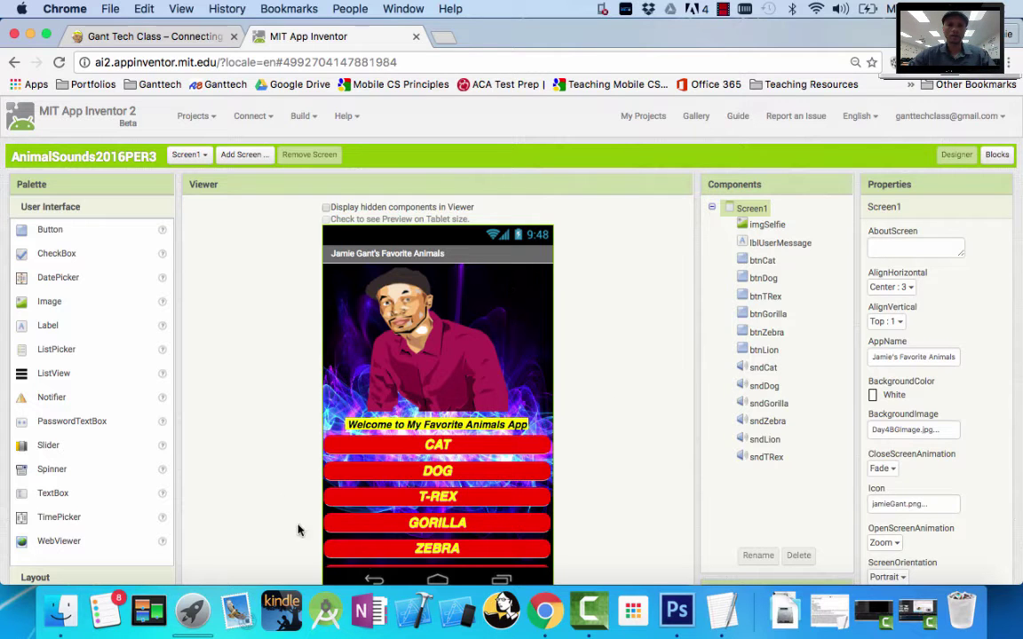
Step: Open the Google Play store in a new browser tab
scroll(595, 442, "down", 1)
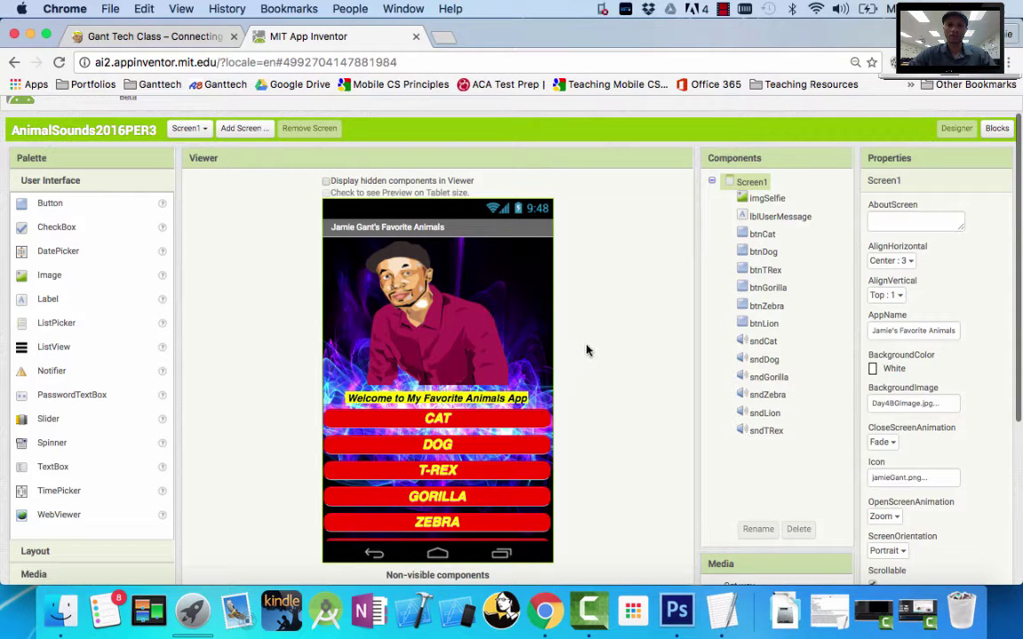
left_click(447, 39)
type("PLAY")
key("Return")
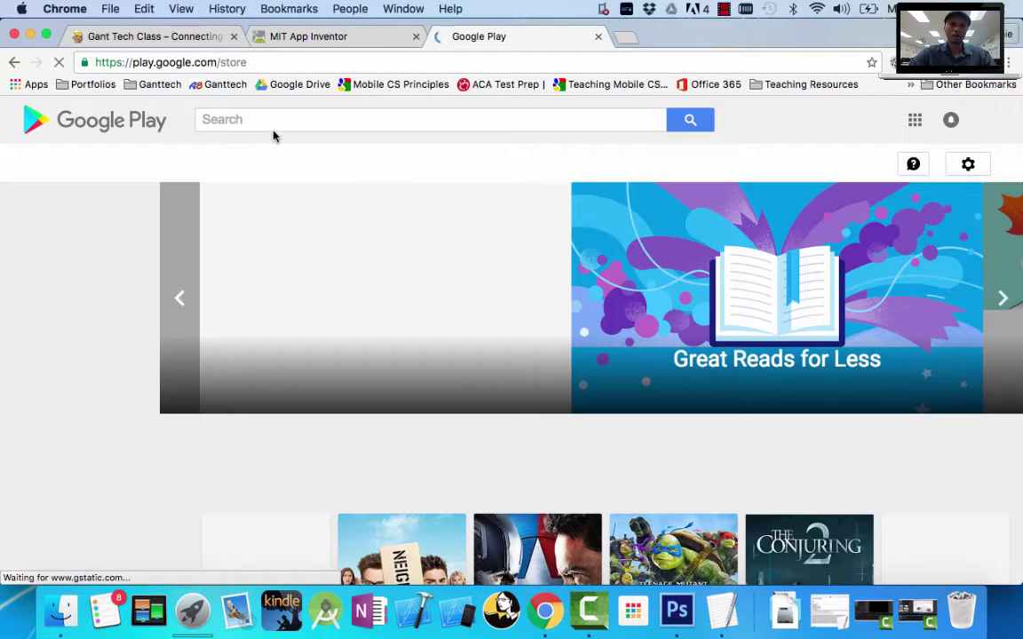
Step: Search Google Play for SOUNDBOARD and list all matching apps
left_click(253, 119)
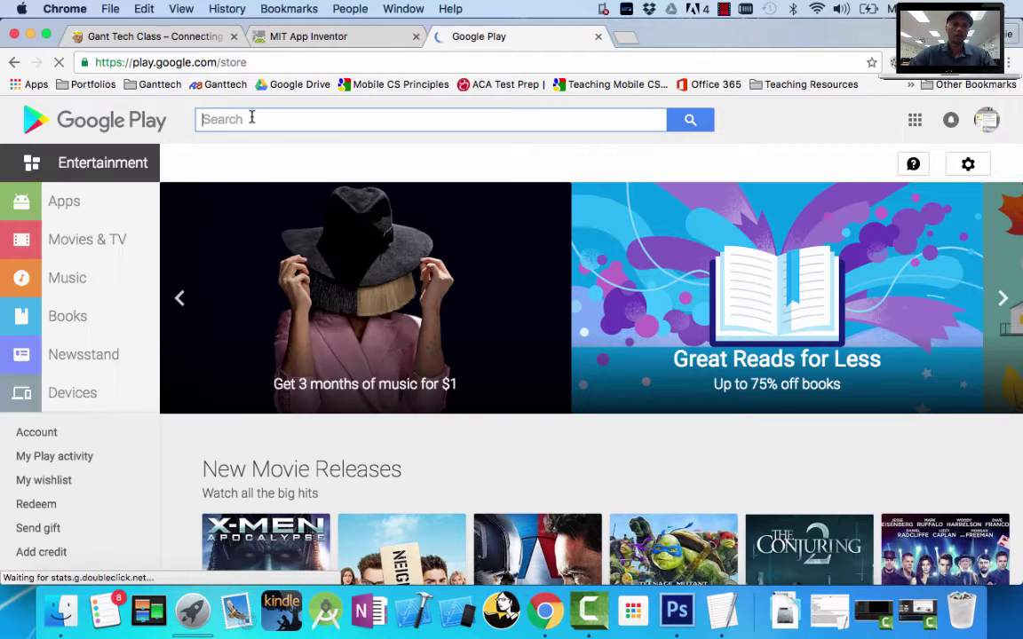
type("SOUNDBOARD")
key("Return")
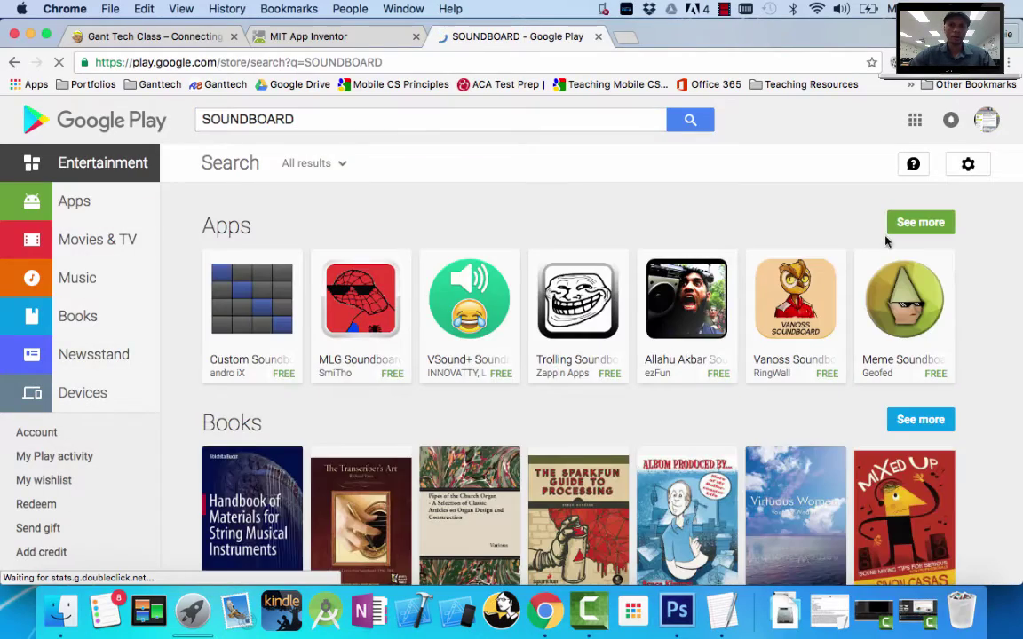
left_click(920, 224)
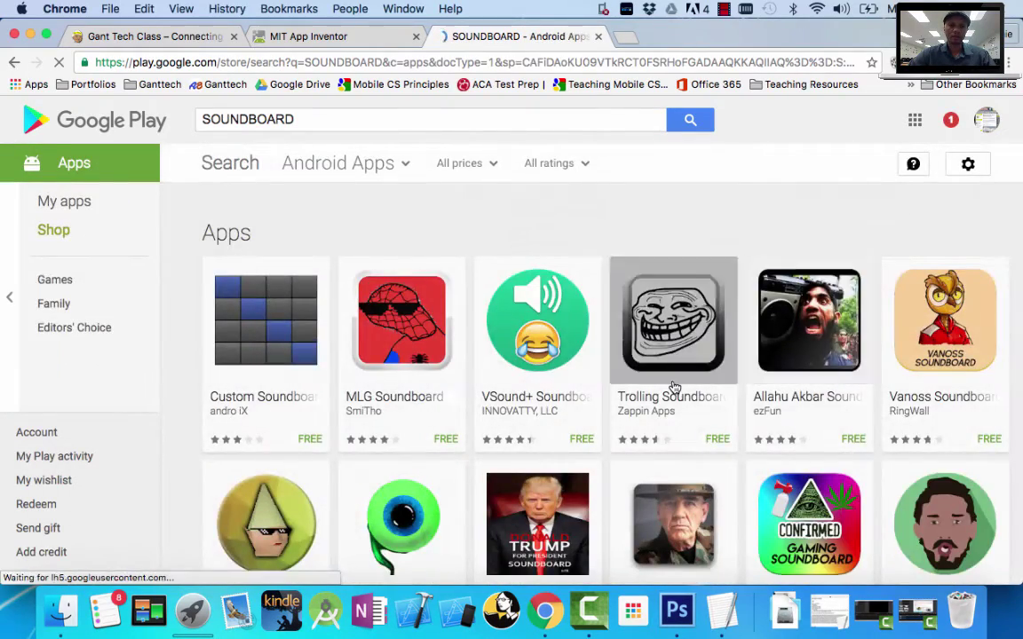
scroll(674, 388, "down", 5)
scroll(674, 388, "down", 15)
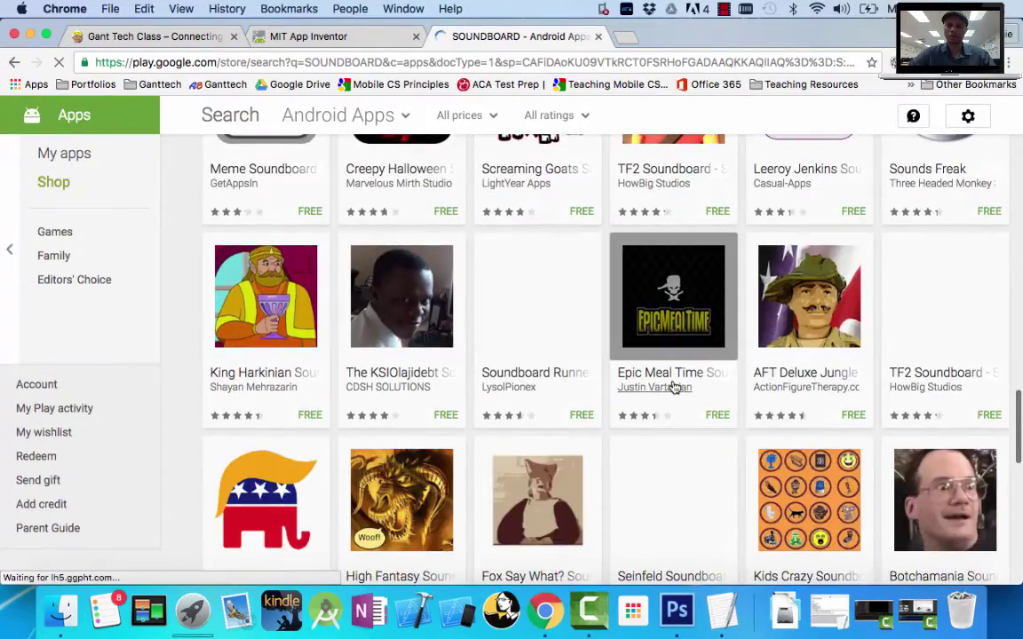
scroll(674, 388, "up", 10)
scroll(674, 388, "up", 10)
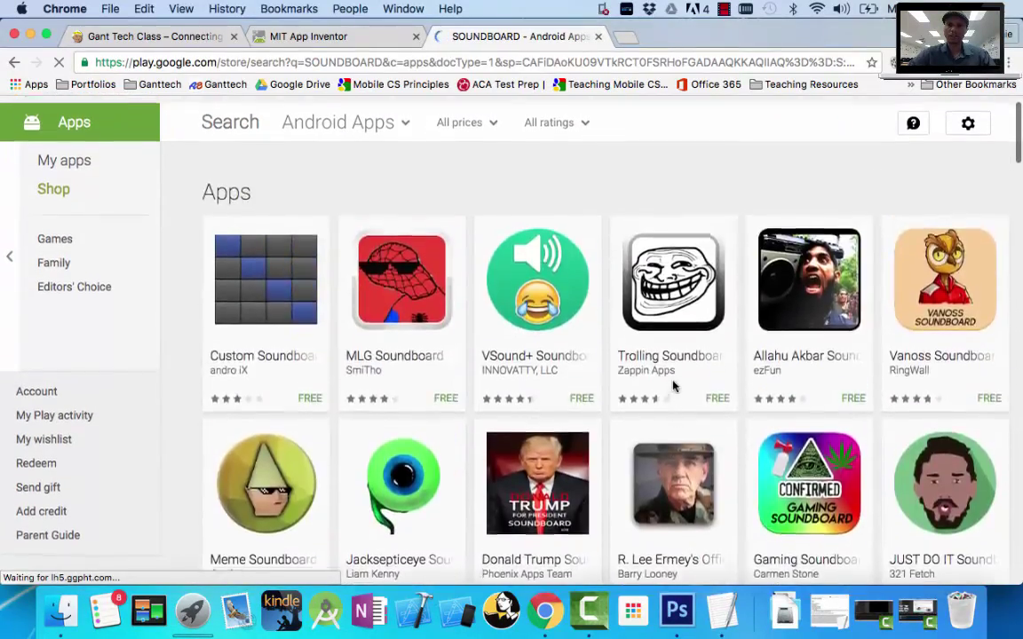
left_click(579, 480)
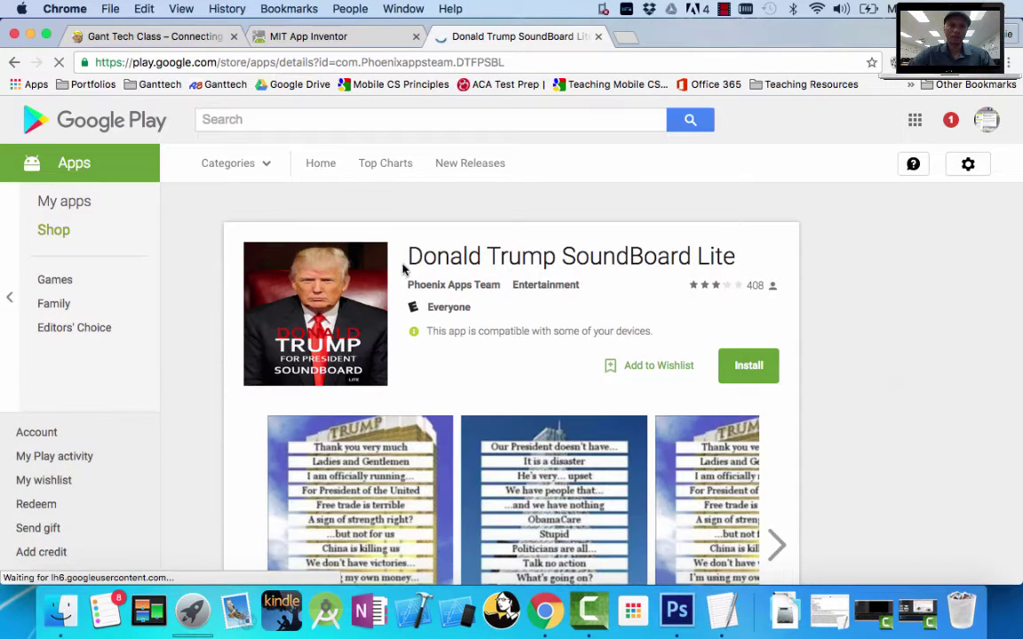
scroll(639, 326, "down", 4)
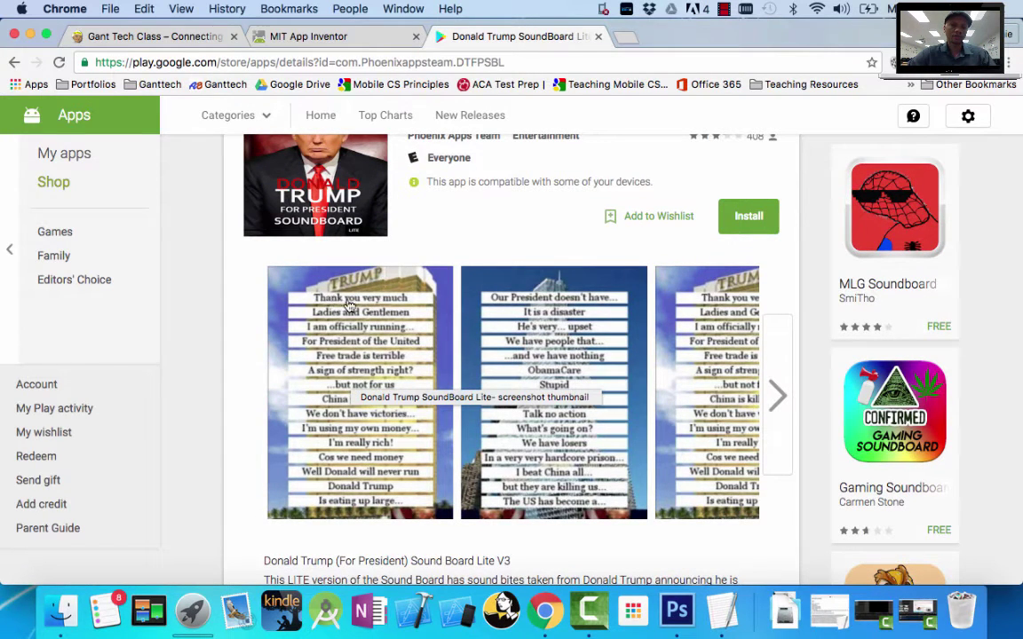
left_click(395, 371)
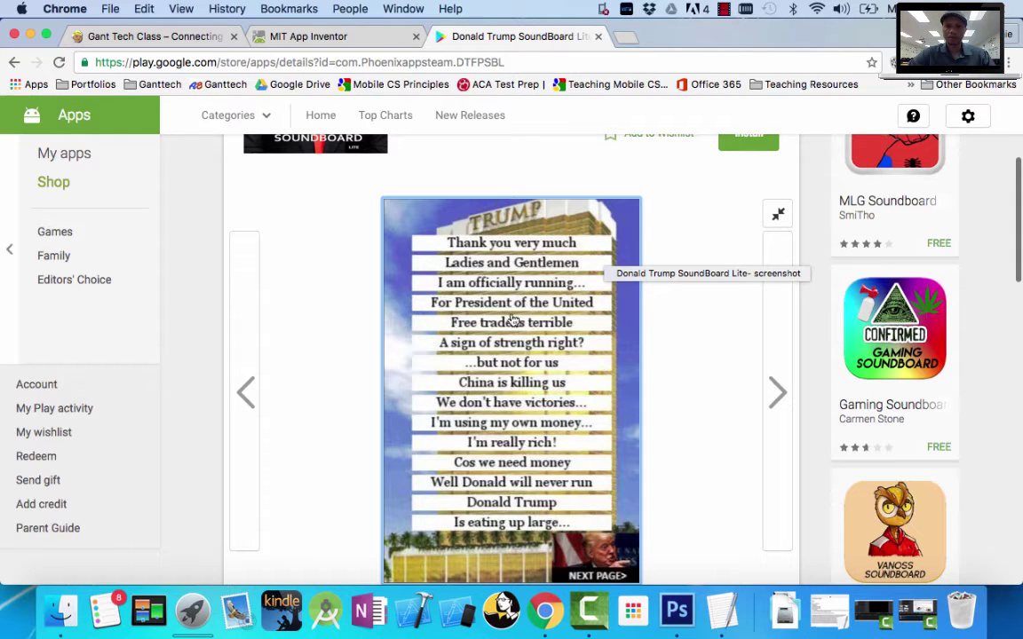
scroll(533, 382, "down", 5)
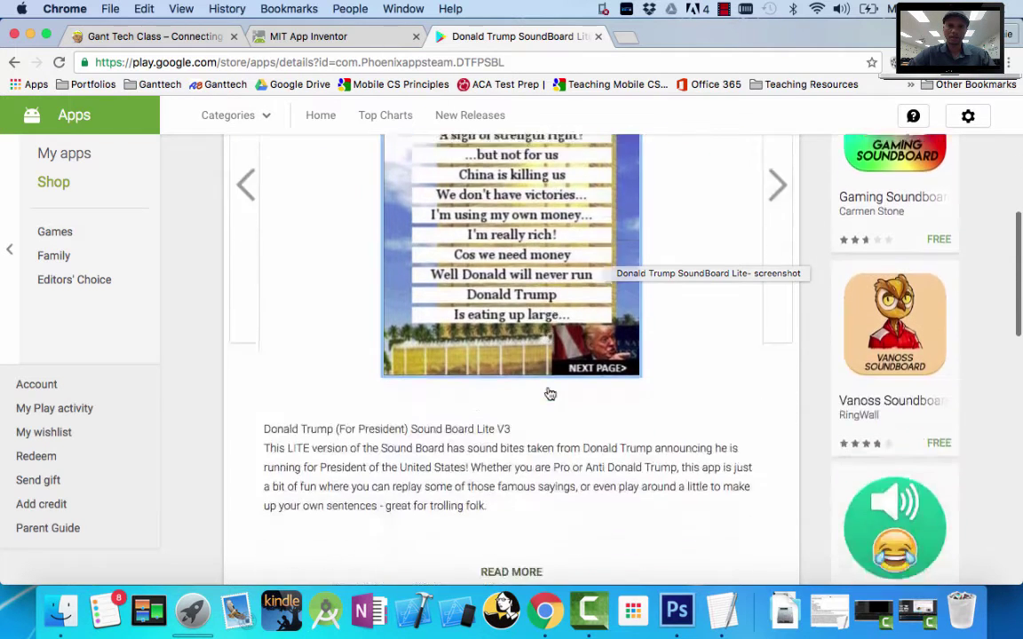
scroll(550, 394, "down", 3)
scroll(551, 394, "up", 10)
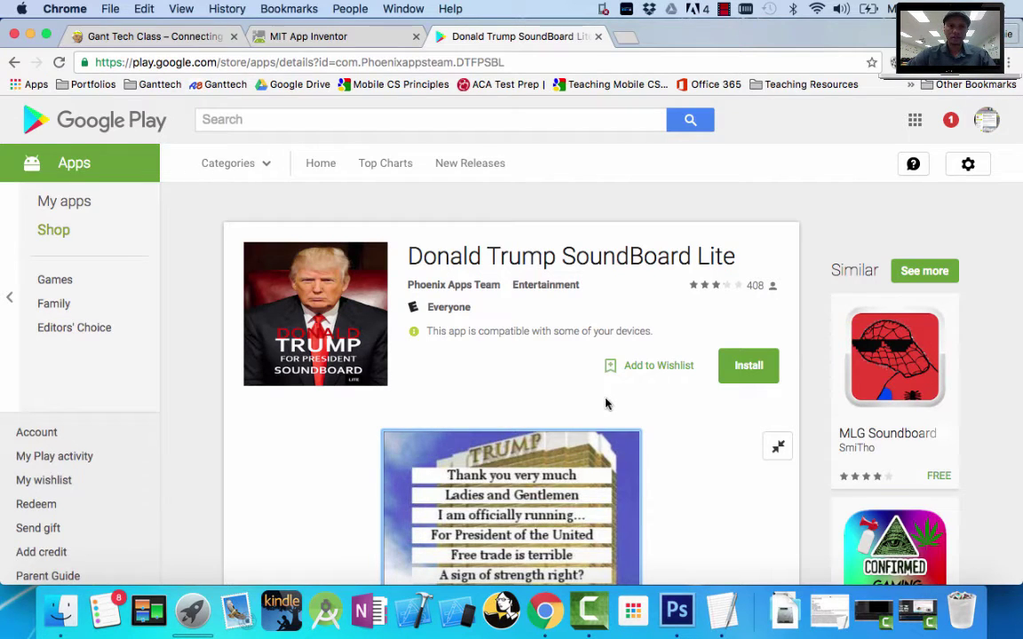
left_click(15, 64)
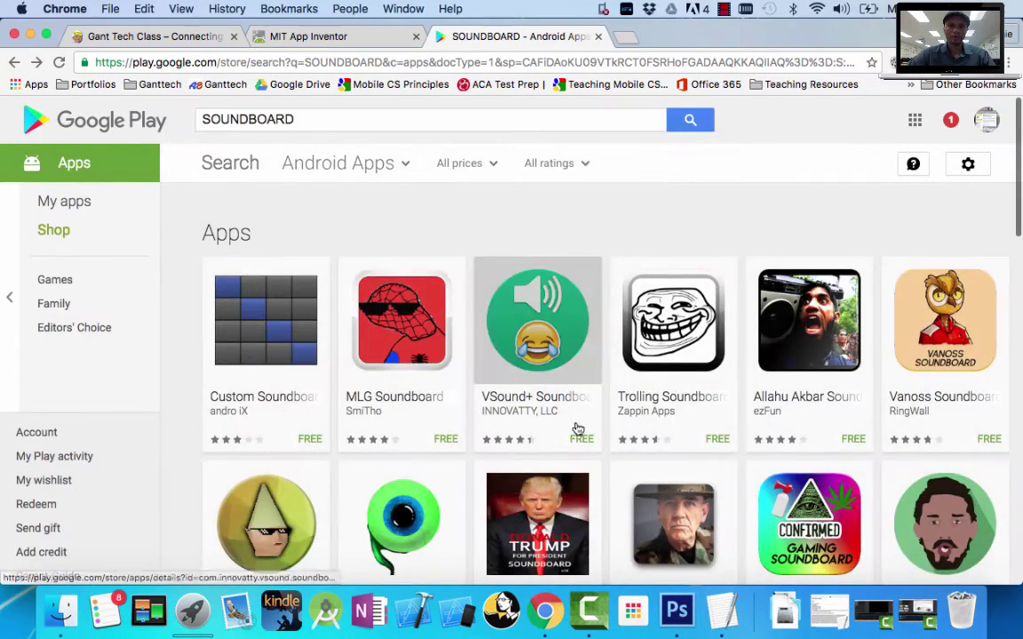
scroll(595, 355, "down", 5)
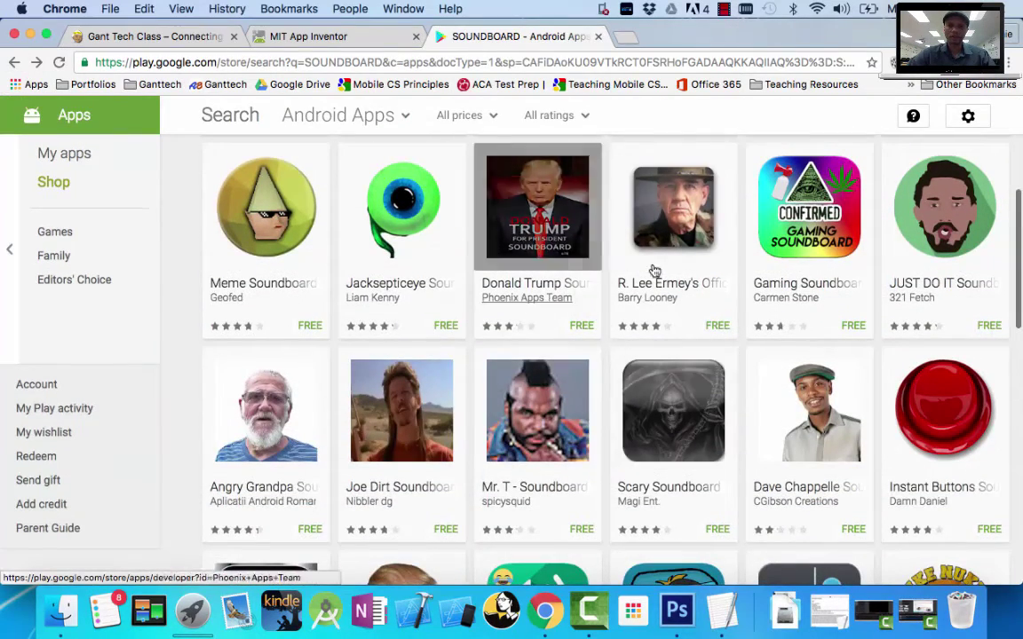
scroll(541, 393, "up", 4)
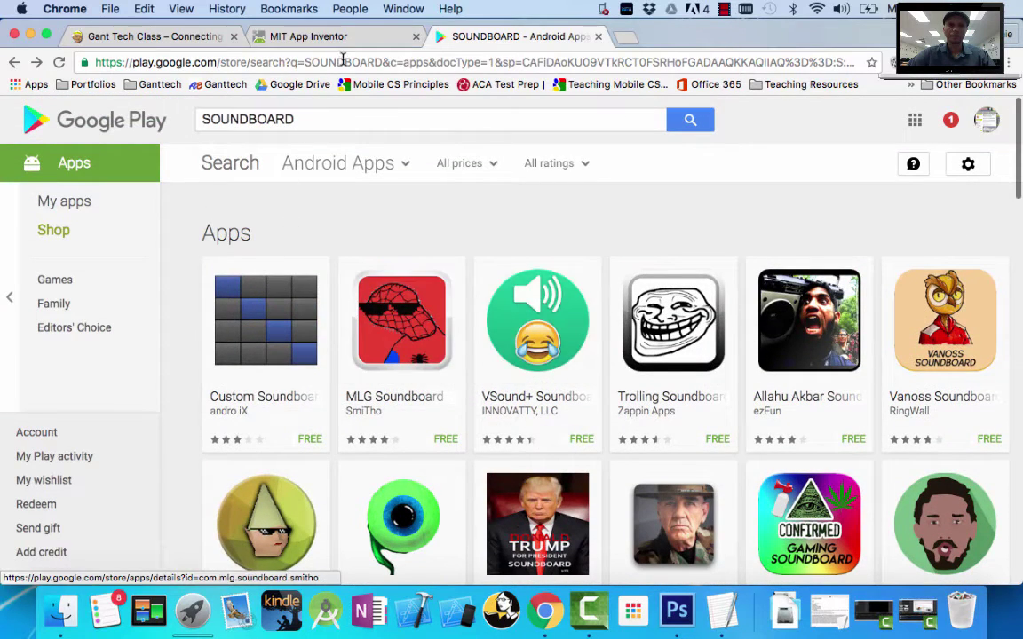
Step: Create a new App Inventor project named FavoriteAnimalsSoundboard from the Projects menu
left_click(333, 38)
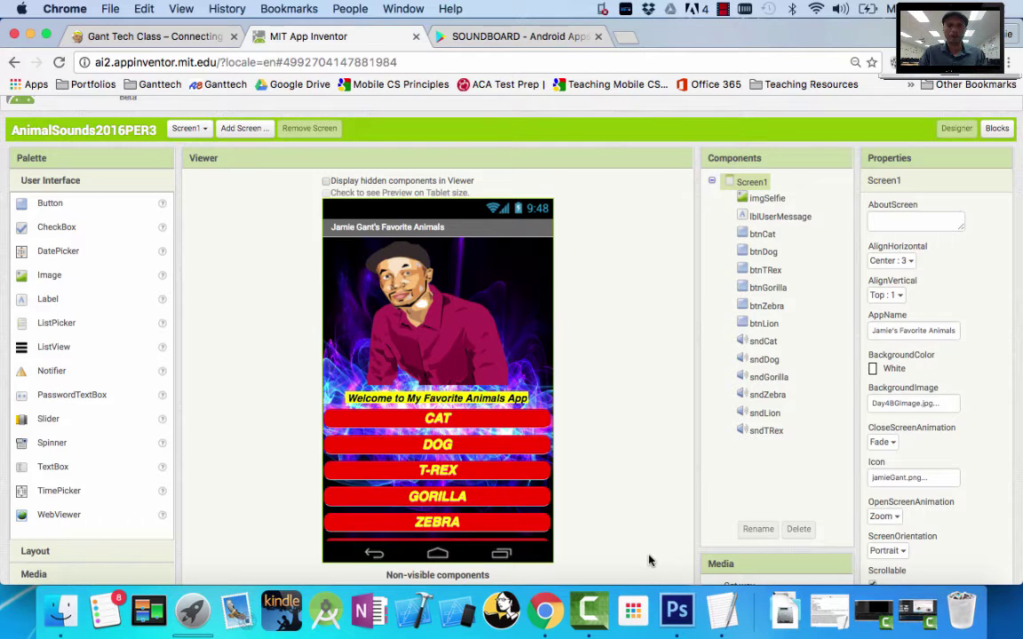
scroll(643, 552, "down", 2)
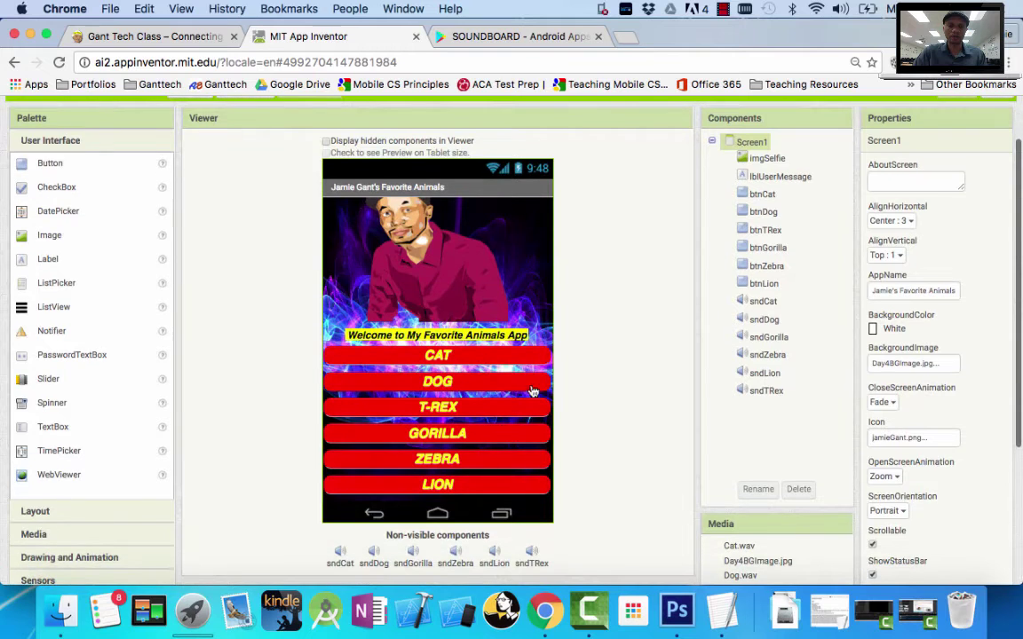
scroll(593, 346, "up", 3)
scroll(502, 366, "up", 2)
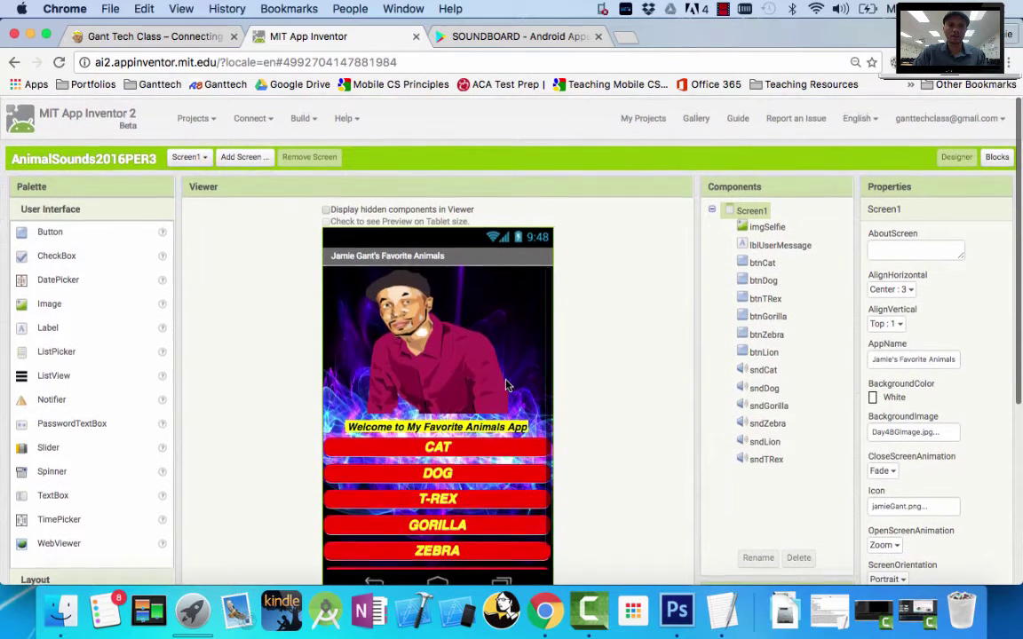
left_click(194, 116)
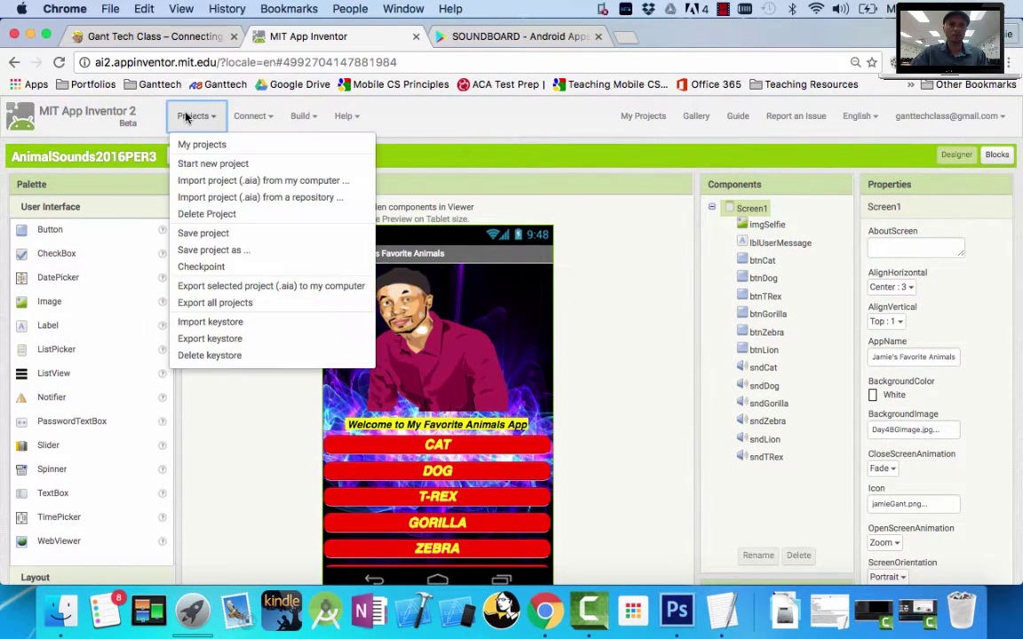
left_click(214, 164)
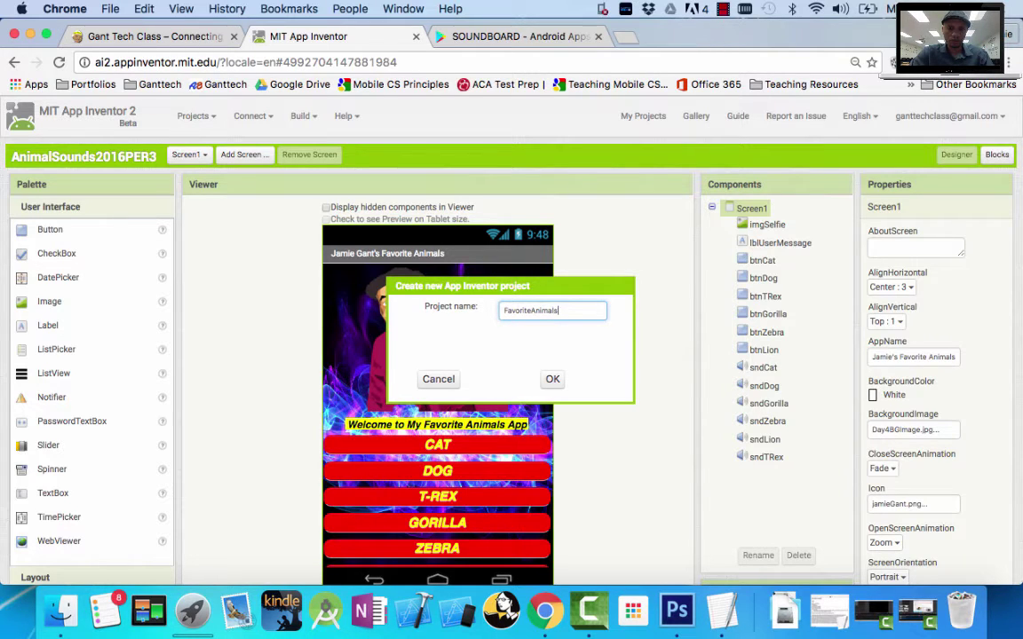
key("Return")
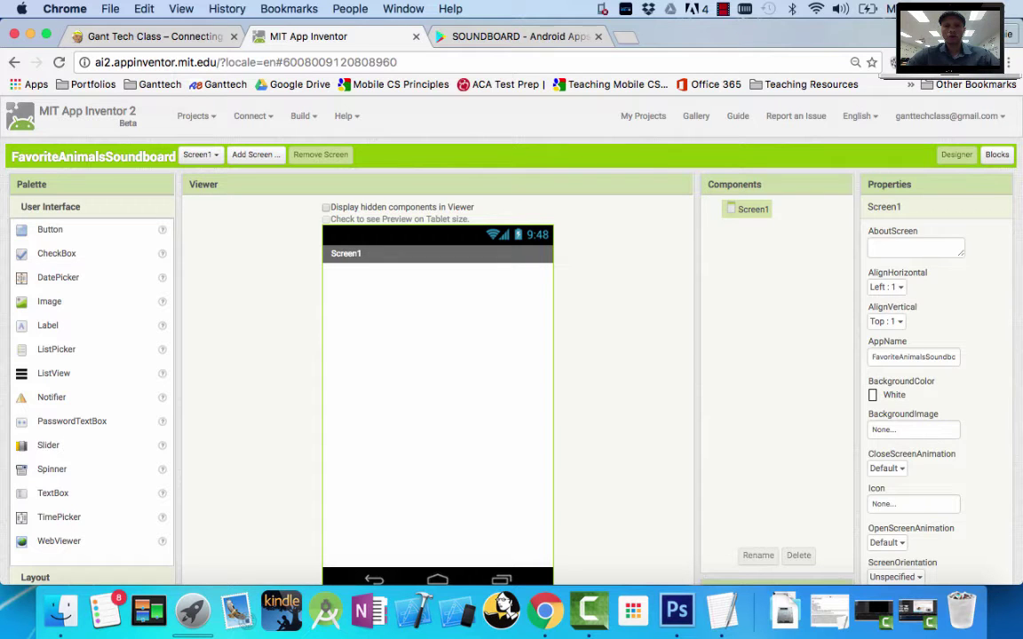
left_click(178, 35)
left_click(342, 37)
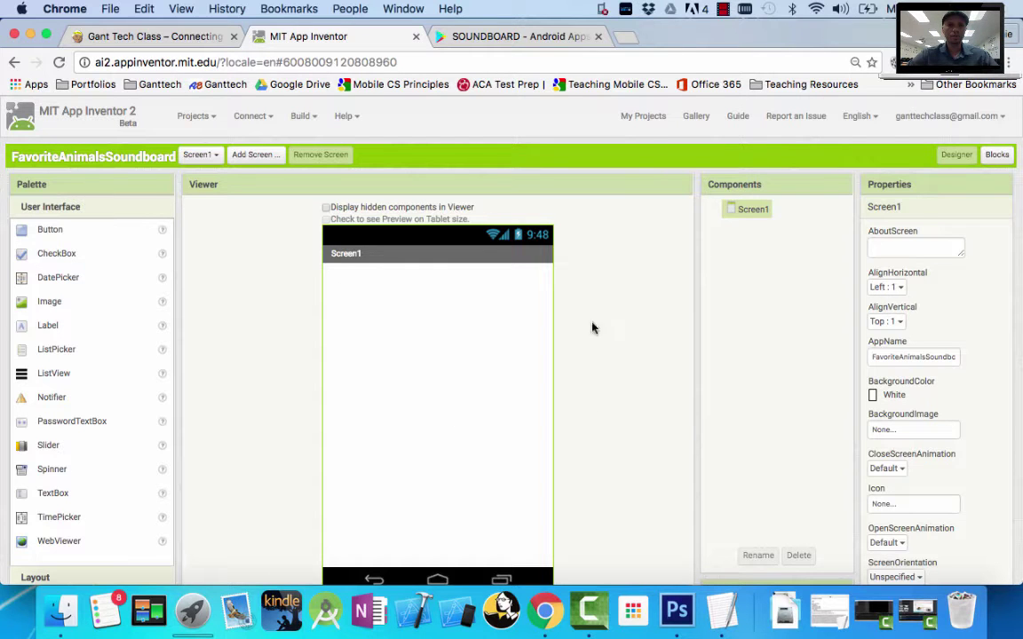
scroll(255, 376, "down", 2)
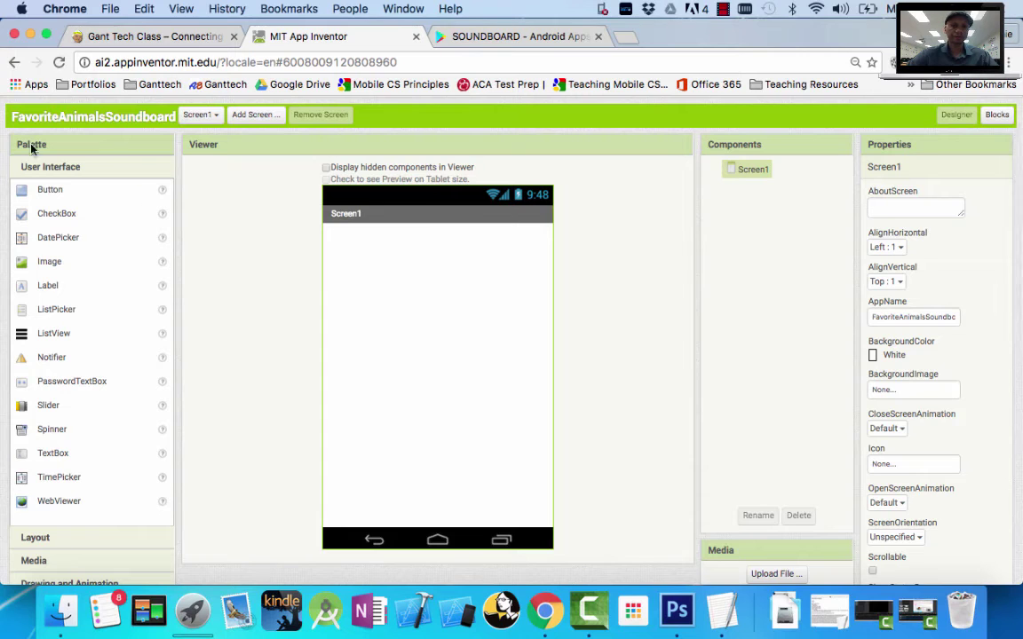
scroll(260, 335, "down", 1)
scroll(260, 335, "down", 1)
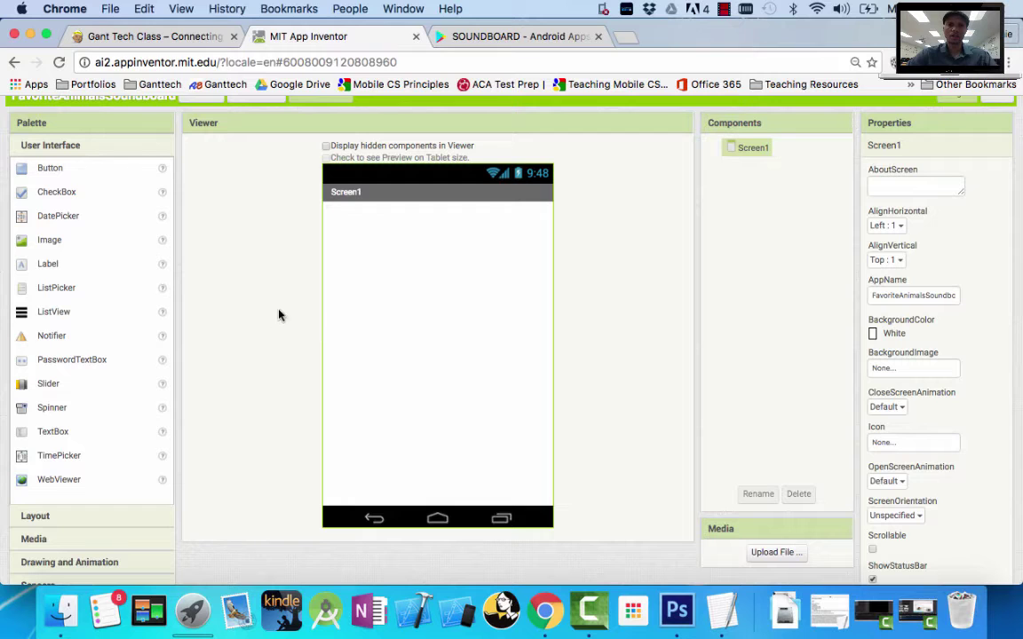
scroll(446, 348, "up", 2)
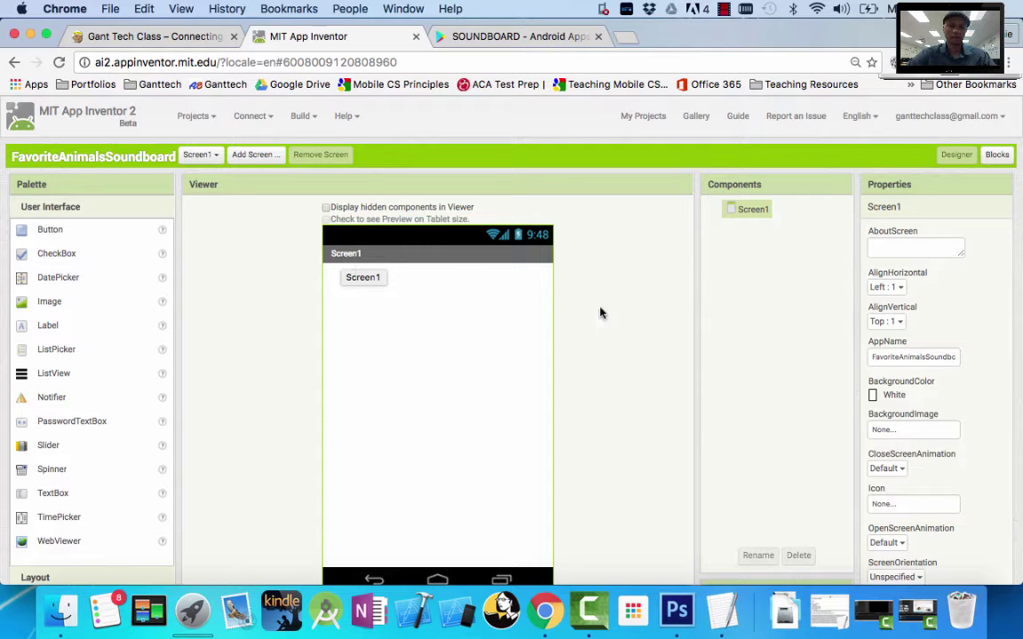
Step: Set Screen1's Title to the author's name followed by 'Favorite Animals'
scroll(955, 440, "down", 2)
scroll(955, 441, "down", 5)
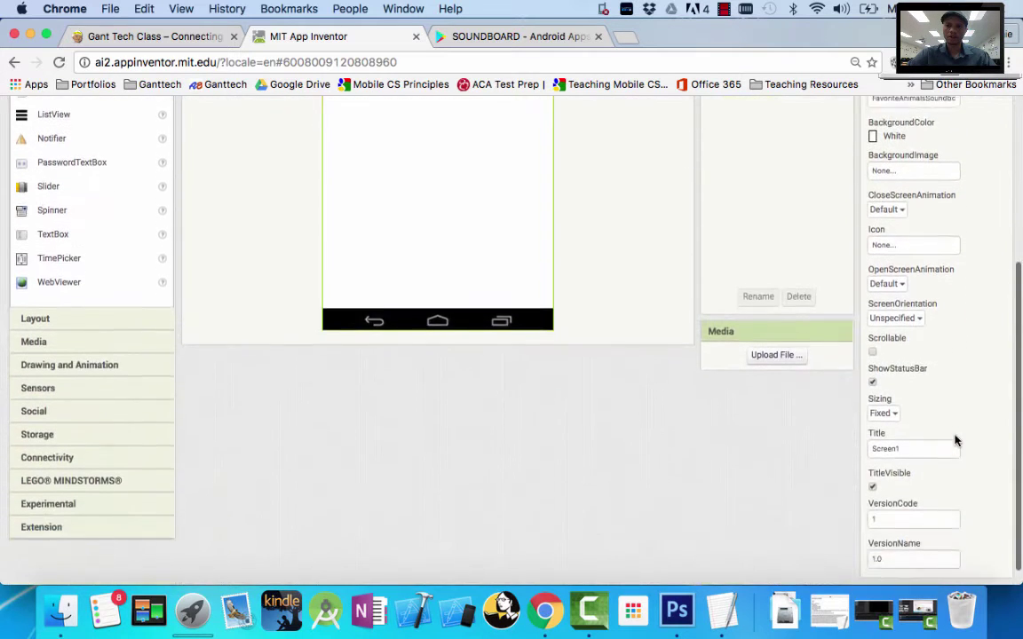
left_click(886, 429)
type("Jamie's")
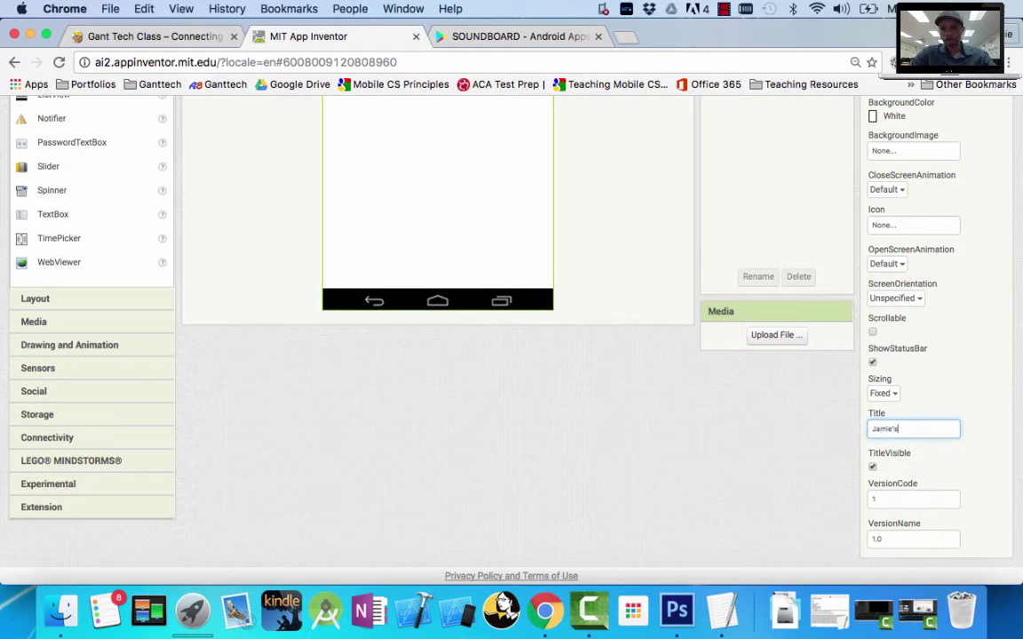
type(" Favorite Animals")
Step: Change the AppName to the author's name followed by 'Animals'
scroll(523, 404, "up", 3)
scroll(524, 404, "up", 4)
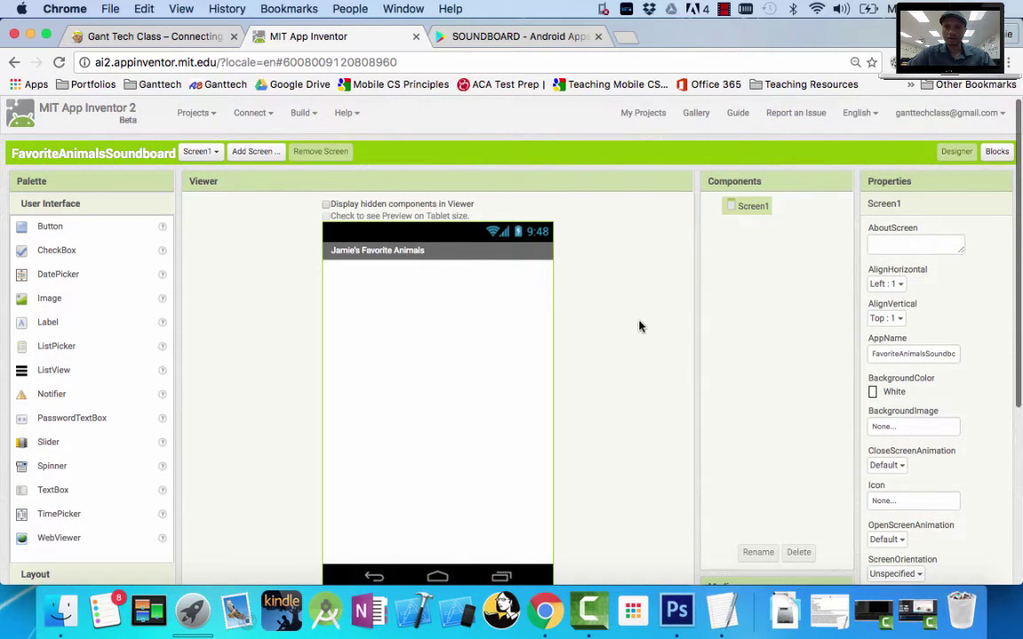
scroll(640, 327, "down", 3)
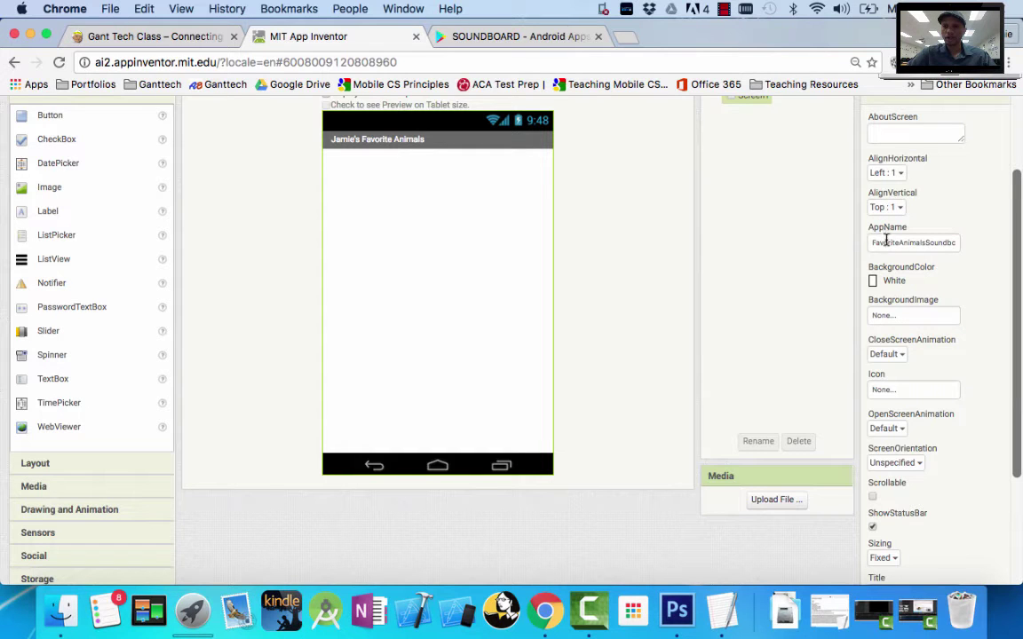
left_click_drag(872, 241, 977, 244)
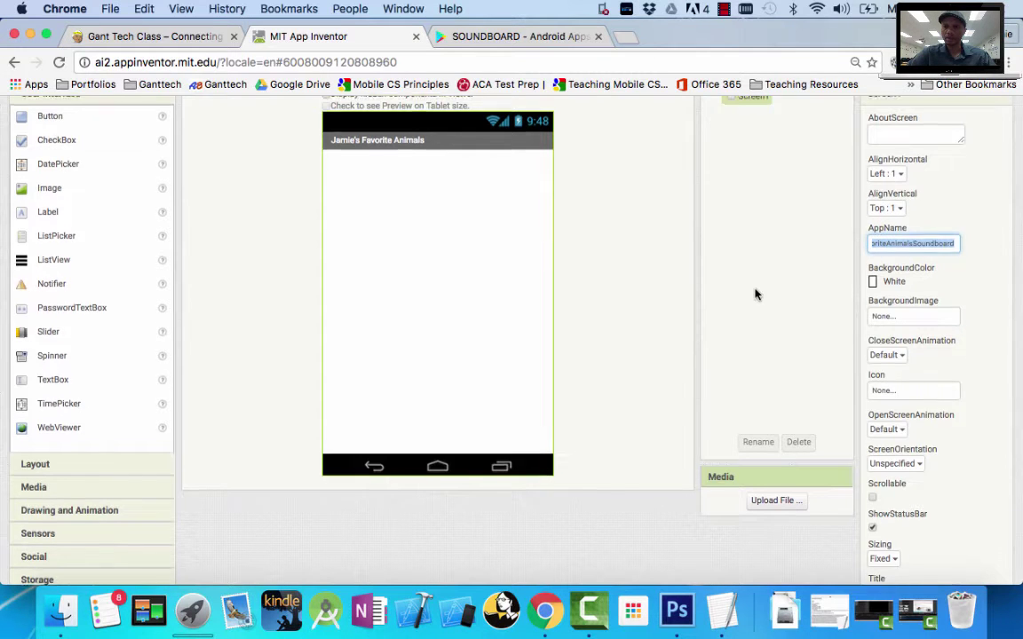
scroll(456, 252, "up", 3)
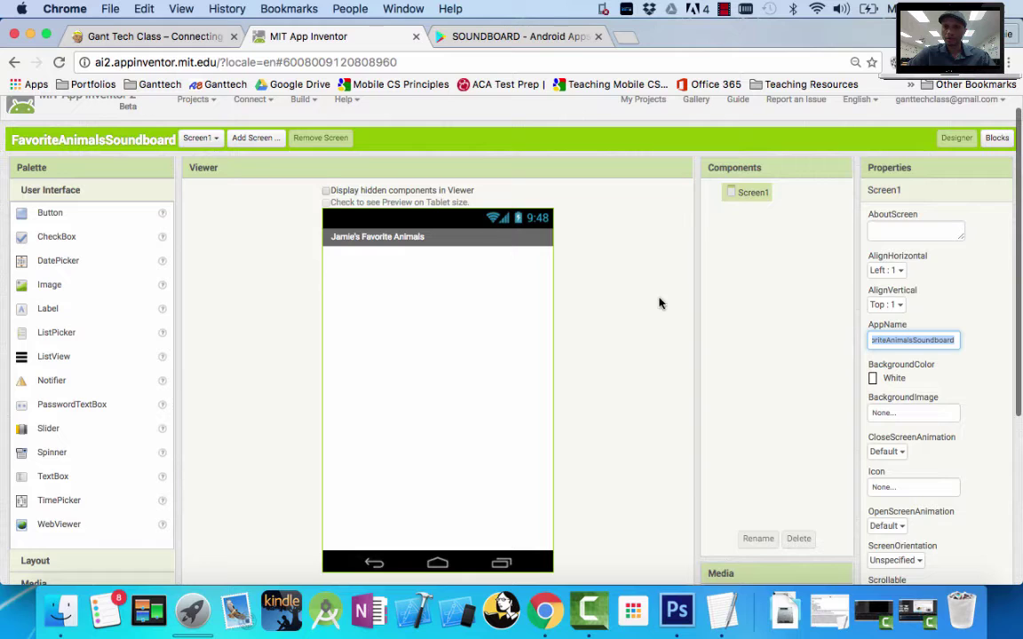
type("Jamie's Animals")
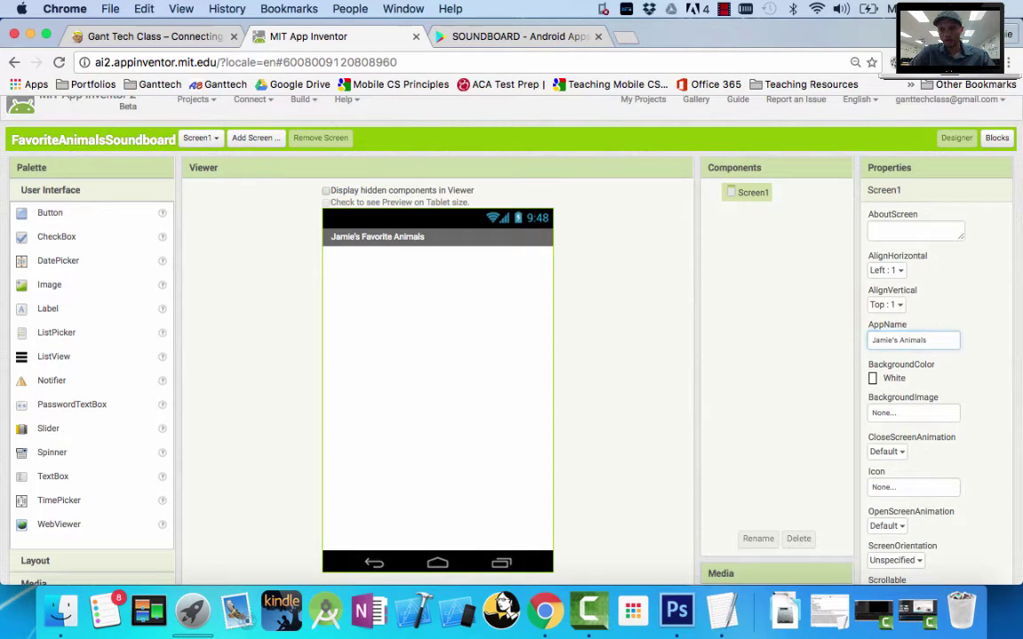
left_click_drag(906, 325, 867, 324)
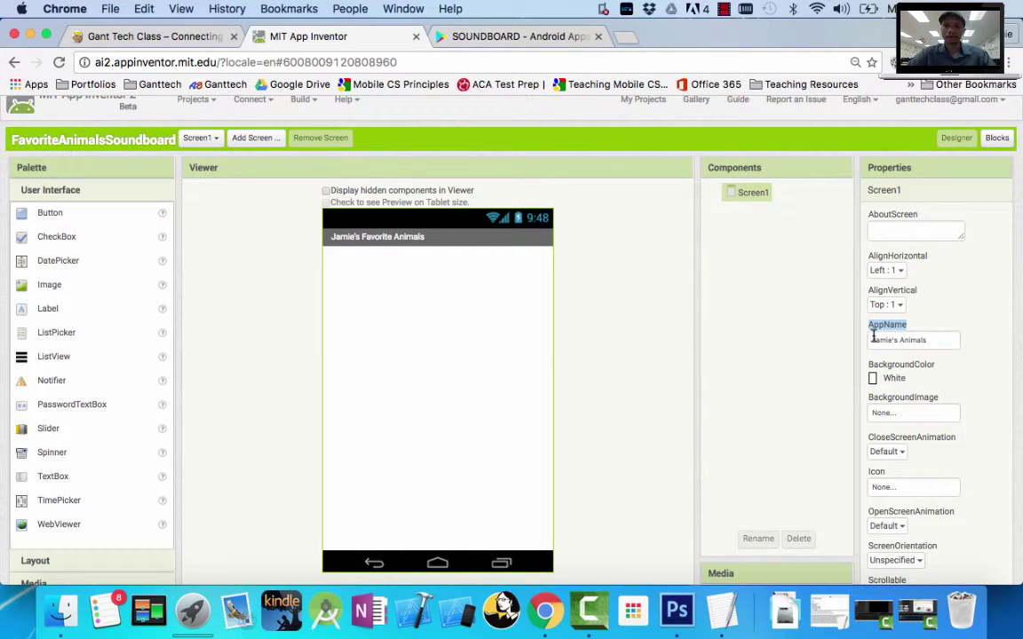
left_click(940, 342)
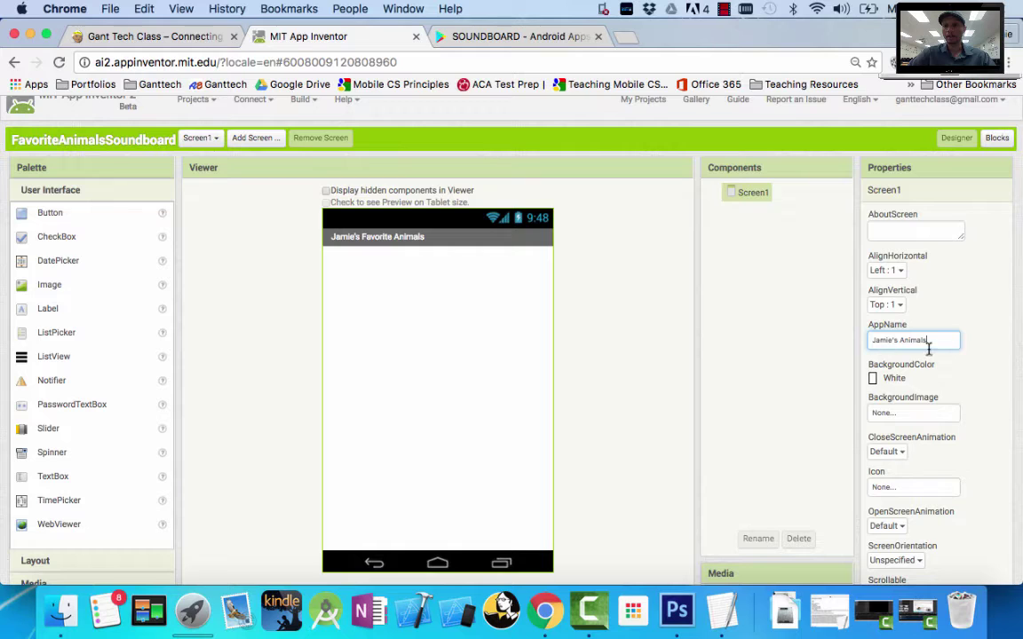
left_click_drag(946, 339, 892, 330)
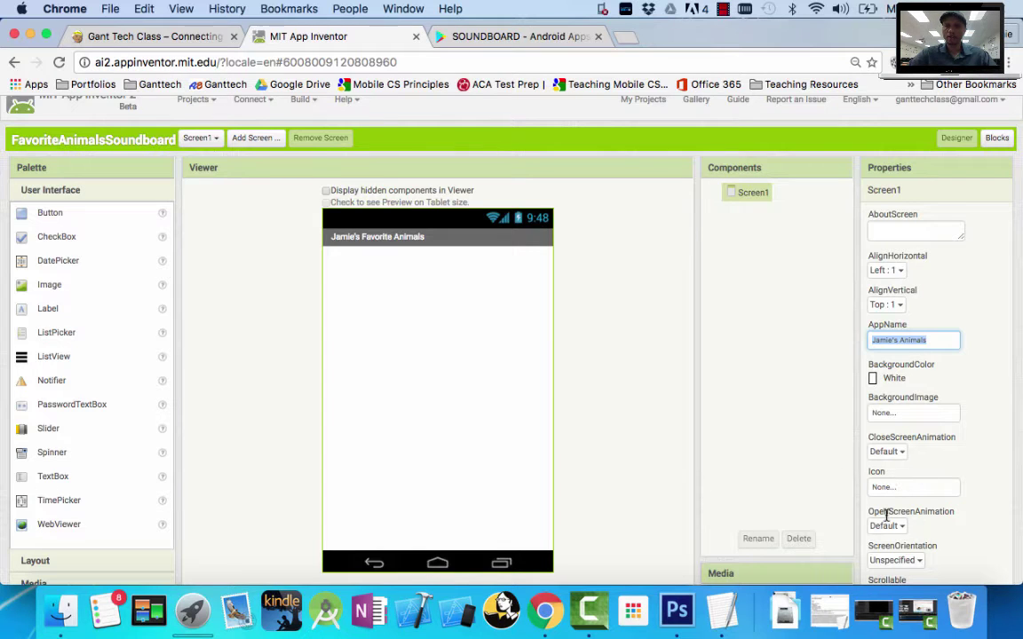
double_click(877, 325)
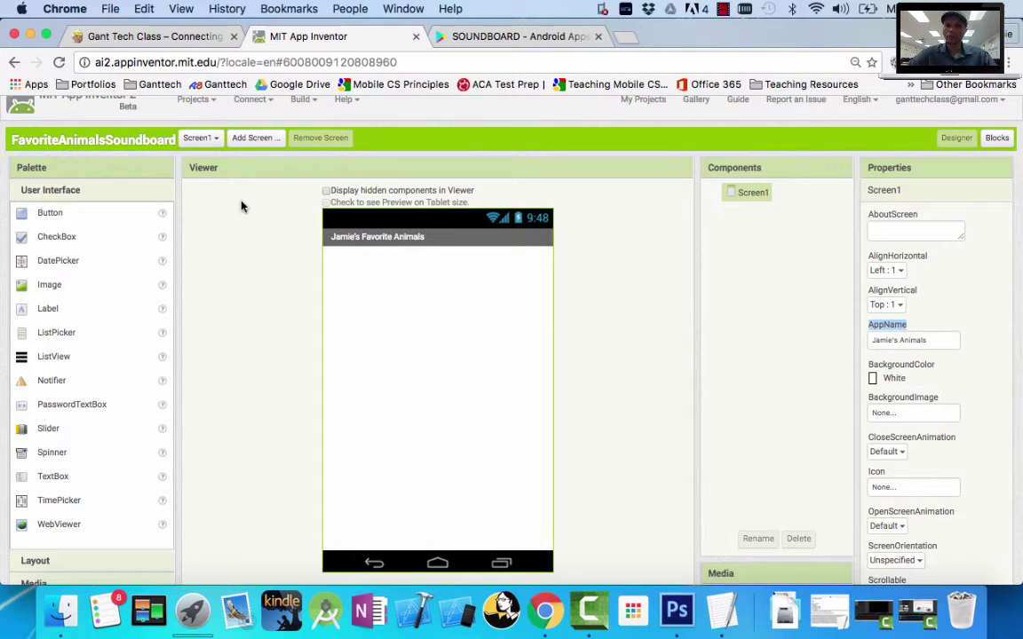
Step: Search Google Images for the author's name in a new tab
key("super+t")
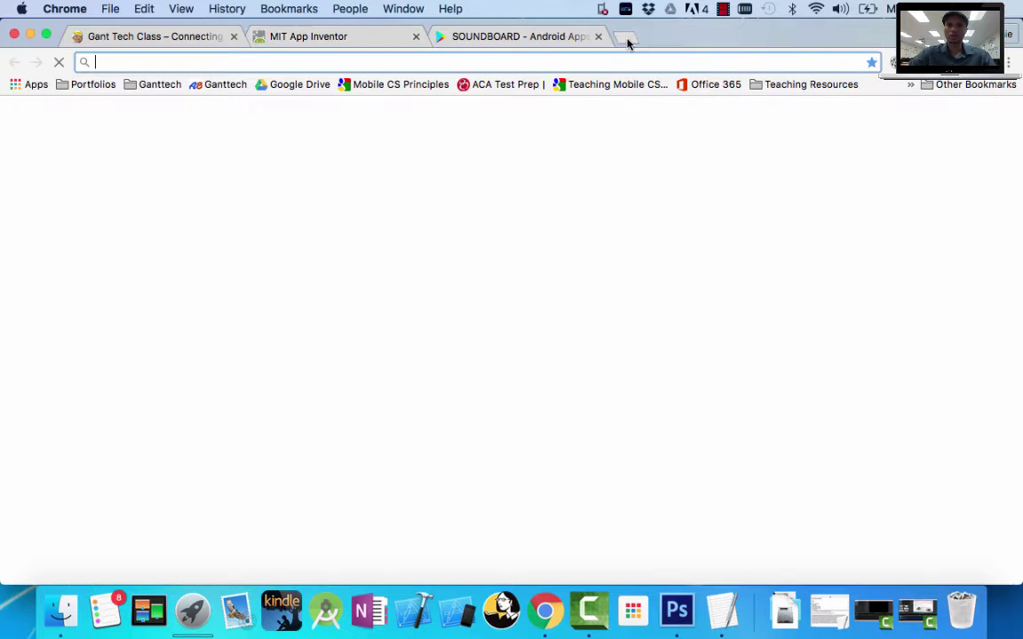
type("google.com")
key("Return")
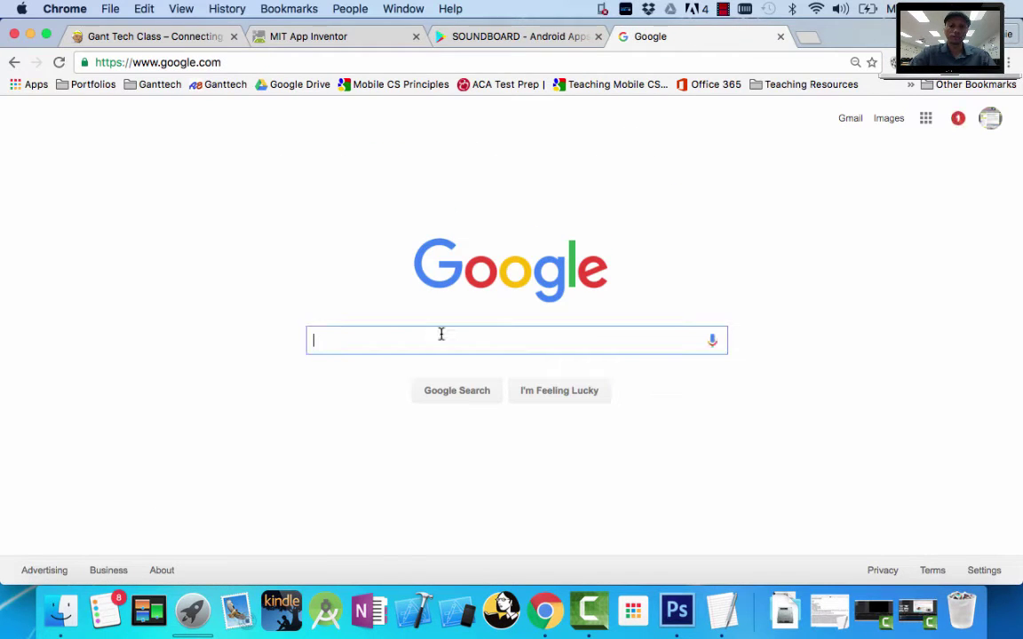
type("\"jamie gant\"")
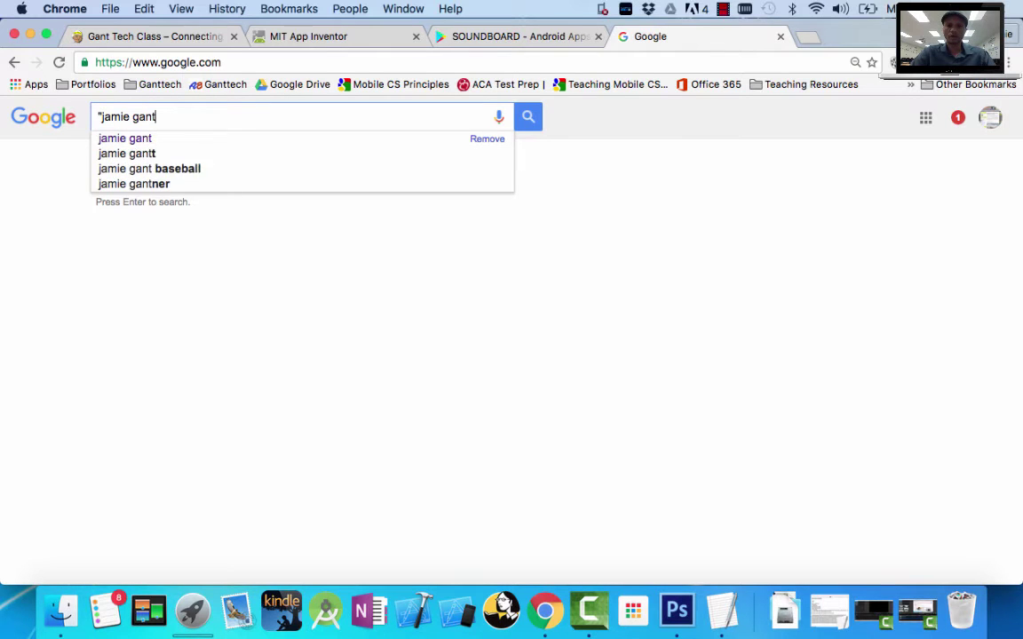
key("Return")
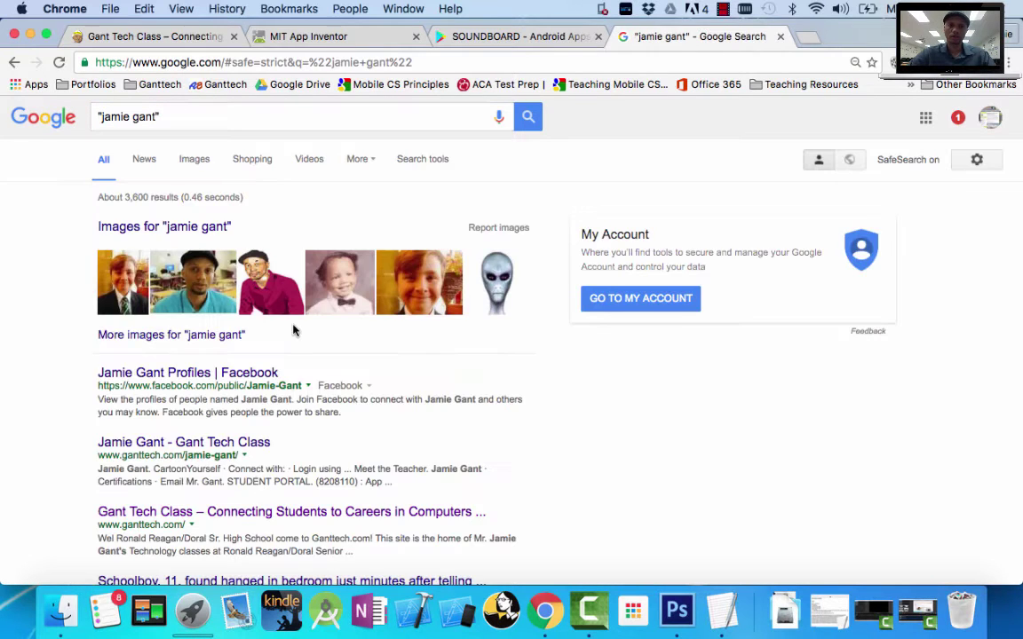
left_click(182, 229)
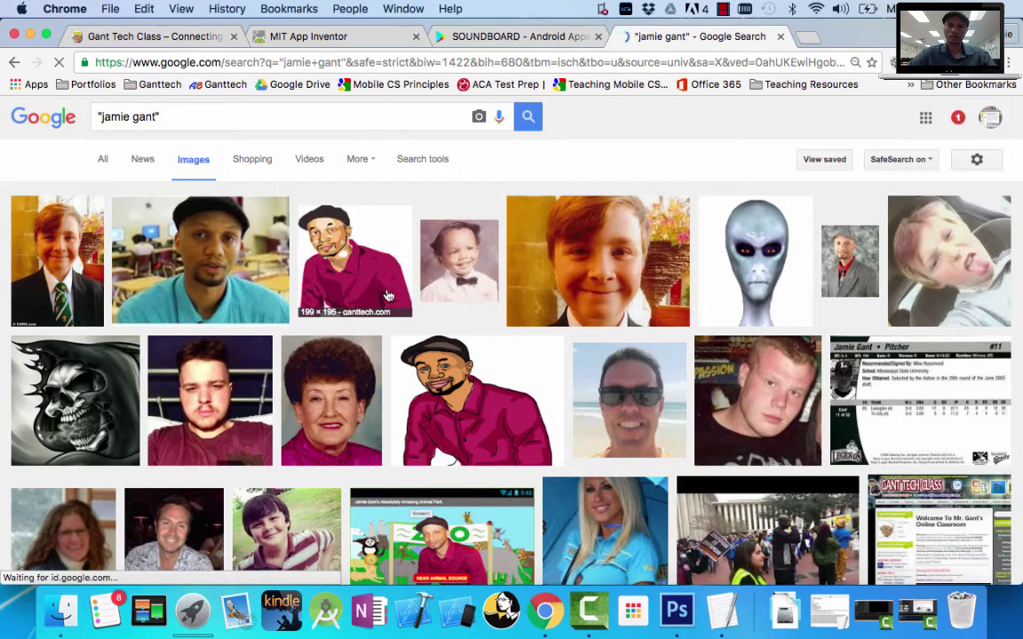
Step: Save the baby photo to the Desktop as a JPEG, then return to App Inventor
left_click(465, 257)
right_click(364, 360)
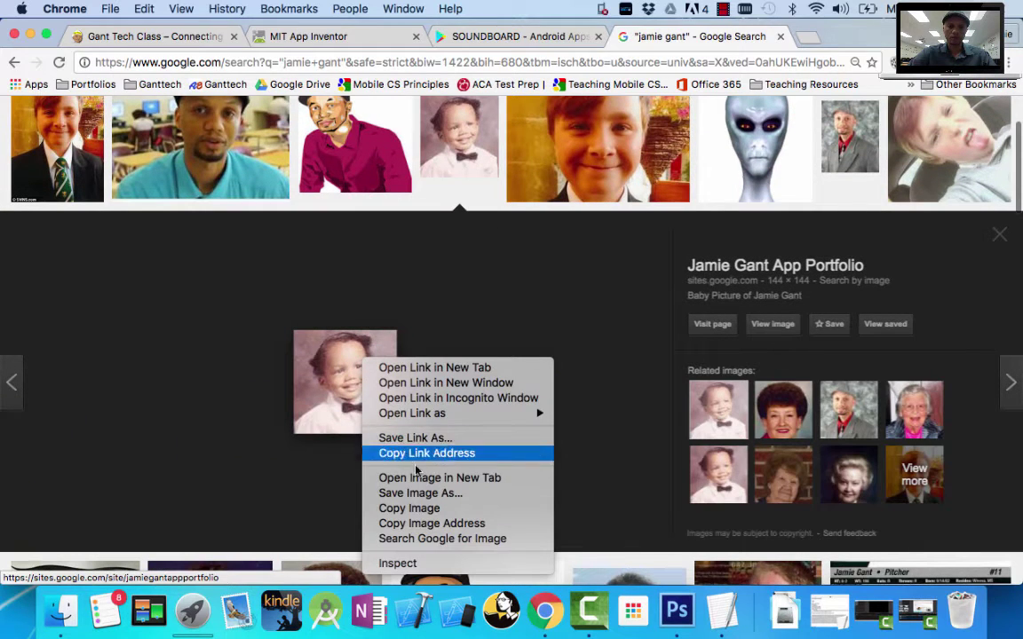
left_click(435, 493)
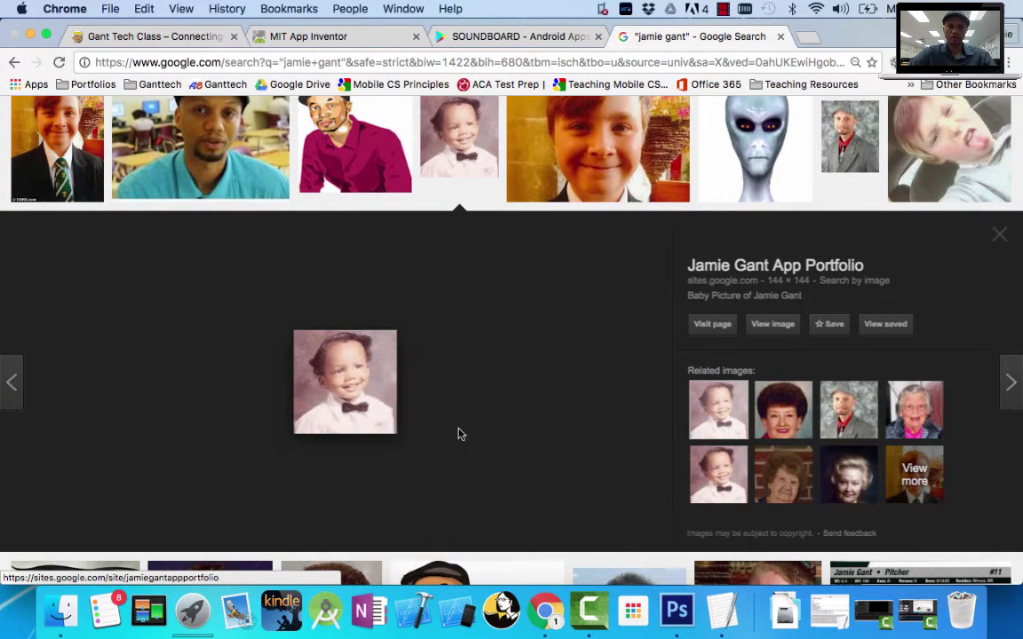
type("jamieGantBaby")
key("Return")
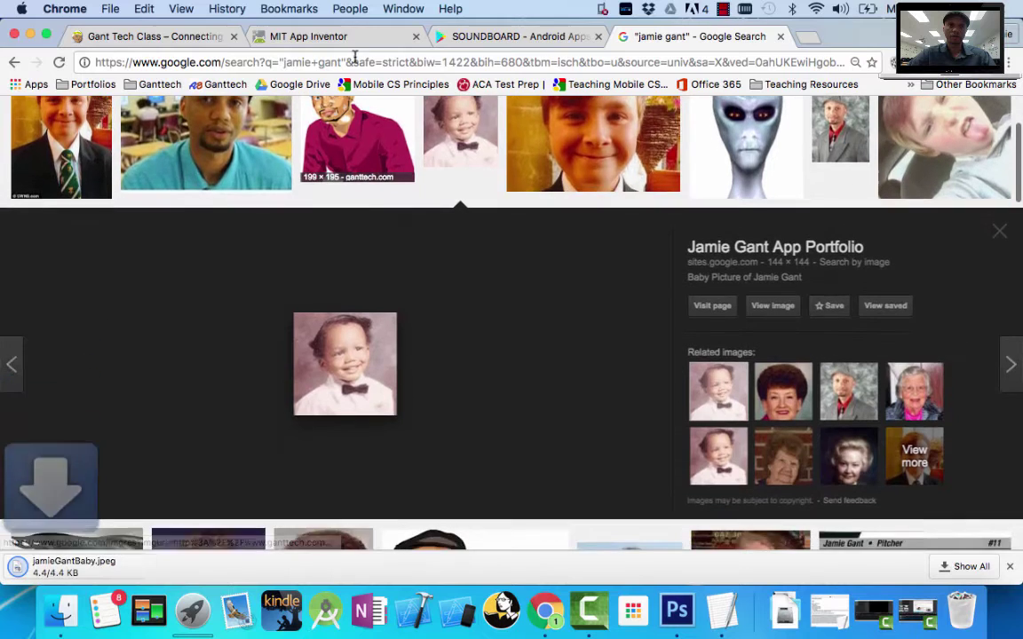
left_click(351, 37)
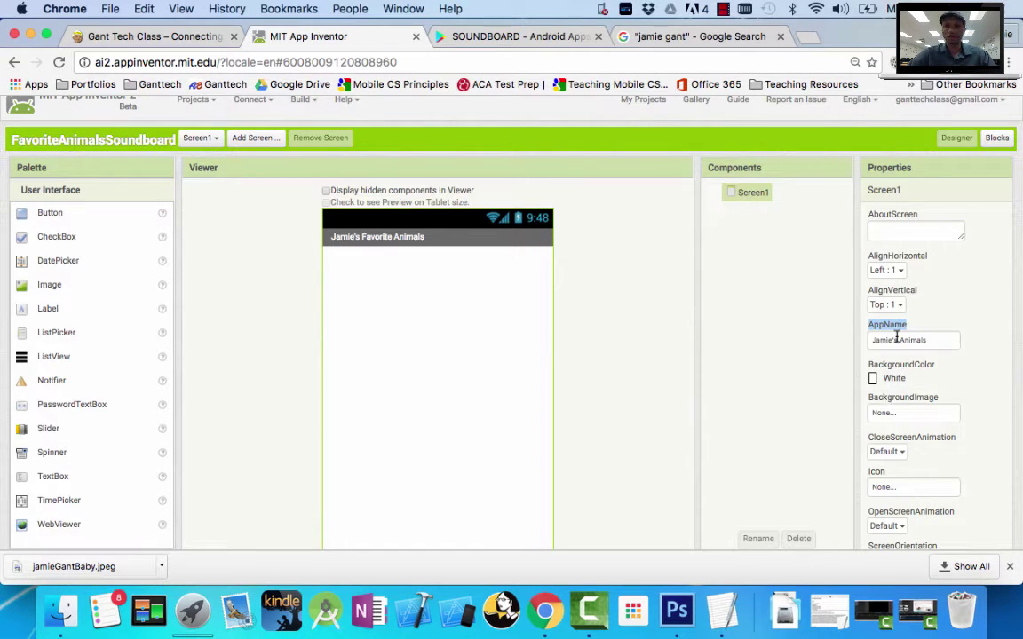
Step: Upload the downloaded baby photo JPEG and set it as Screen1's Icon
scroll(924, 373, "down", 2)
left_click(901, 372)
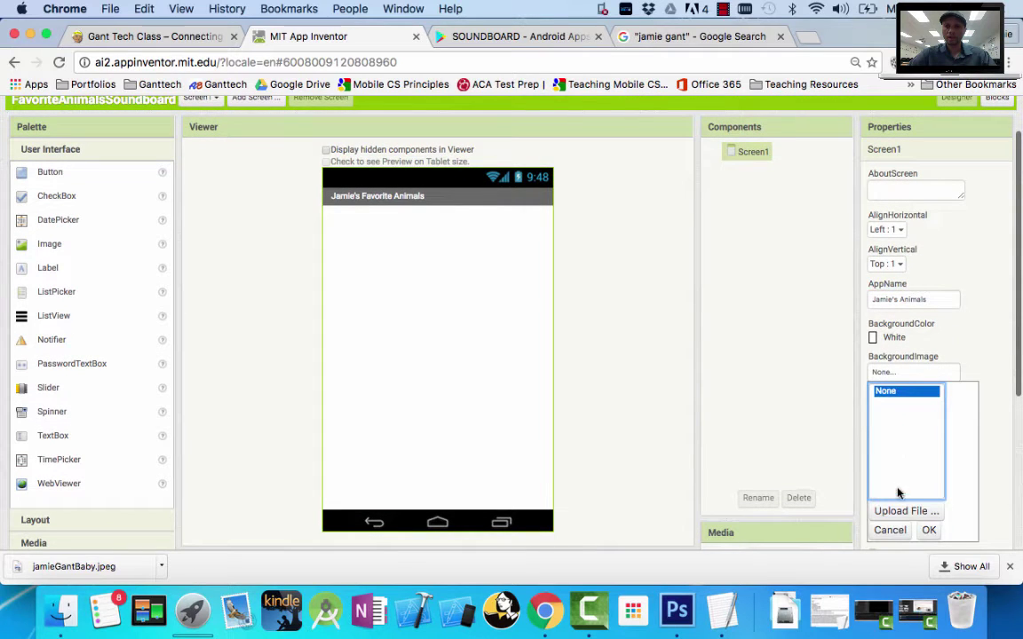
left_click(897, 512)
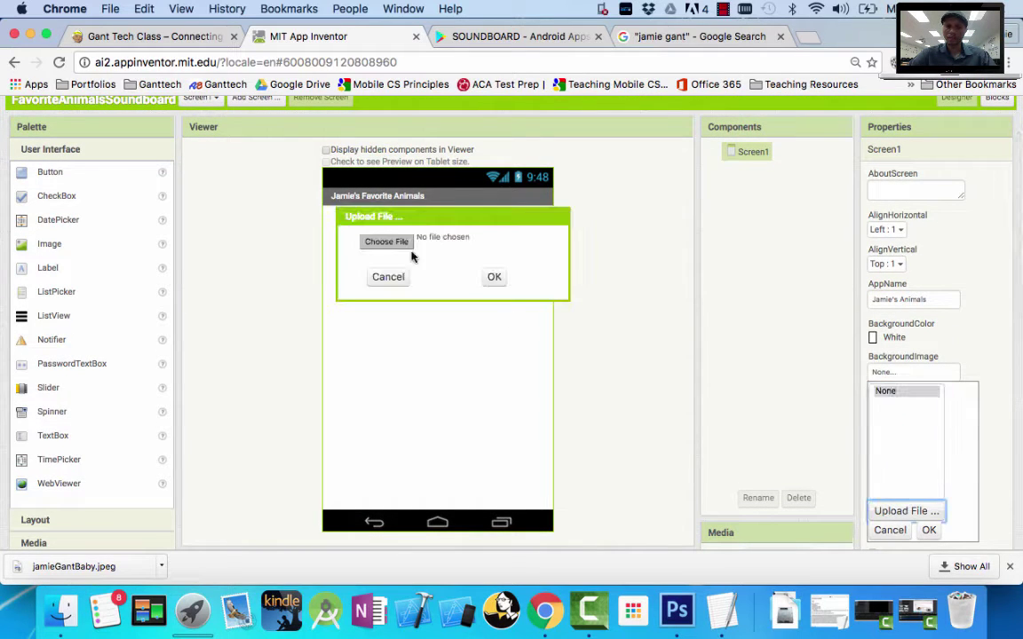
left_click(384, 241)
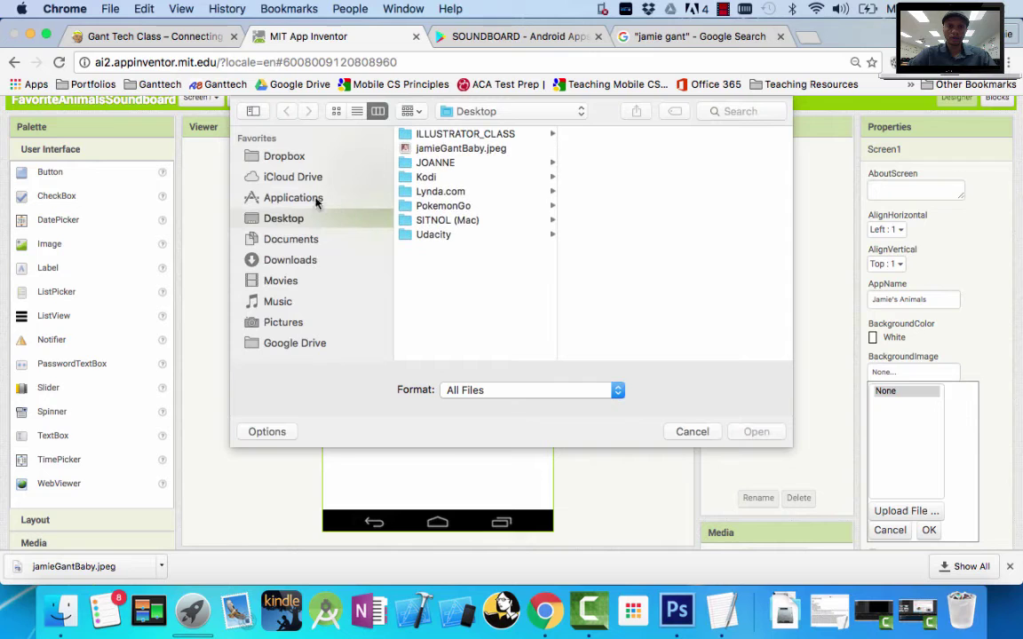
left_click(442, 149)
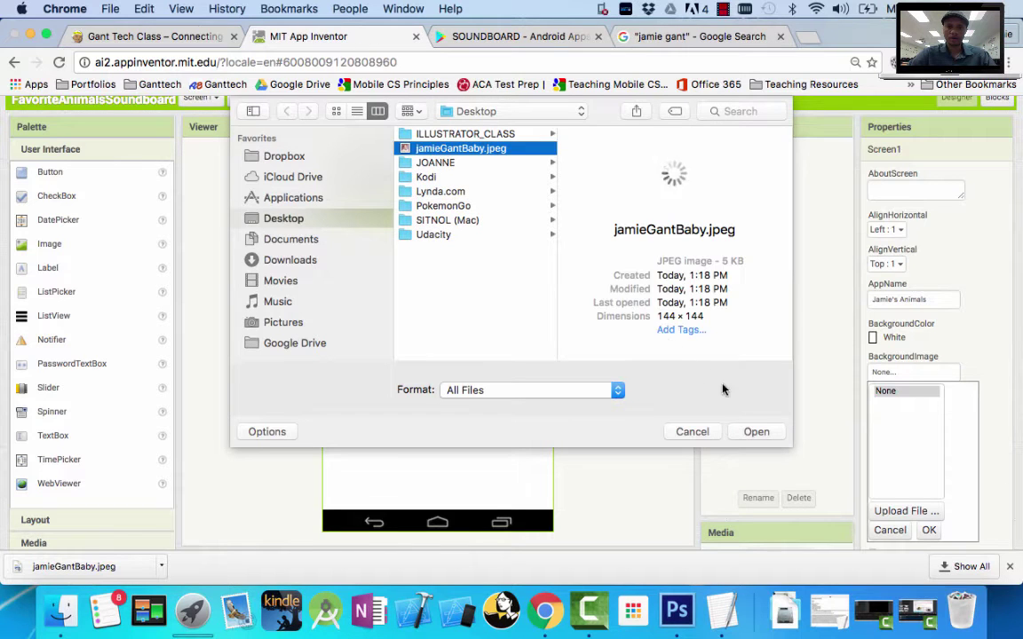
left_click(754, 430)
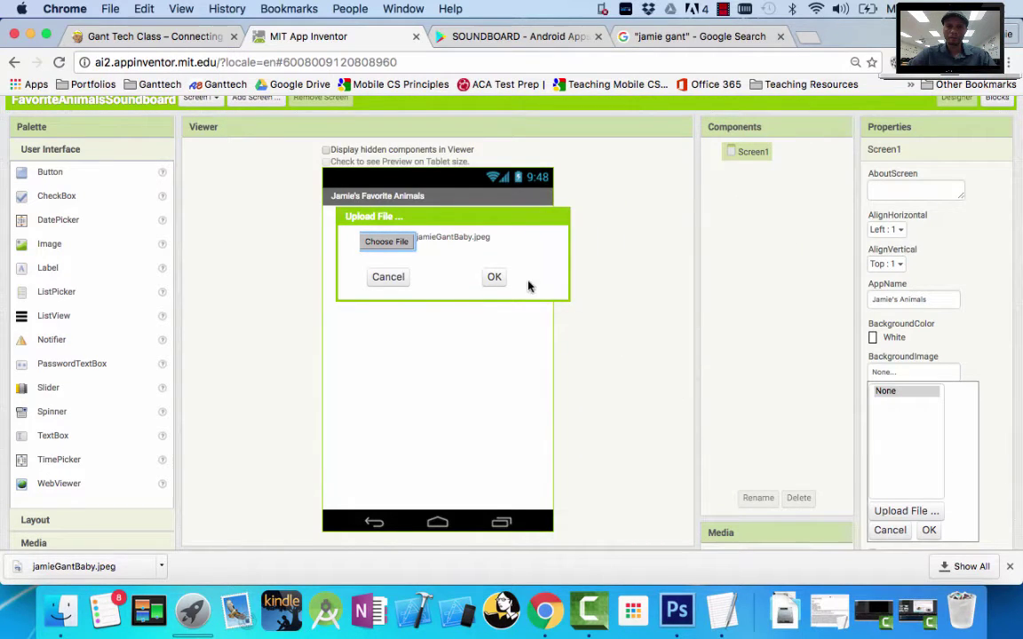
left_click(495, 279)
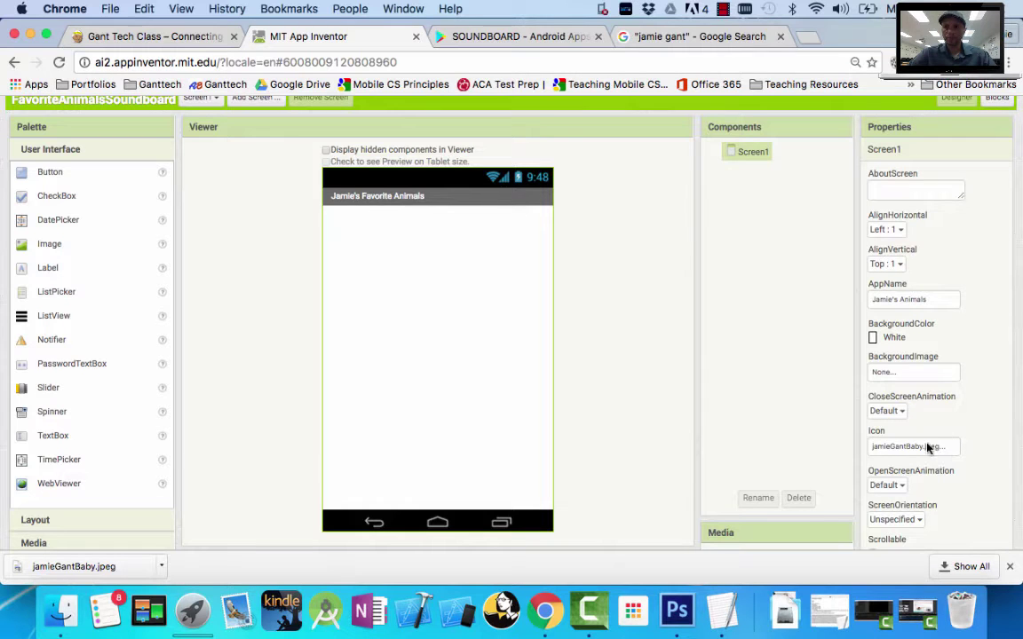
scroll(959, 455, "down", 1)
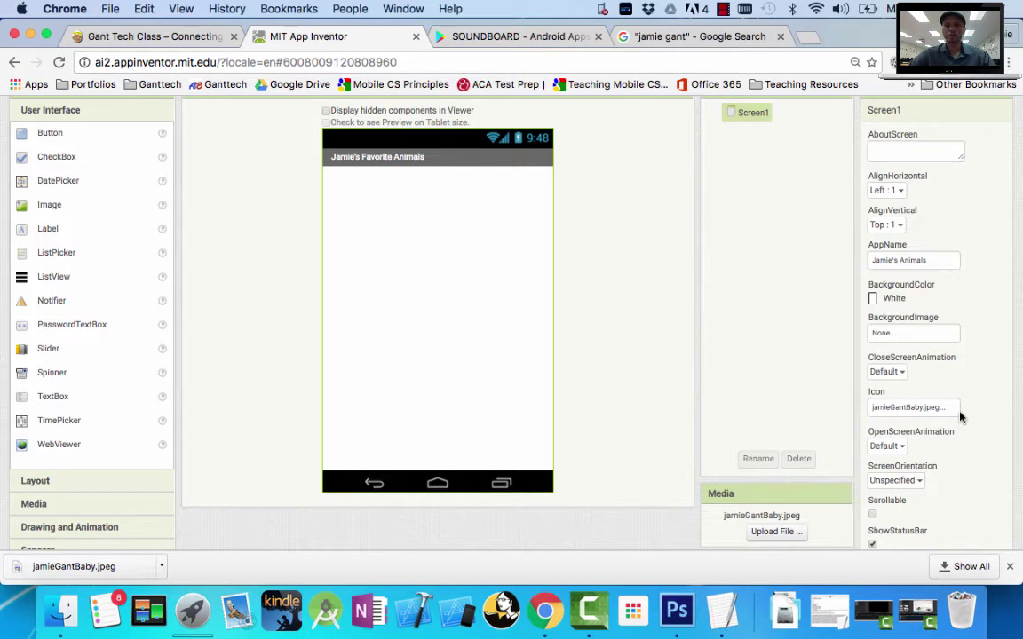
Step: Set Screen1's OpenScreenAnimation to Zoom and CloseScreenAnimation to Fade
scroll(959, 417, "down", 2)
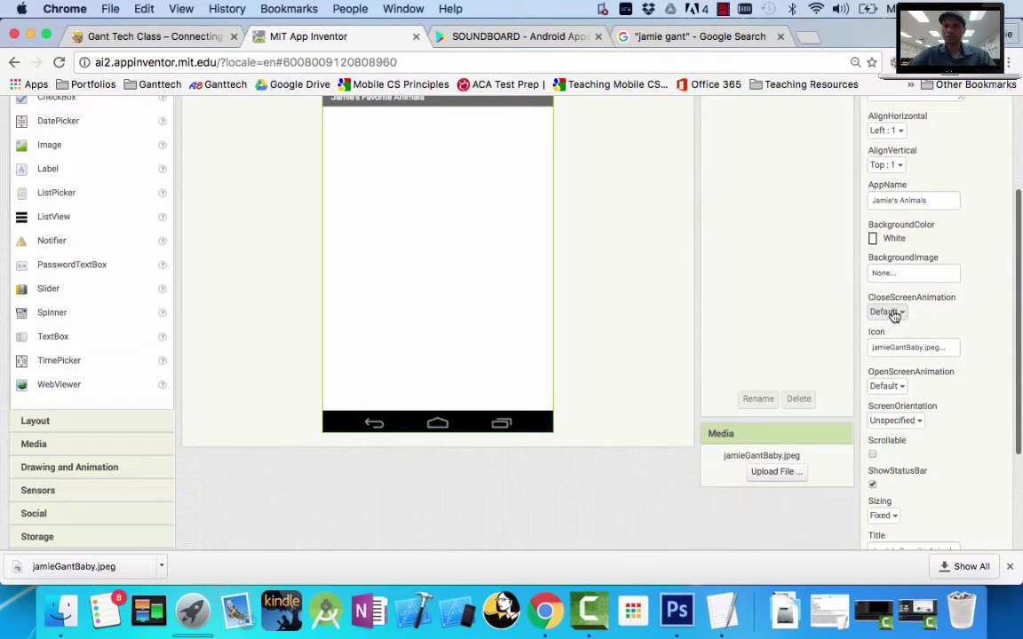
left_click(892, 314)
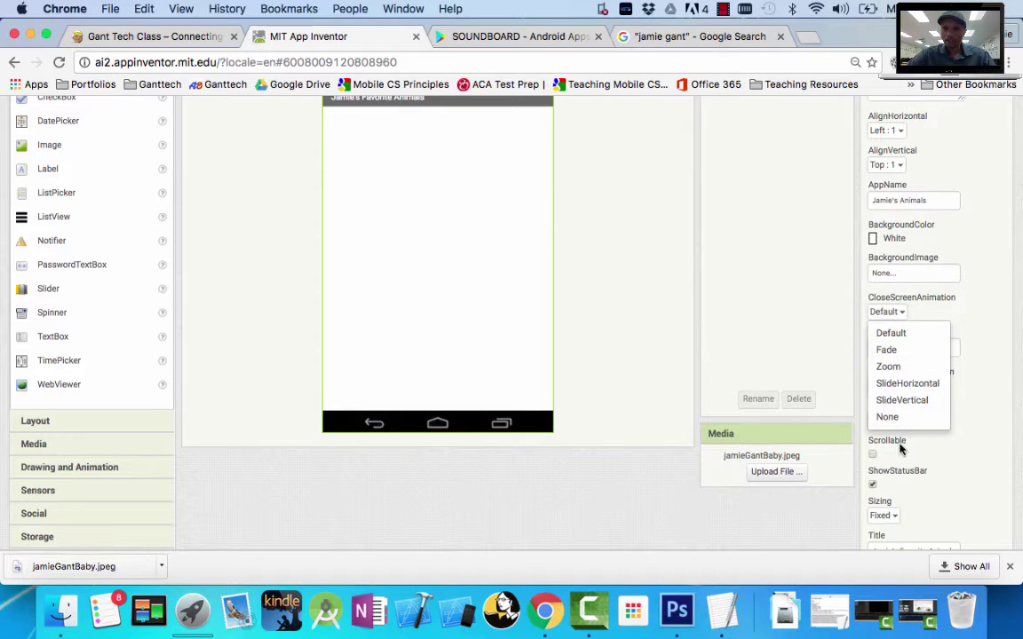
left_click(901, 365)
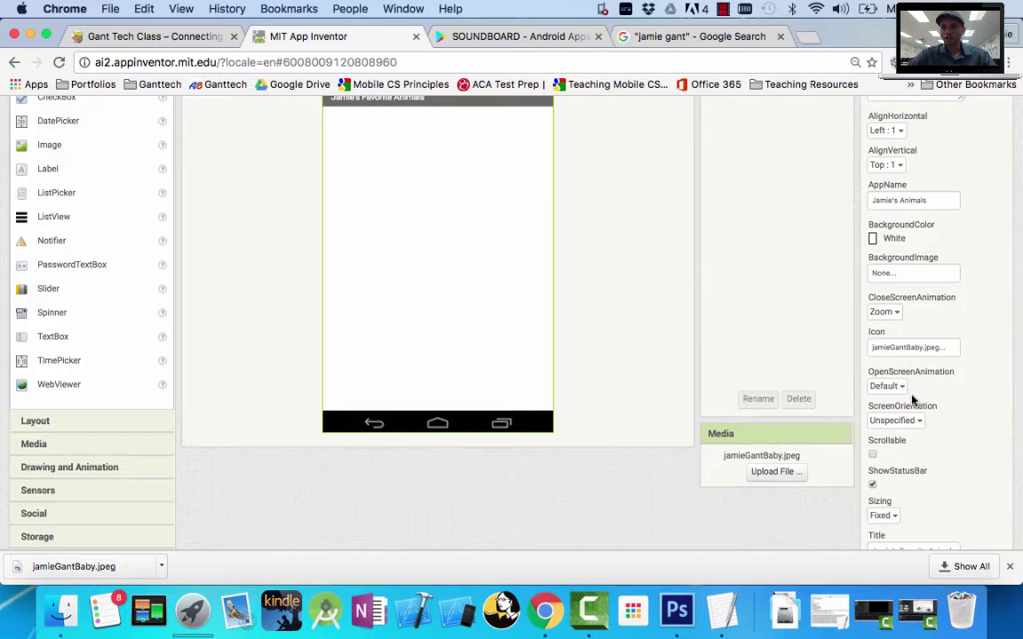
left_click(897, 388)
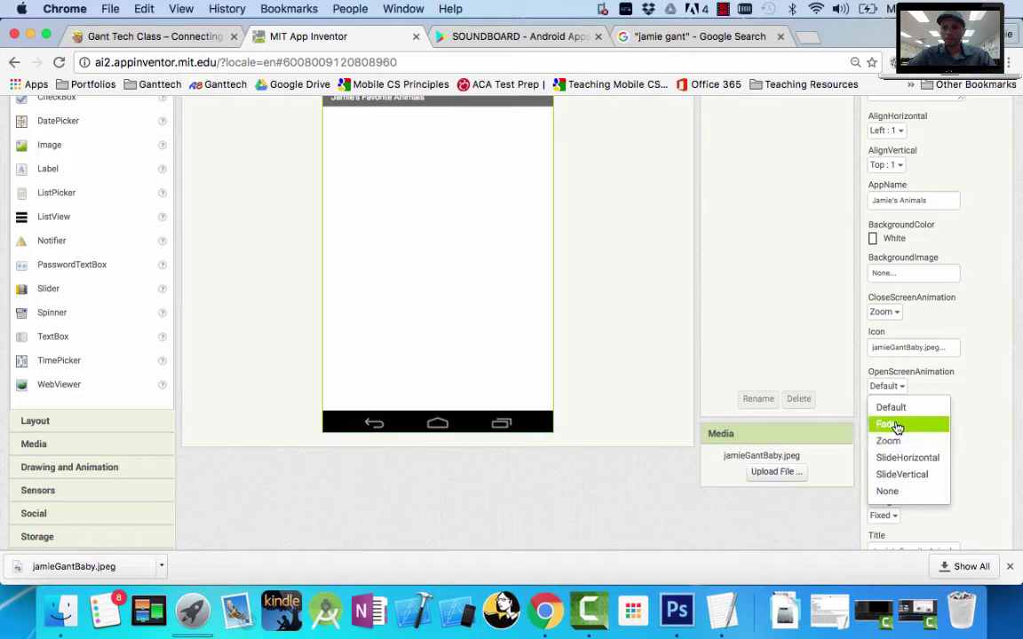
left_click(896, 426)
left_click(884, 312)
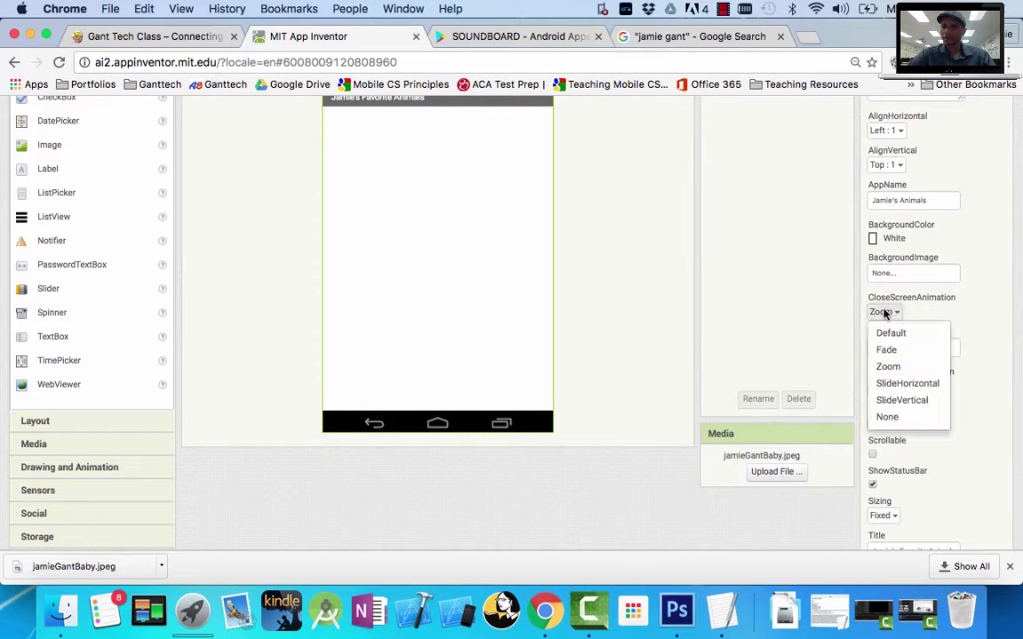
left_click(887, 353)
left_click(884, 386)
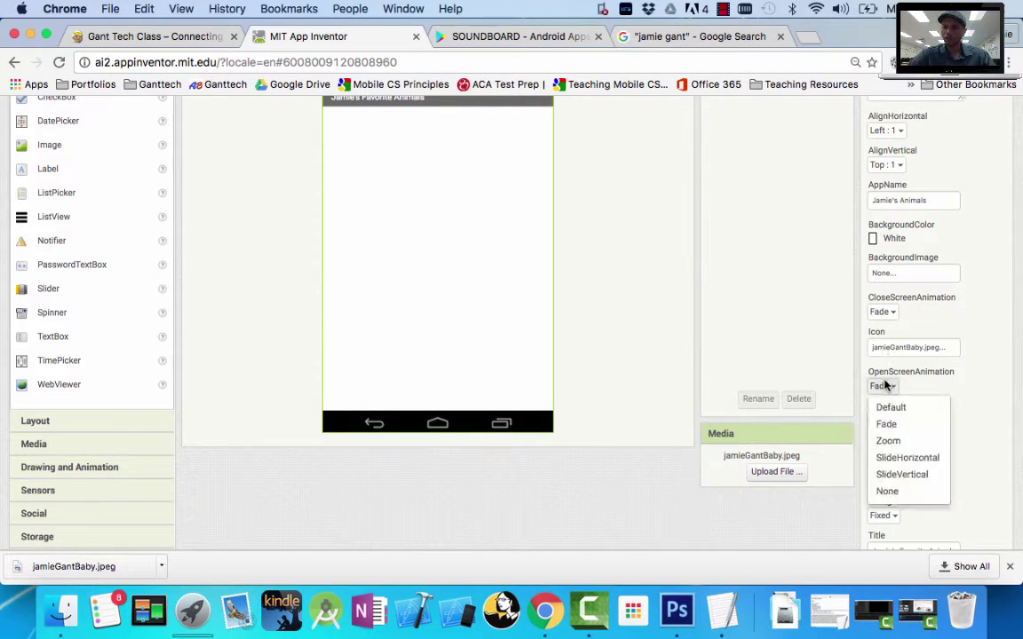
left_click(904, 442)
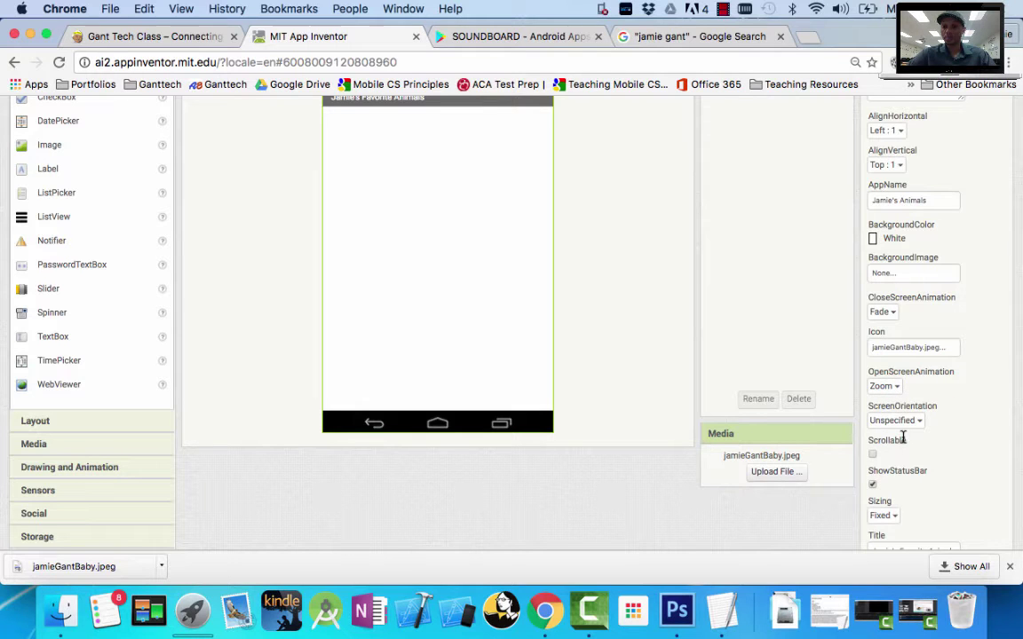
scroll(804, 297, "up", 3)
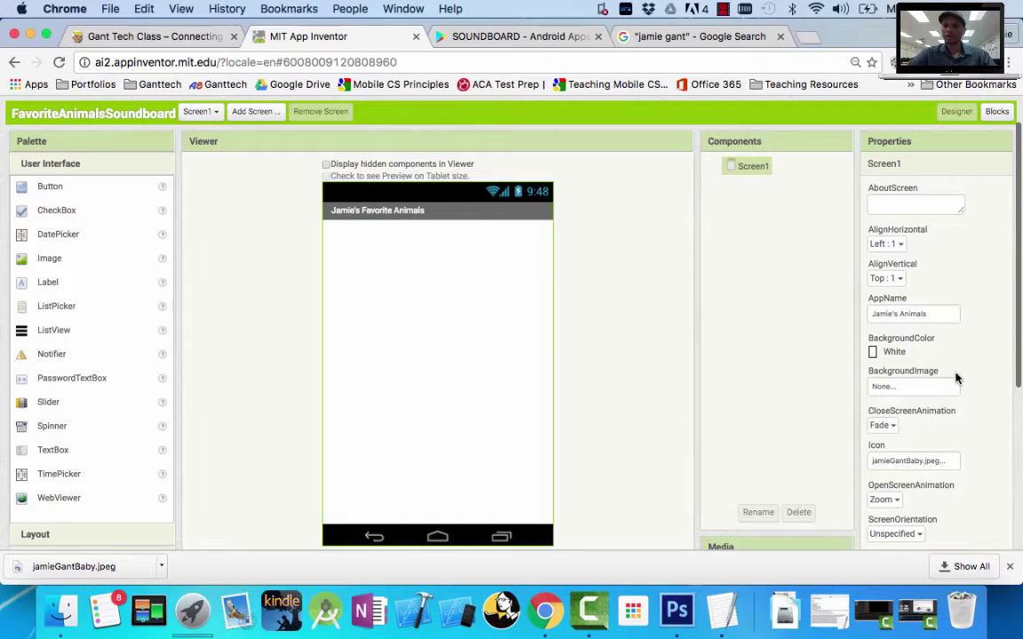
scroll(956, 379, "down", 2)
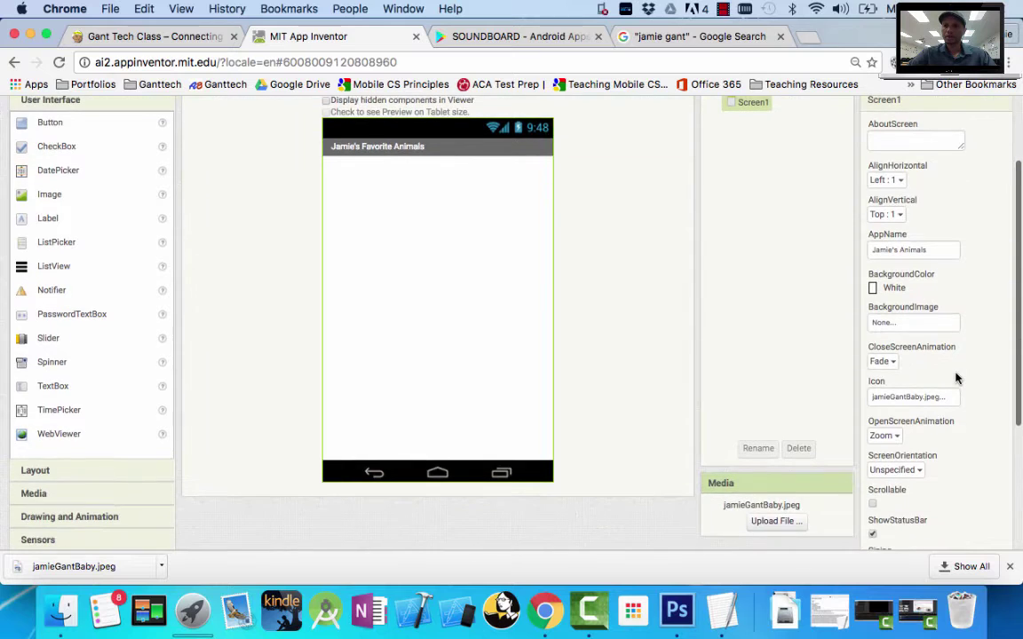
Step: Try Pink and None background colours, then reset BackgroundColor to White
left_click(887, 295)
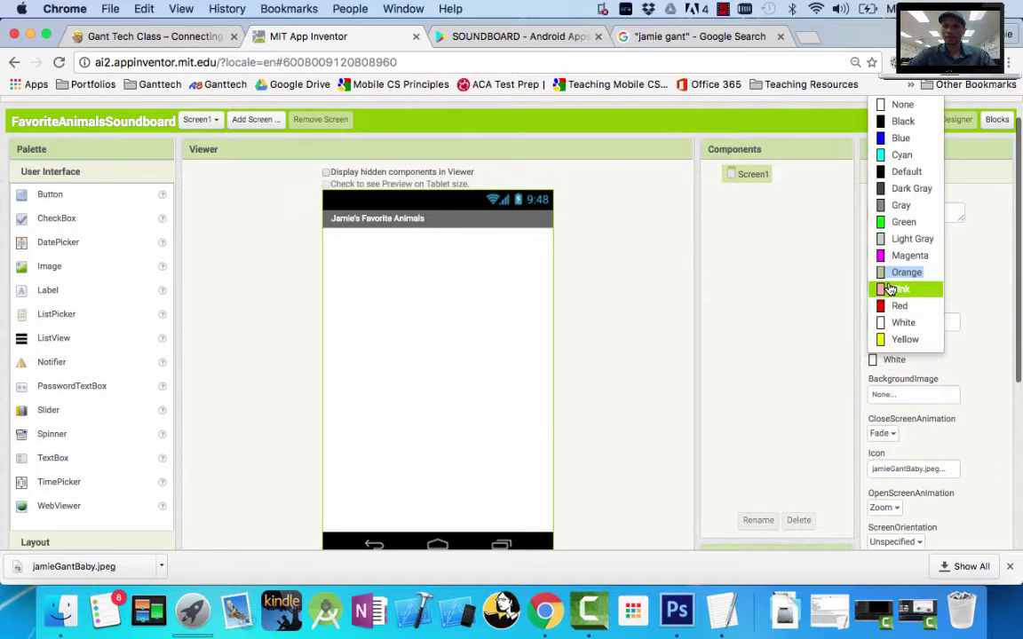
left_click(892, 289)
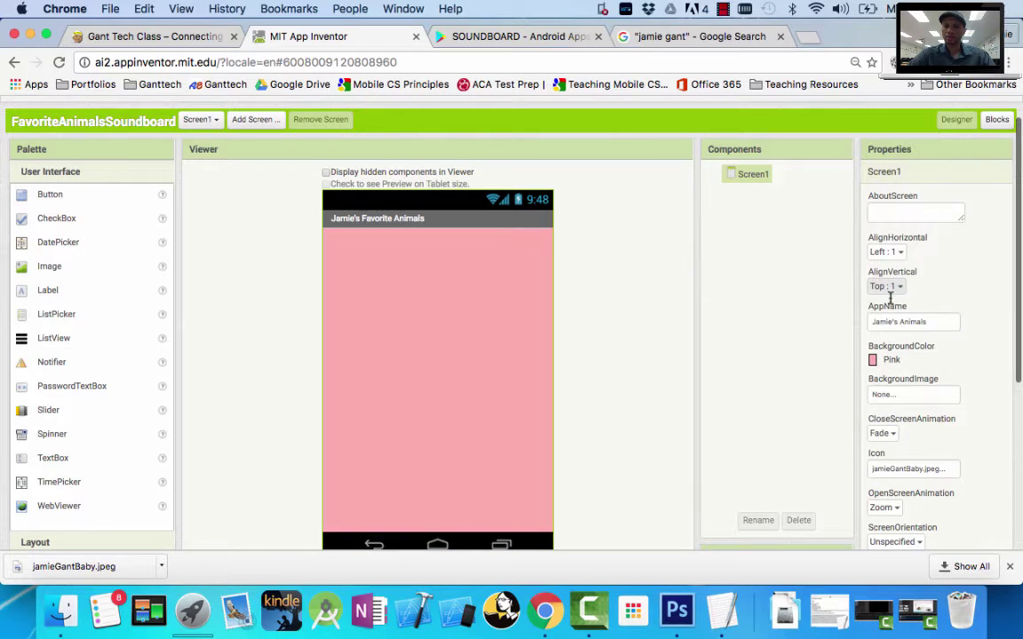
left_click(888, 360)
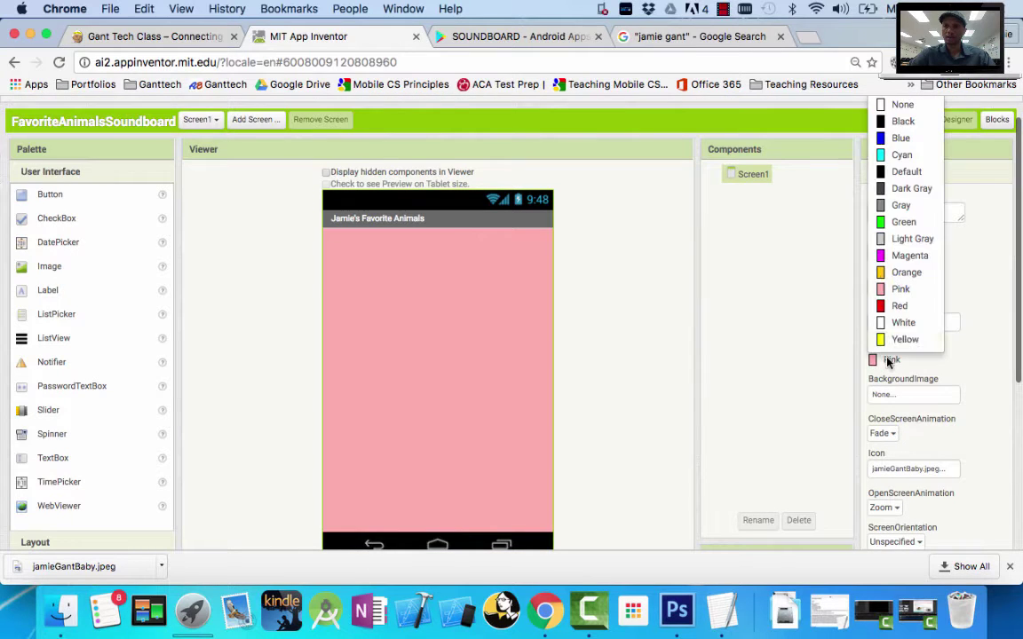
left_click(899, 104)
left_click(893, 358)
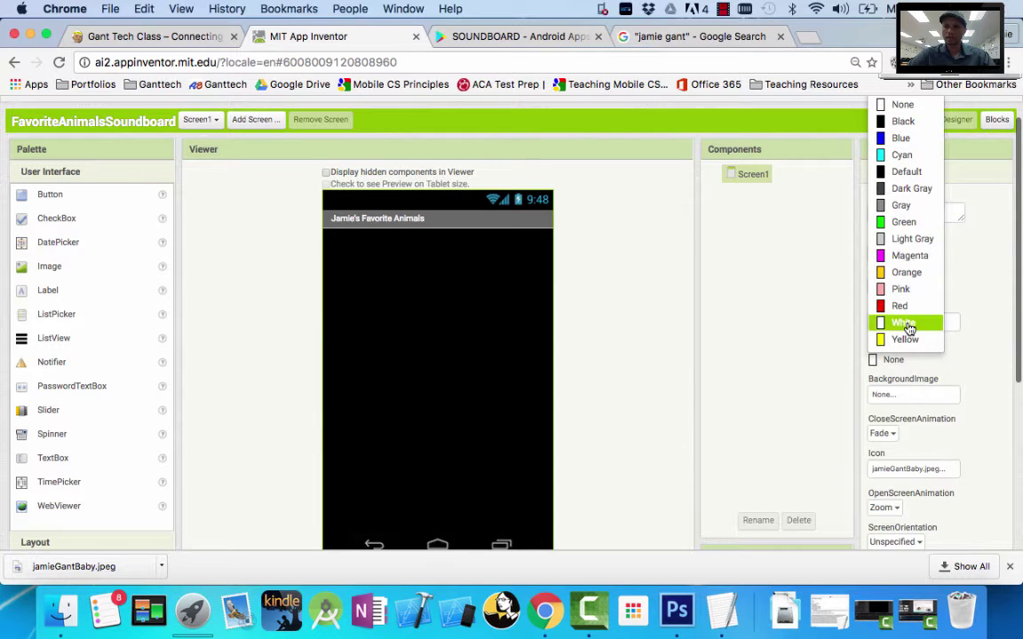
left_click(906, 322)
scroll(920, 423, "down", 1)
scroll(920, 422, "down", 1)
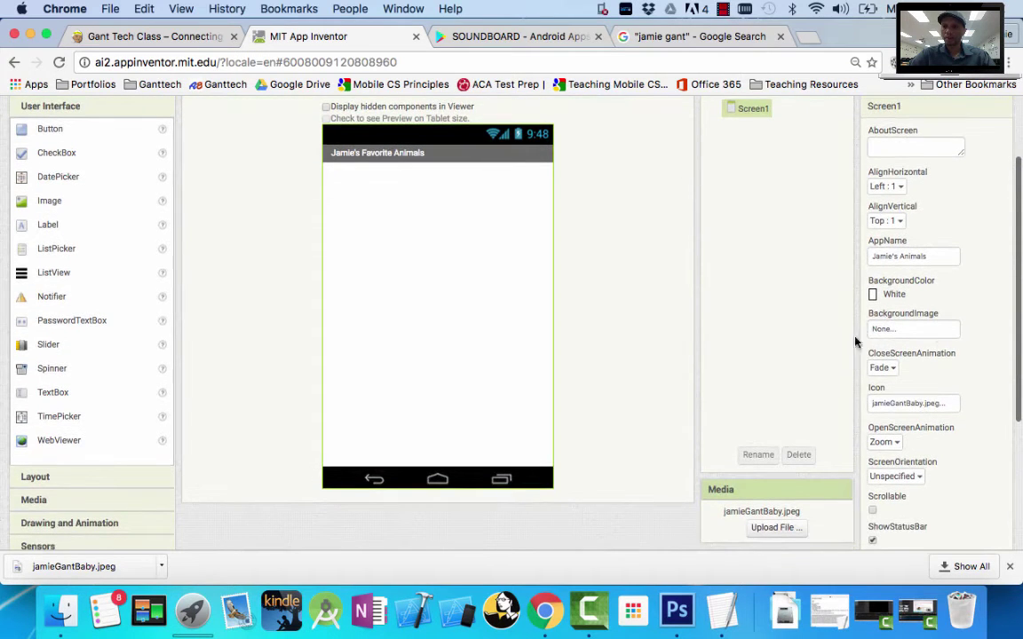
left_click(646, 38)
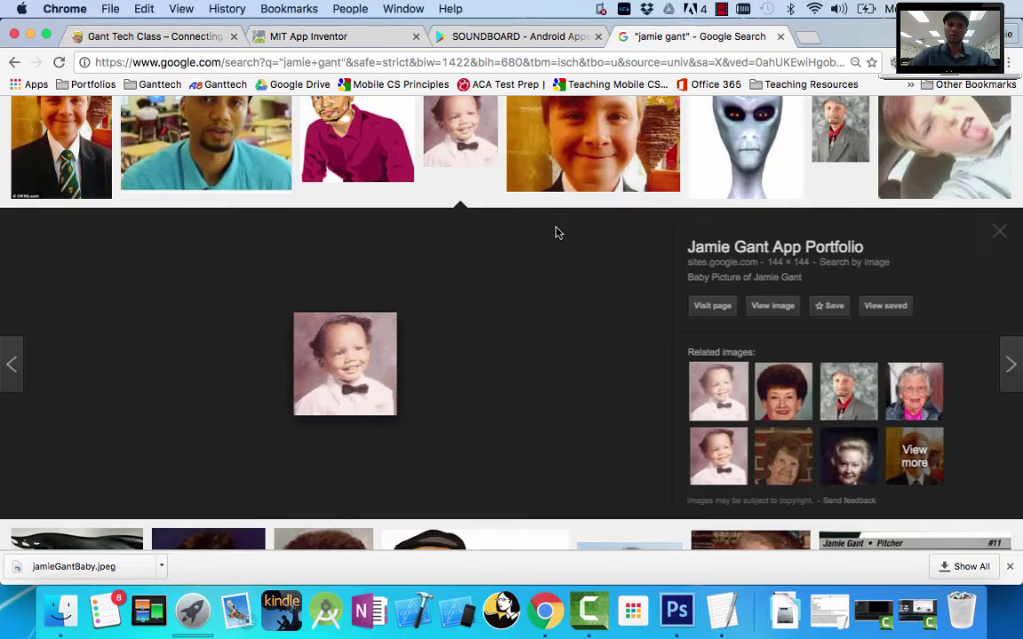
Step: Search Google Images for 'cool backgrounds' and browse the results
scroll(555, 233, "up", 3)
triple_click(196, 114)
type("cool background")
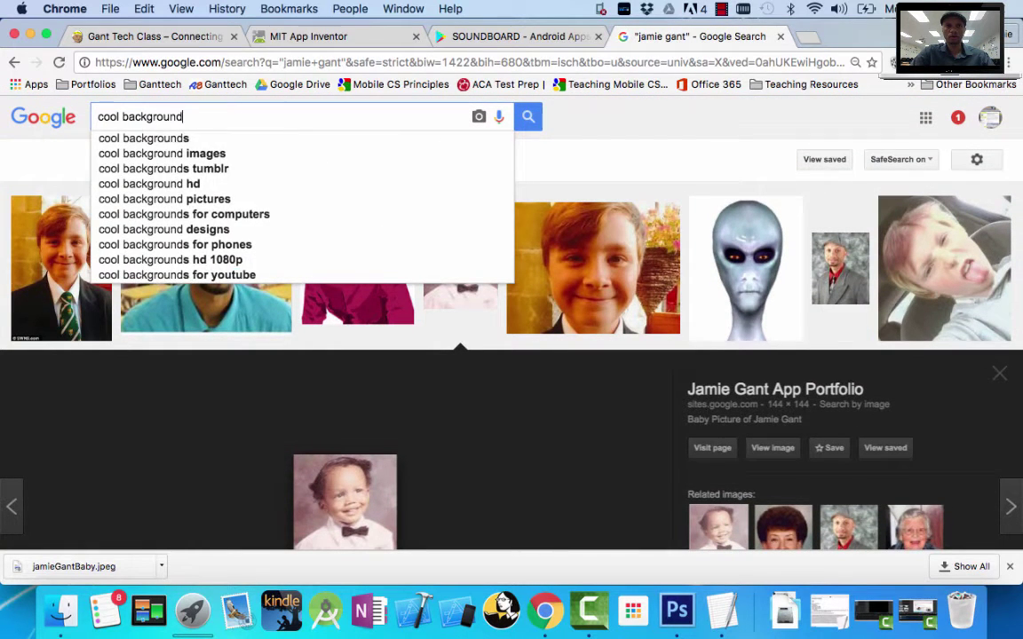
type("s")
key("Return")
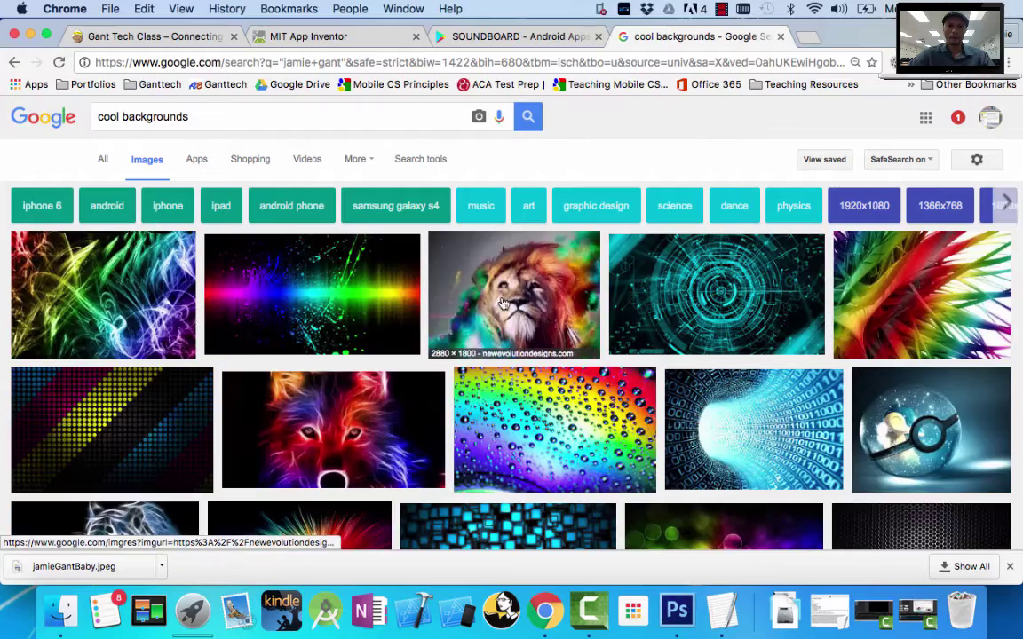
scroll(568, 355, "down", 3)
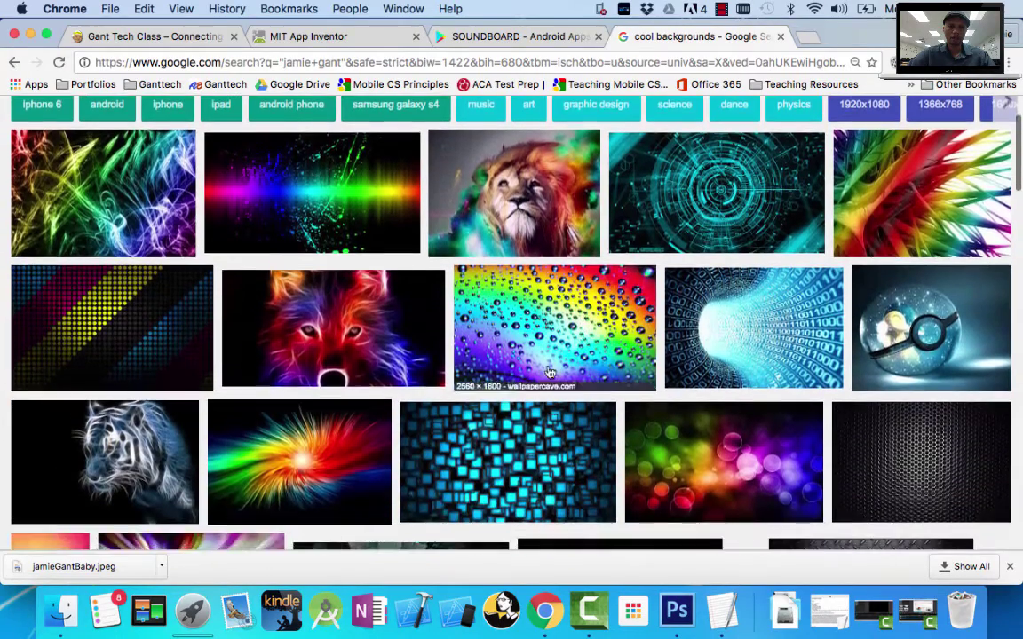
left_click(183, 331)
scroll(422, 217, "up", 5)
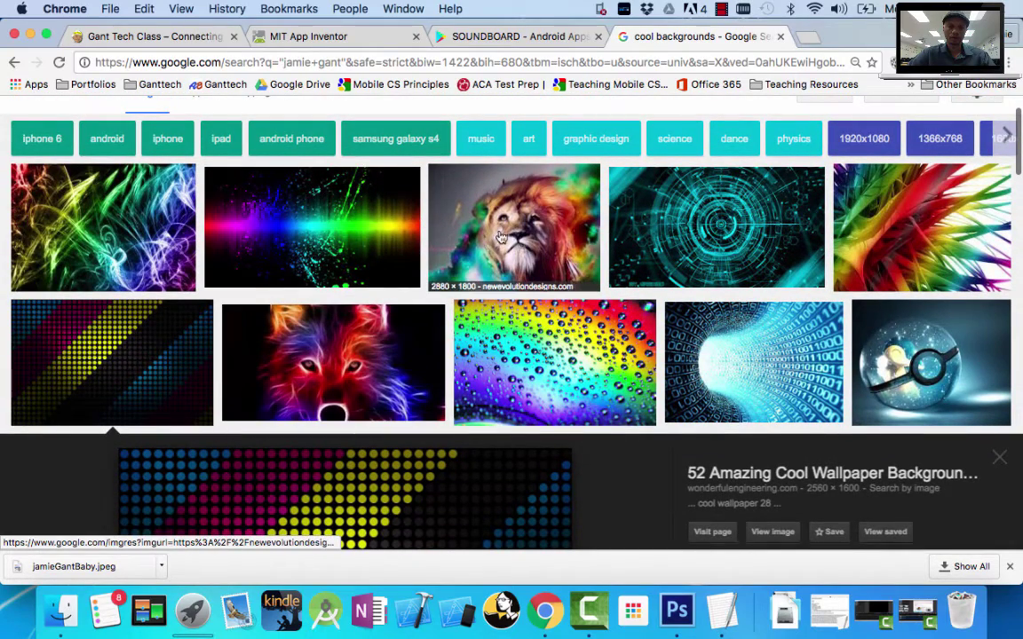
Step: Save the glowing wolf image to the Desktop as animalsBG JPEG
left_click(338, 347)
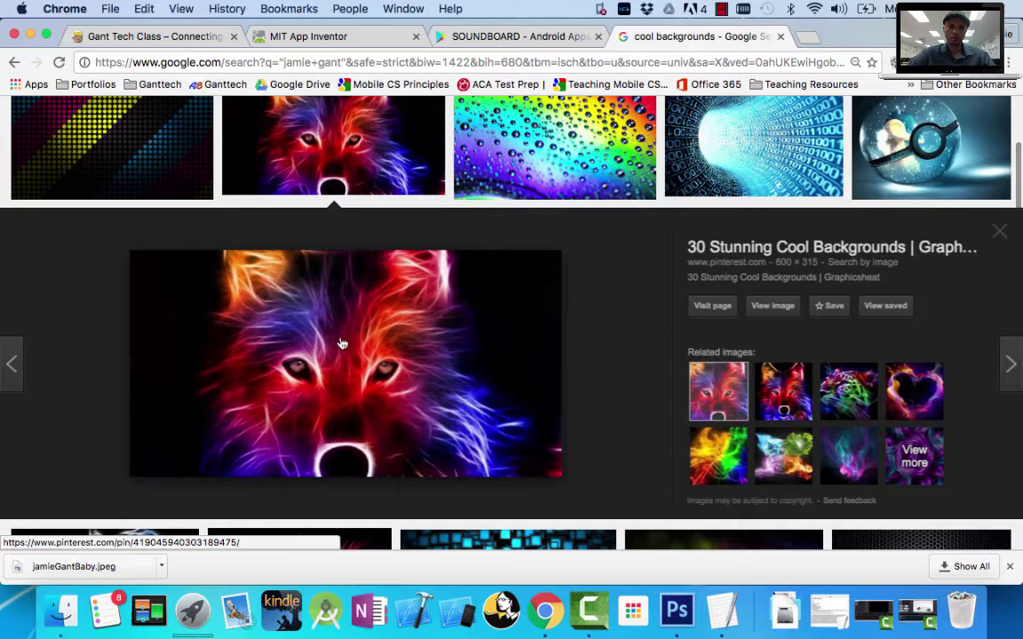
right_click(355, 322)
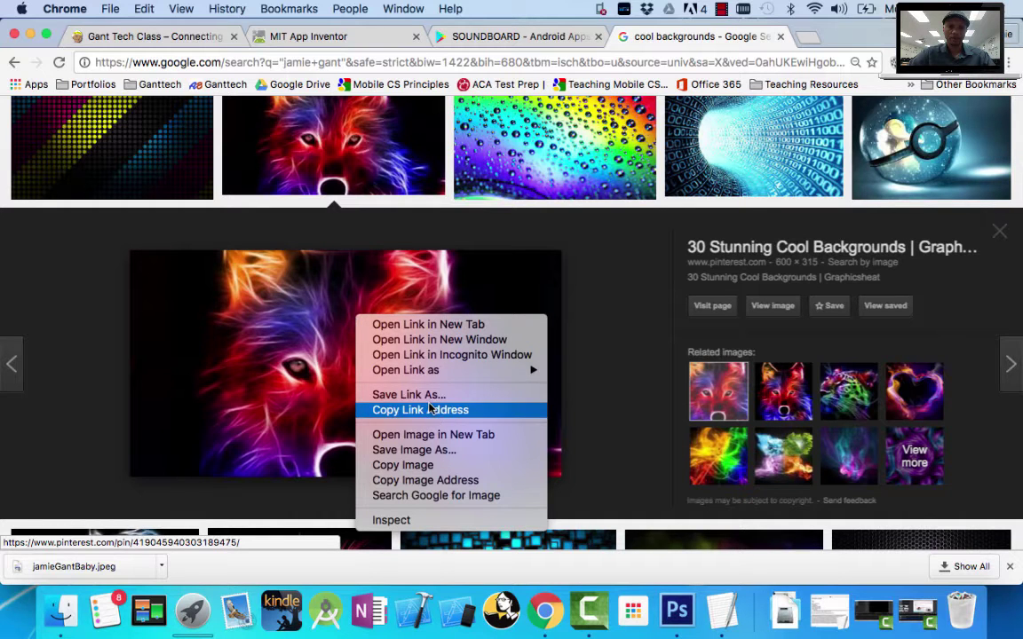
left_click(437, 450)
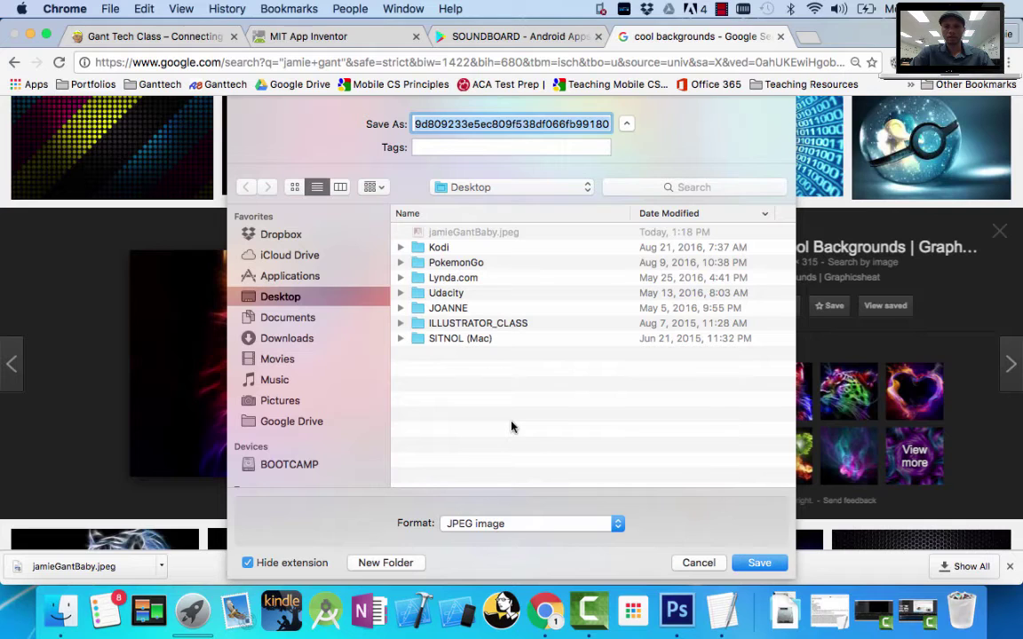
type("animalsBG")
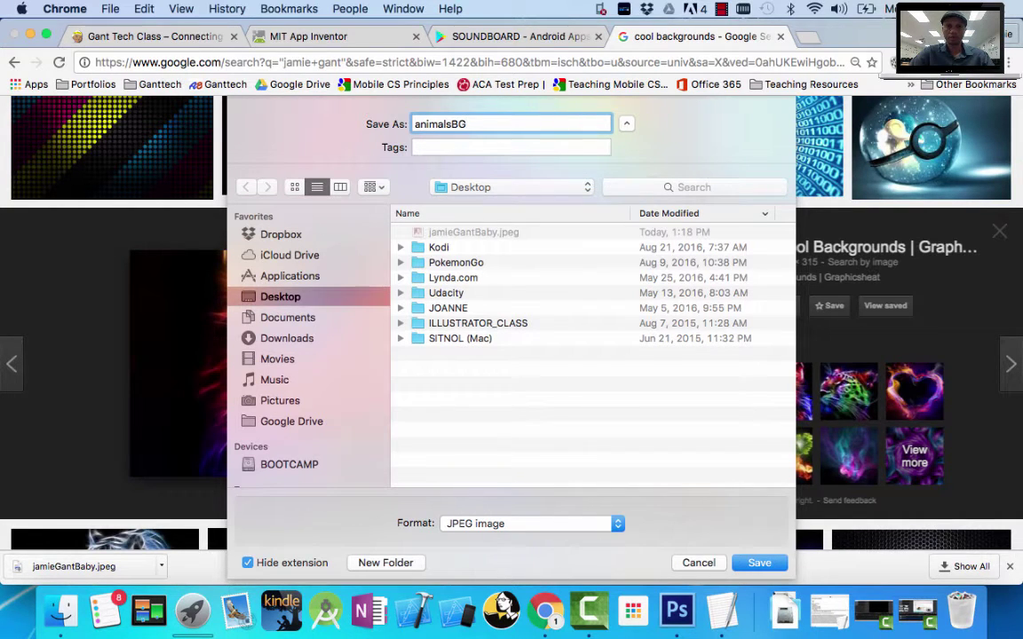
key("Return")
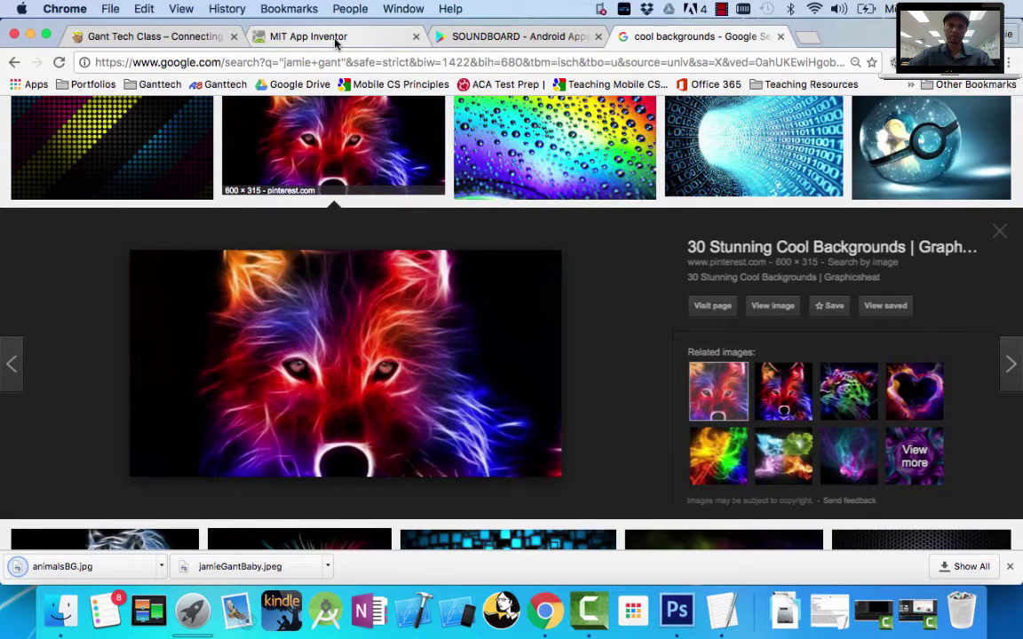
Step: Upload animalsBG.jpg from the Desktop as Screen1's BackgroundImage
left_click(337, 39)
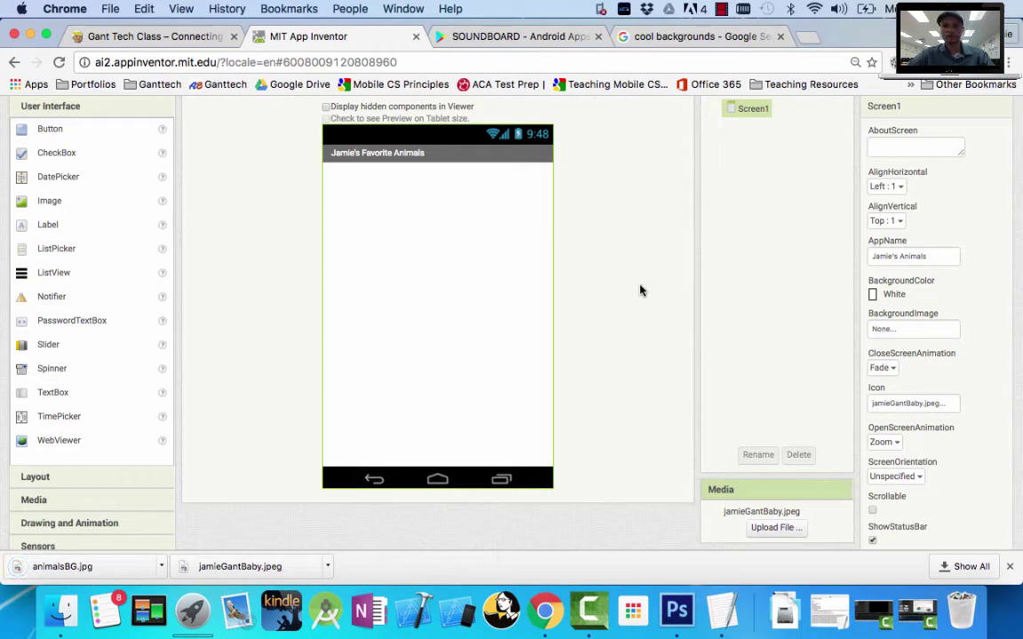
left_click(905, 331)
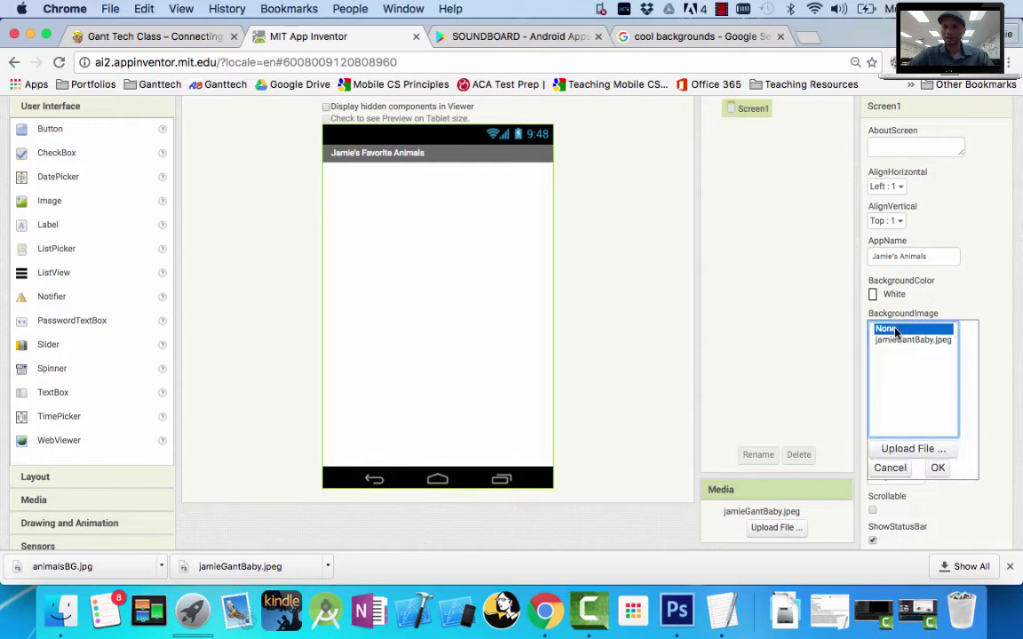
left_click(905, 448)
left_click(395, 240)
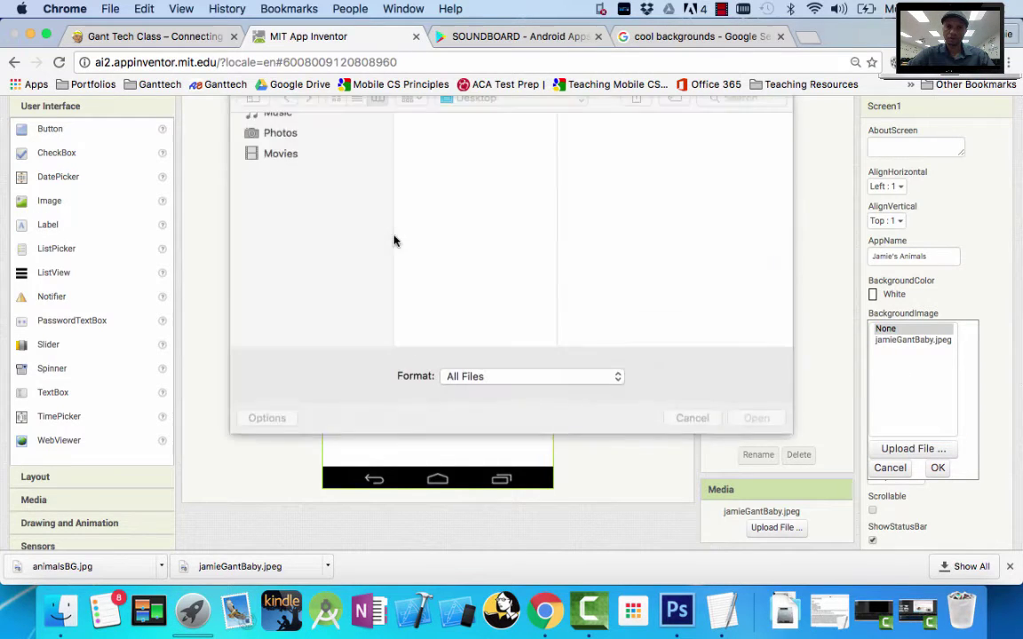
left_click(435, 135)
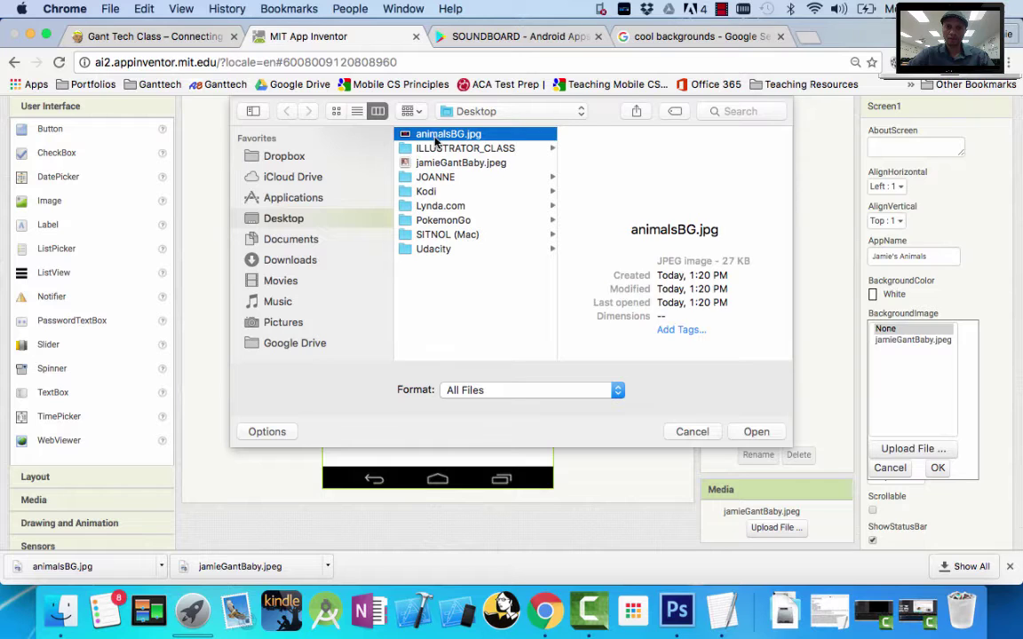
left_click(757, 432)
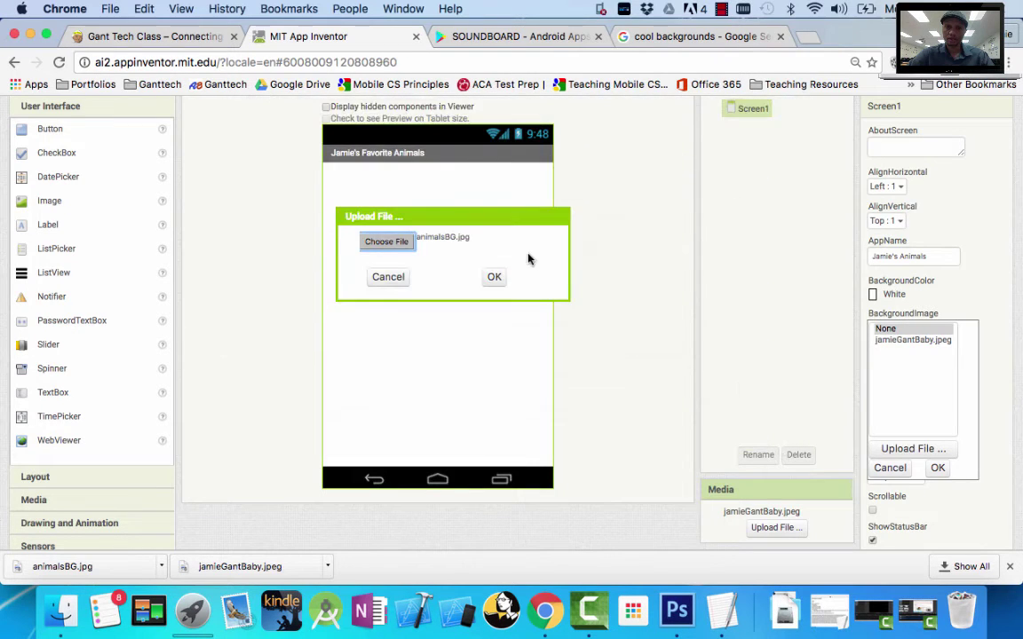
left_click(493, 277)
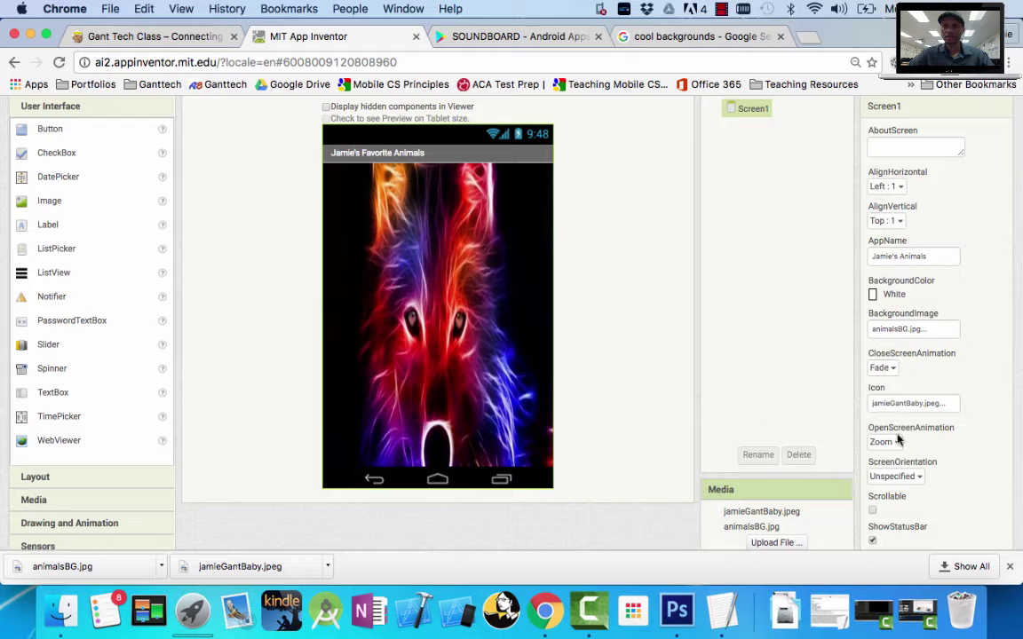
Step: Set ScreenOrientation to Portrait after briefly trying Landscape
scroll(946, 426, "down", 2)
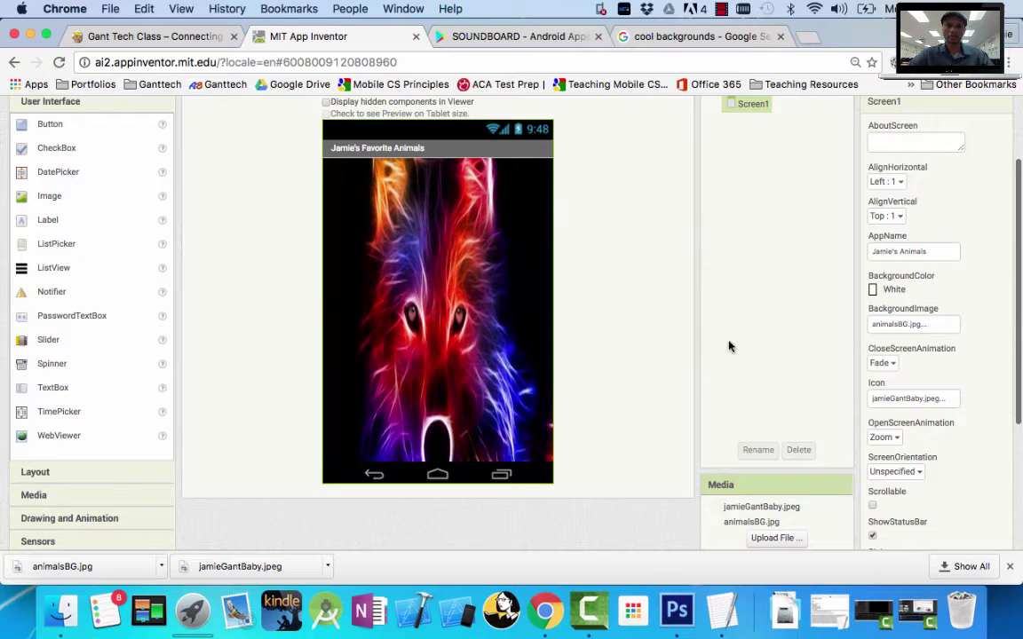
scroll(915, 399, "down", 2)
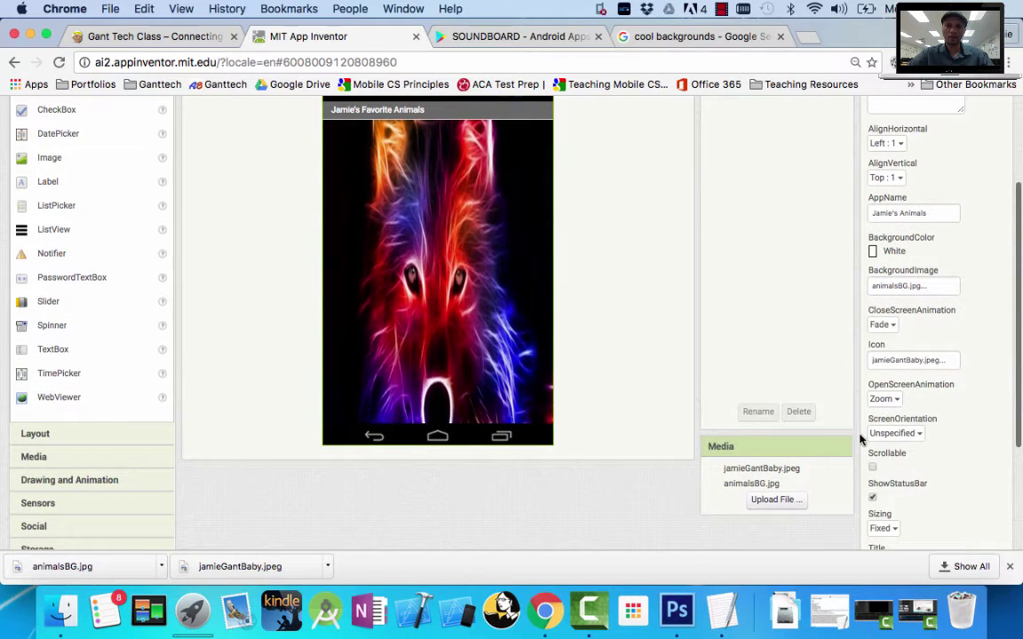
left_click(913, 434)
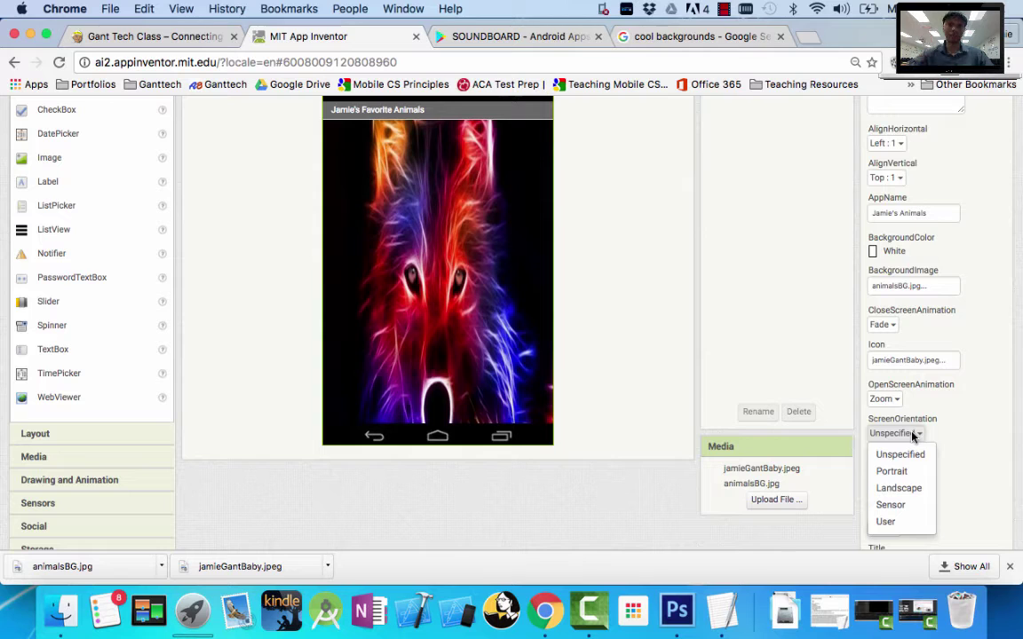
left_click(891, 471)
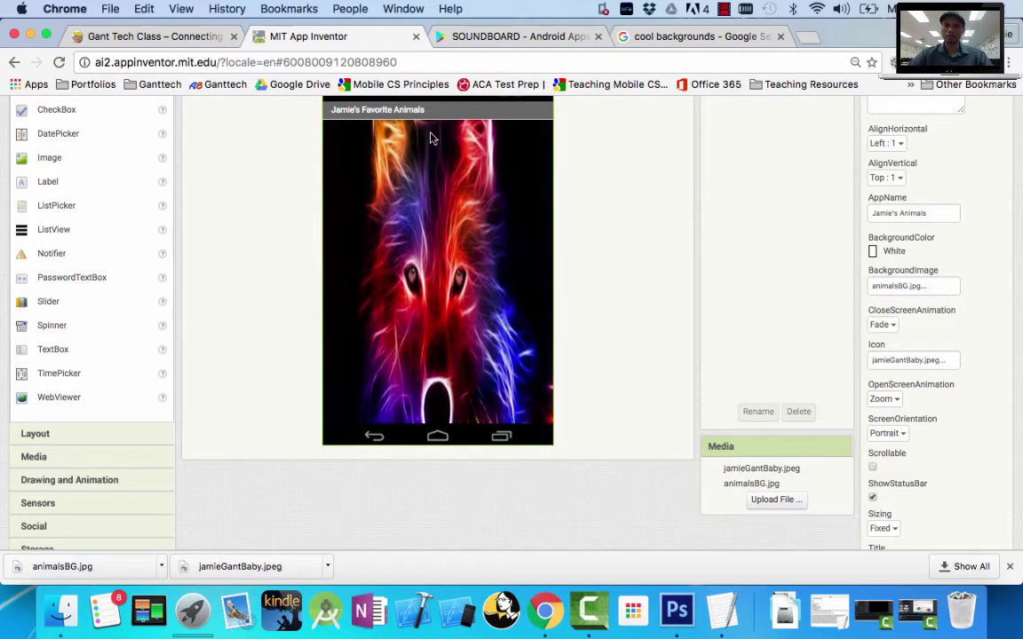
left_click(899, 432)
left_click(900, 490)
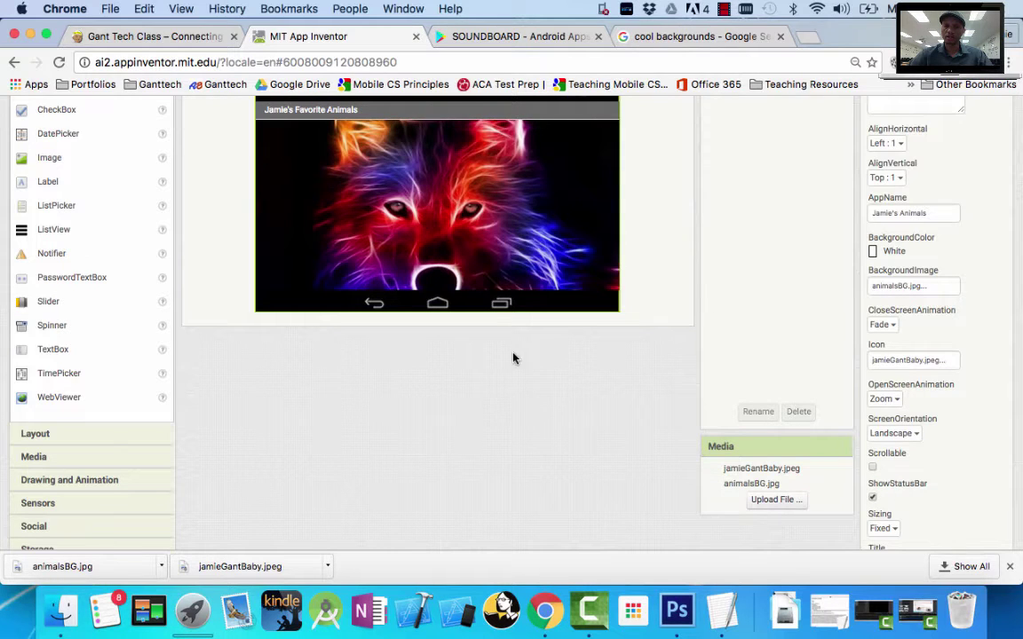
scroll(509, 386, "up", 2)
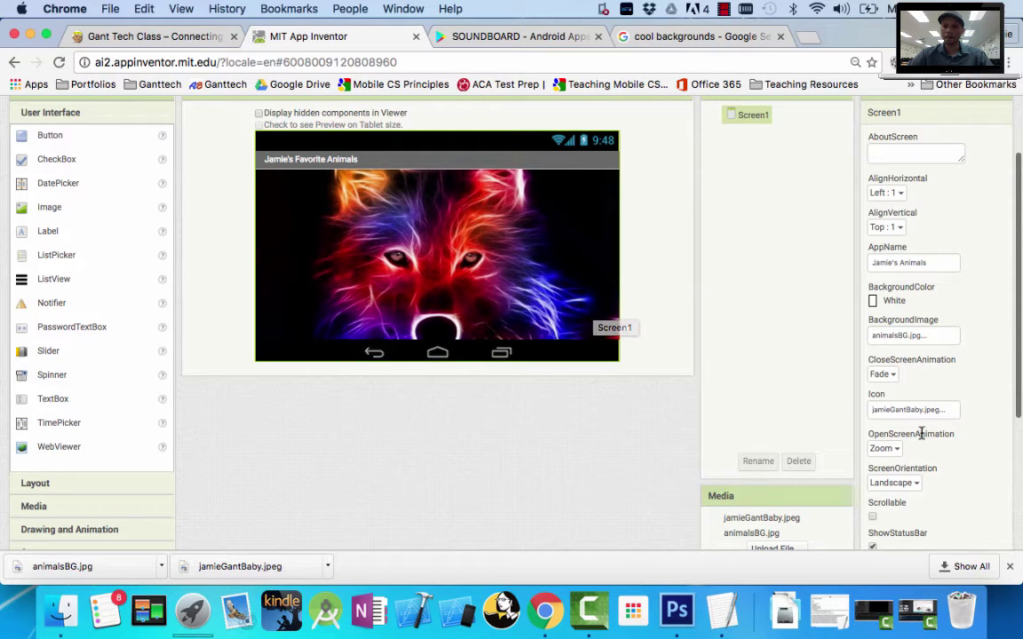
left_click(916, 486)
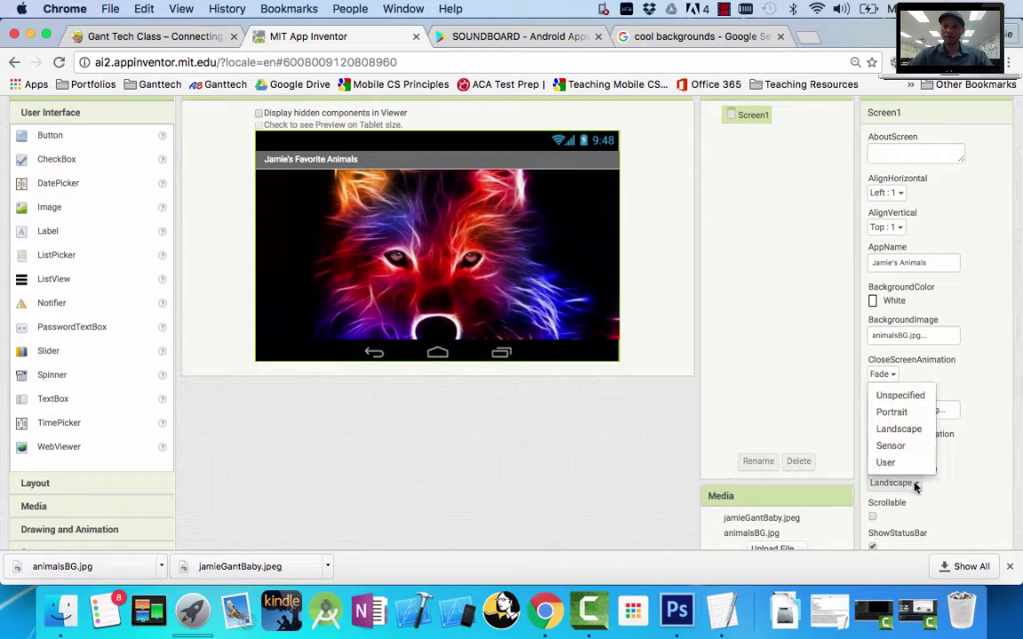
left_click(889, 414)
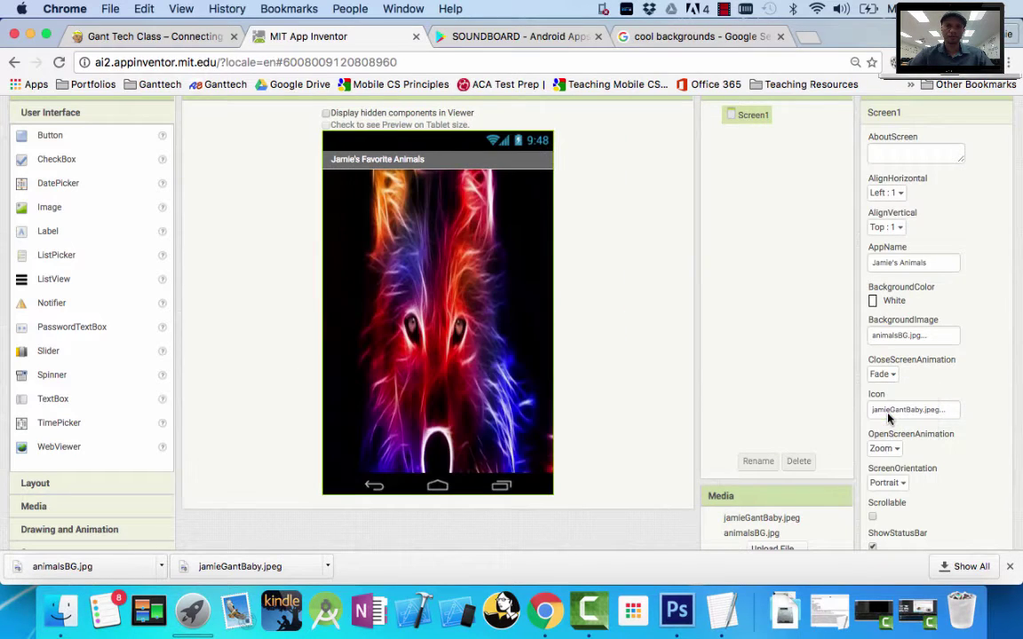
scroll(942, 457, "down", 3)
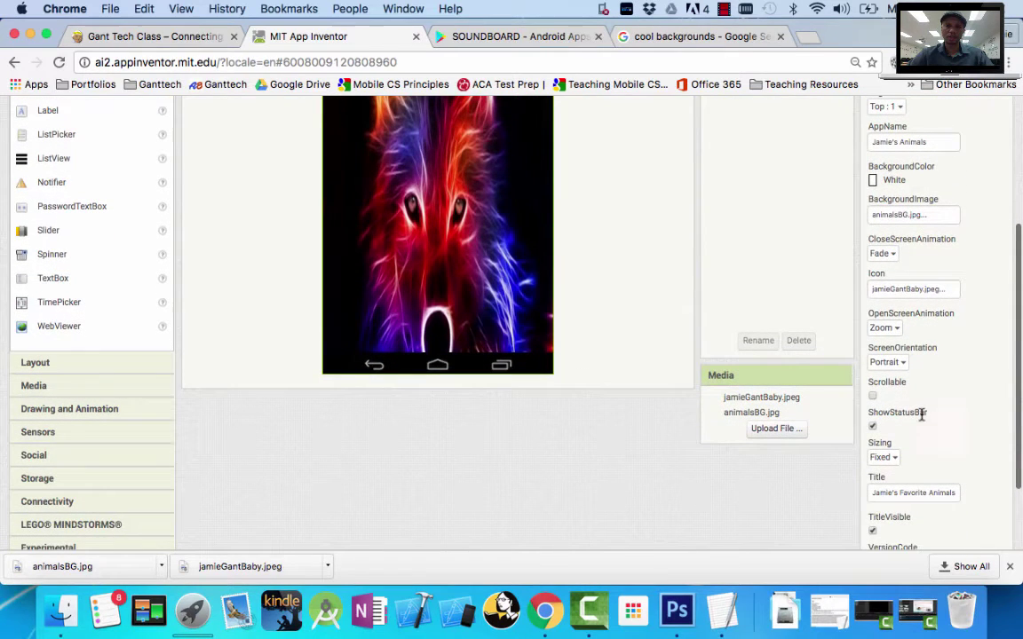
scroll(915, 453, "down", 3)
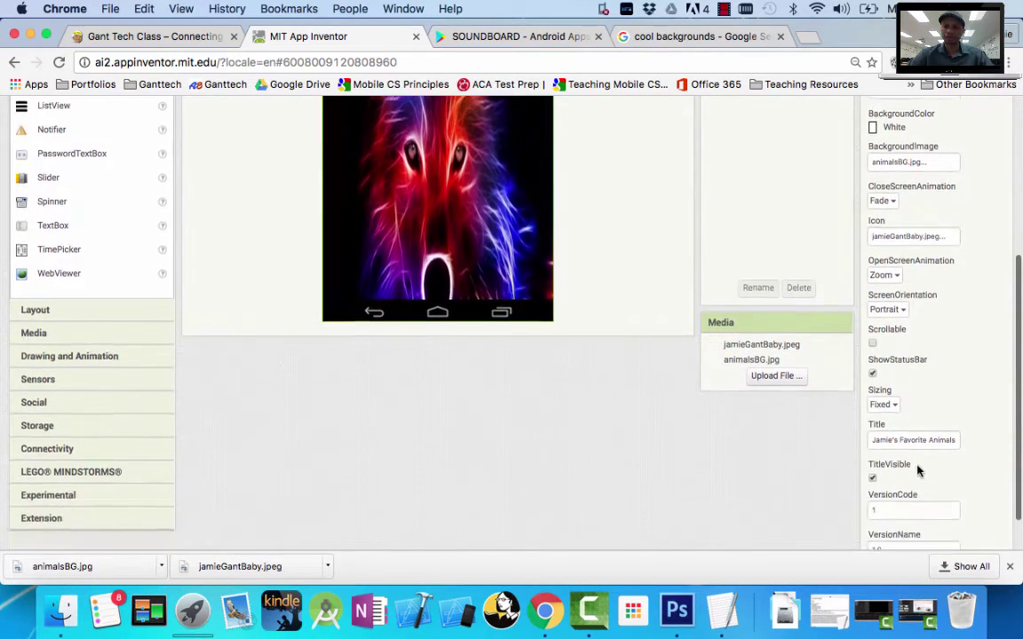
scroll(906, 484, "down", 3)
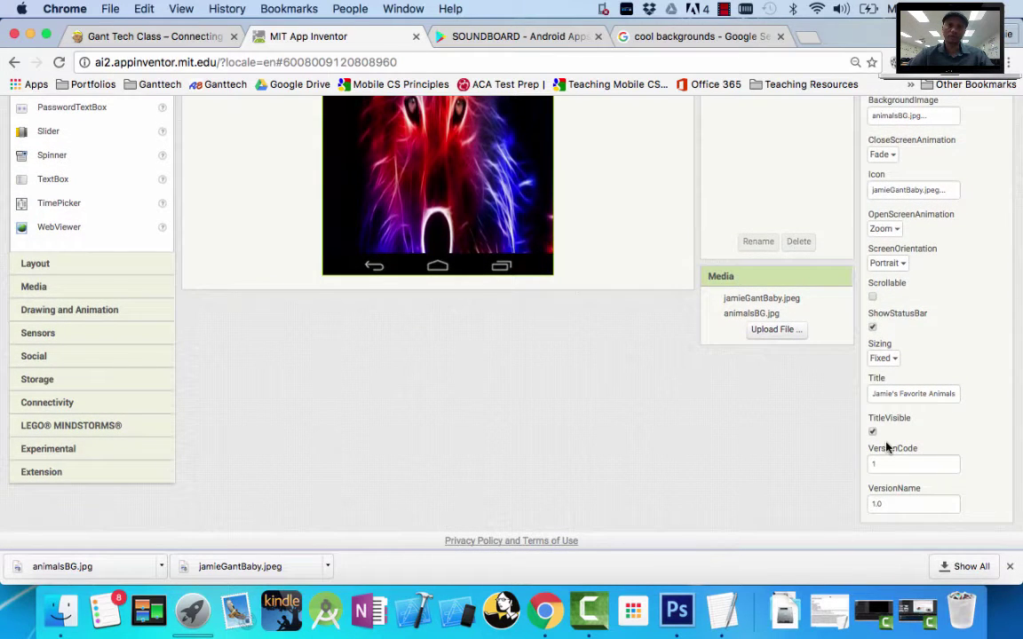
scroll(886, 448, "up", 15)
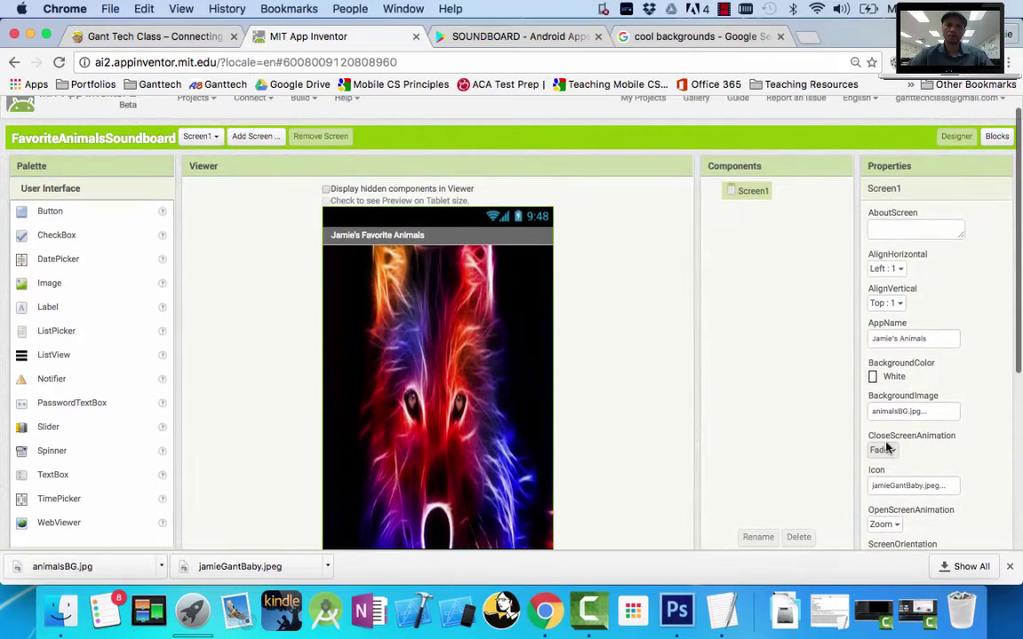
scroll(886, 446, "down", 5)
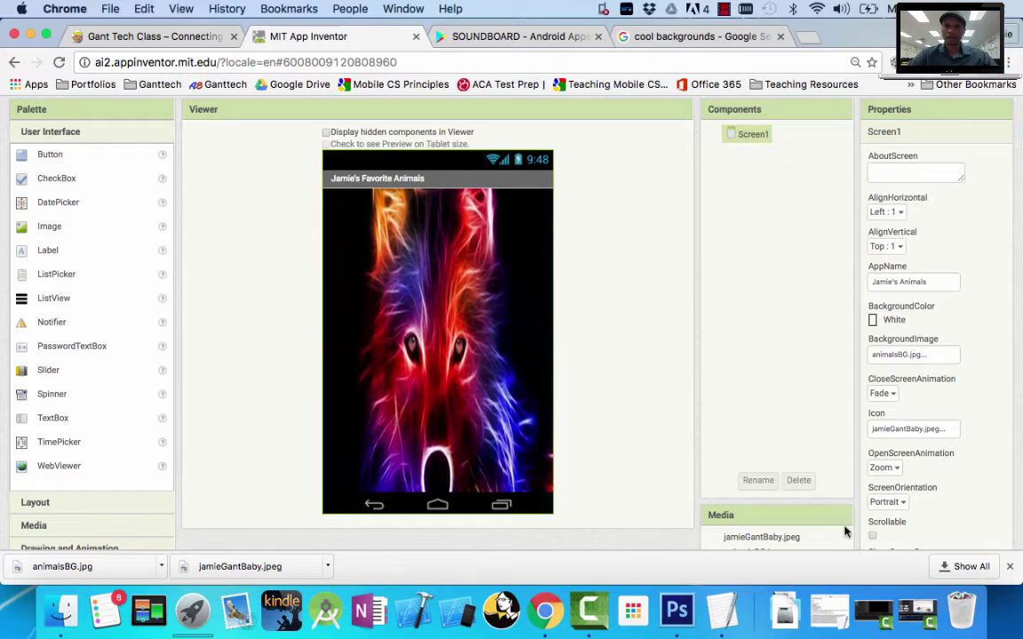
left_click(938, 284)
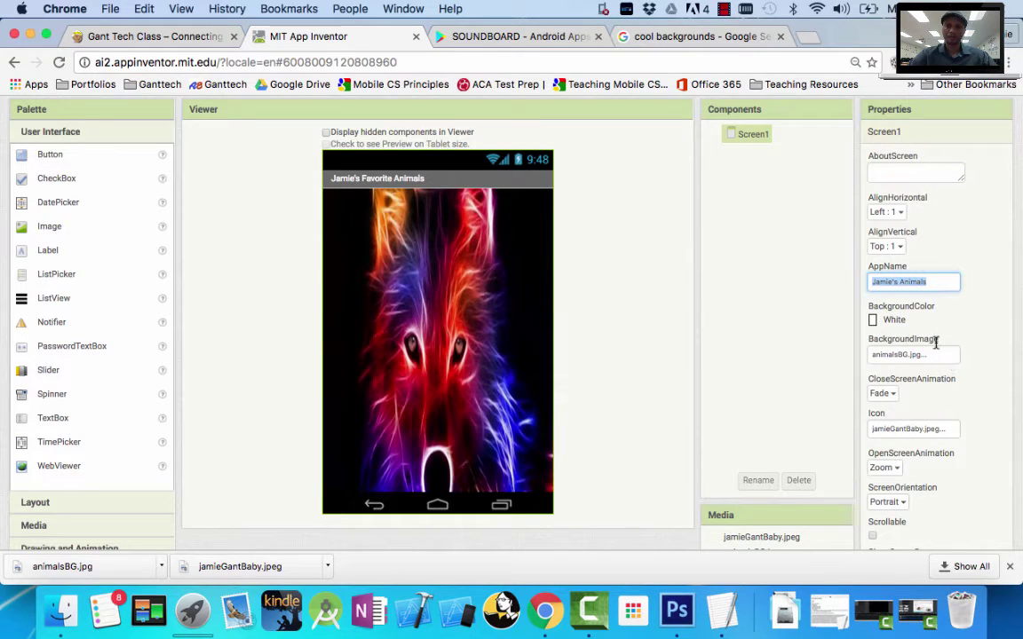
scroll(954, 365, "down", 3)
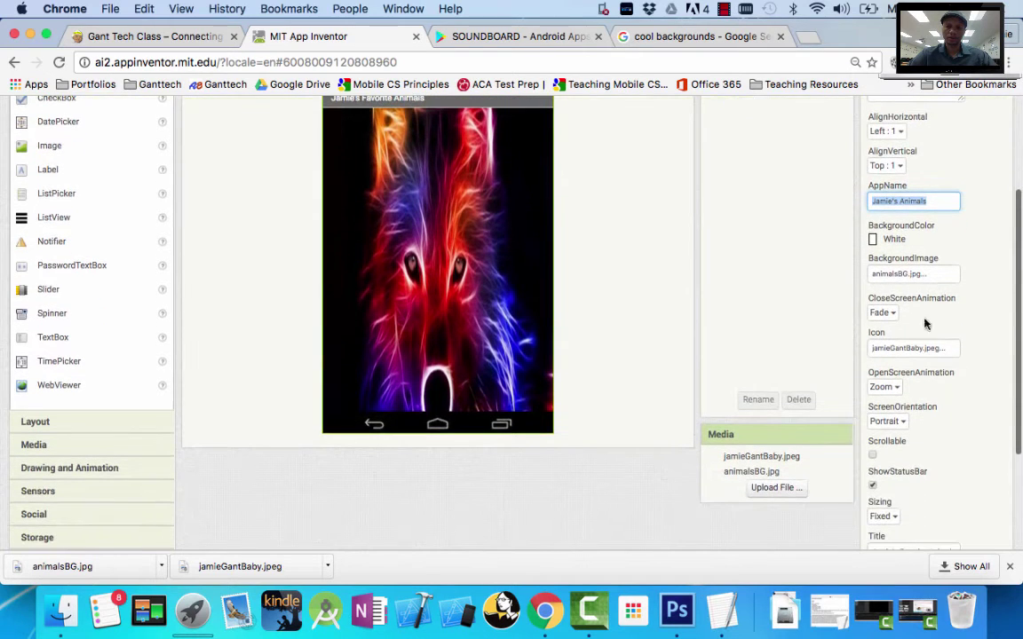
left_click_drag(866, 299, 956, 301)
left_click_drag(870, 370, 939, 372)
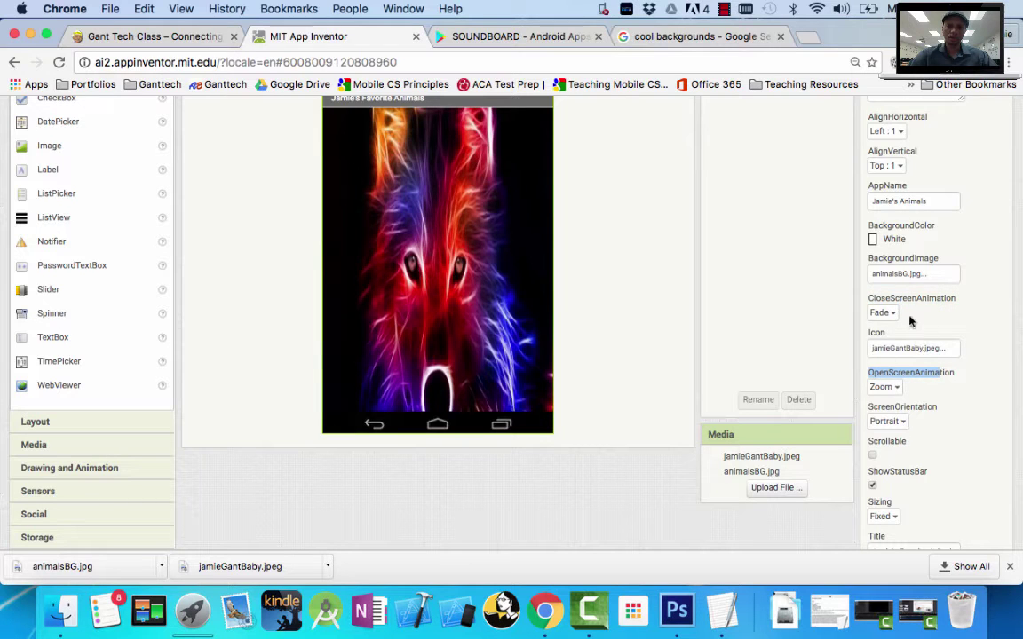
scroll(936, 406, "down", 1)
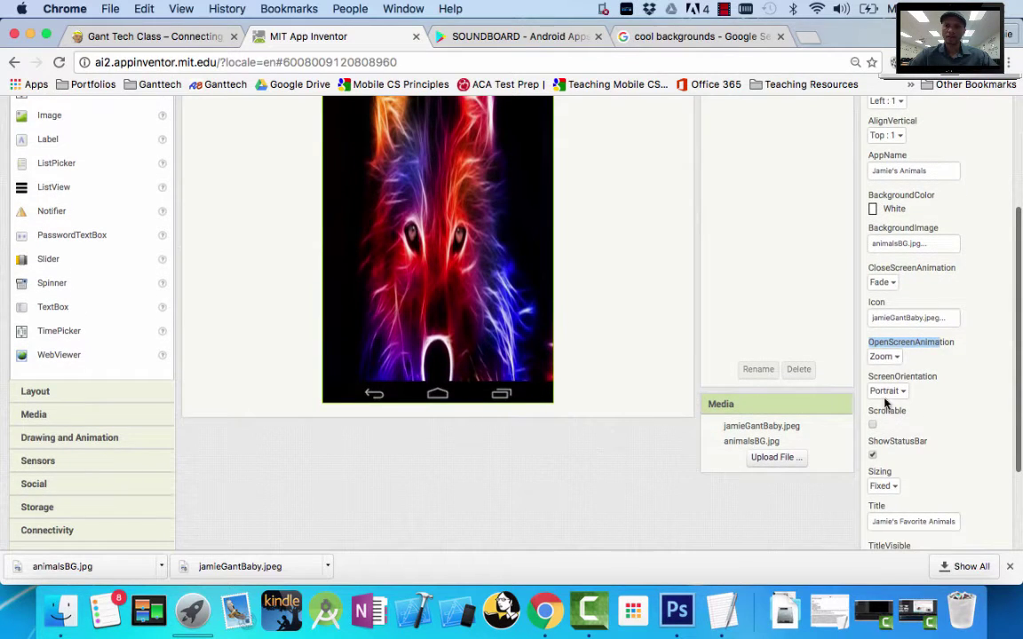
scroll(945, 406, "down", 3)
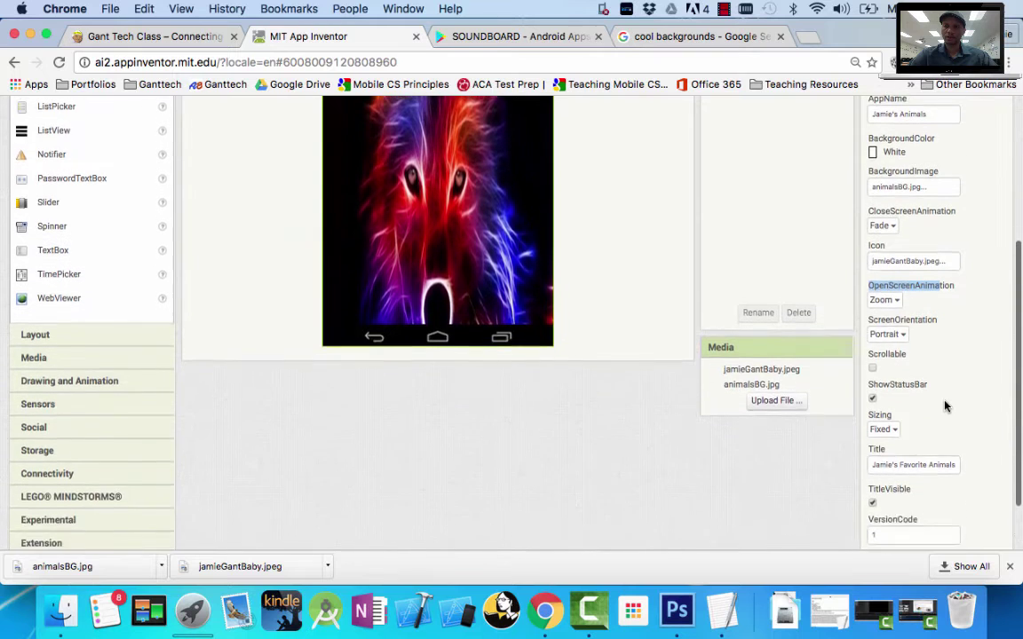
left_click_drag(869, 415, 922, 417)
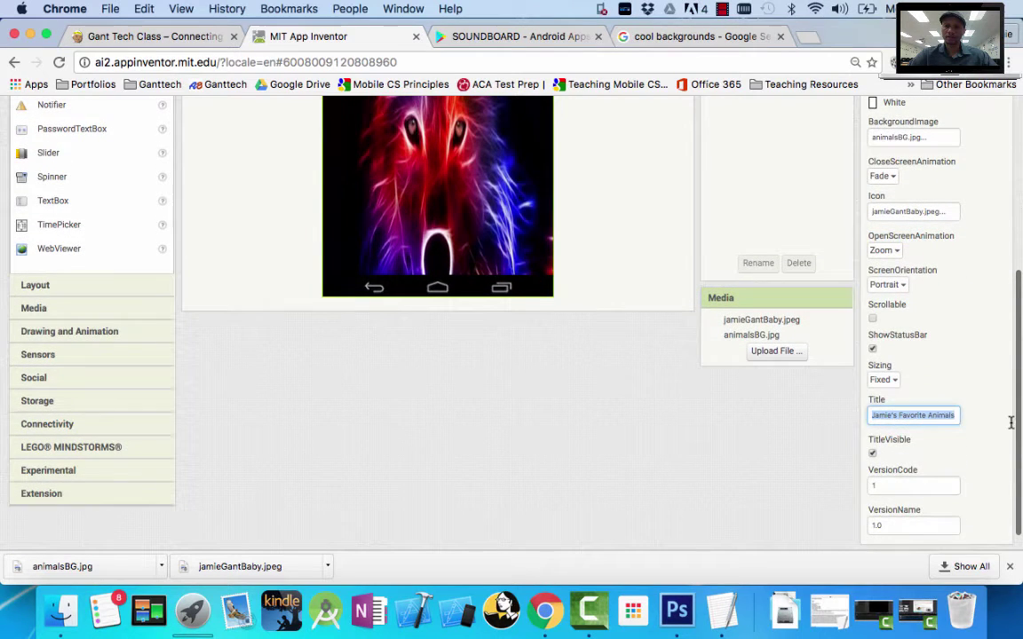
scroll(415, 255, "up", 6)
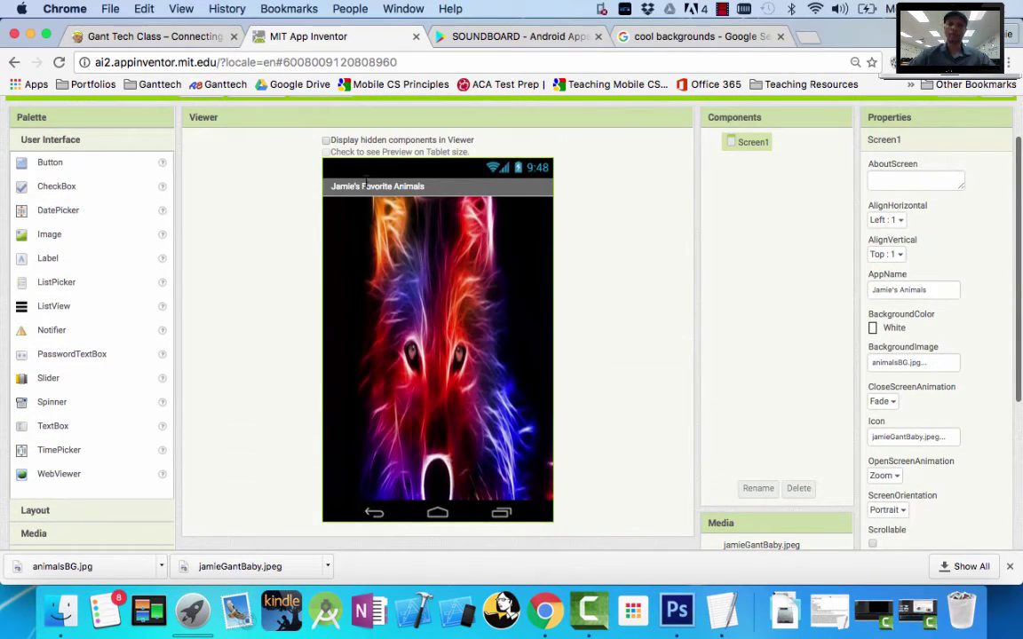
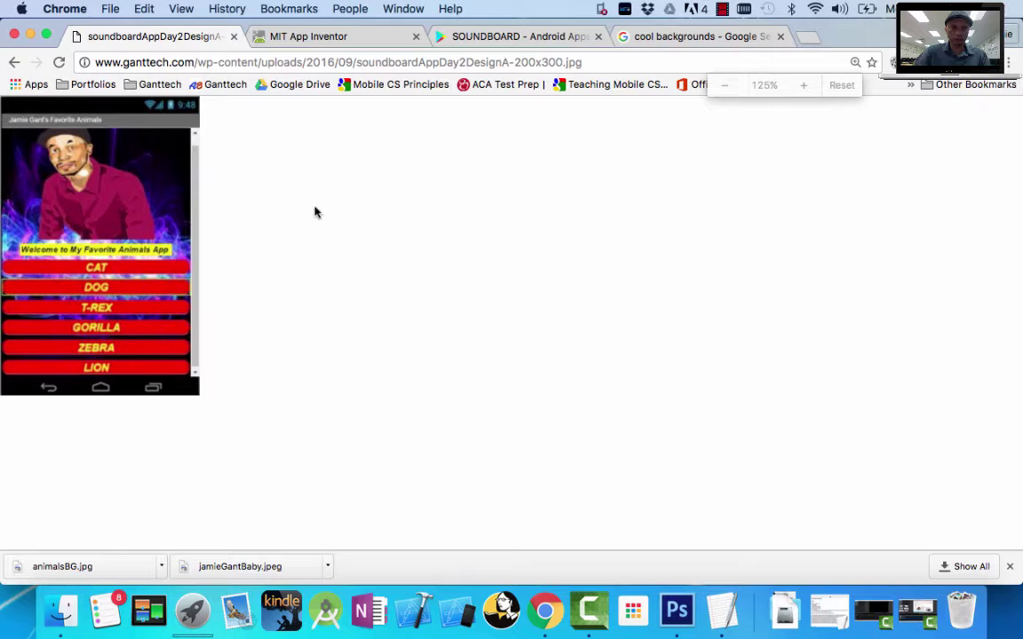
Step: Remove '-200x300' from the image URL to load the full-size soundboard design
left_click(543, 63)
left_click_drag(562, 62, 508, 62)
key("BackSpace")
key("Return")
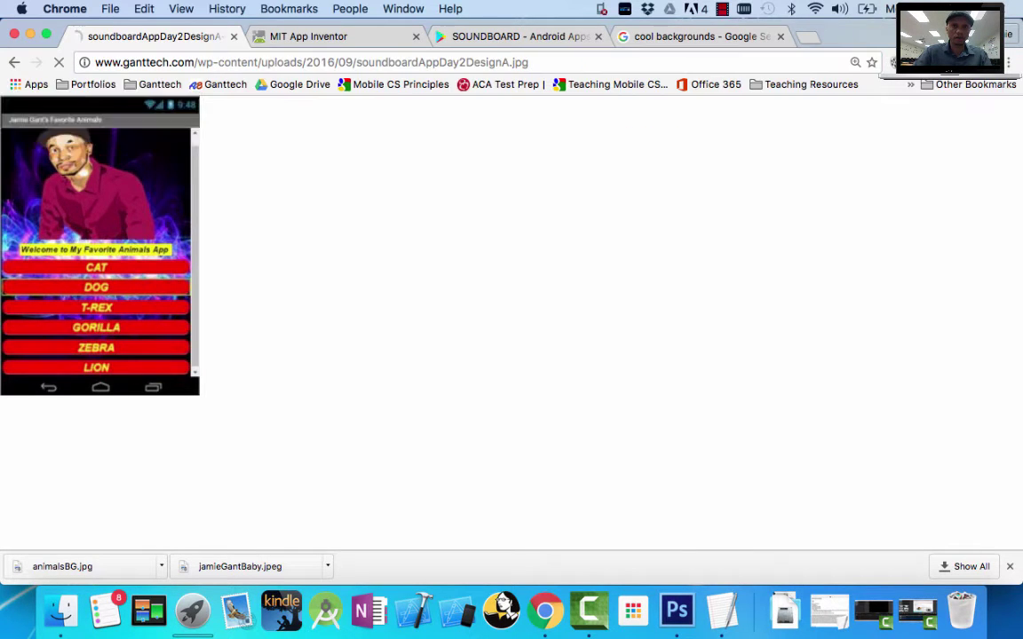
scroll(427, 274, "down", 1)
scroll(427, 274, "down", 2)
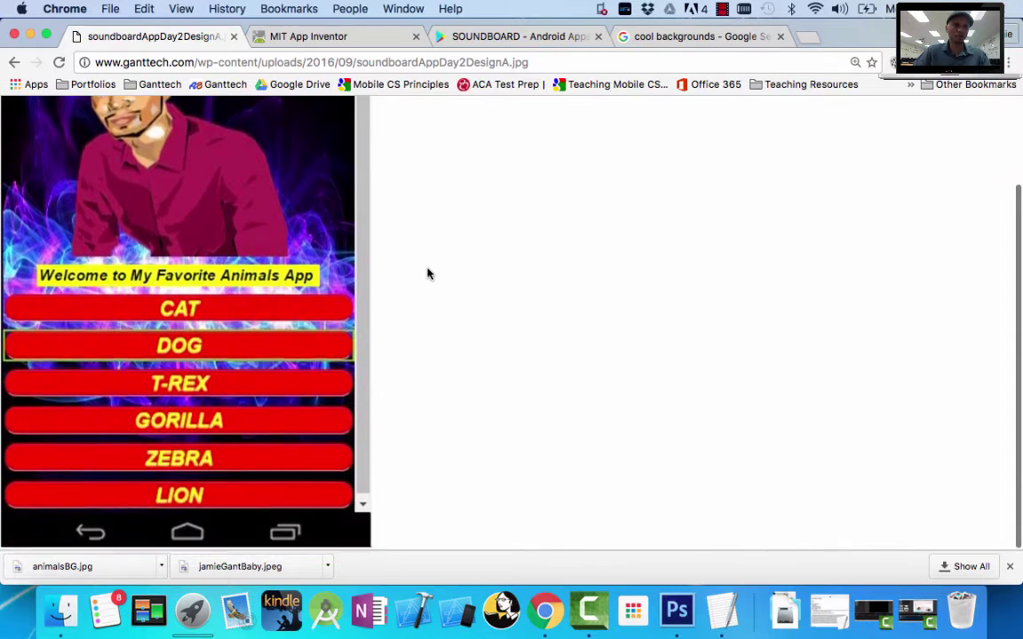
scroll(427, 274, "up", 3)
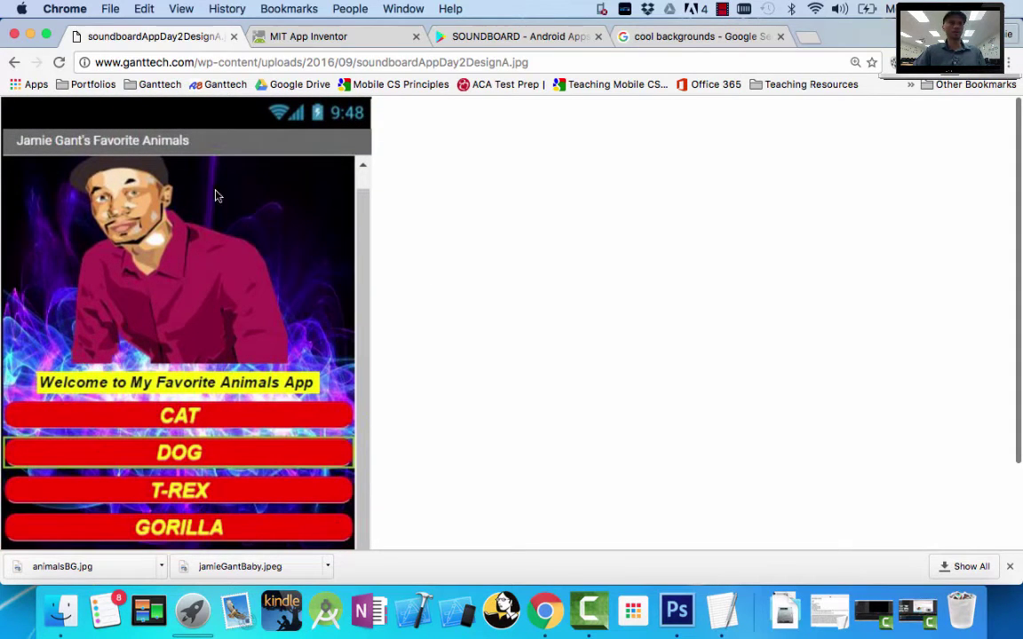
Step: Compare the design image with the App Inventor project, ending on the project
left_click(357, 39)
left_click(151, 36)
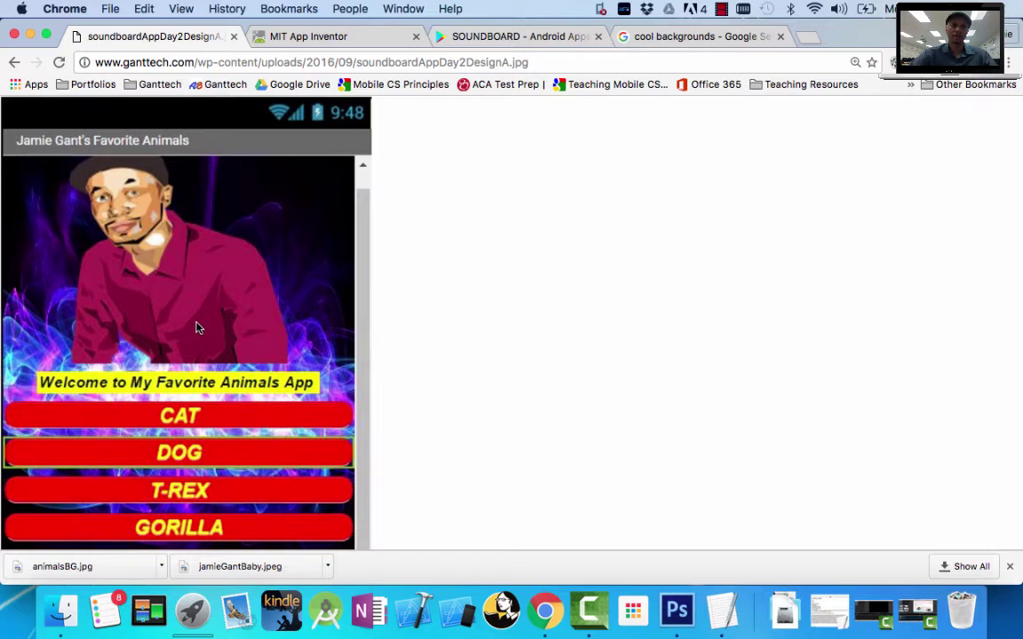
left_click(310, 40)
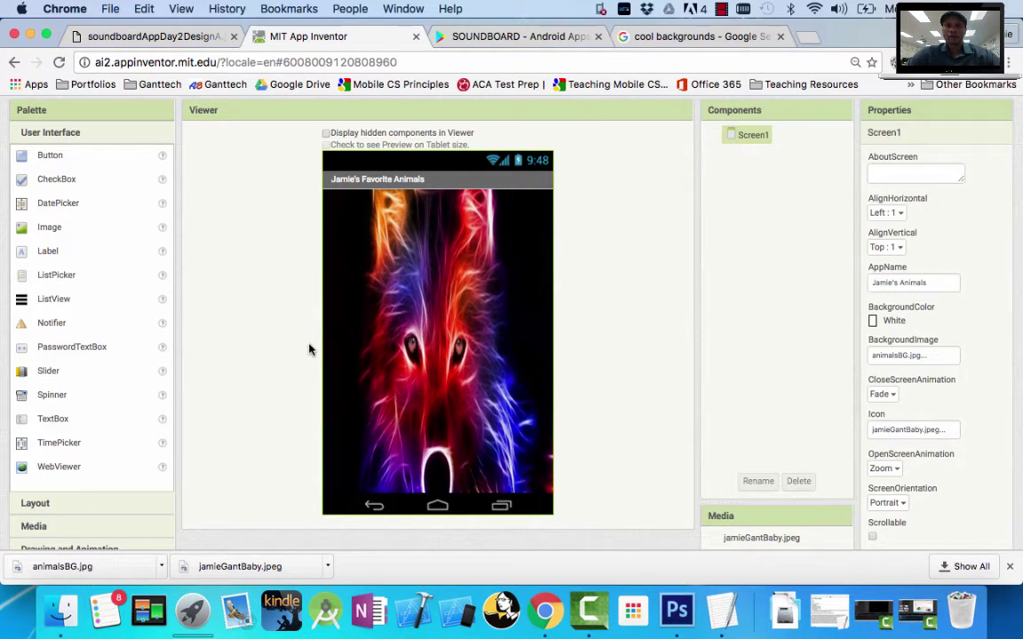
left_click(156, 37)
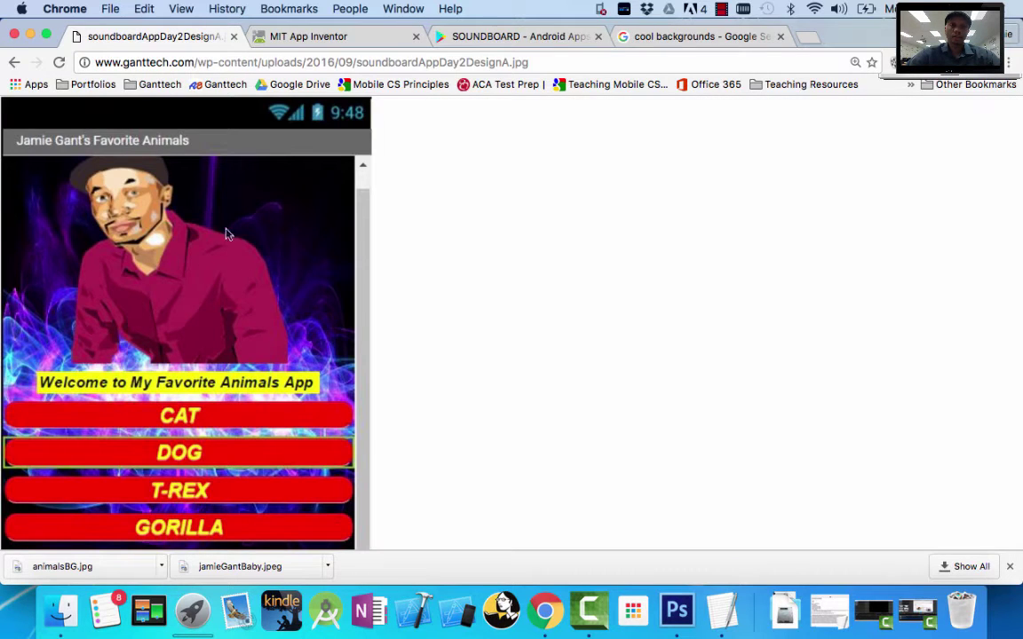
left_click(254, 34)
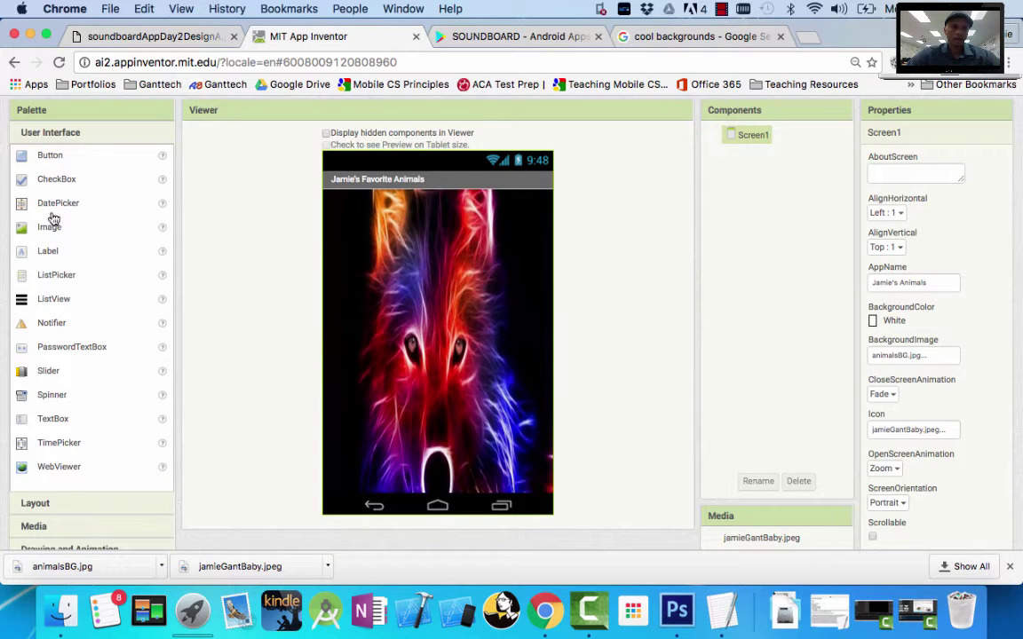
left_click(141, 33)
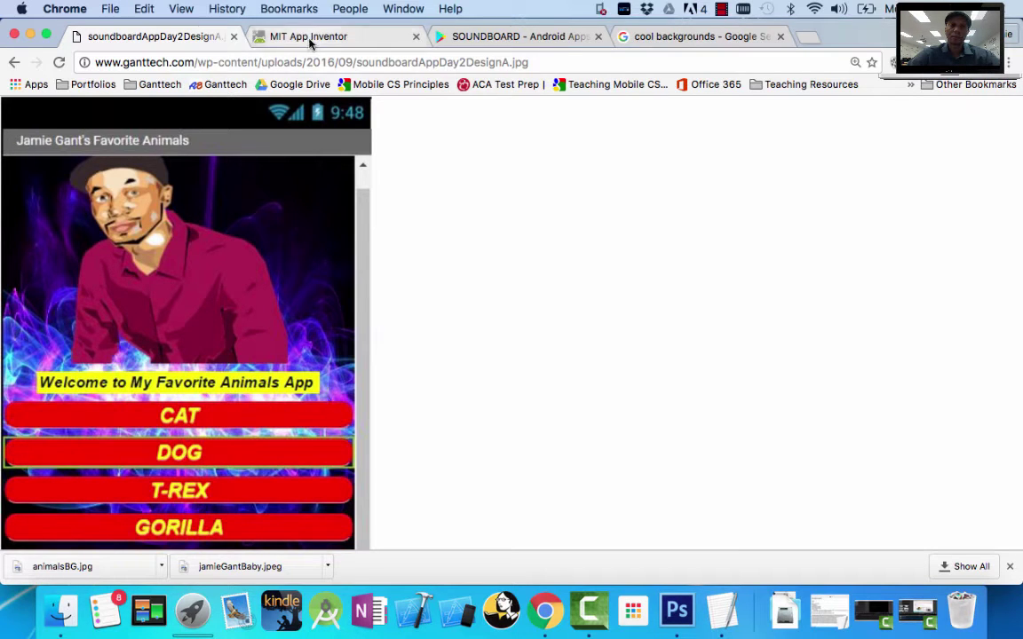
left_click(282, 35)
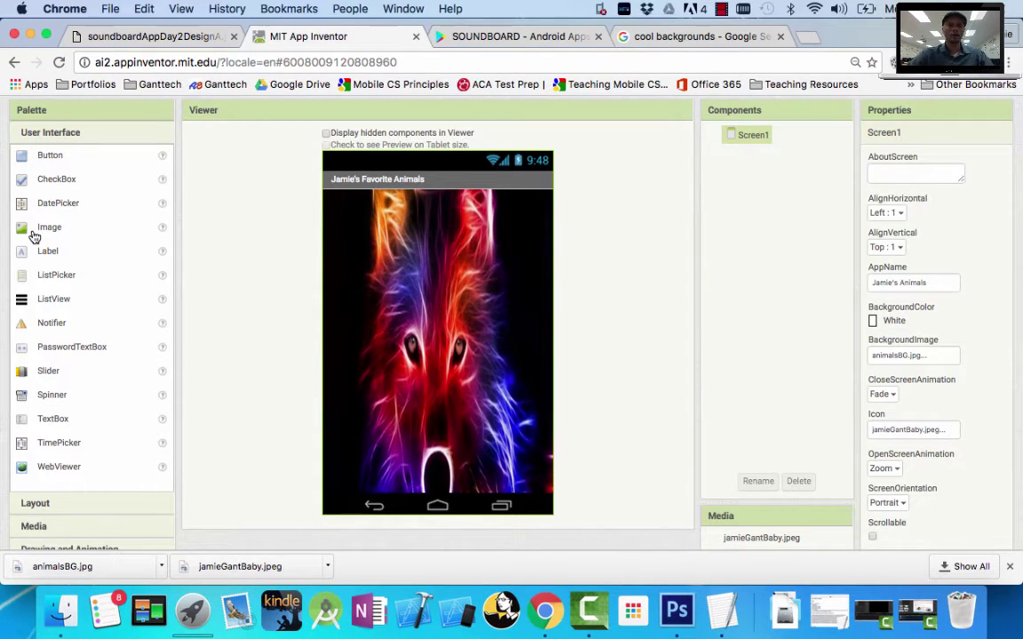
Step: Place an Image component at the top of Screen1 and browse Image1's blocks before returning to Designer
left_click_drag(35, 229, 429, 275)
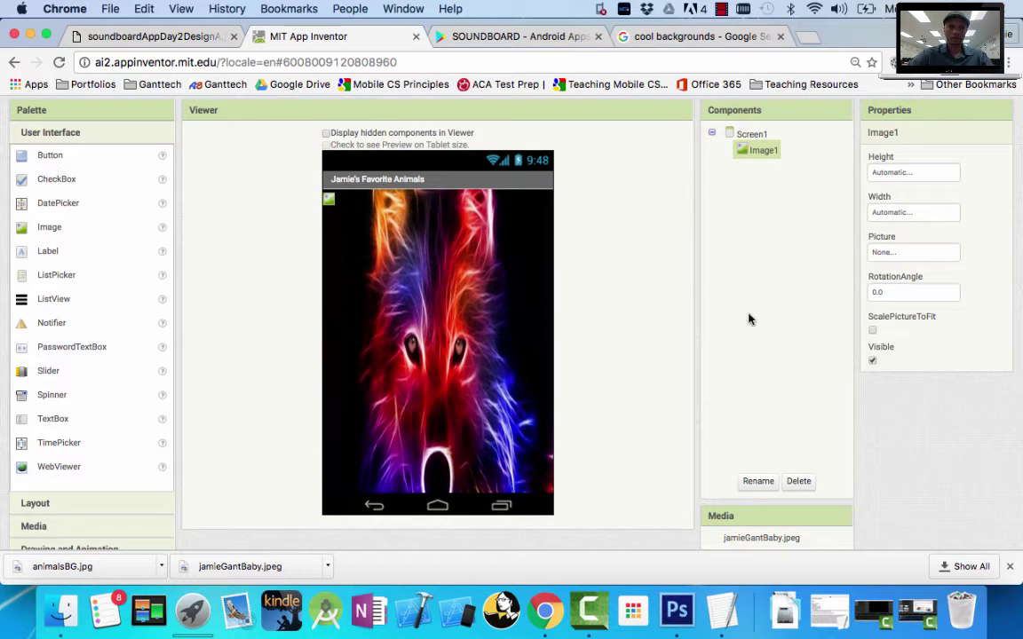
scroll(910, 211, "up", 3)
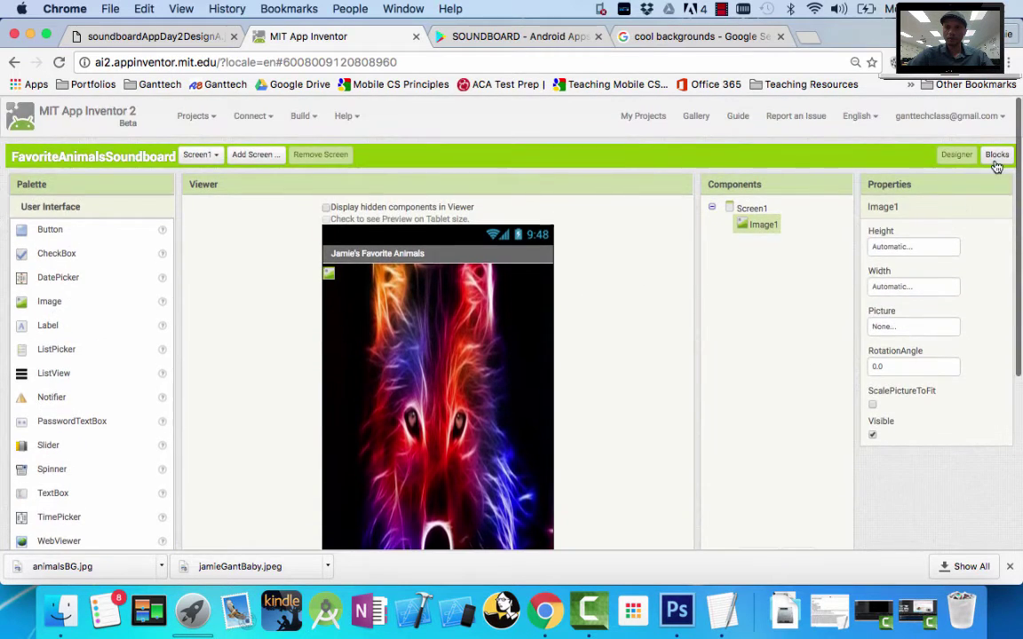
left_click(995, 160)
left_click(65, 383)
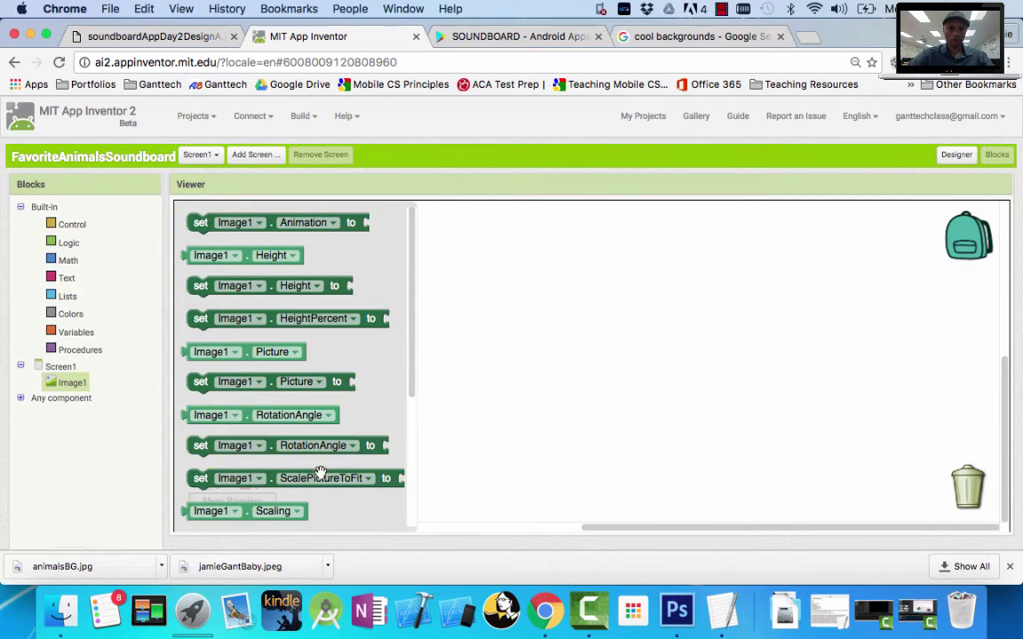
scroll(294, 346, "down", 5)
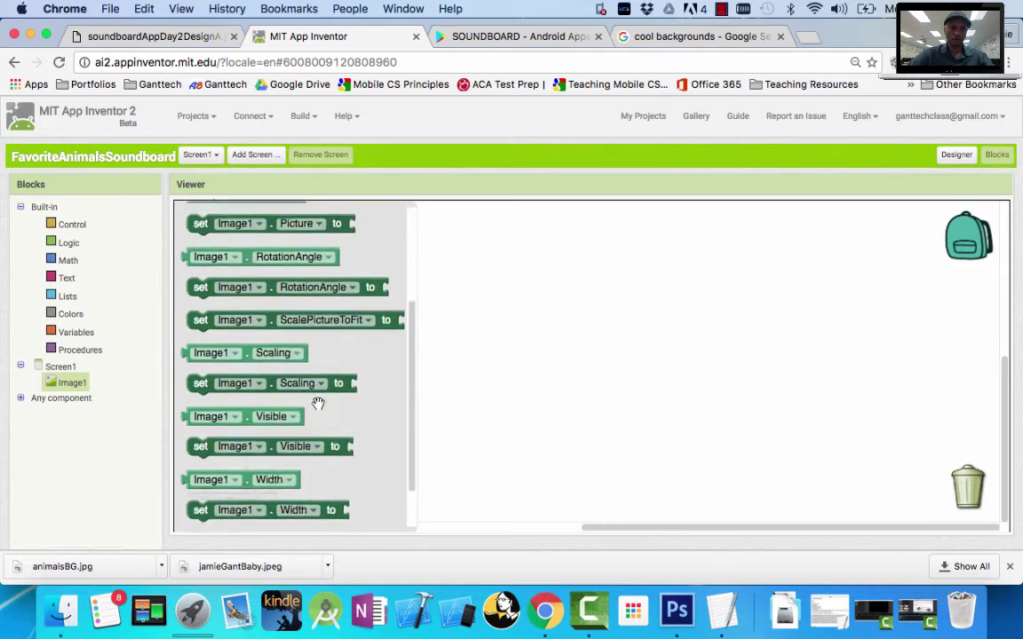
scroll(318, 404, "down", 2)
left_click(956, 154)
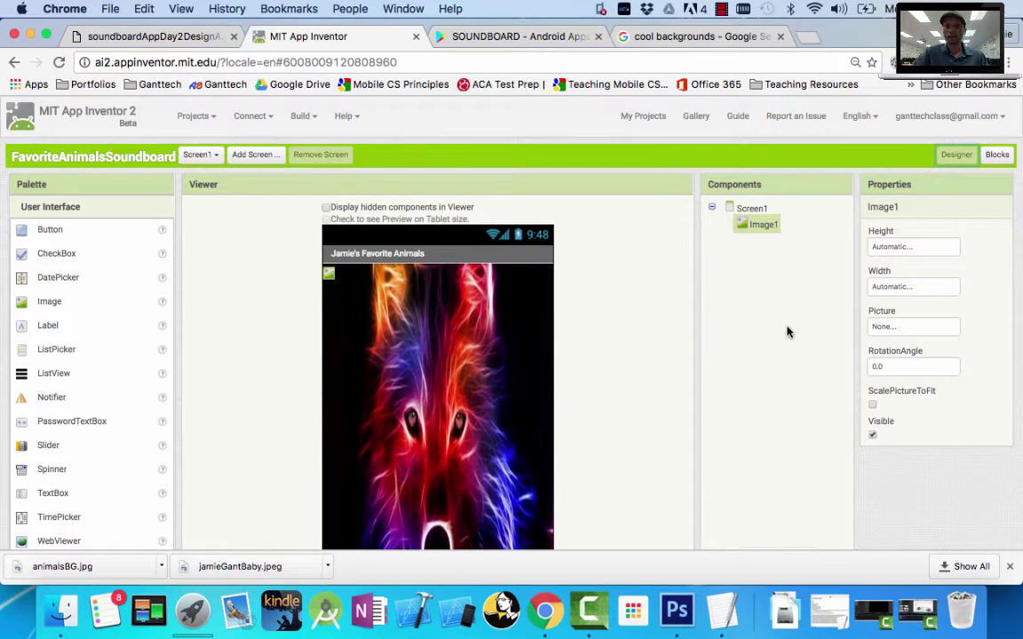
scroll(787, 333, "down", 2)
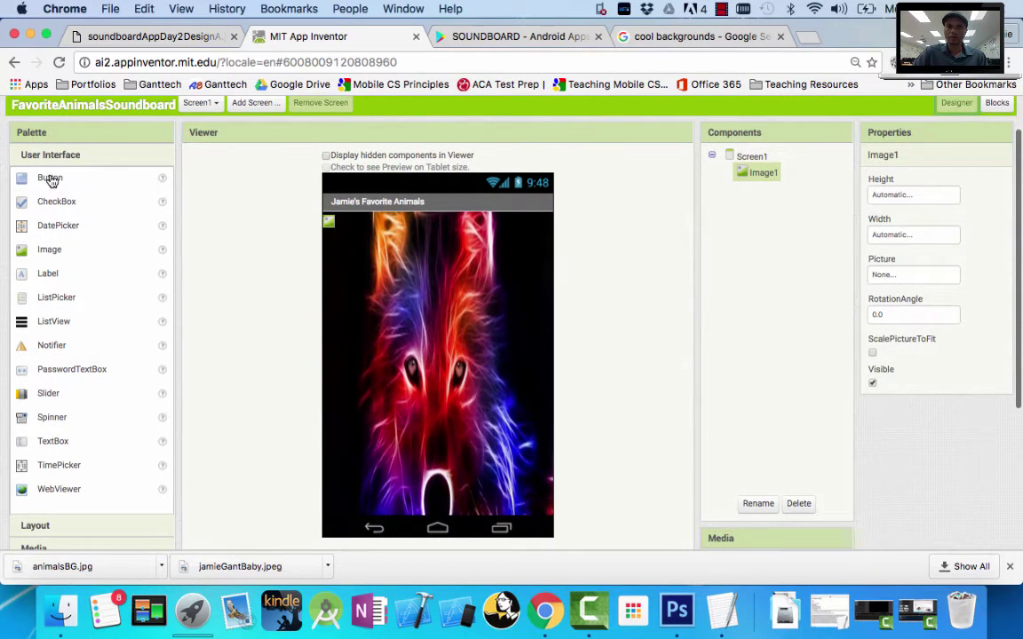
Step: Place a Button below the image and show Button1's blocks in the Blocks editor
left_click_drag(51, 177, 382, 274)
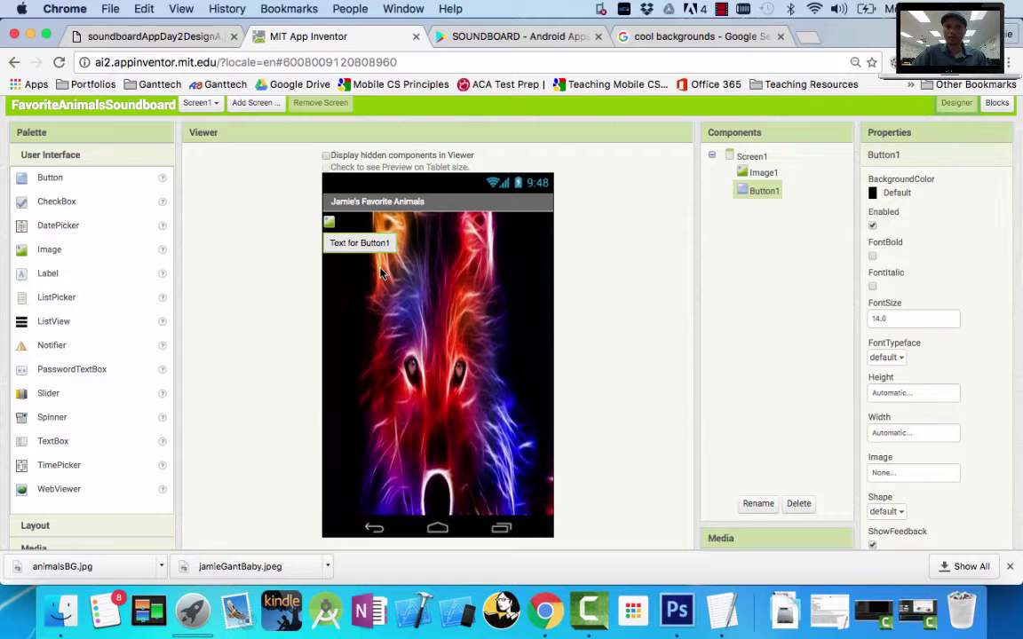
left_click(995, 103)
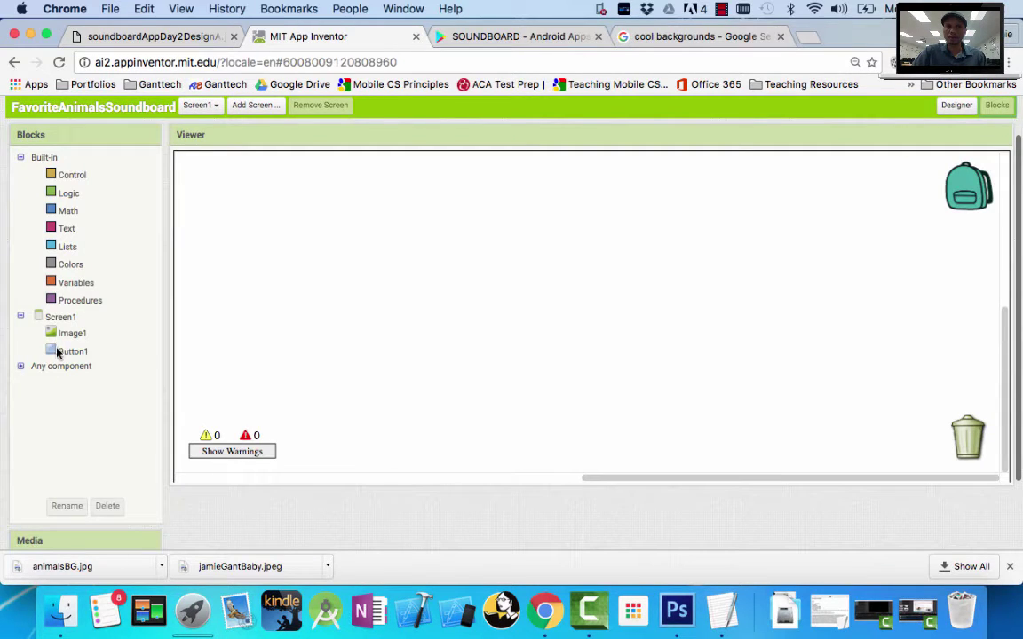
left_click(58, 353)
scroll(383, 262, "up", 5)
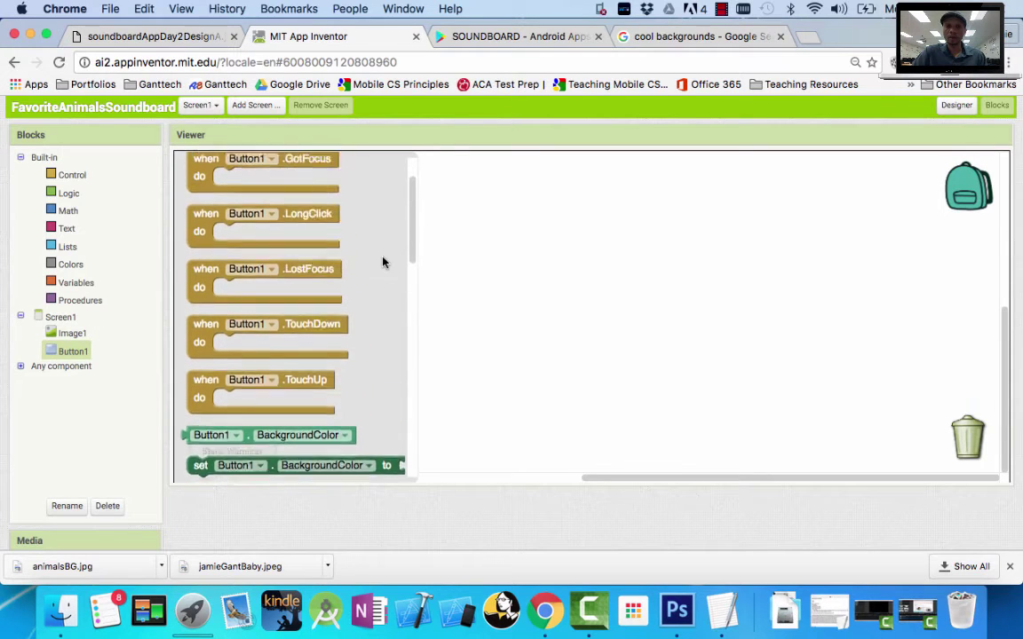
scroll(384, 262, "up", 2)
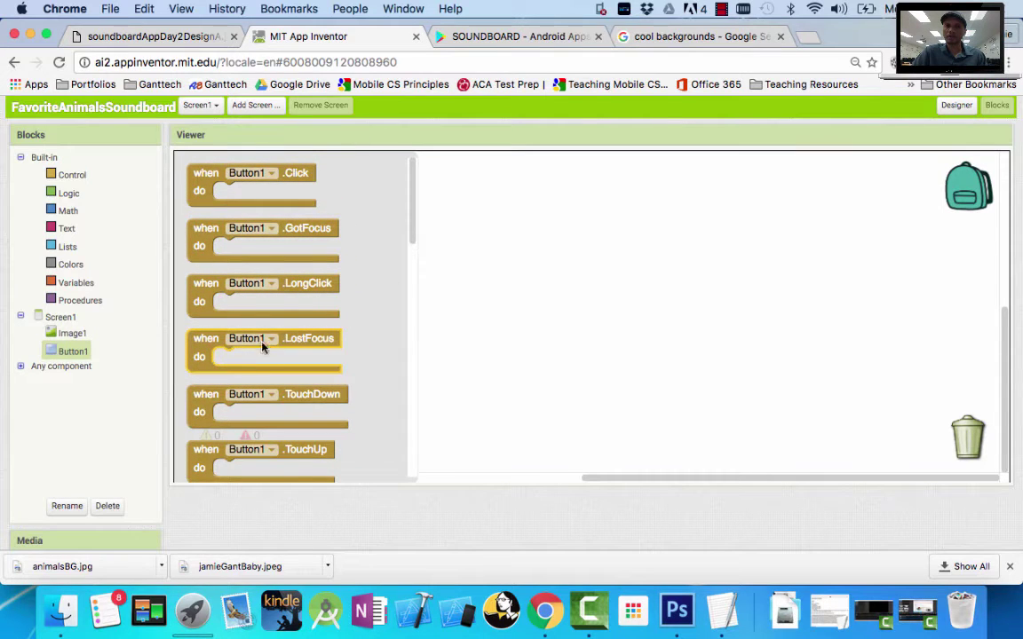
Step: Point out Button1's Click and GotFocus event blocks, then return to the Designer
left_click(204, 174)
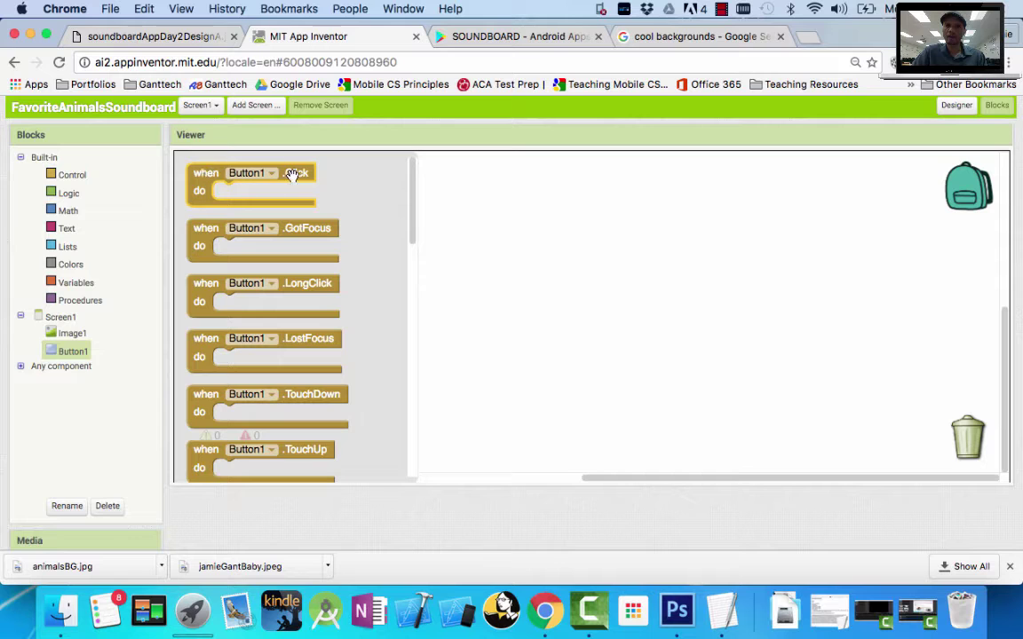
left_click(289, 233)
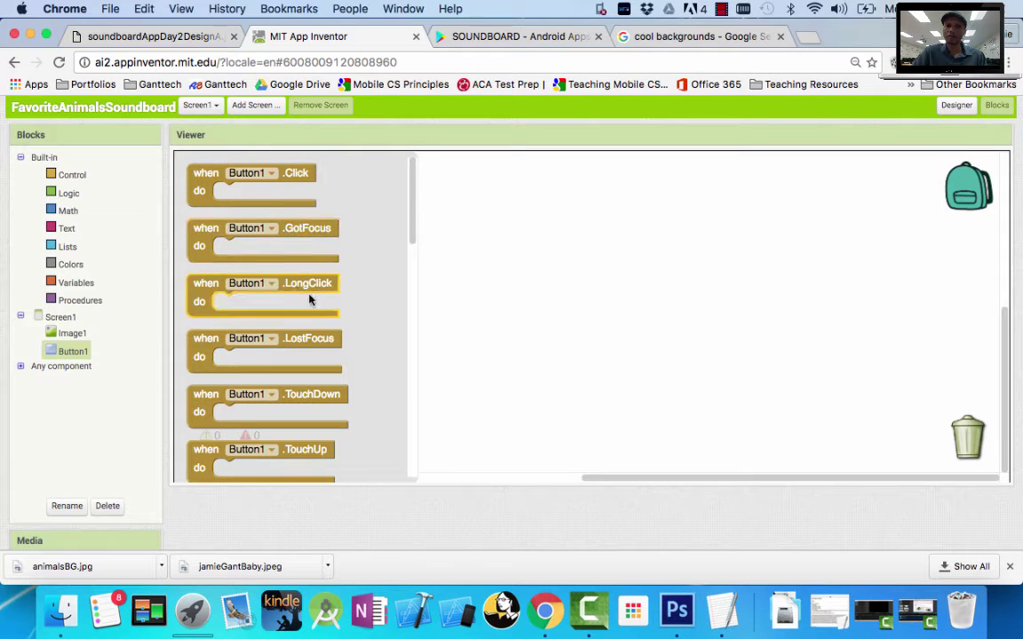
scroll(315, 444, "down", 1)
scroll(316, 444, "down", 3)
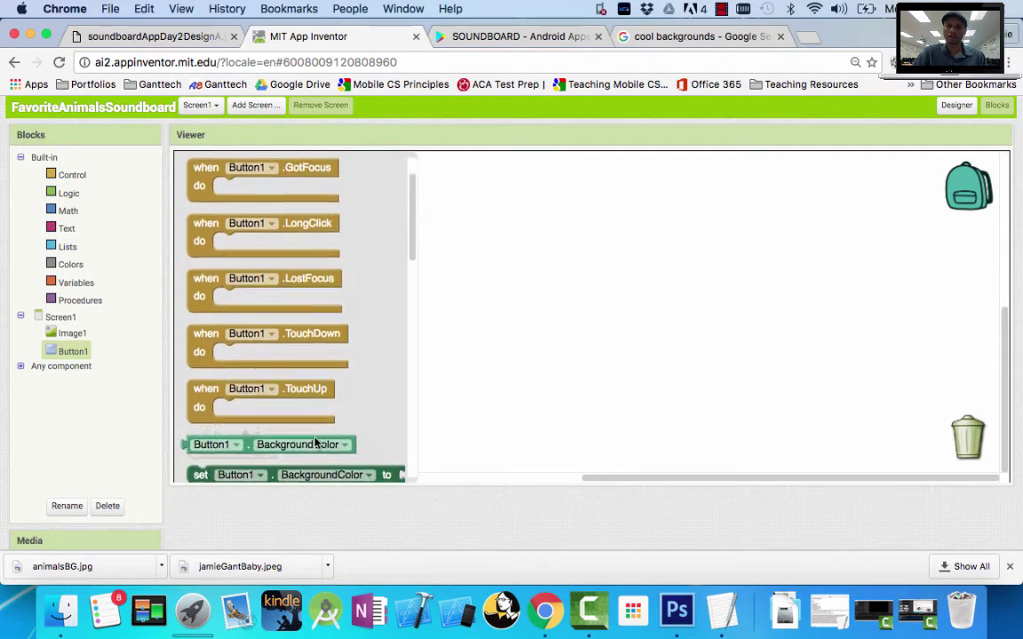
scroll(293, 355, "up", 3)
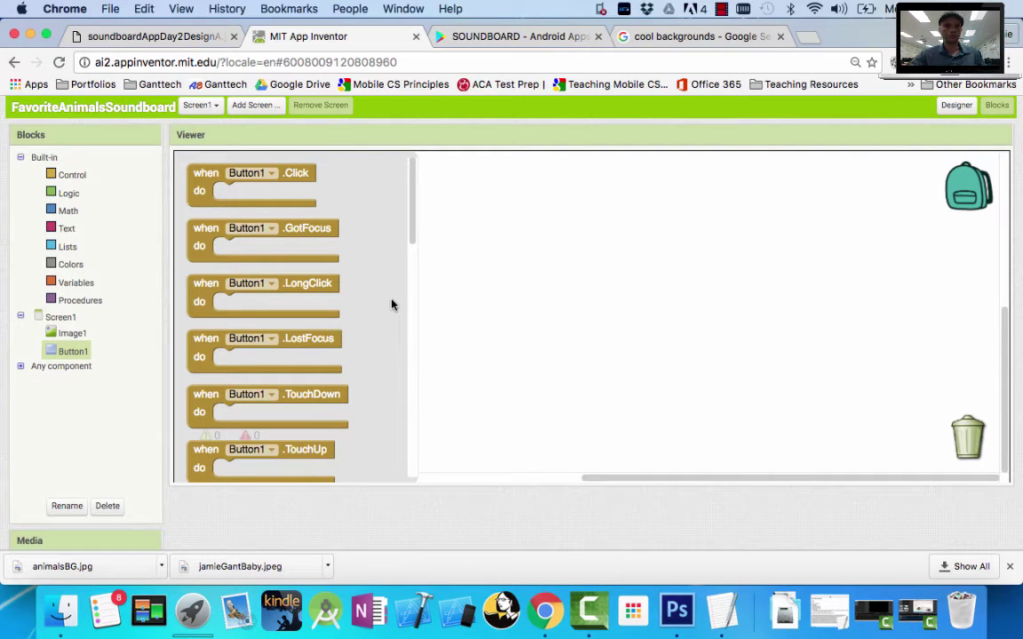
left_click(222, 194)
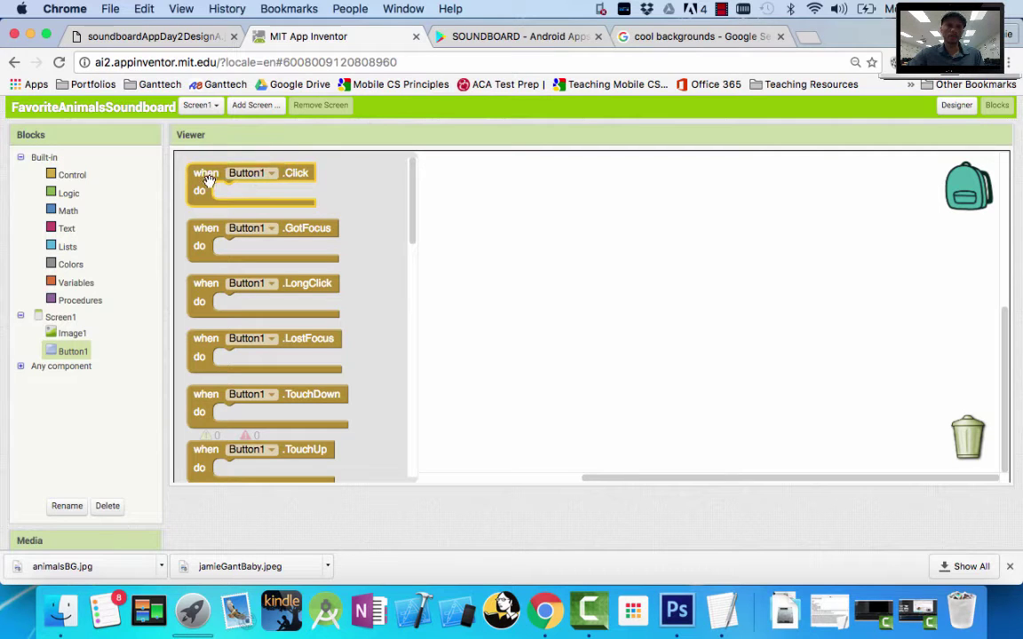
left_click(273, 222)
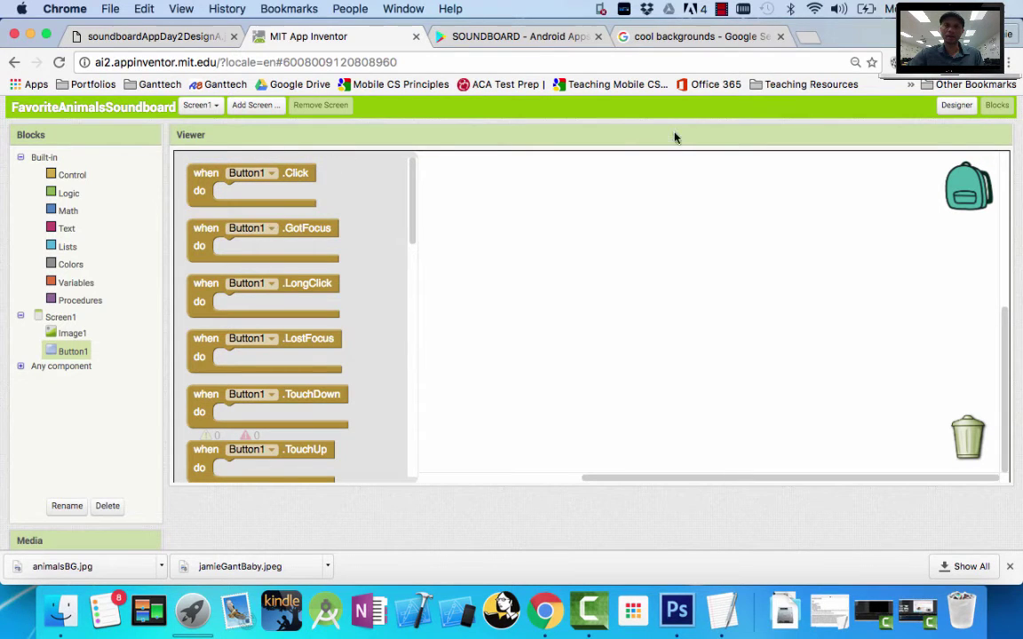
left_click(956, 105)
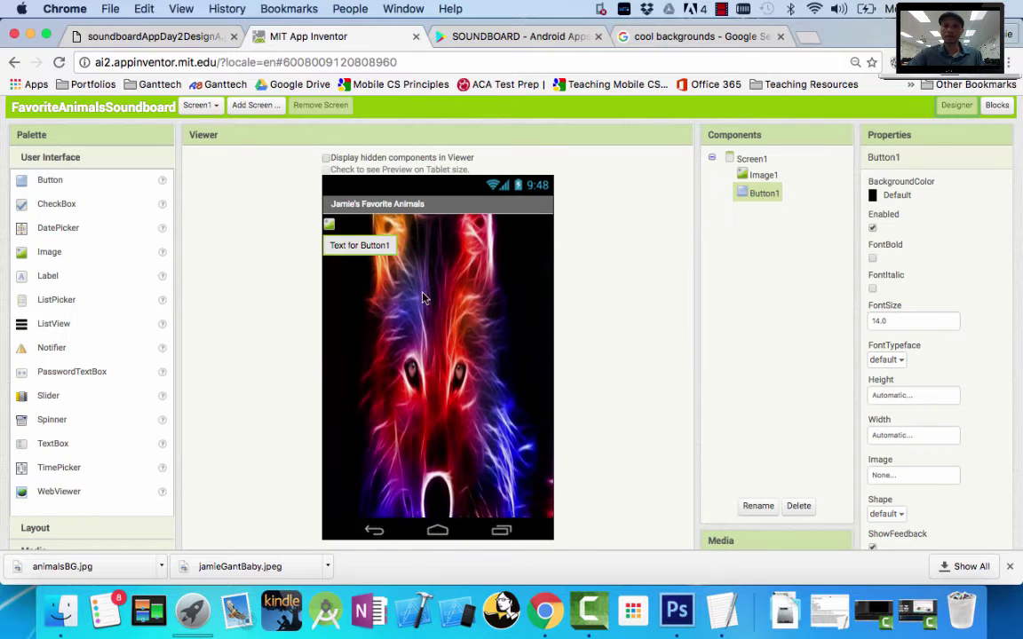
Step: Check the design image, then delete Image1 and its blocks from Screen1
left_click(178, 38)
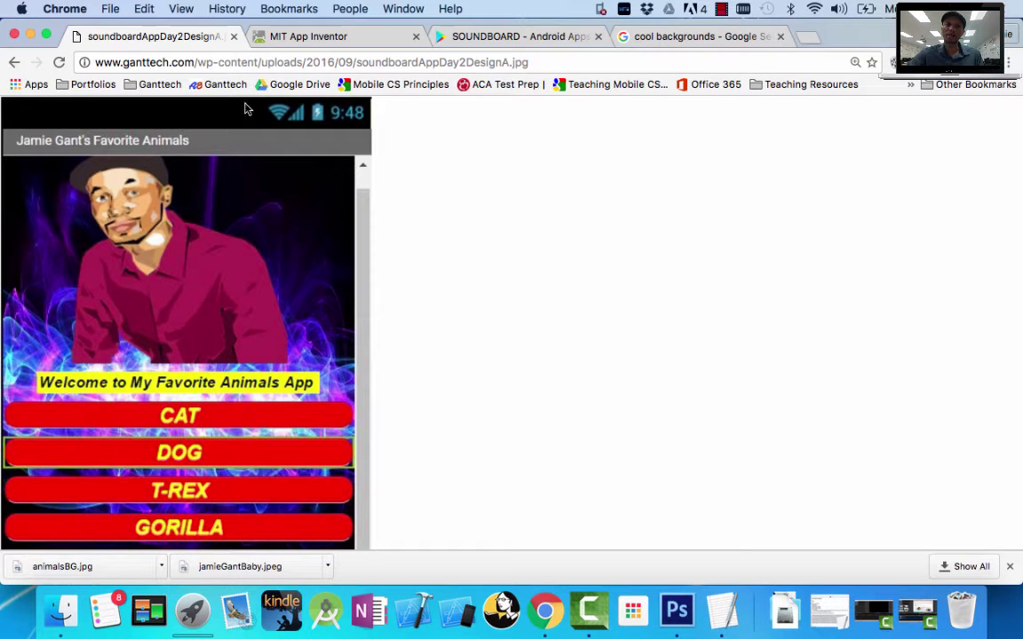
left_click(331, 37)
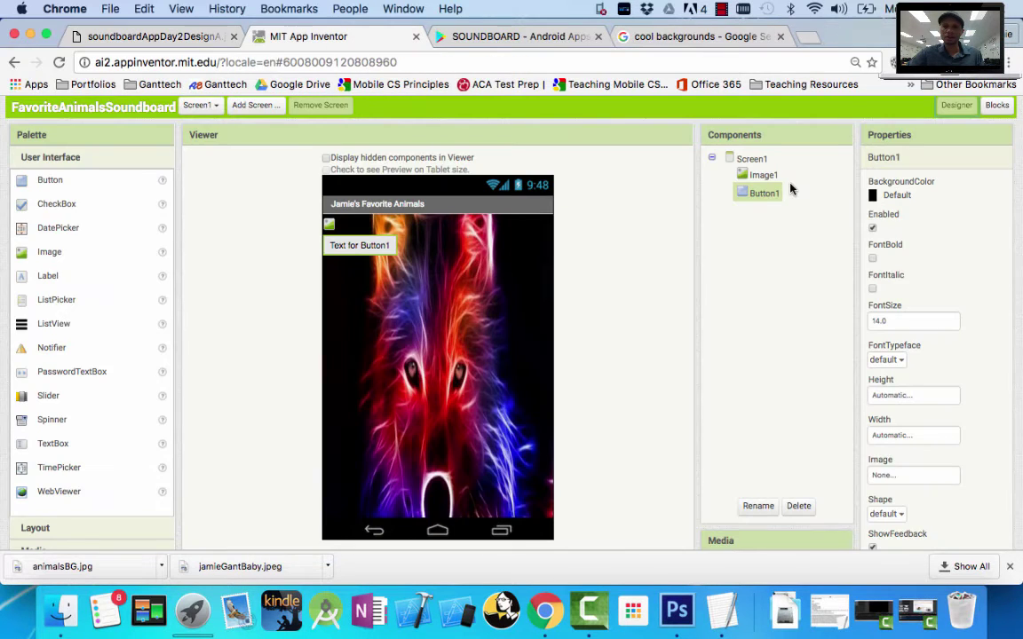
left_click(763, 175)
left_click(800, 505)
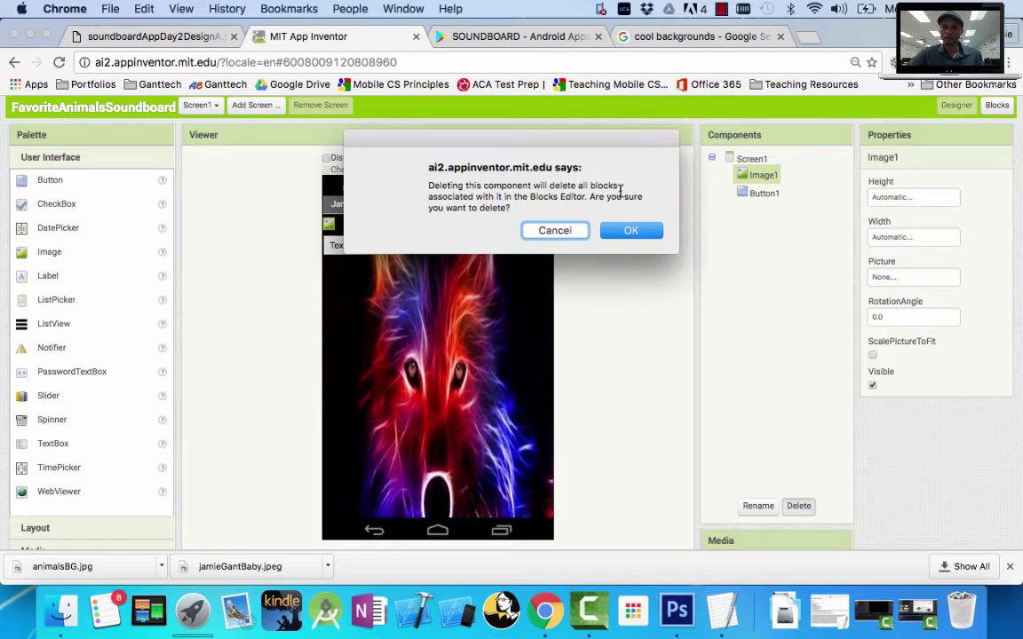
left_click(646, 228)
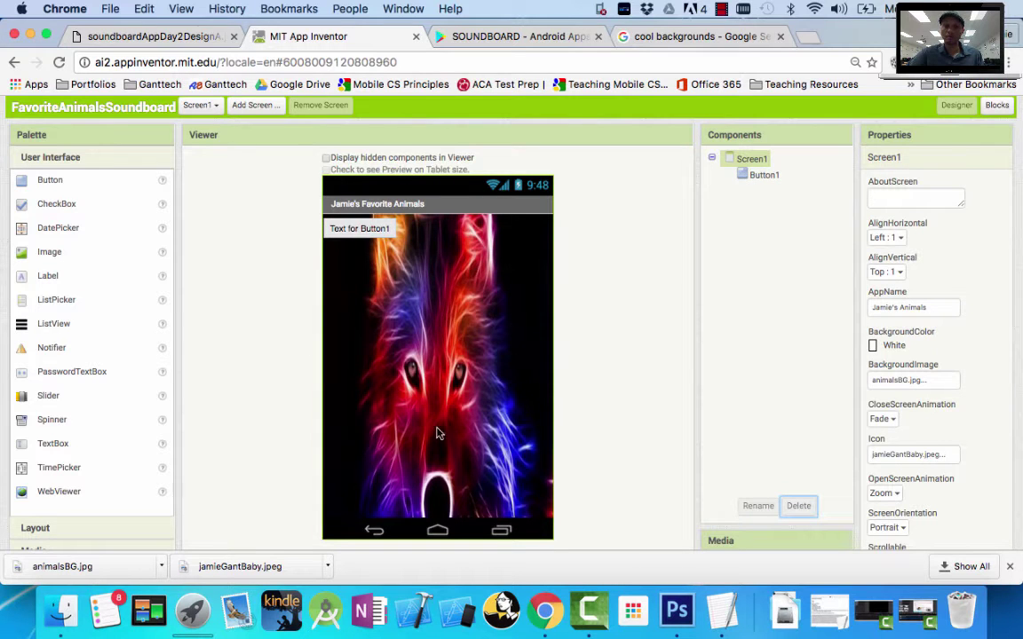
Step: Delete Button1, leaving Screen1 without components
left_click(348, 228)
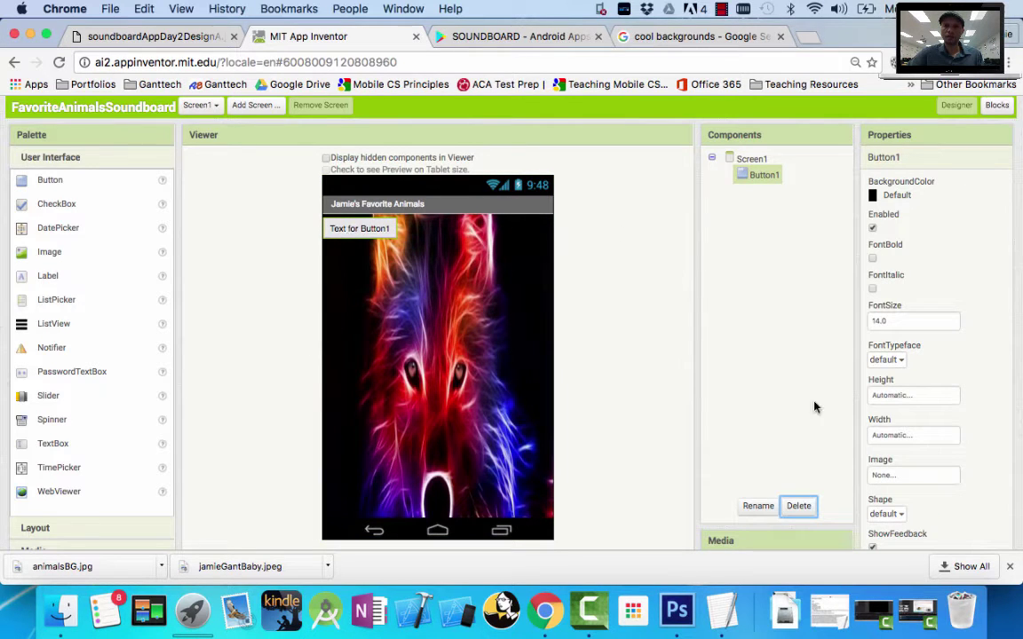
left_click(800, 506)
left_click(642, 240)
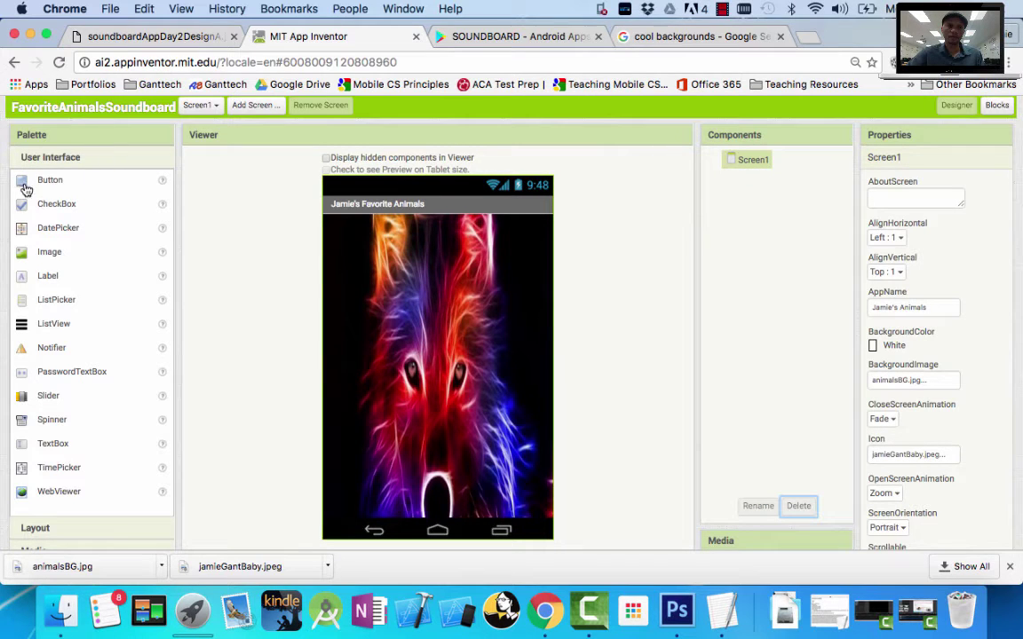
Step: Drag a new Button to the top of Screen1 and rename it btnSelfie
left_click_drag(32, 182, 404, 258)
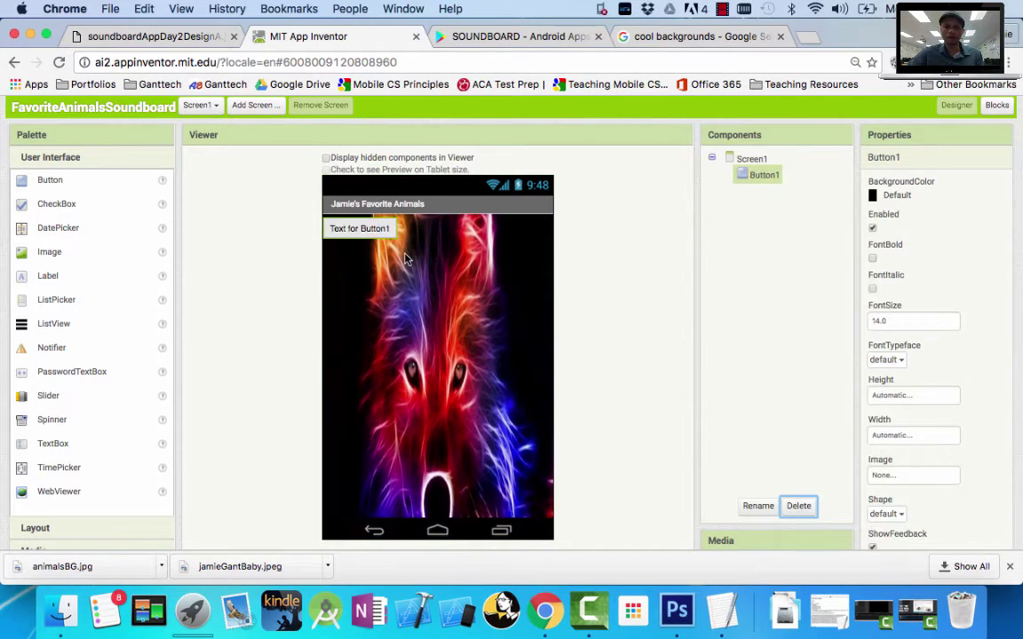
left_click(767, 507)
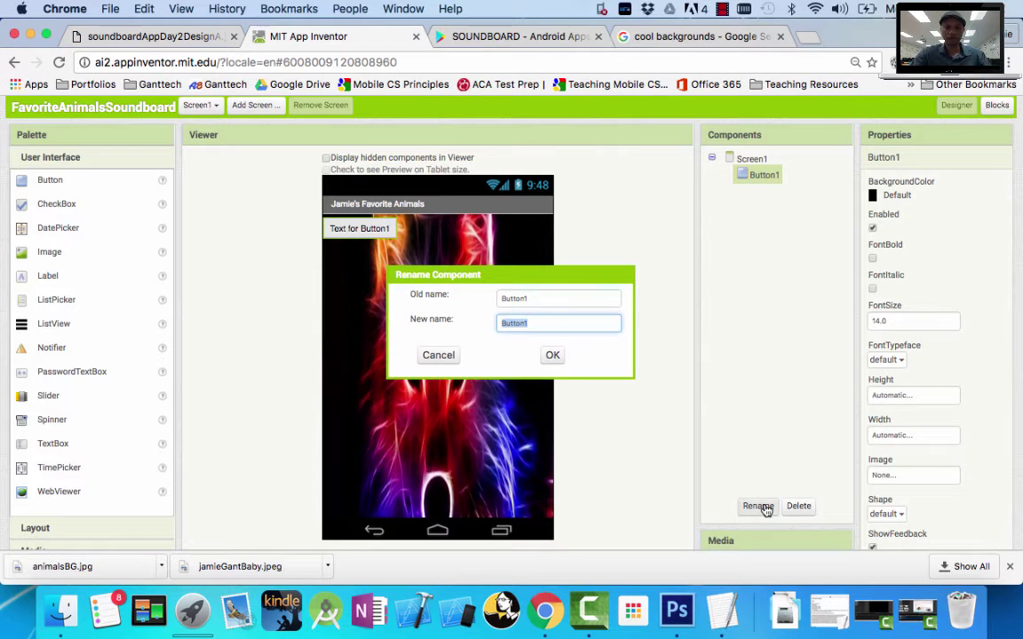
type("btnSelfi")
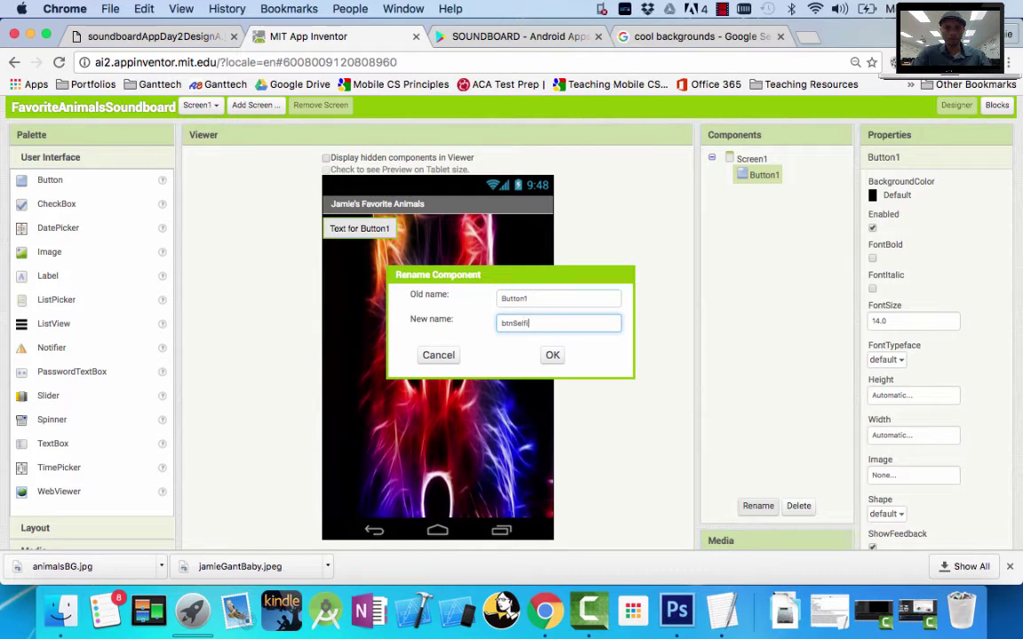
type("e")
key("Return")
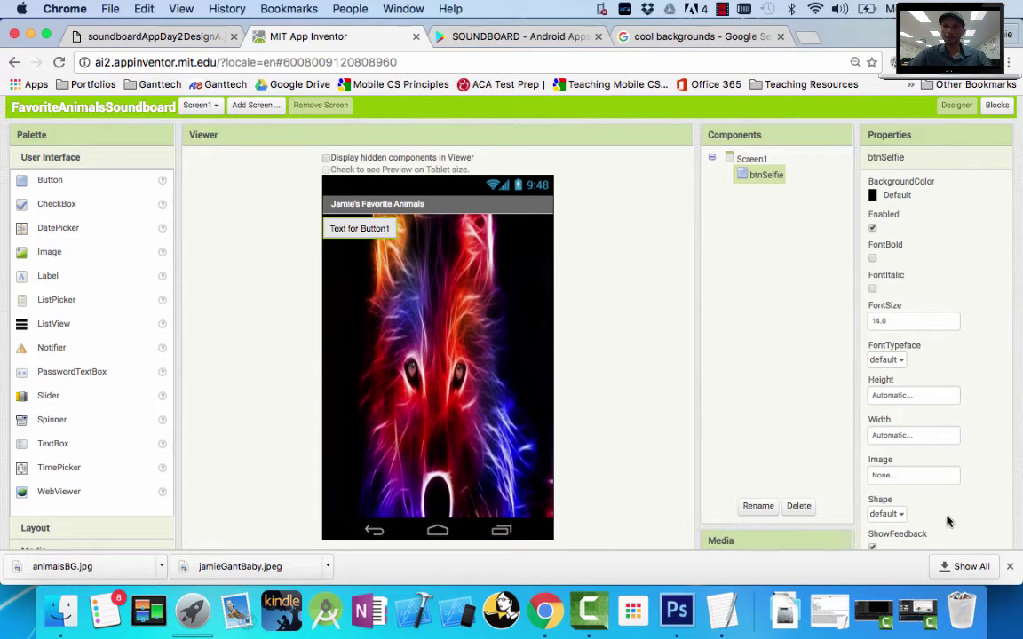
Step: Set btnSelfie's Height and Width each to 150 pixels
left_click(888, 398)
left_click(895, 421)
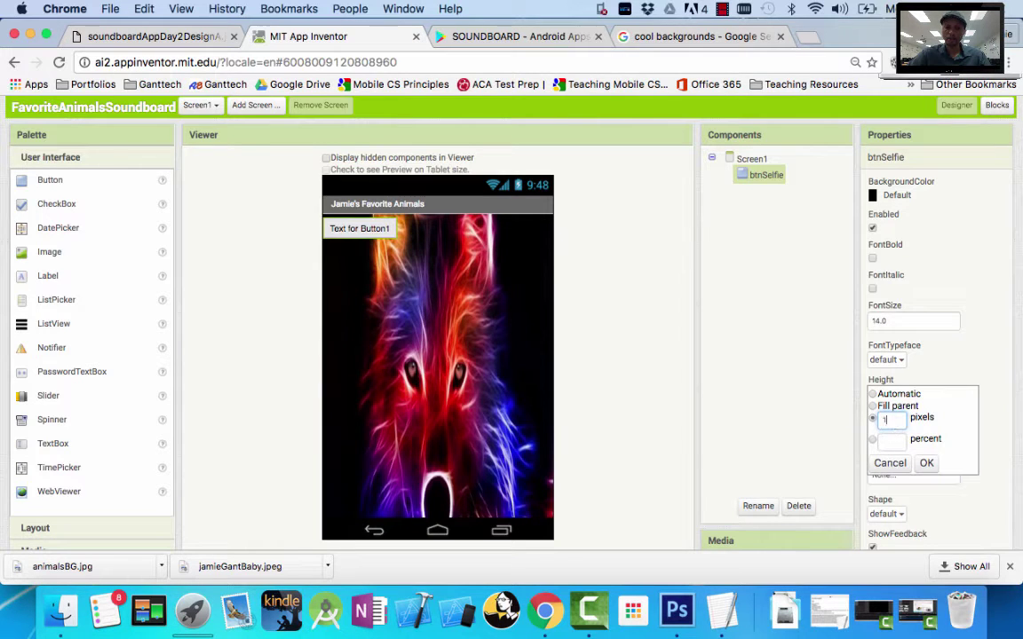
left_click(926, 463)
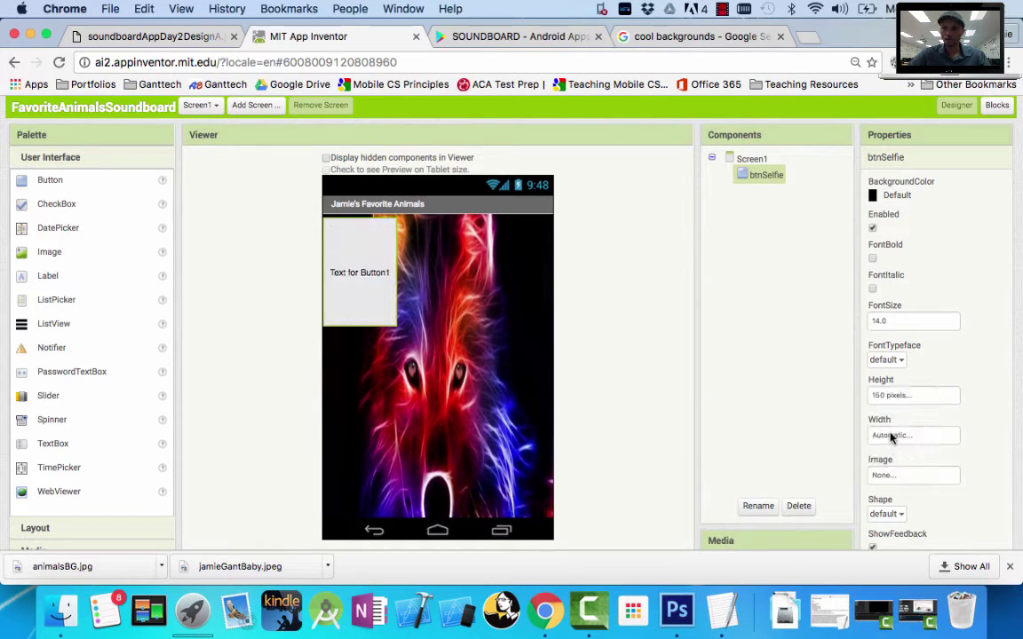
left_click(895, 435)
left_click(892, 459)
type("1")
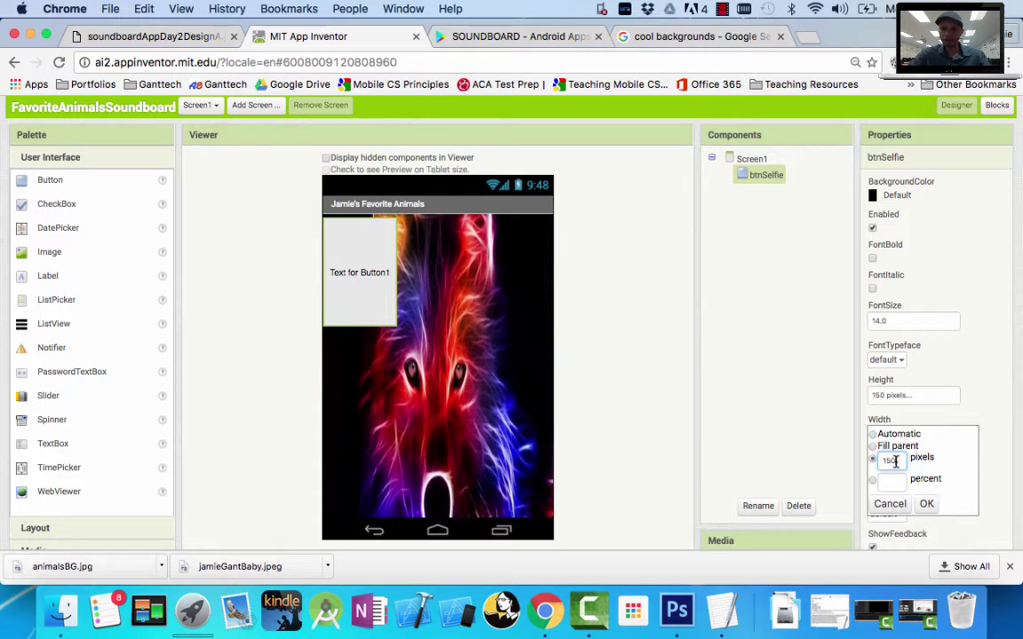
type("50")
left_click(927, 506)
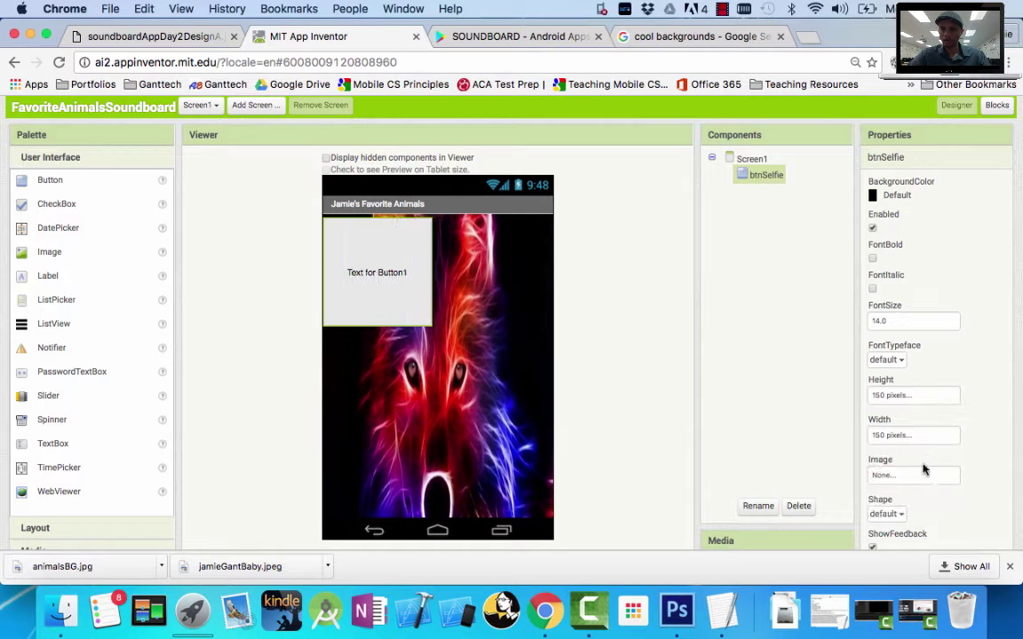
scroll(939, 432, "down", 1)
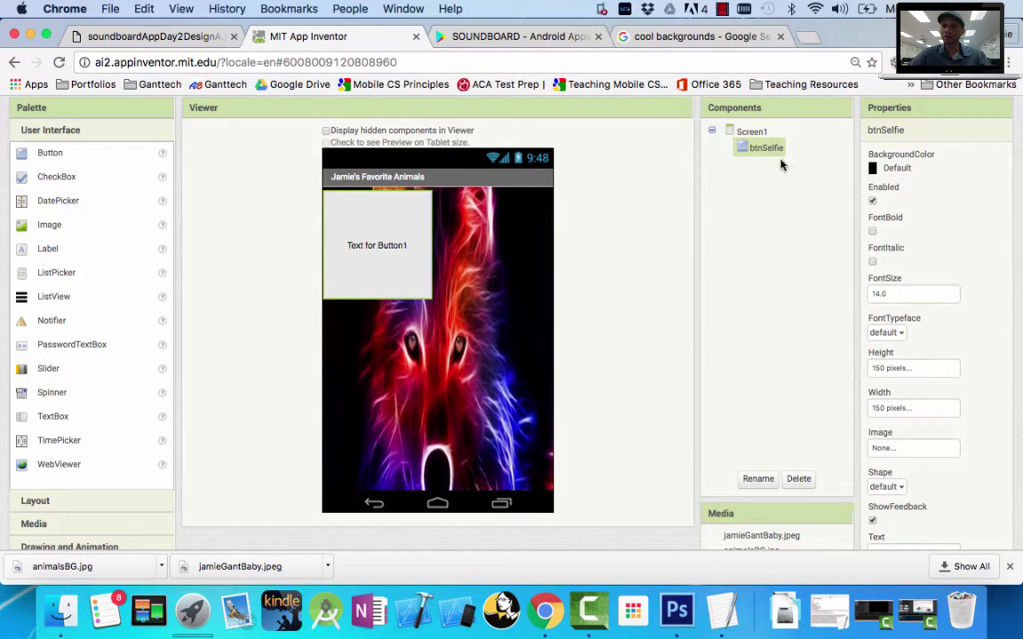
Step: Set btnSelfie's Image property to jamieGantBaby.jpeg
left_click(751, 131)
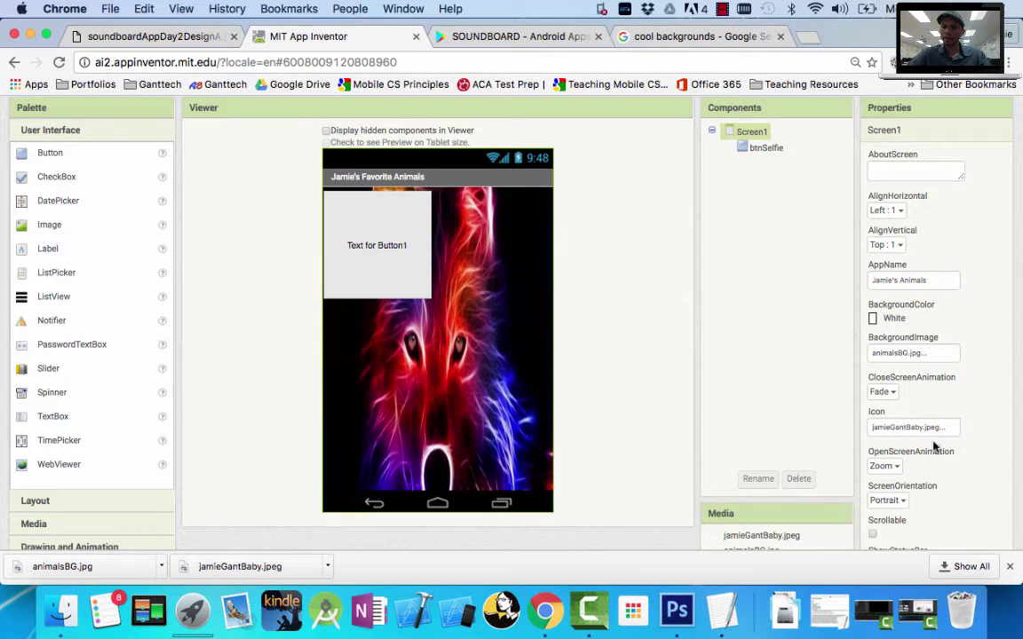
left_click(751, 151)
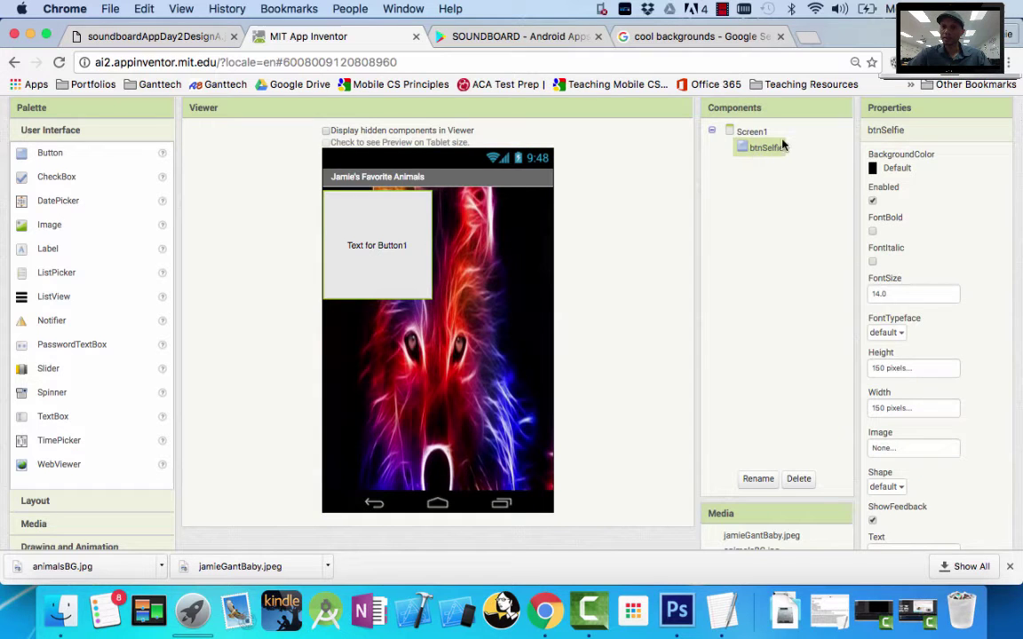
left_click(910, 449)
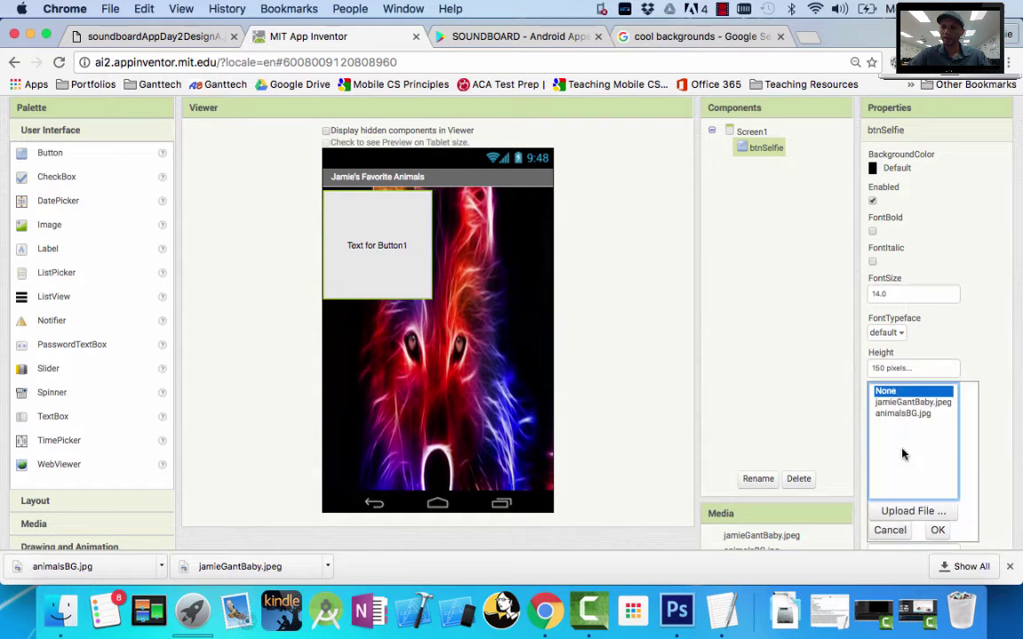
left_click(910, 402)
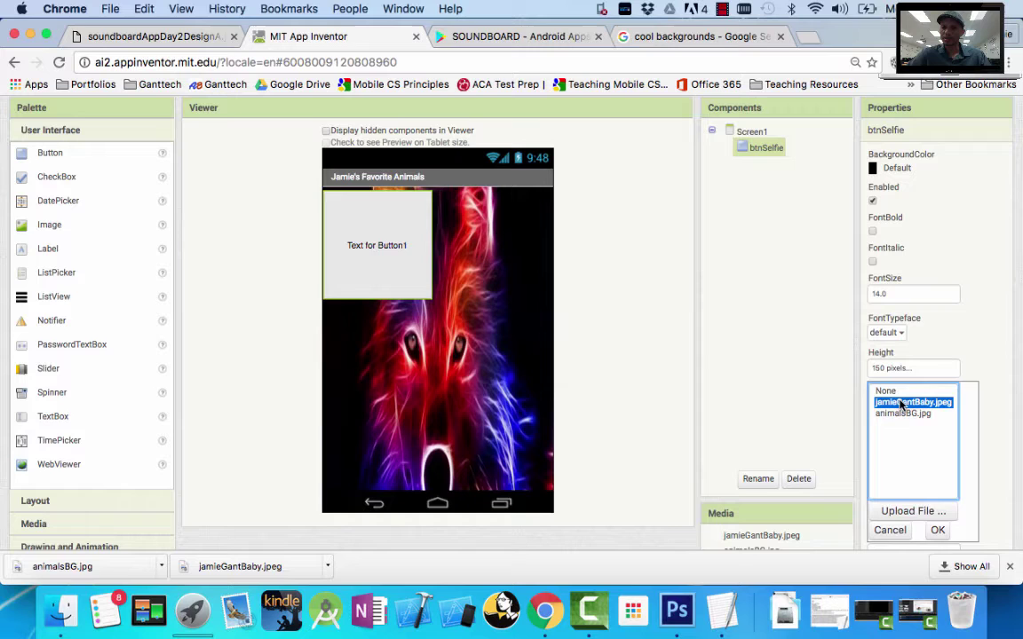
left_click(938, 531)
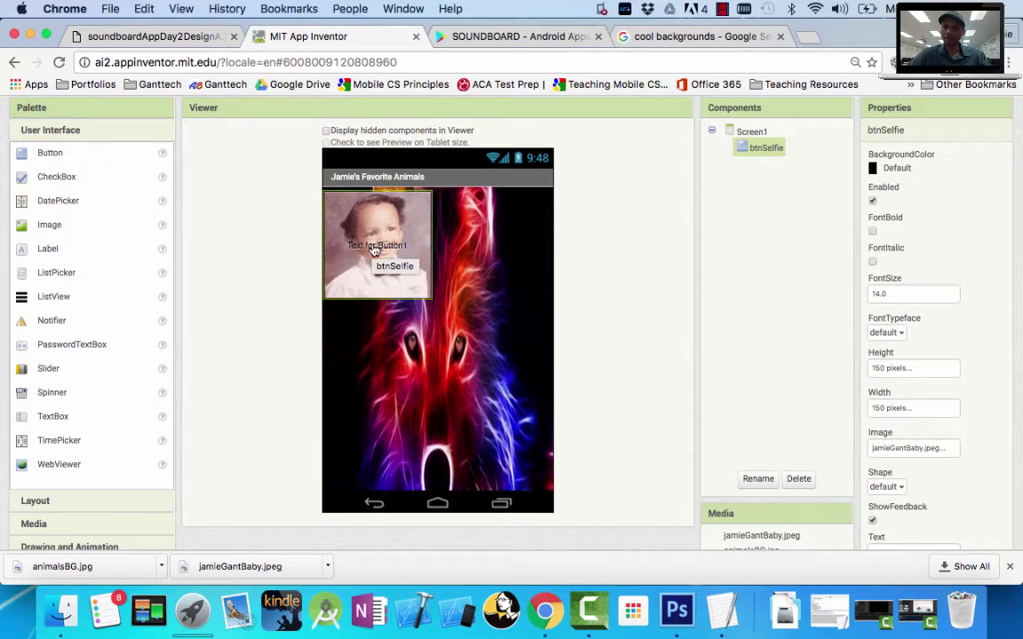
Step: Delete the 'Text for Button1' caption from btnSelfie's Text property
scroll(950, 428, "down", 3)
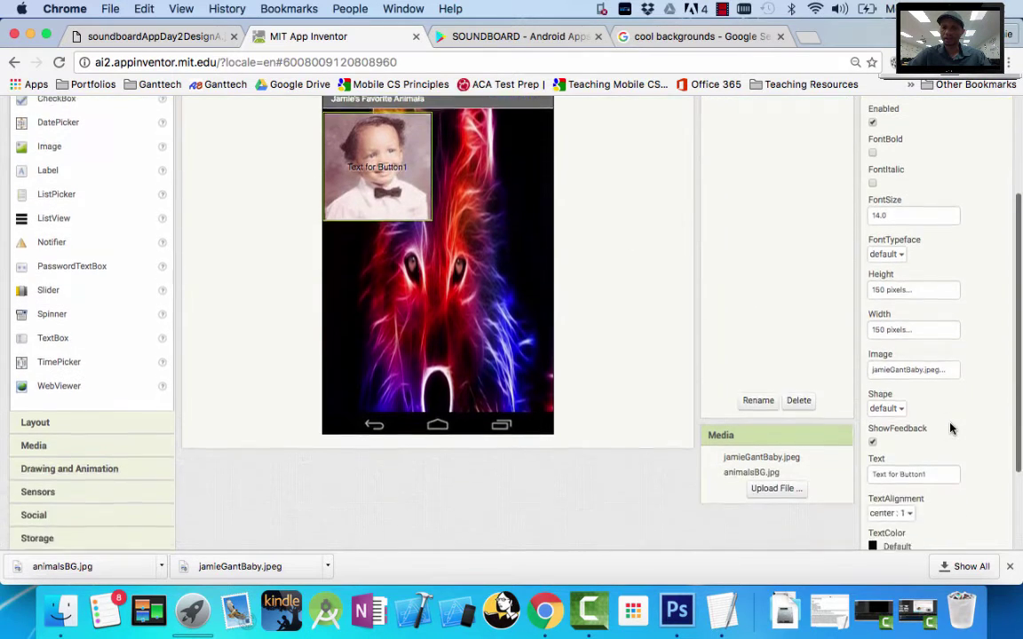
left_click(946, 449)
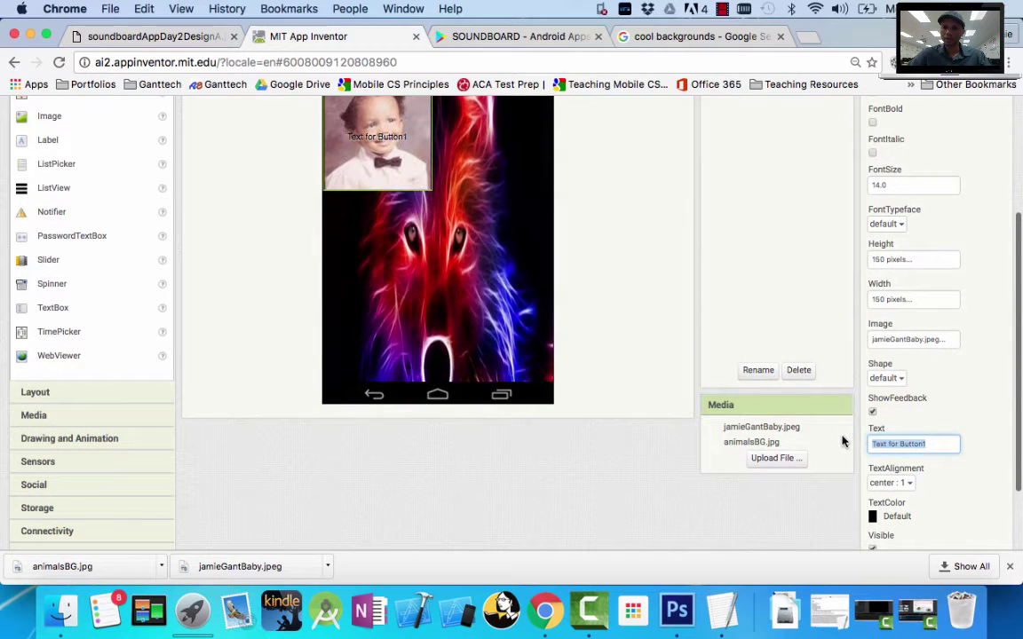
key("BackSpace")
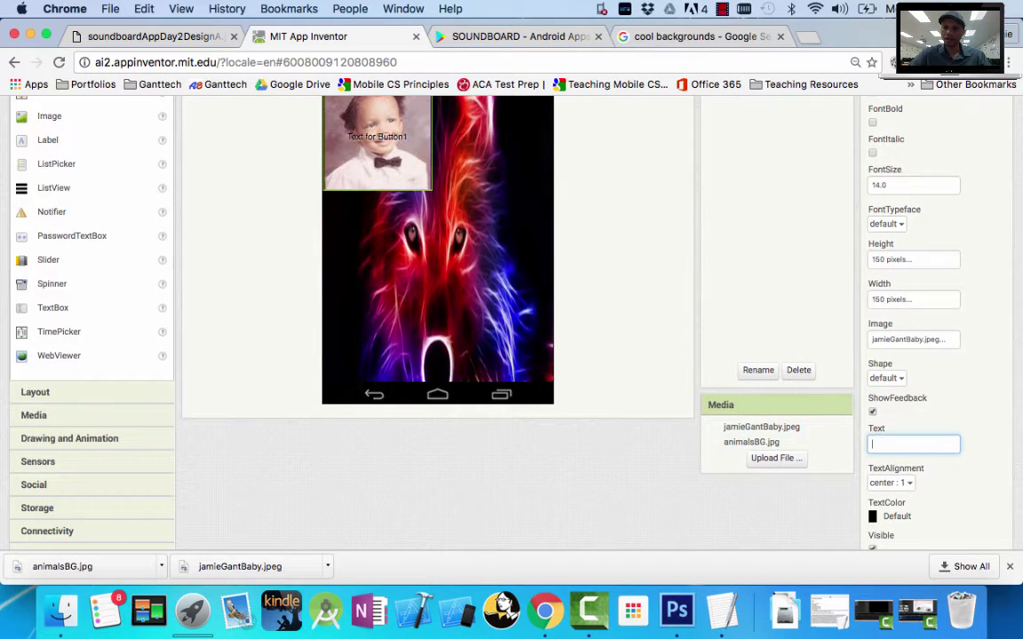
key("Return")
scroll(660, 257, "up", 2)
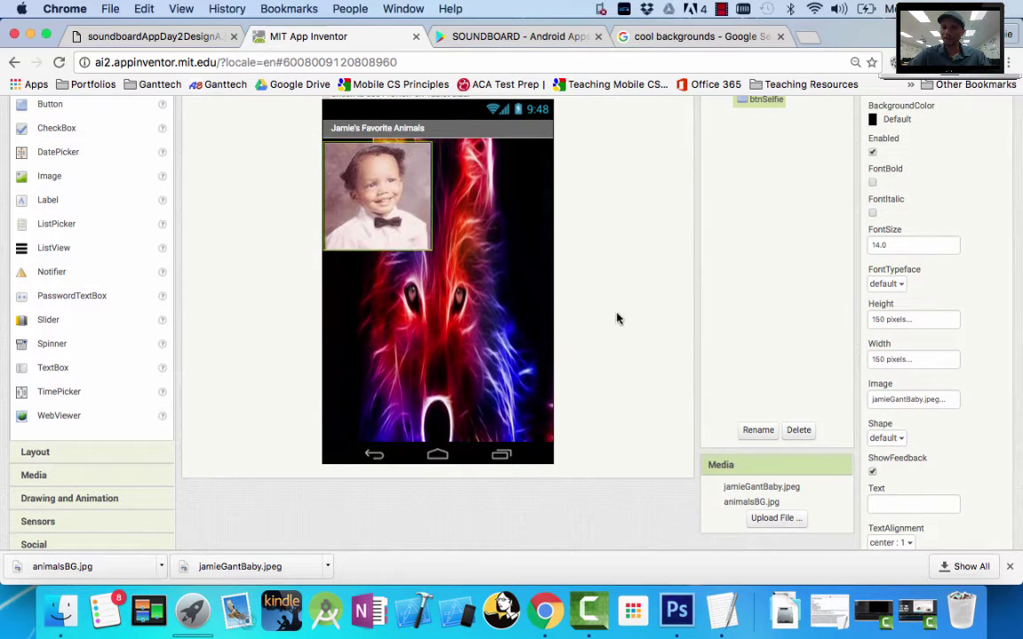
scroll(570, 341, "up", 1)
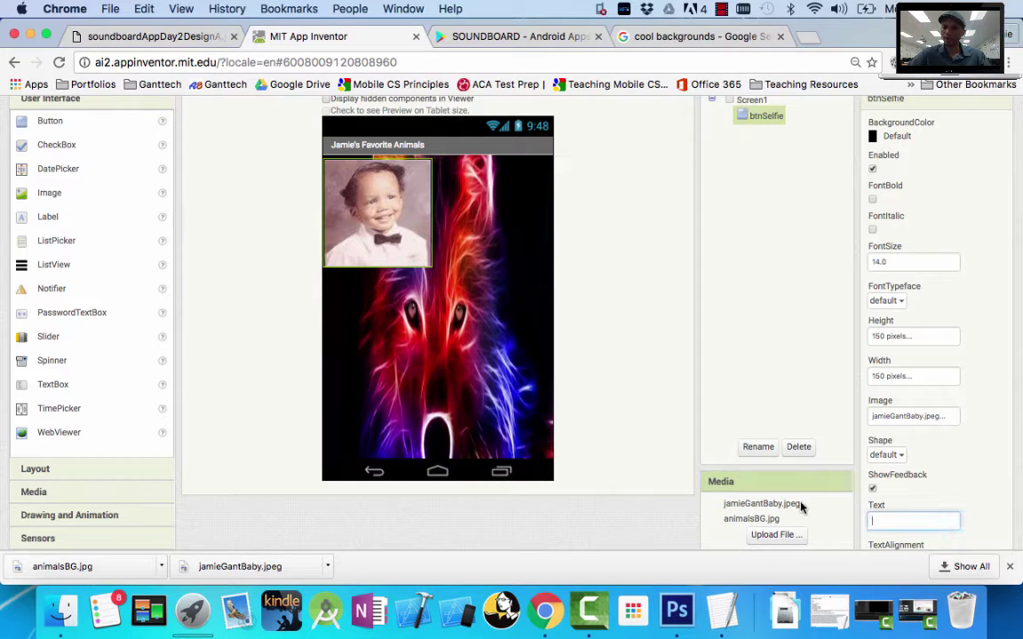
Step: Select Screen1 and glance at the reference design image before returning to the designer
left_click(421, 329)
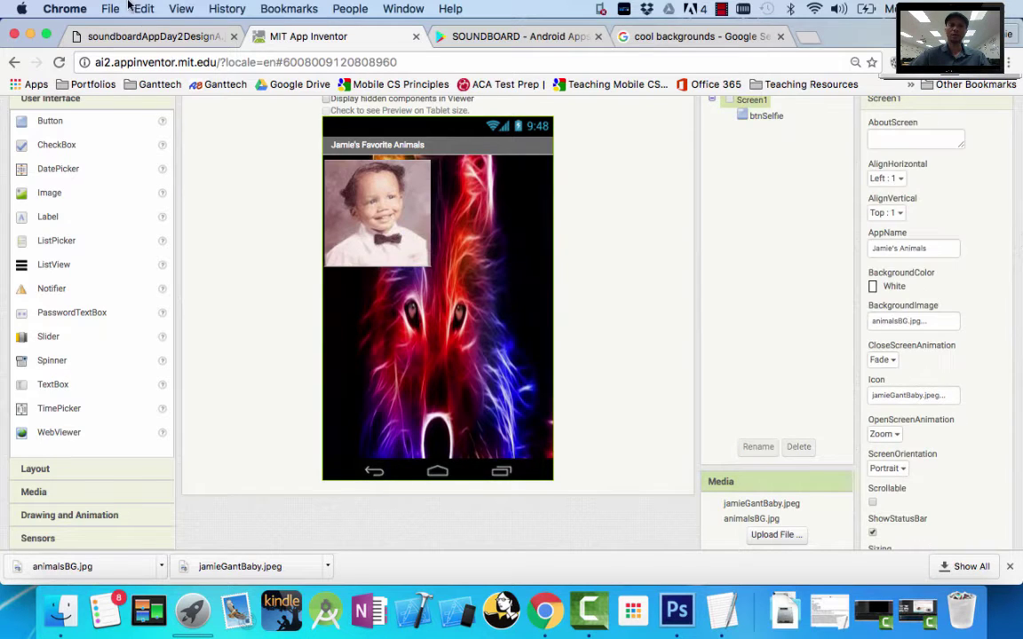
left_click(148, 38)
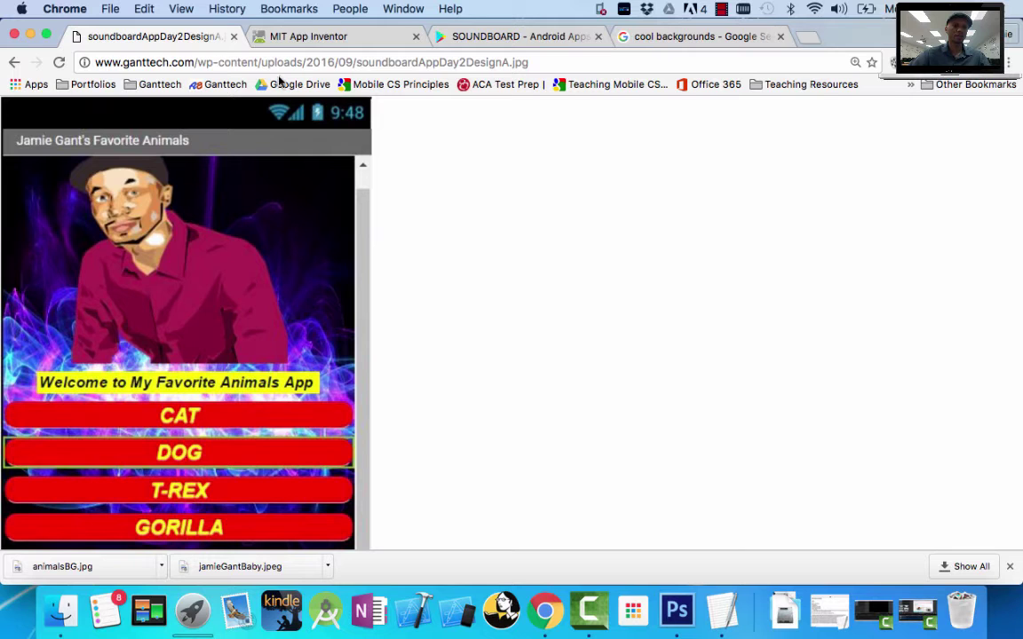
left_click(288, 25)
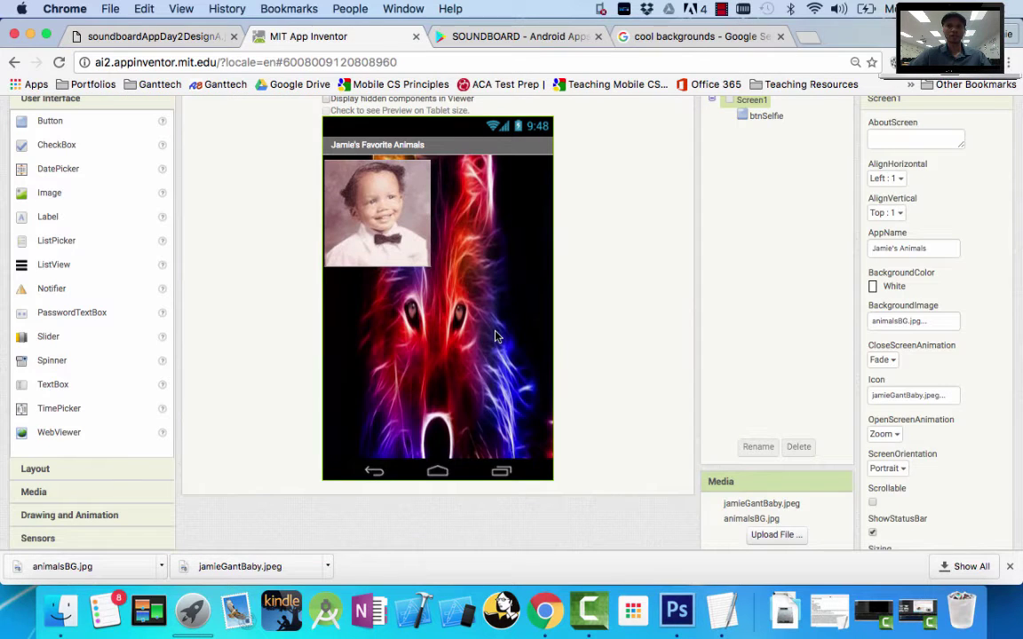
Step: Select btnSelfie and review its TextAlignment, leaving it centered
left_click(763, 118)
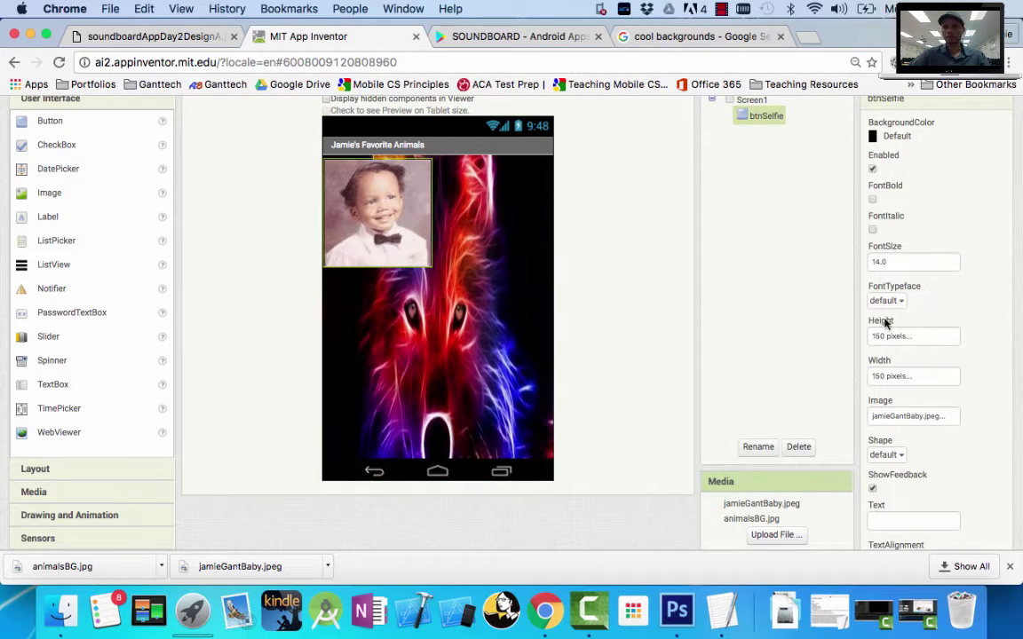
scroll(923, 475, "down", 5)
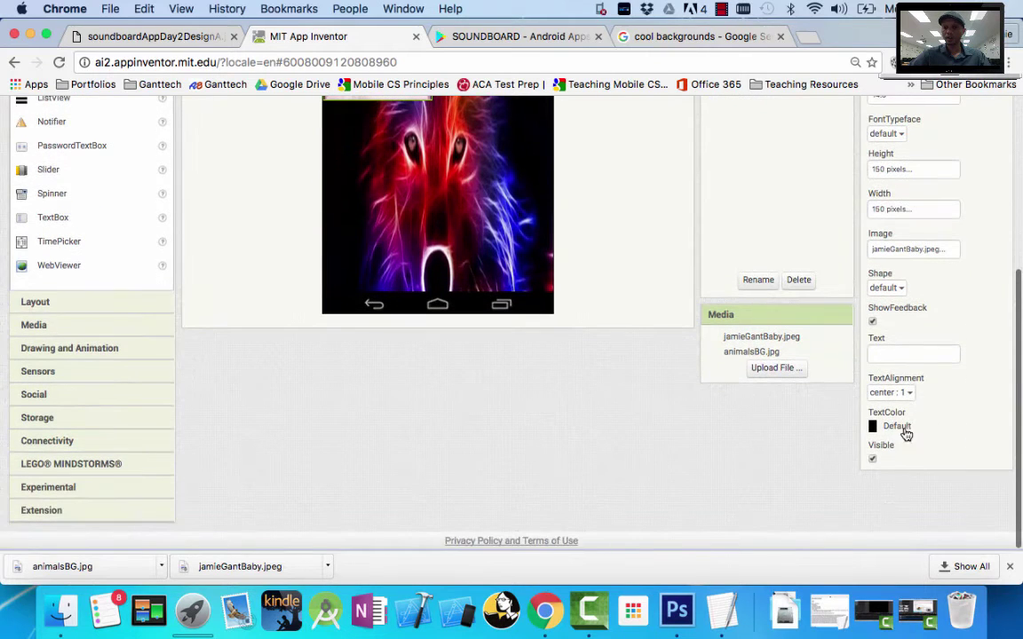
left_click(908, 393)
left_click(904, 433)
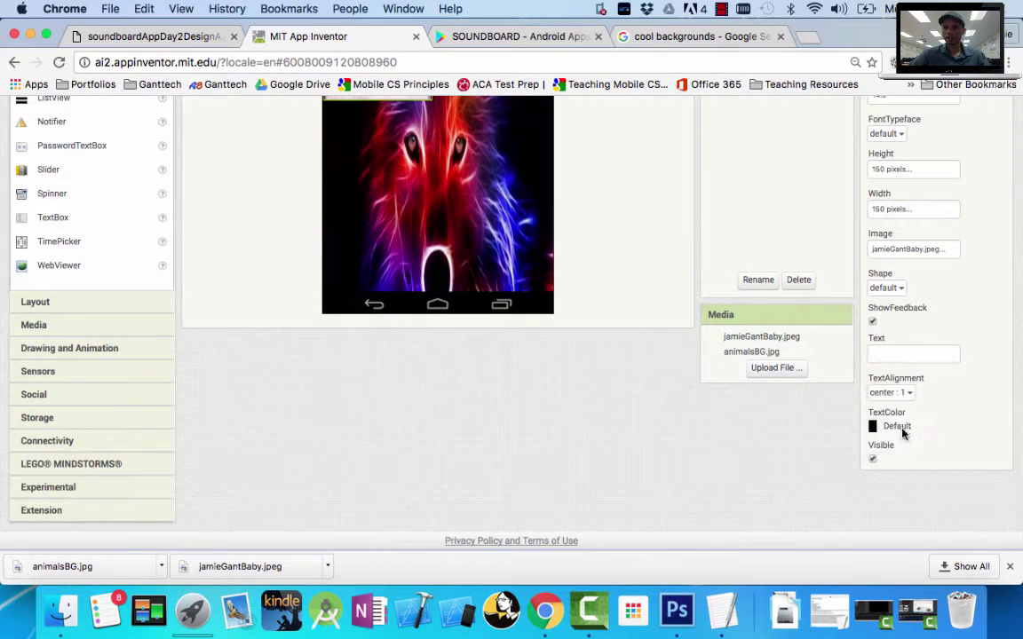
scroll(624, 276, "up", 3)
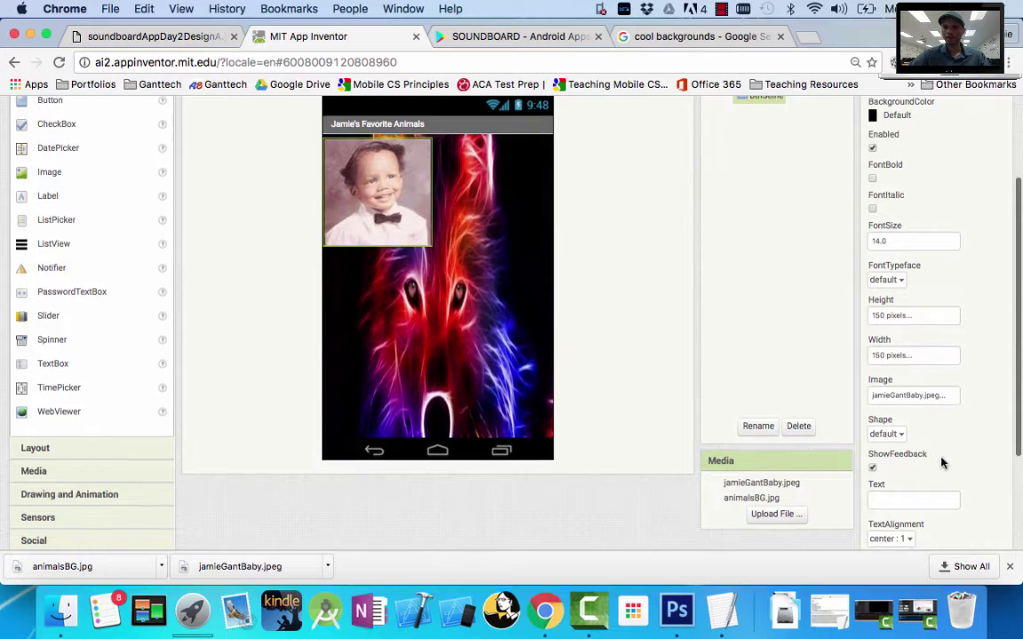
scroll(943, 462, "down", 3)
left_click(902, 422)
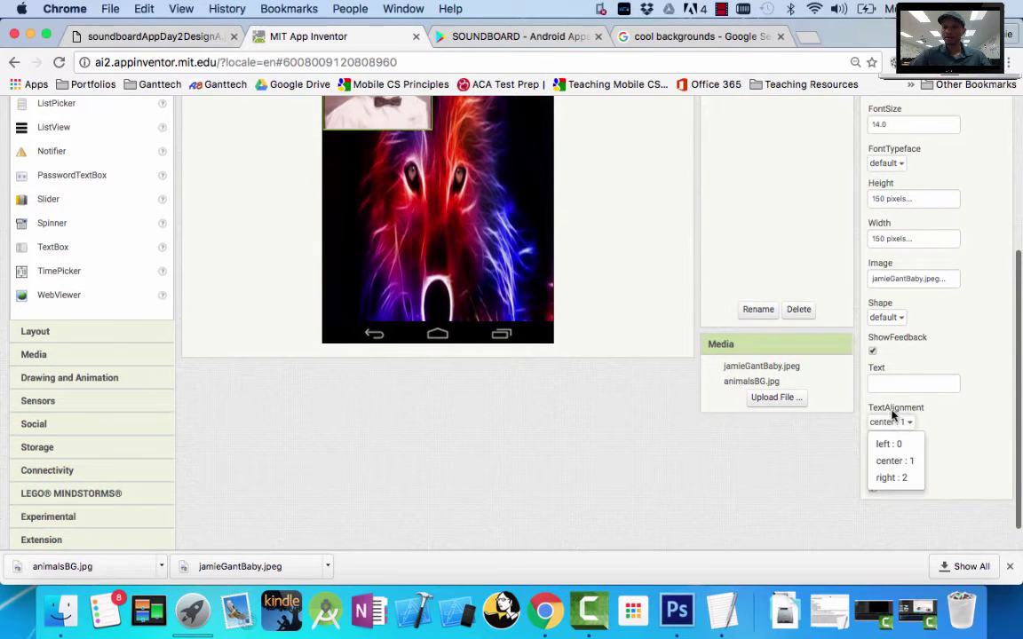
double_click(895, 409)
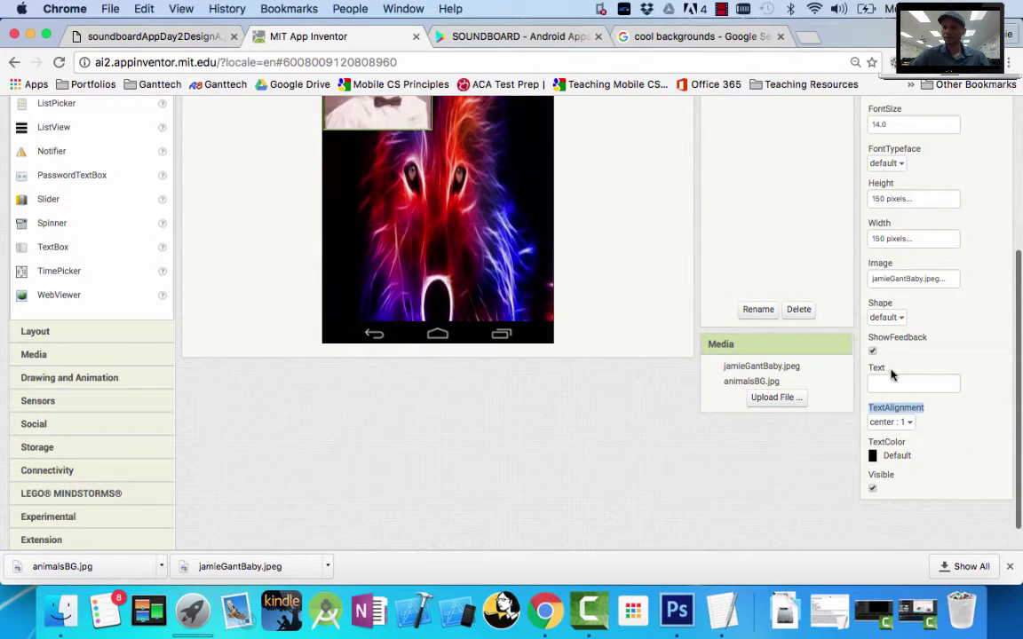
Step: Enter test caption 'aljk' in btnSelfie's Text, then erase it so only the photo shows
left_click(888, 384)
type("a")
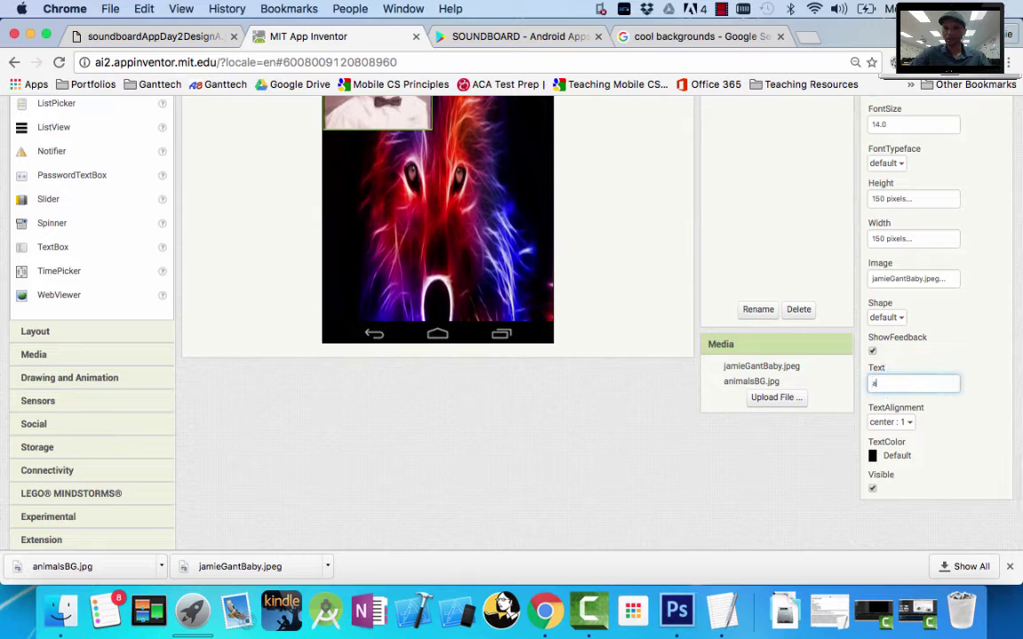
type("ljk")
key("Return")
scroll(782, 373, "up", 2)
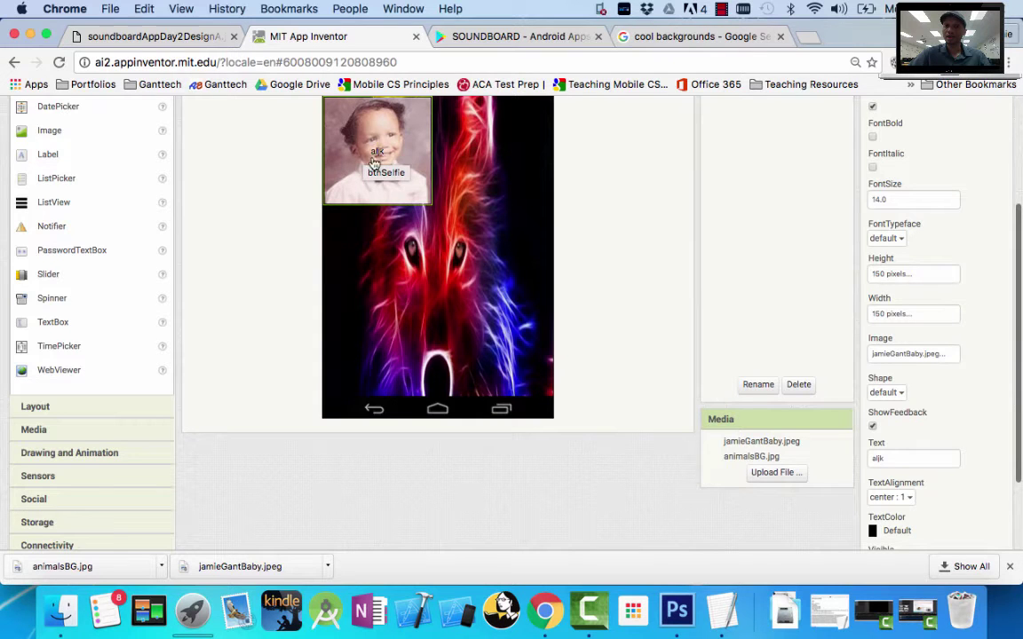
scroll(377, 164, "up", 1)
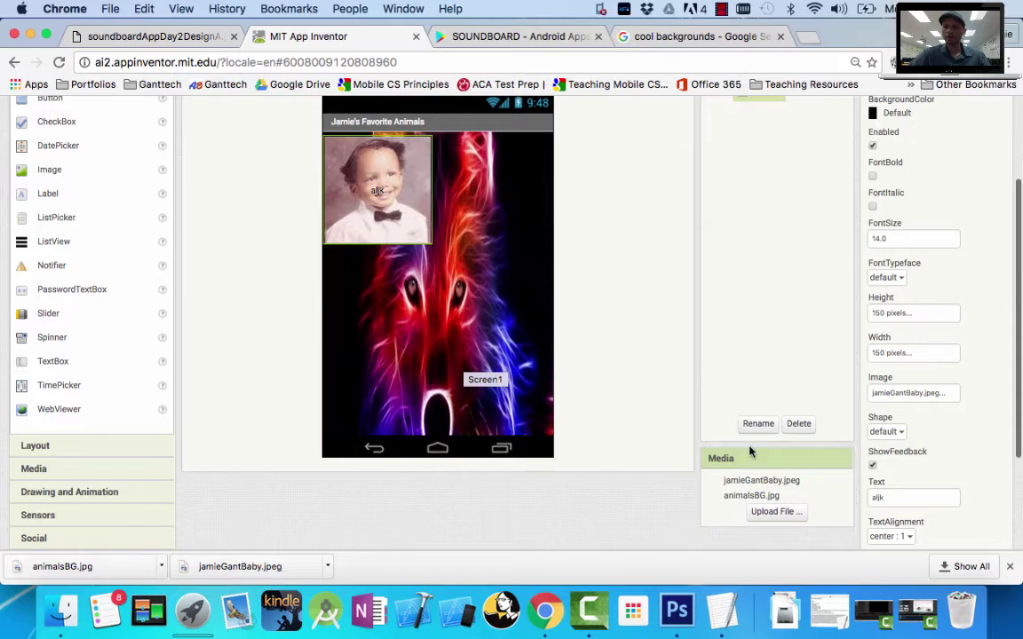
scroll(751, 449, "down", 3)
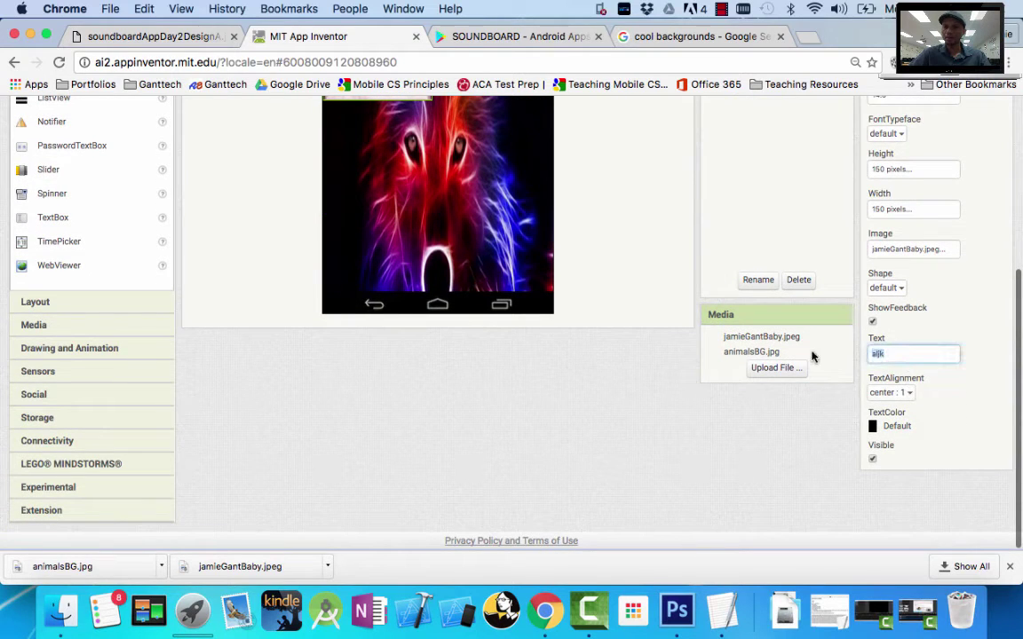
key("BackSpace")
key("BackSpace")
key("BackSpace")
key("BackSpace")
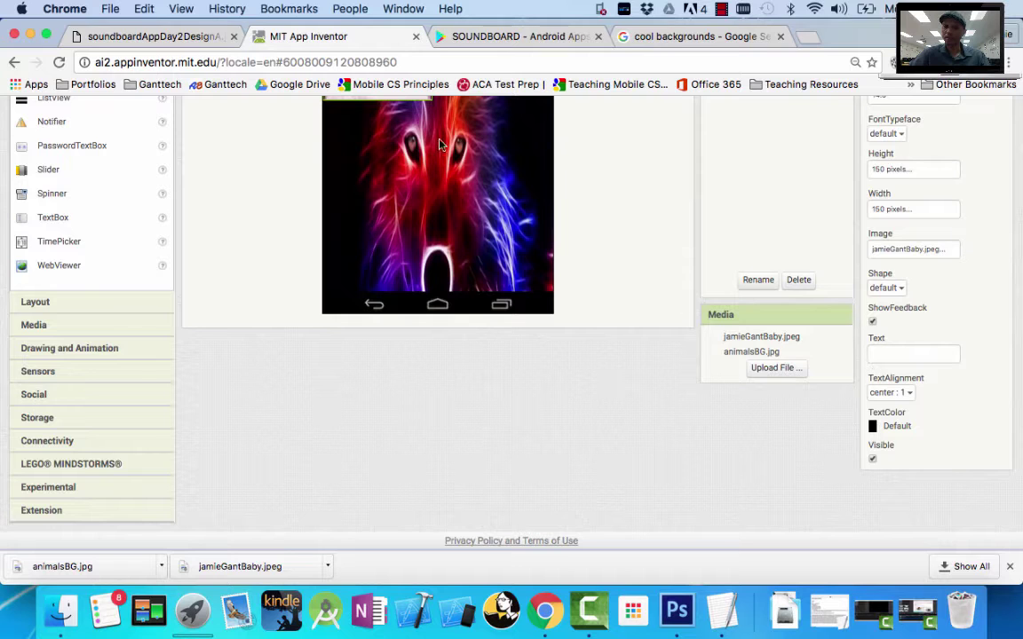
left_click(917, 355)
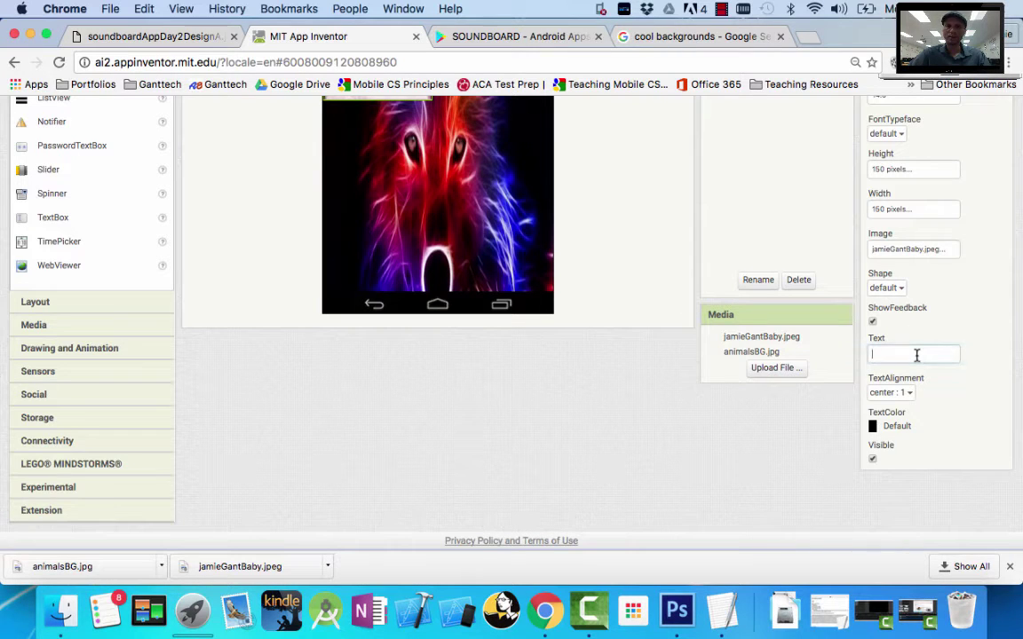
scroll(915, 354, "up", 5)
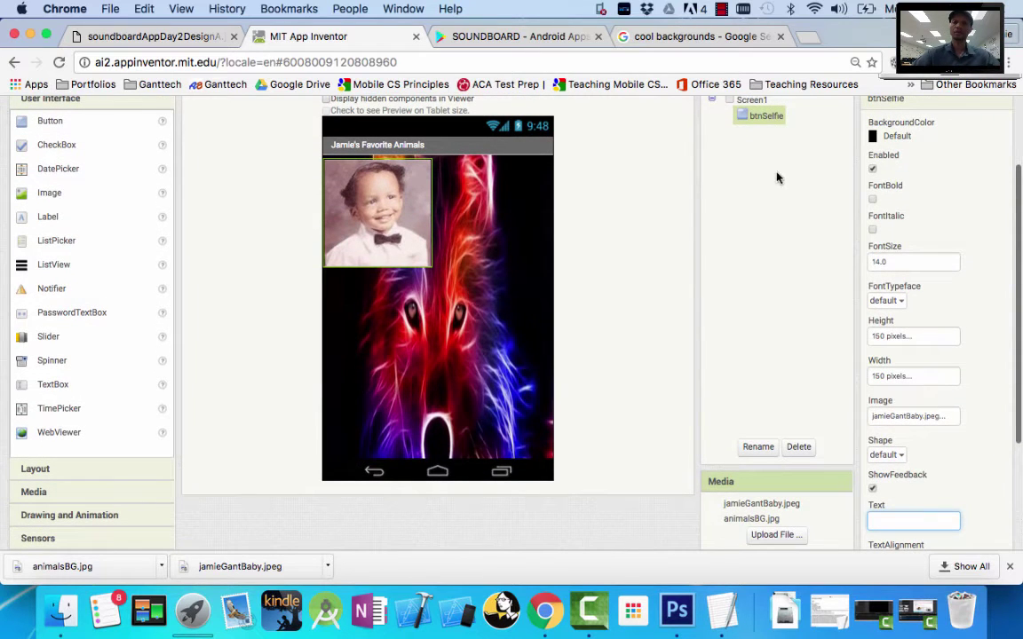
scroll(809, 252, "up", 2)
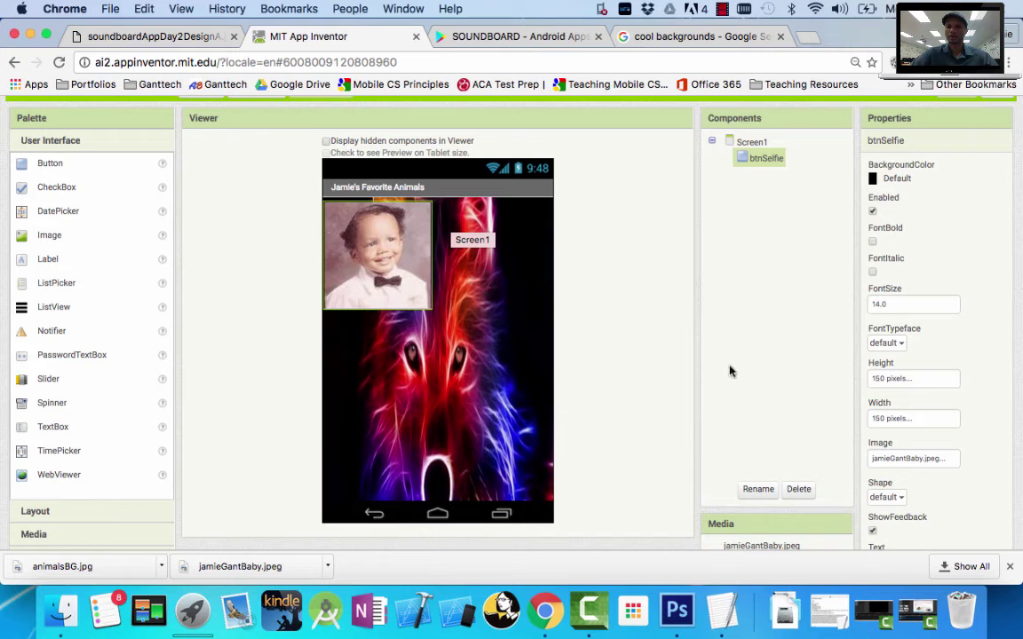
Step: Set Screen1's AlignHorizontal to Center : 3
left_click(754, 142)
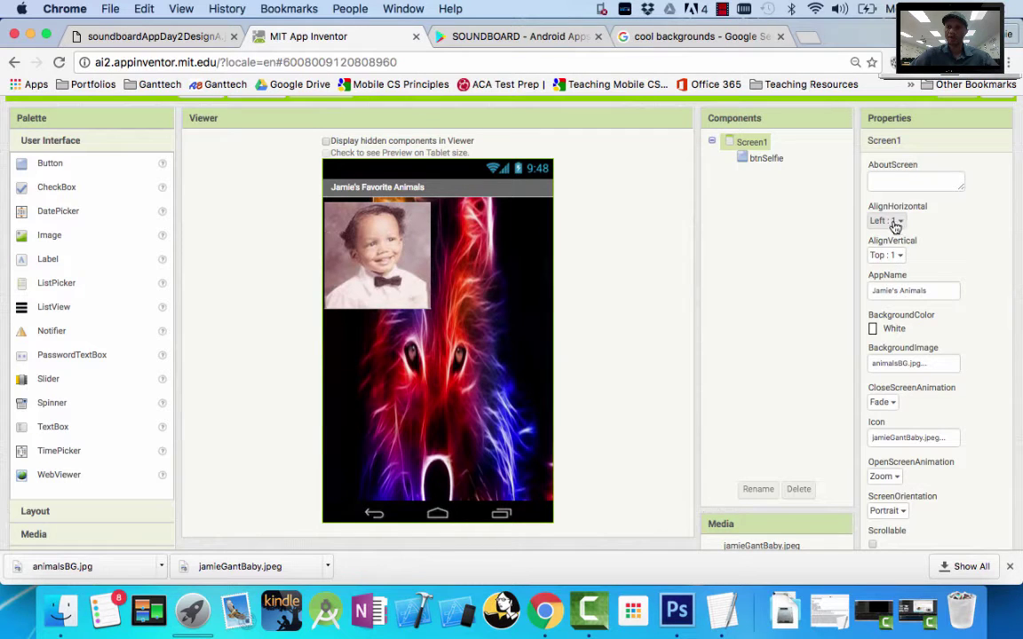
left_click(898, 222)
left_click(902, 259)
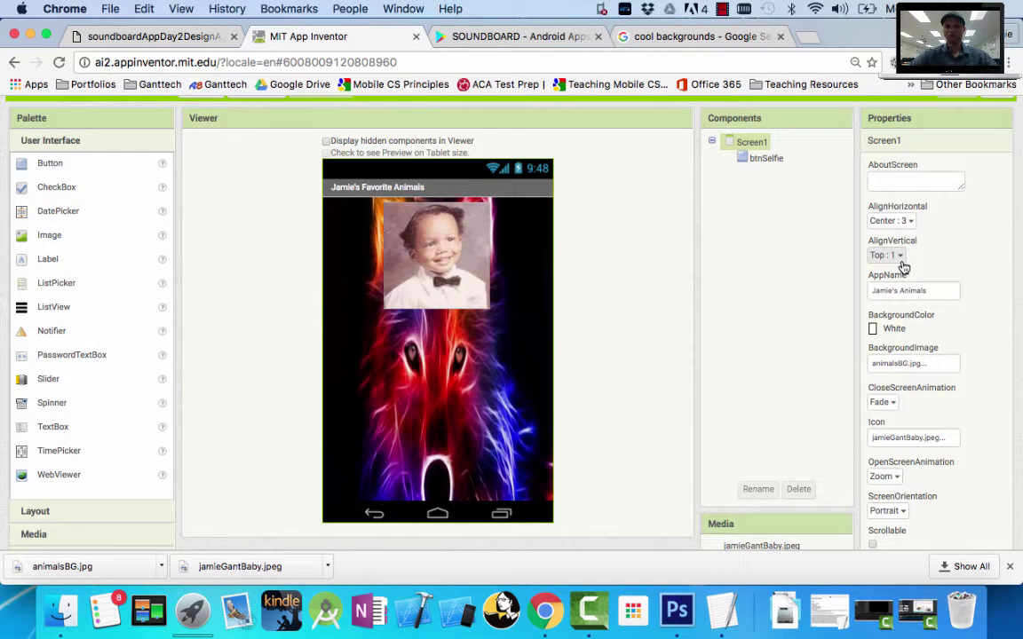
Step: Review the ZEBRA and LION buttons on the reference design image, then return to App Inventor
left_click(161, 36)
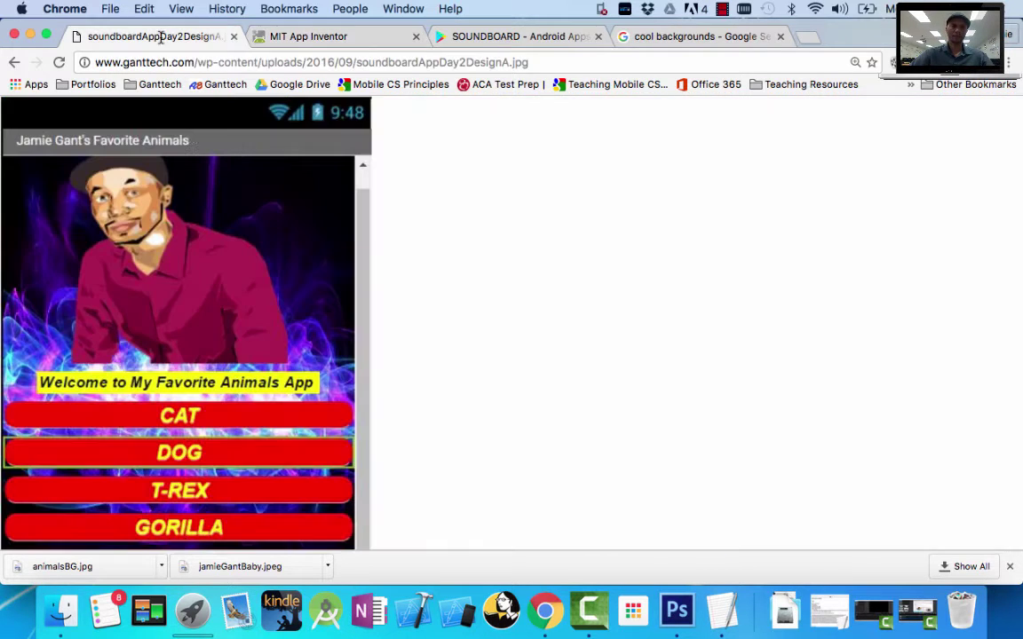
scroll(443, 339, "down", 4)
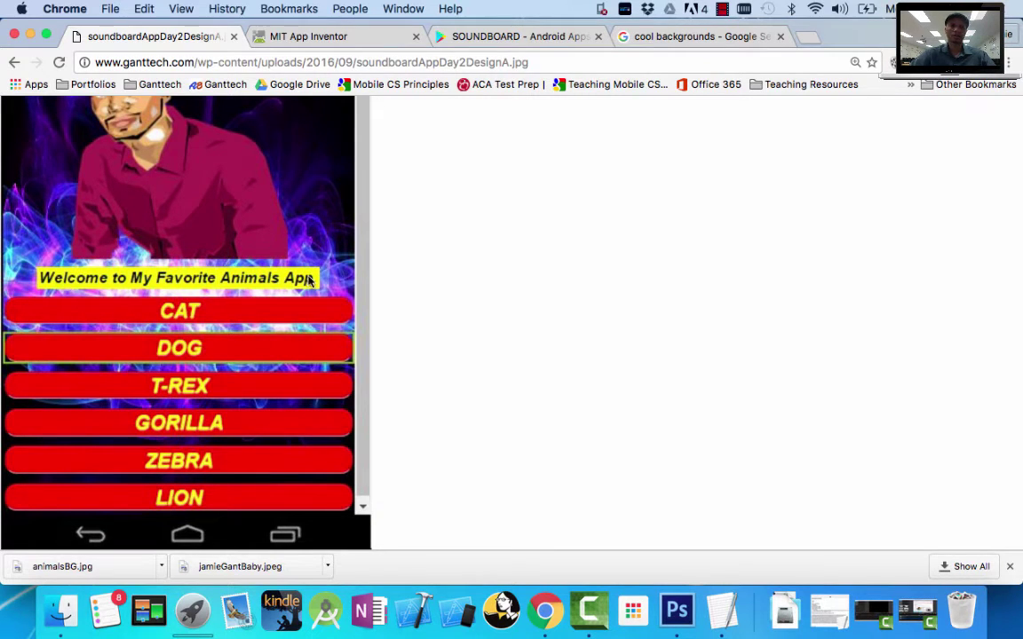
left_click(331, 39)
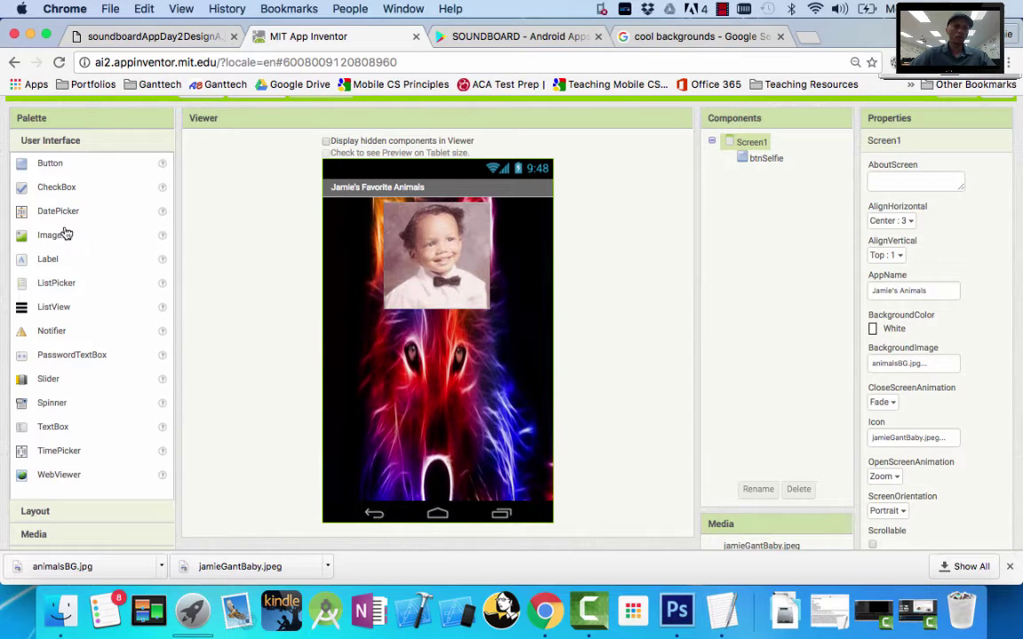
Step: Add a Label just below the photo and rename it lblUserMsg
left_click_drag(29, 258, 531, 356)
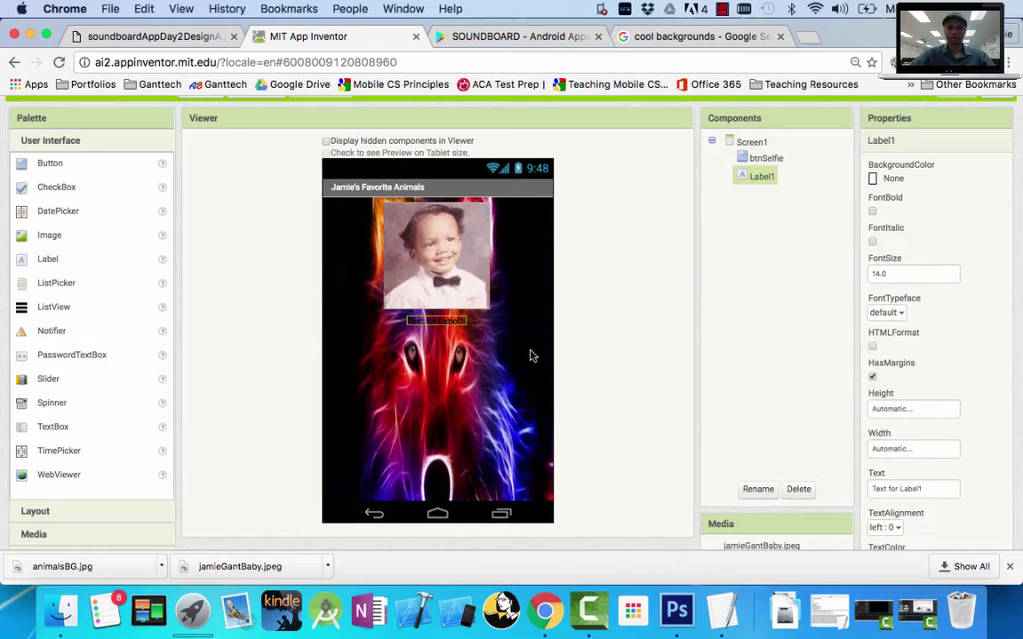
left_click(757, 488)
type("lbl")
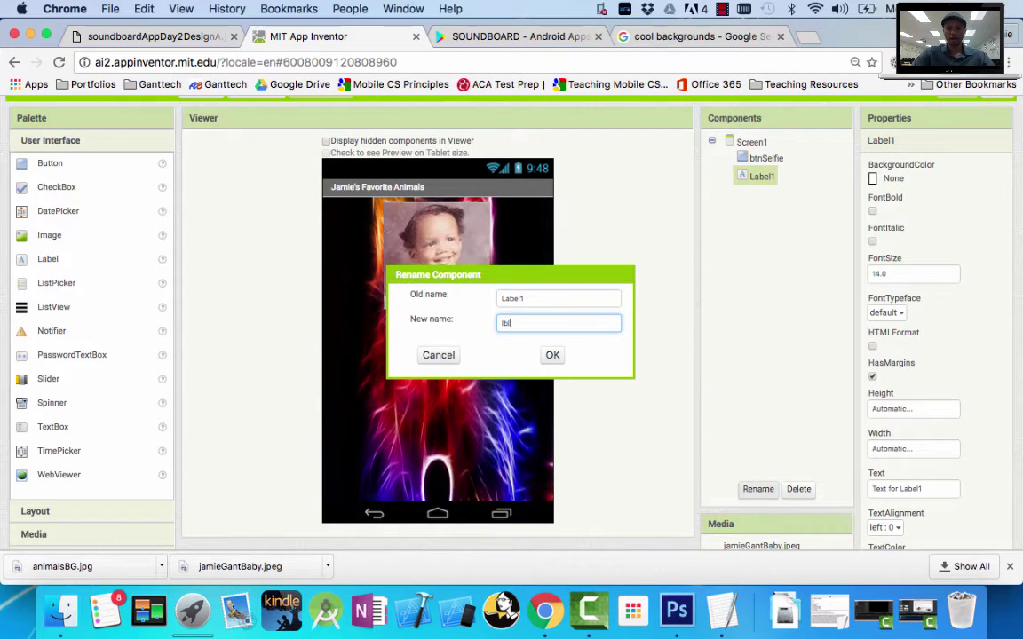
type("User")
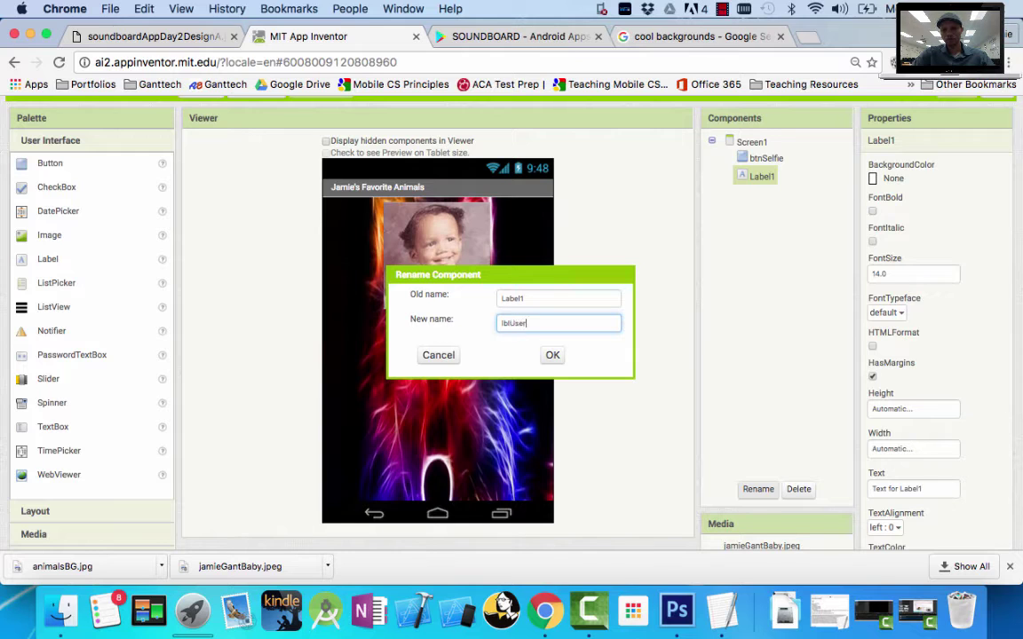
type("Msg")
key("Return")
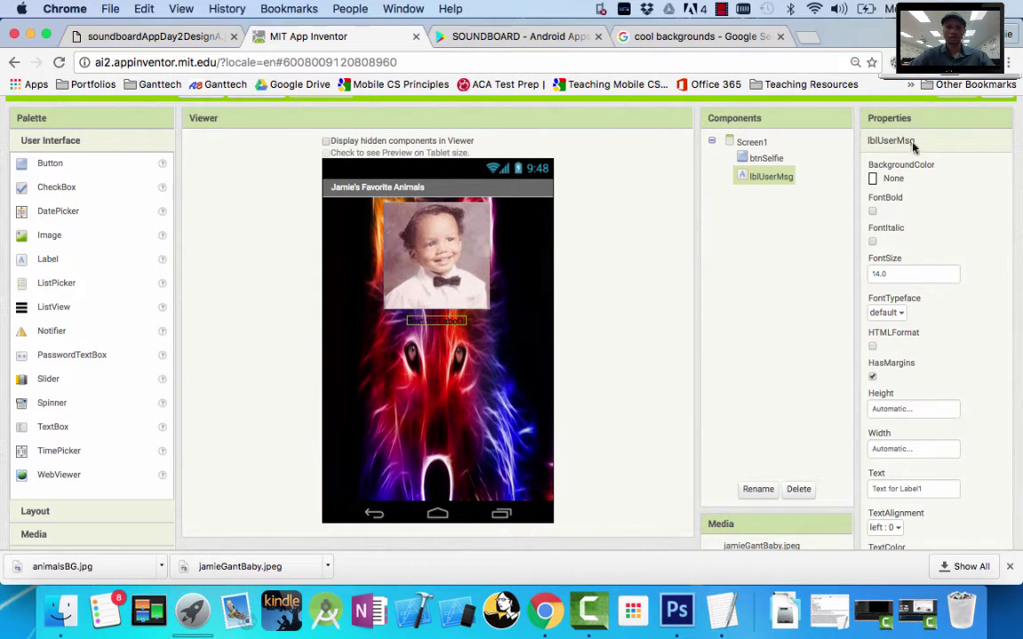
Step: Check the reference design image again and come back to the App Inventor designer
scroll(941, 336, "down", 1)
scroll(943, 335, "down", 2)
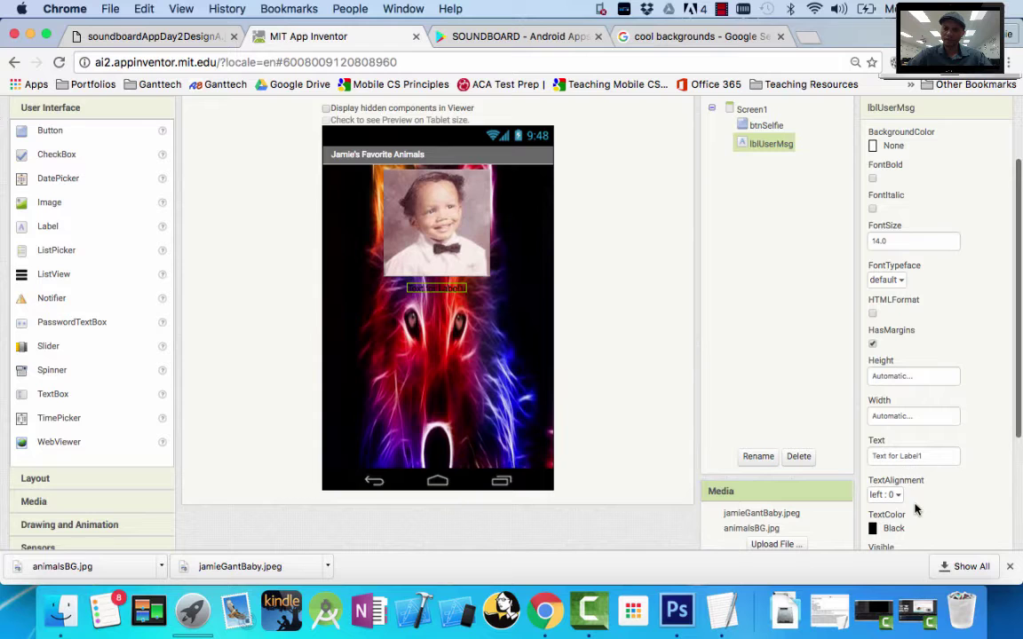
scroll(915, 507, "down", 3)
scroll(908, 498, "up", 5)
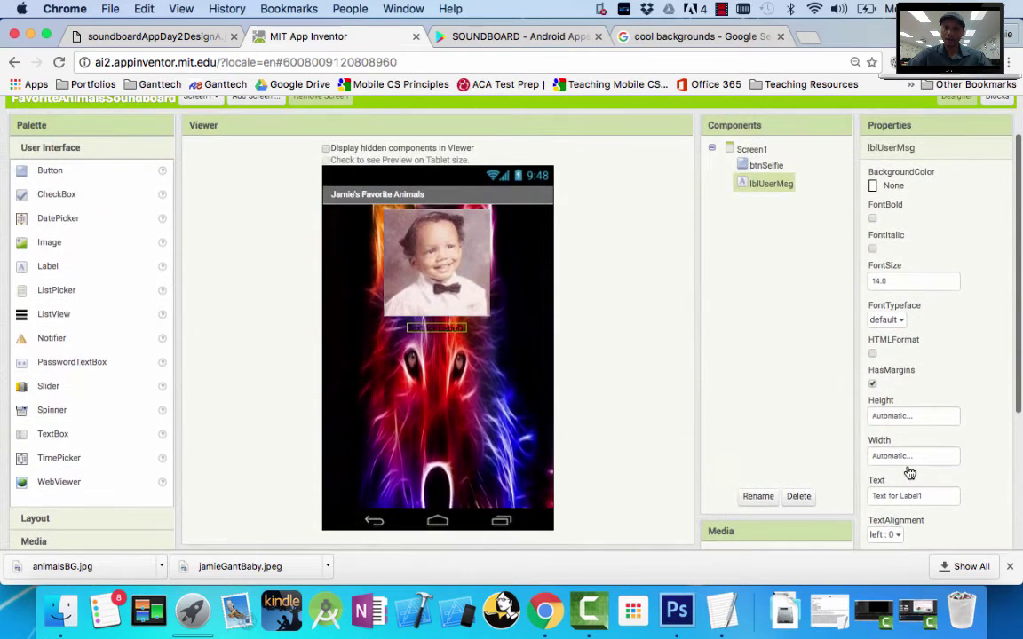
left_click(178, 35)
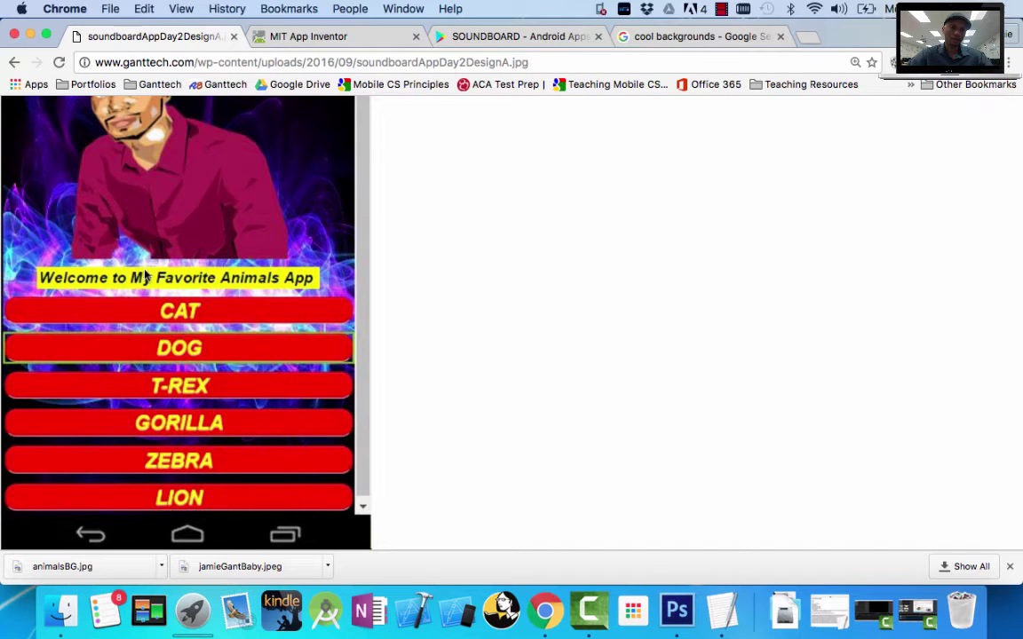
left_click(336, 37)
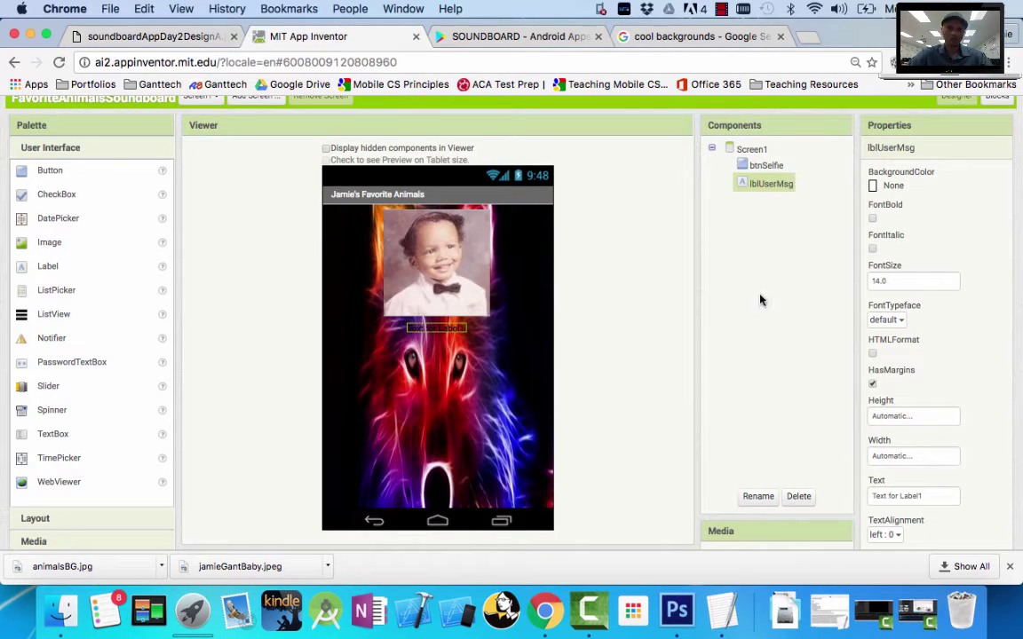
Step: Change the label's text to 'Welcome to my Favorite Animals App'
left_click(945, 502)
type("Welcome to my Fa")
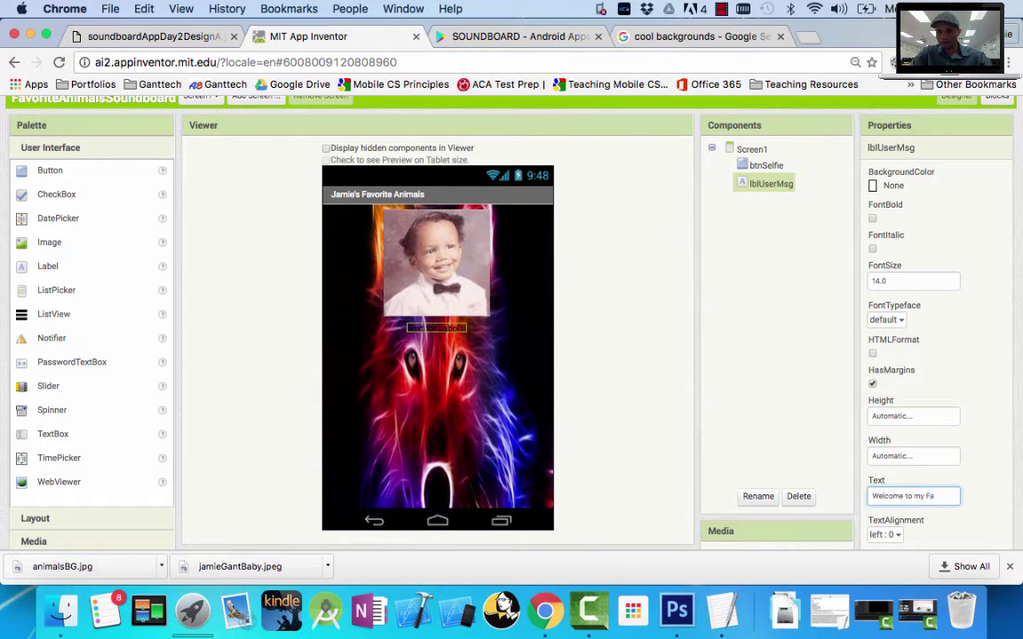
type("vorite Animals App")
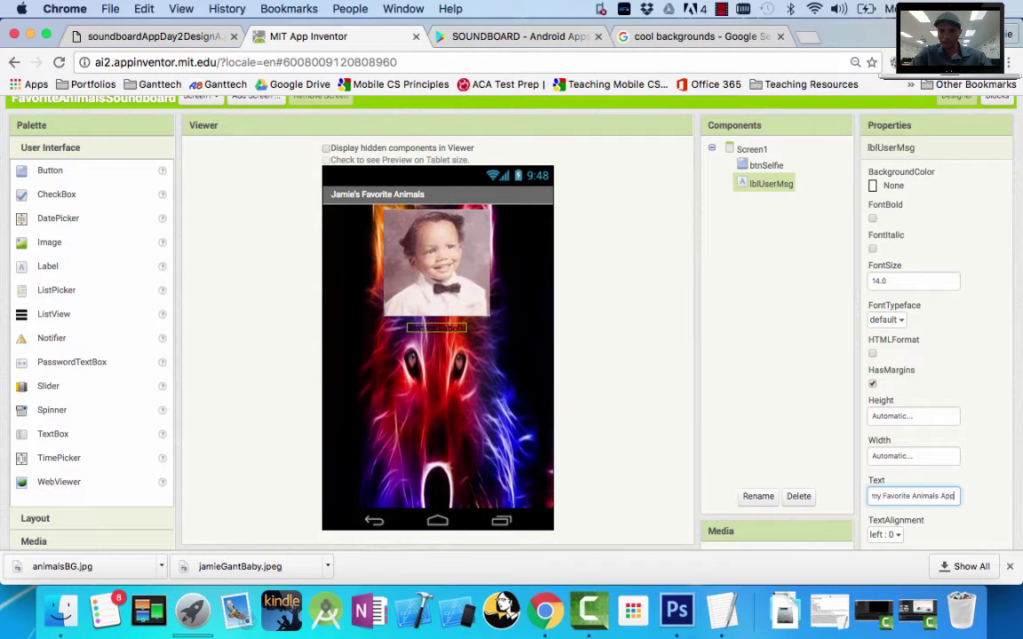
key("Return")
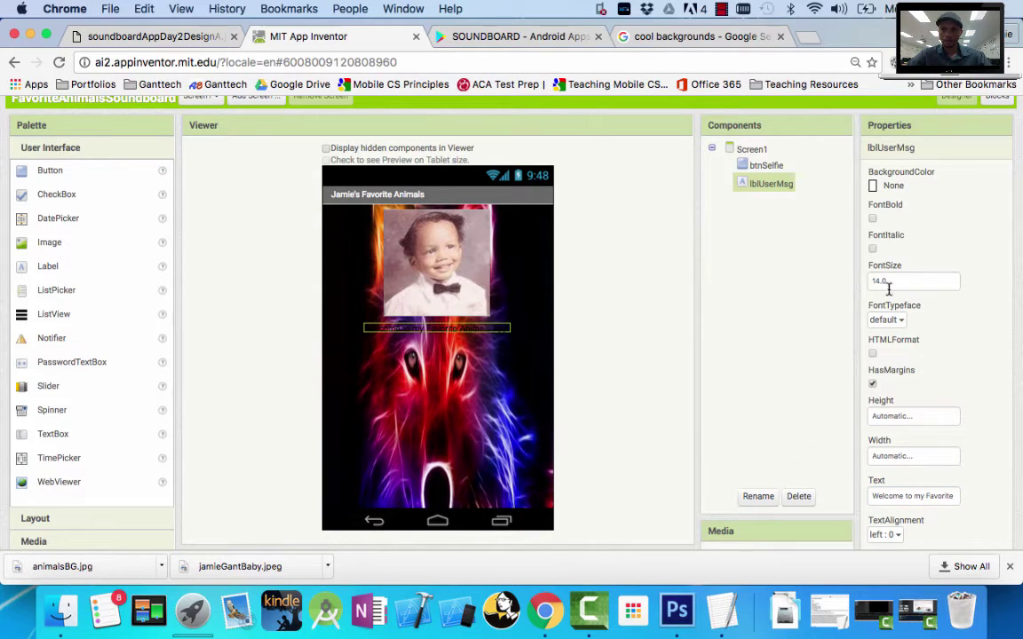
Step: Make the welcome label bold and italic, size 16, on a yellow background
left_click(872, 218)
left_click(874, 187)
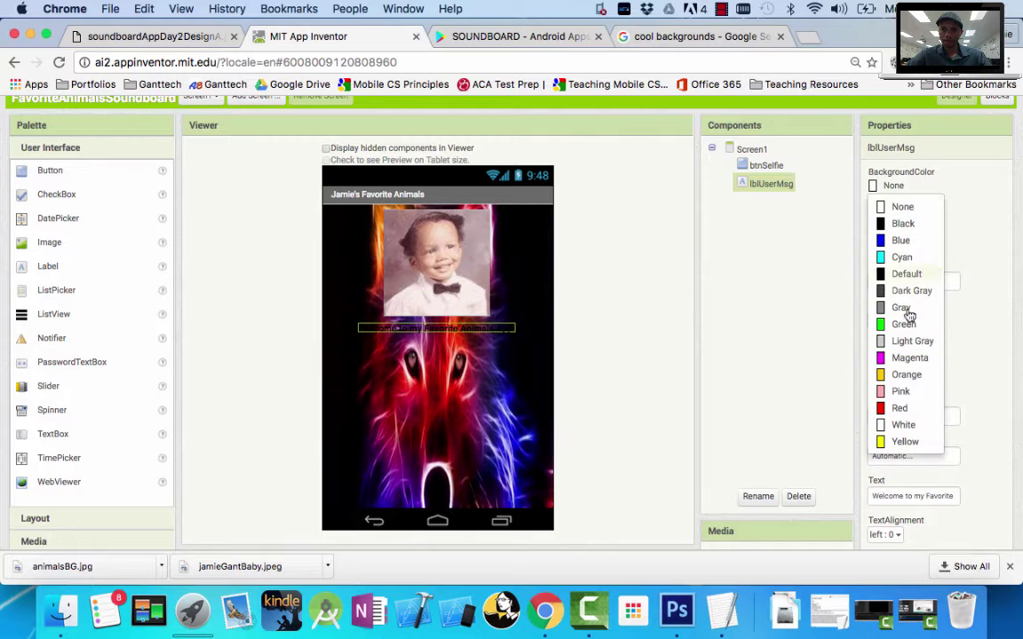
left_click(899, 444)
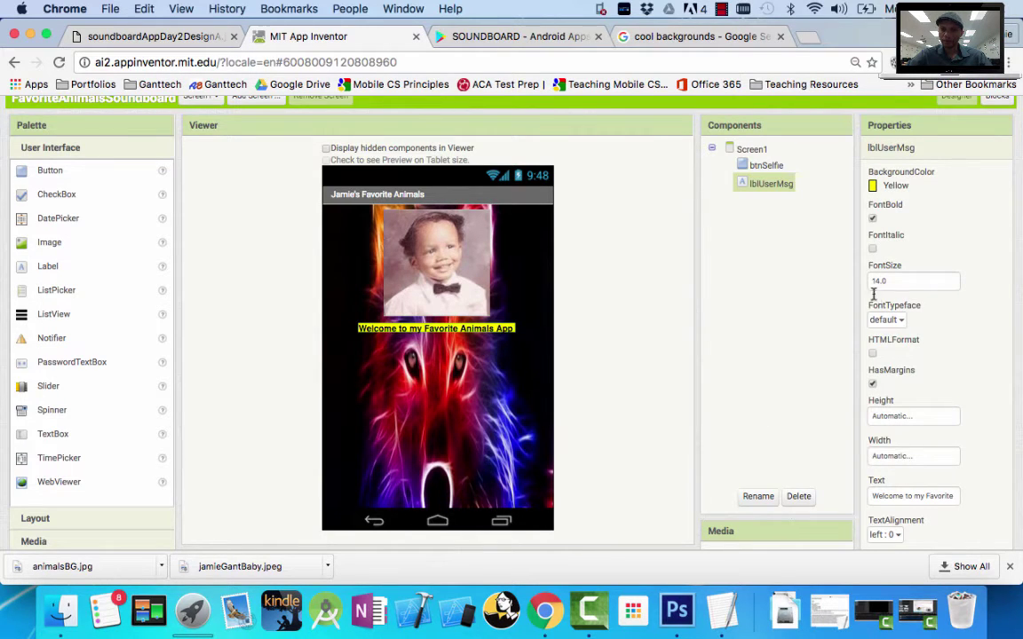
left_click(872, 249)
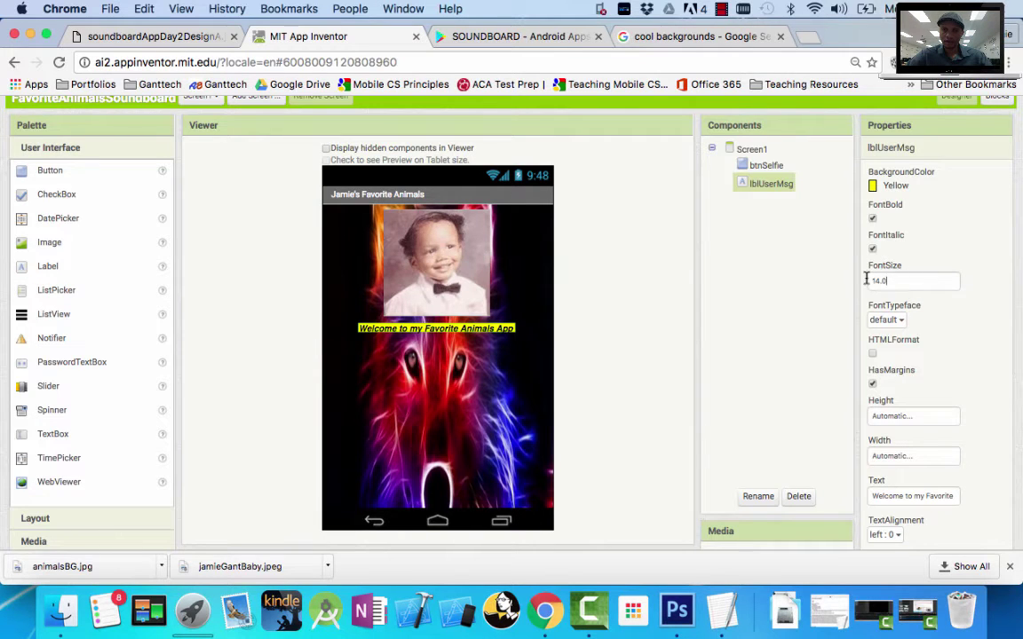
left_click(867, 280)
type("16")
key("Return")
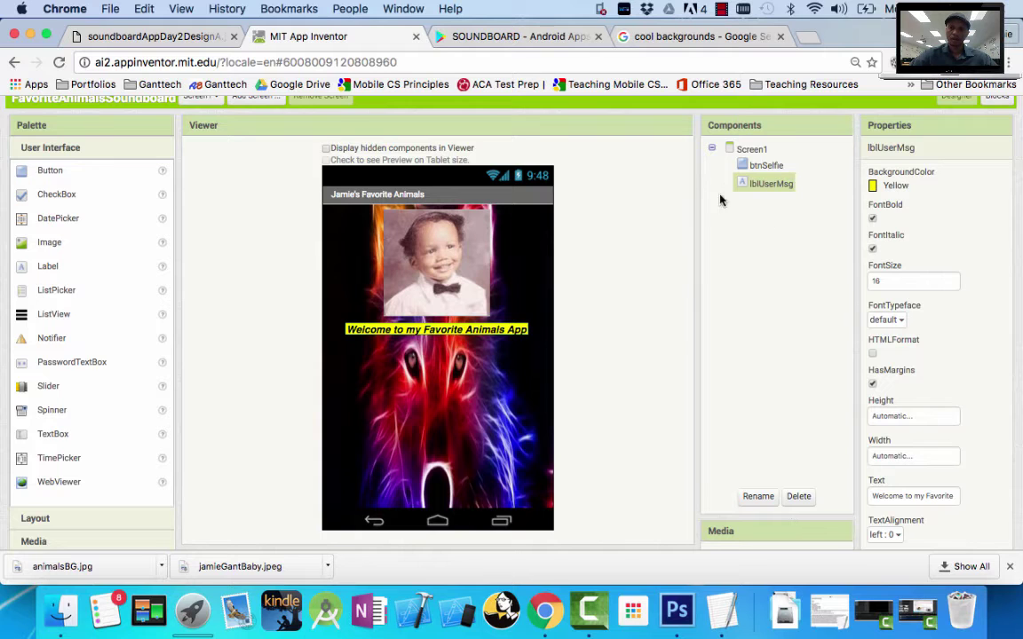
Step: Set the welcome label's text colour to Blue, then view the soundboard design mockup
scroll(923, 424, "down", 3)
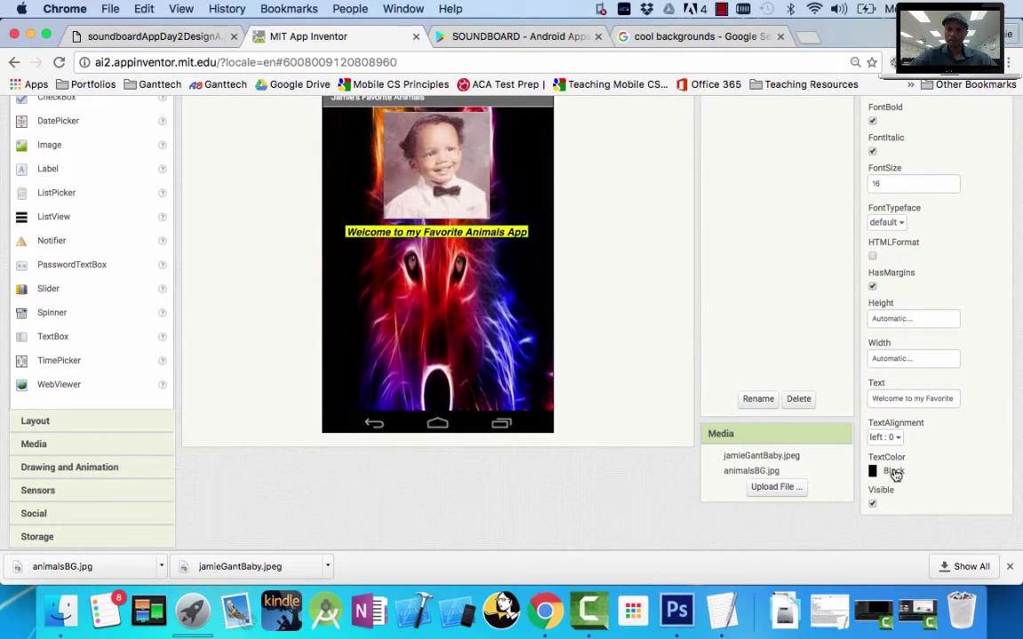
left_click(893, 471)
left_click(898, 419)
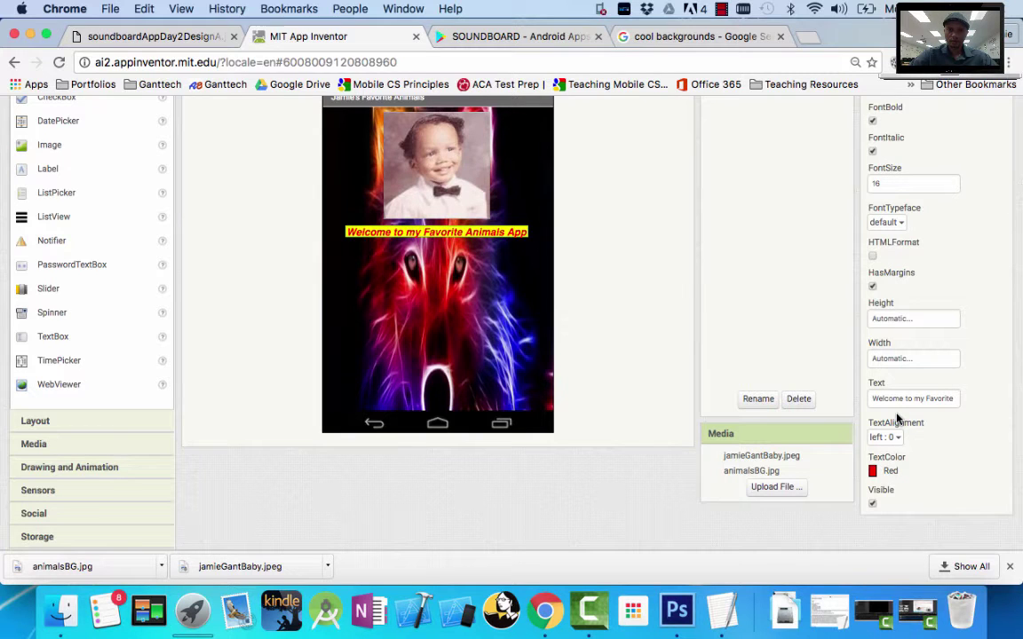
left_click(888, 471)
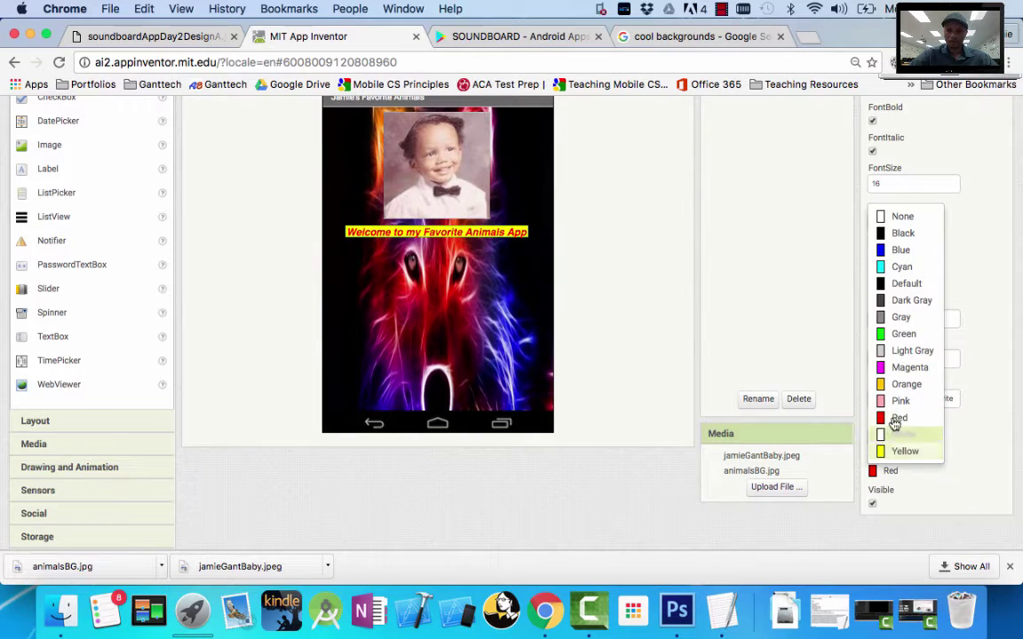
left_click(898, 251)
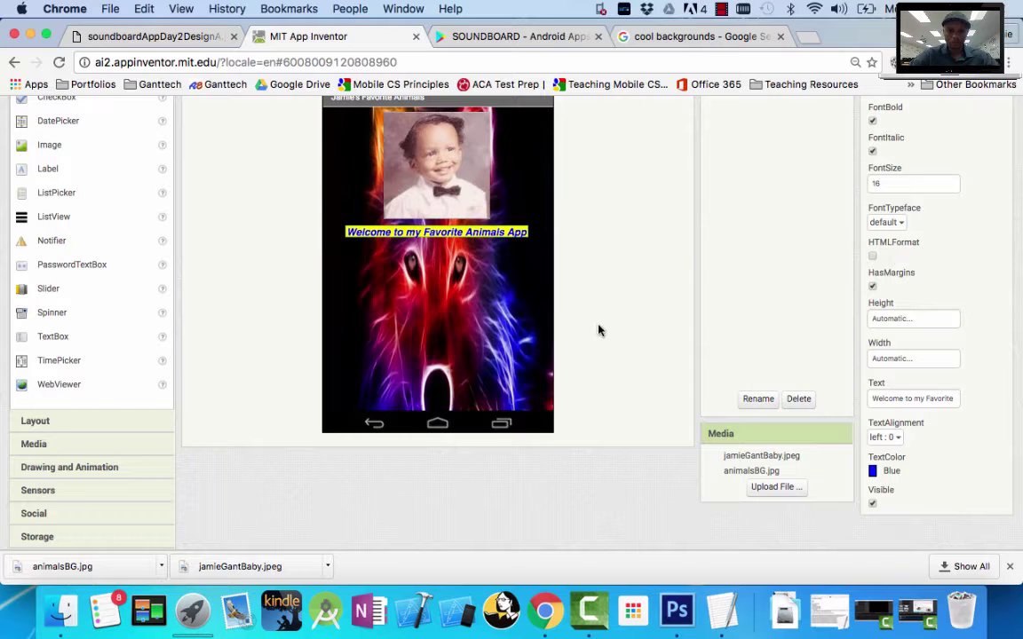
scroll(525, 297, "up", 2)
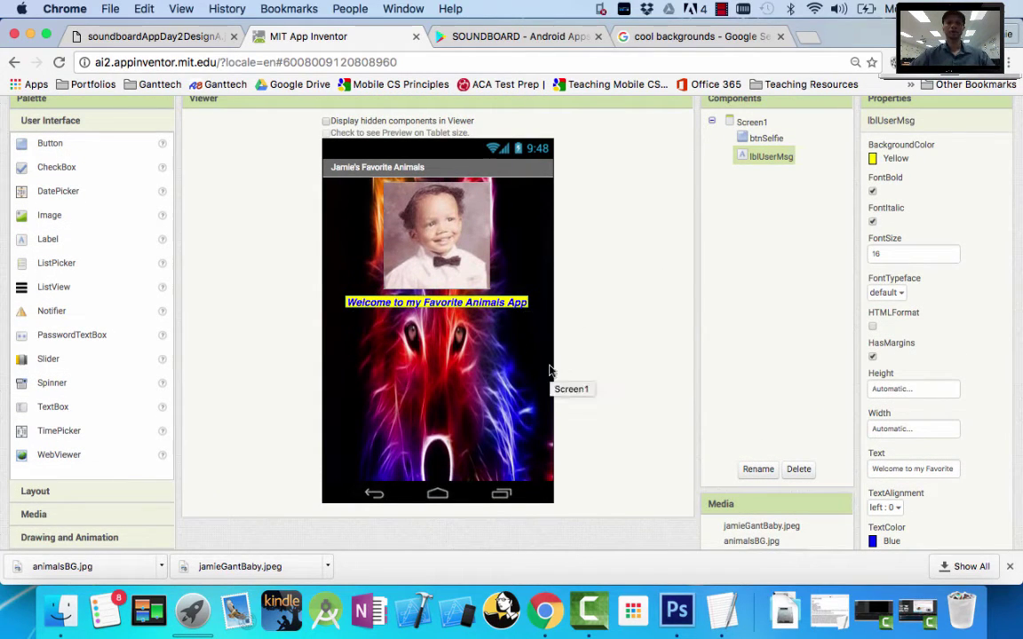
left_click(131, 38)
scroll(203, 350, "up", 3)
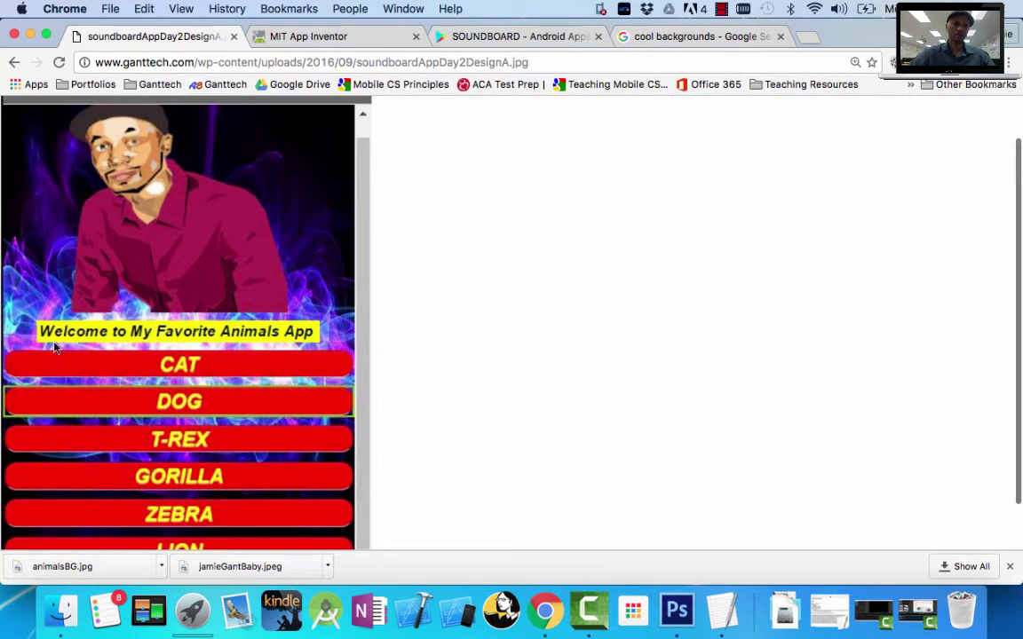
Step: Scroll through the soundboard design mockup, then return to the App Inventor project
scroll(220, 360, "down", 3)
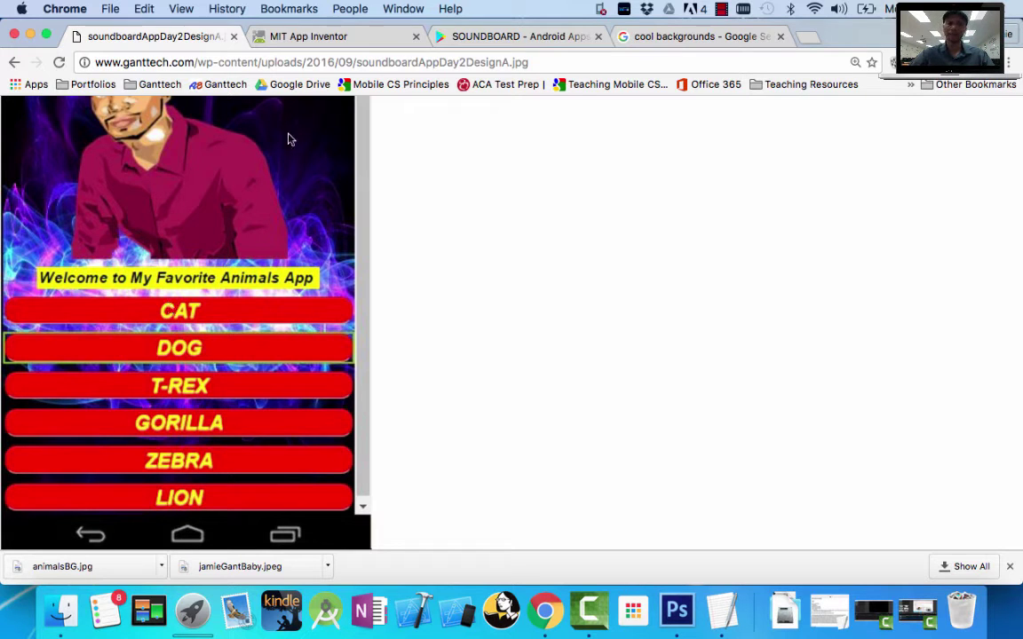
left_click(317, 32)
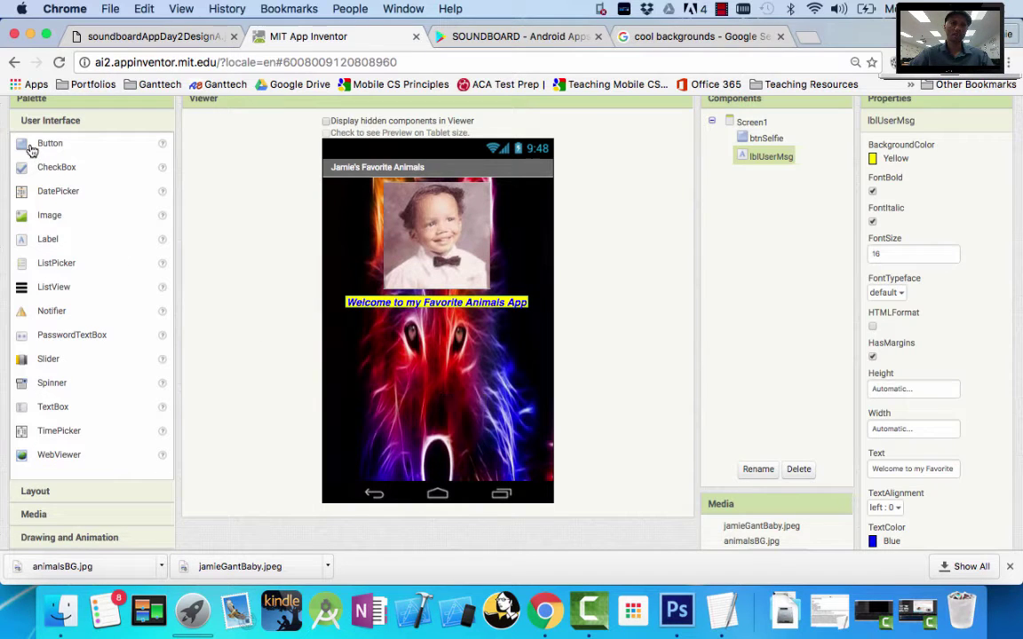
Step: Stack six Buttons (Button1–Button6) on Screen1 beneath the welcome label
left_click_drag(32, 149, 480, 355)
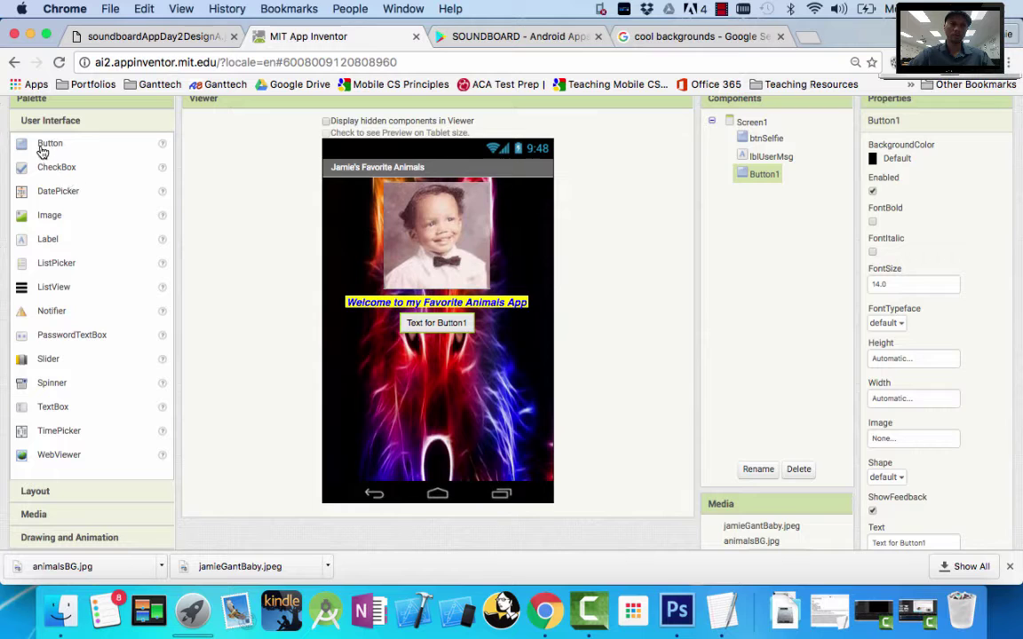
left_click_drag(42, 152, 417, 346)
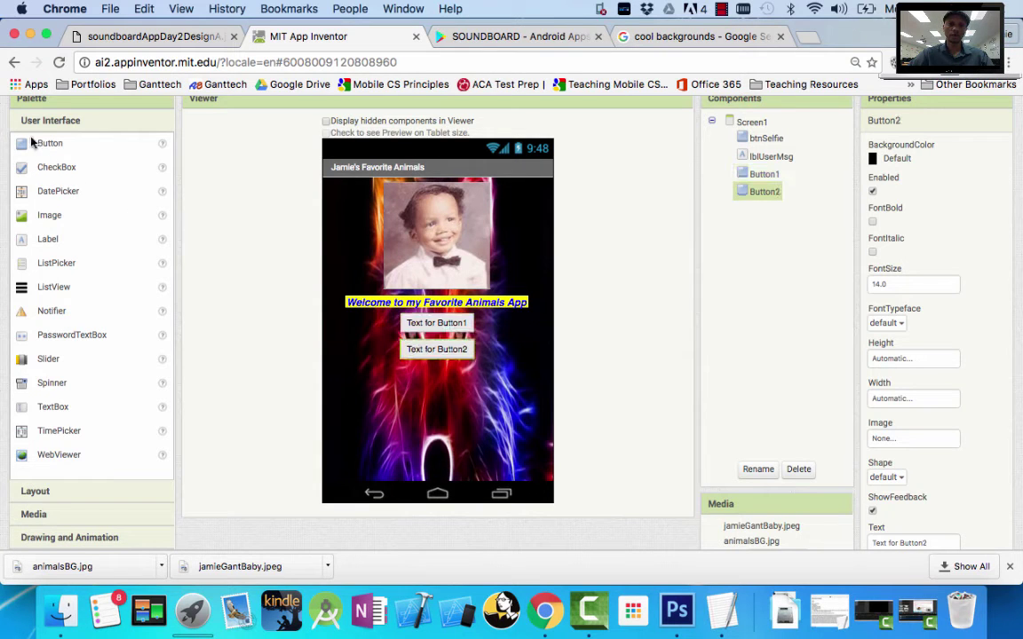
left_click_drag(34, 148, 409, 355)
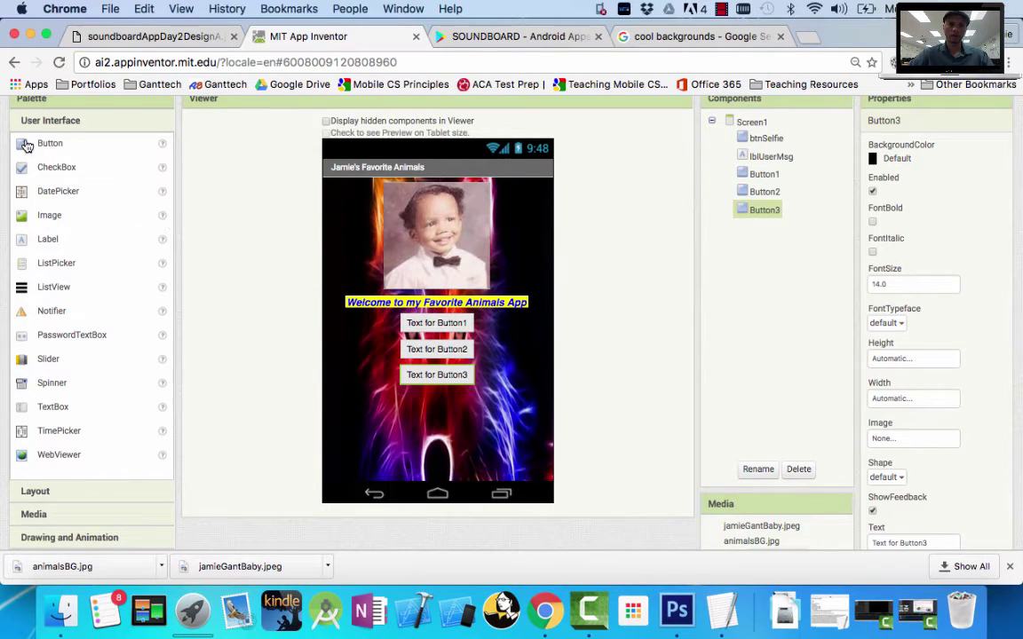
left_click_drag(26, 145, 404, 397)
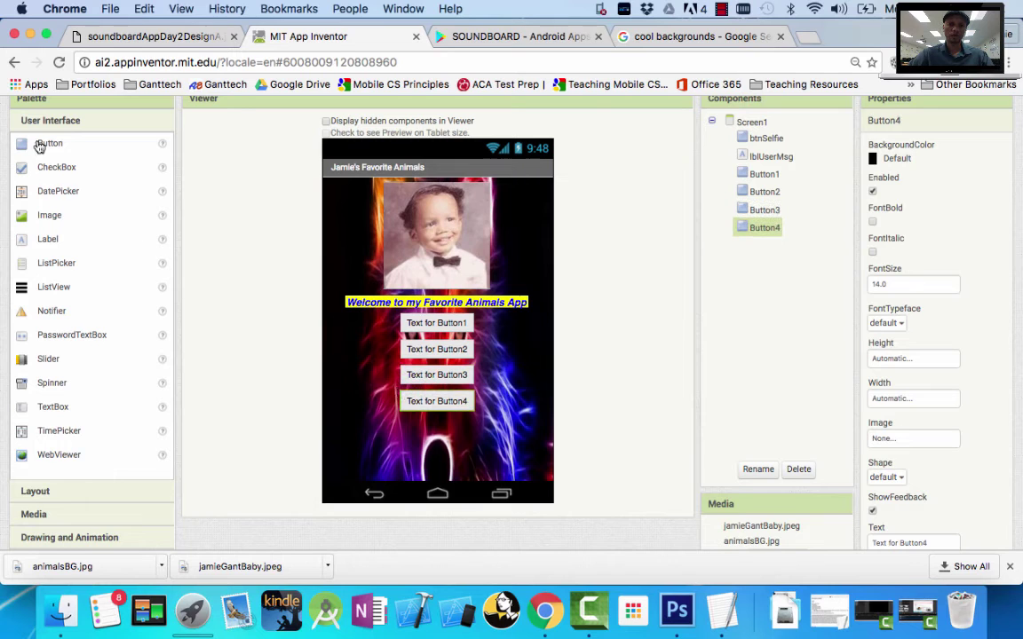
left_click_drag(39, 146, 353, 397)
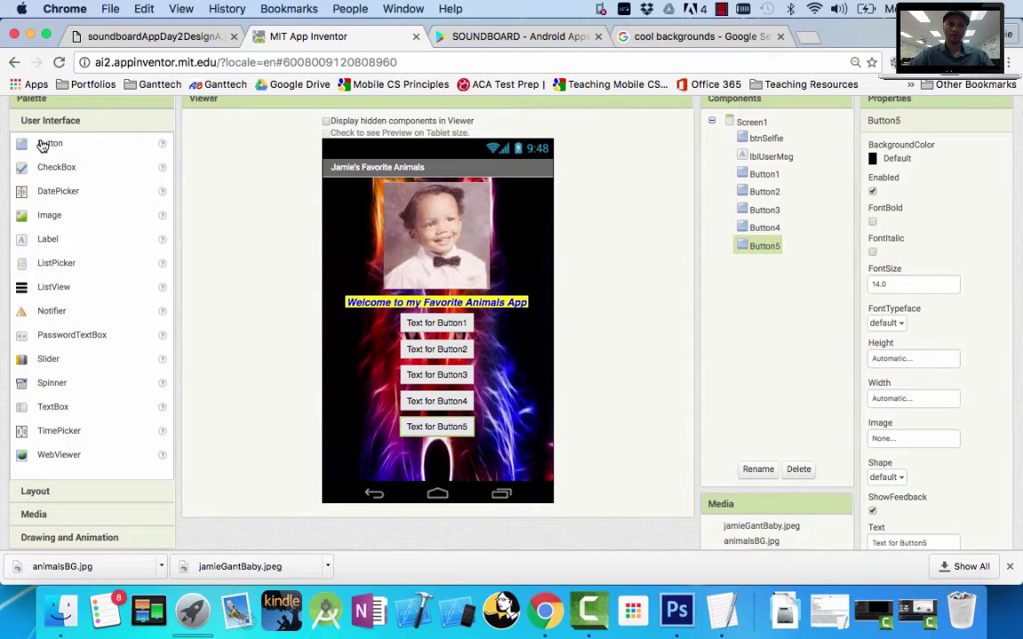
left_click_drag(43, 146, 455, 455)
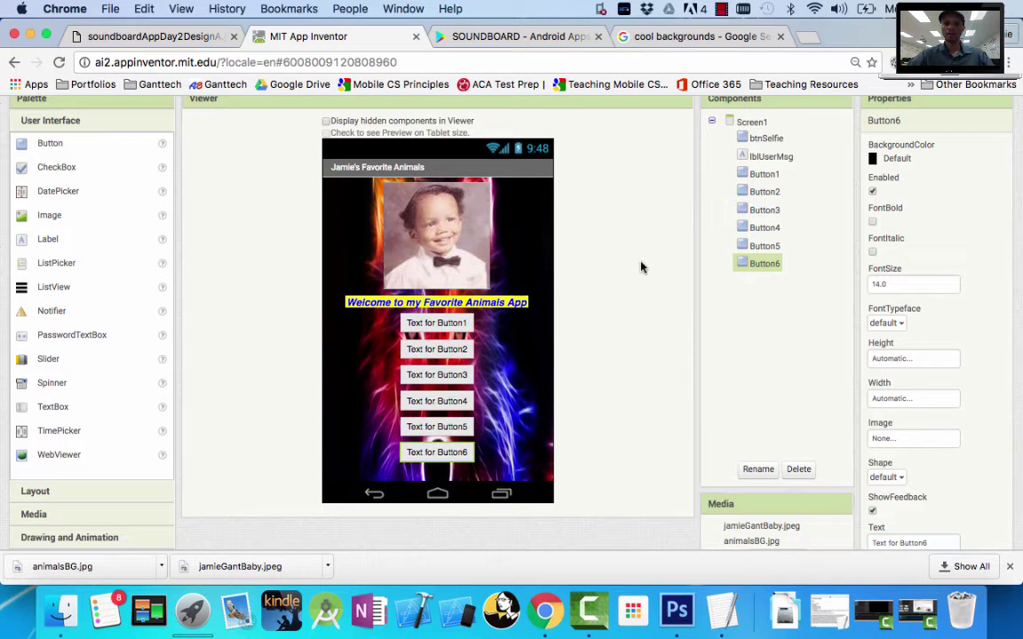
left_click(531, 44)
Step: Load soundbible.com in the browser
left_click(454, 61)
type("sound")
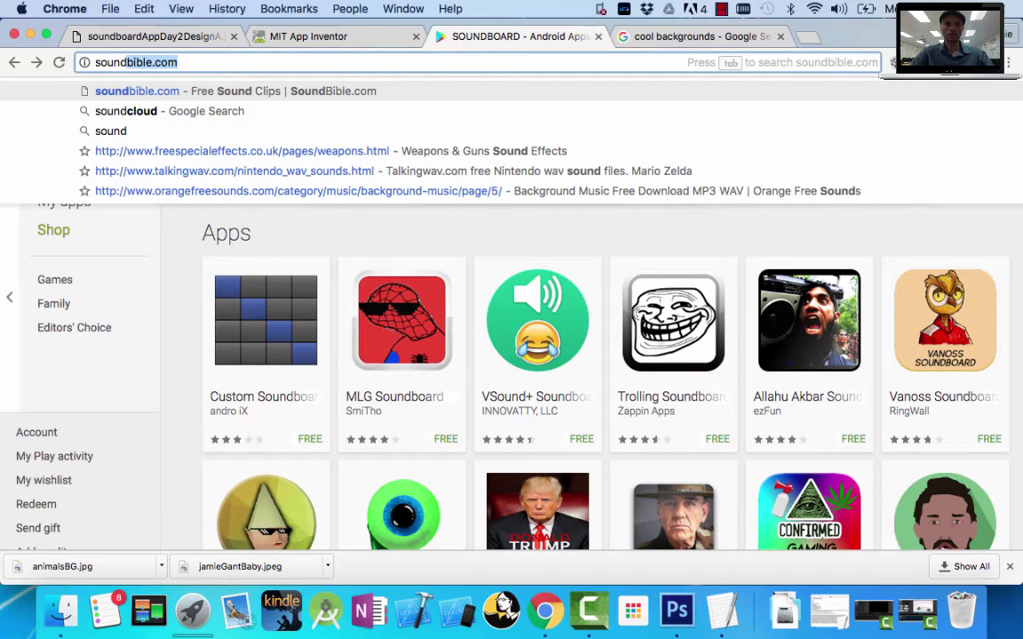
key("Return")
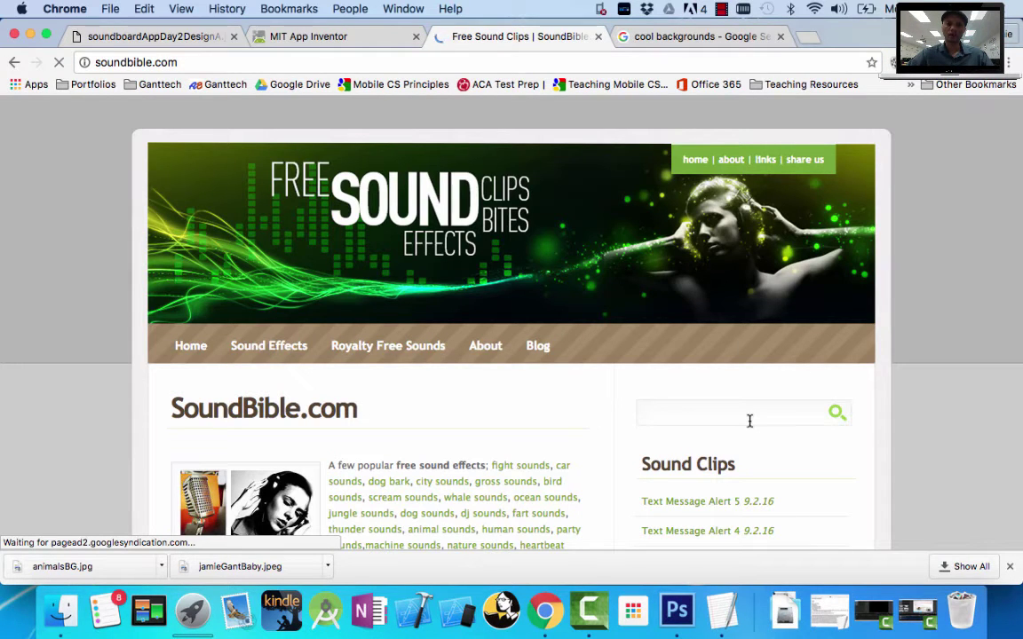
scroll(747, 424, "down", 1)
Step: Search SoundBible for 'animal' sounds
left_click(715, 378)
type("animal")
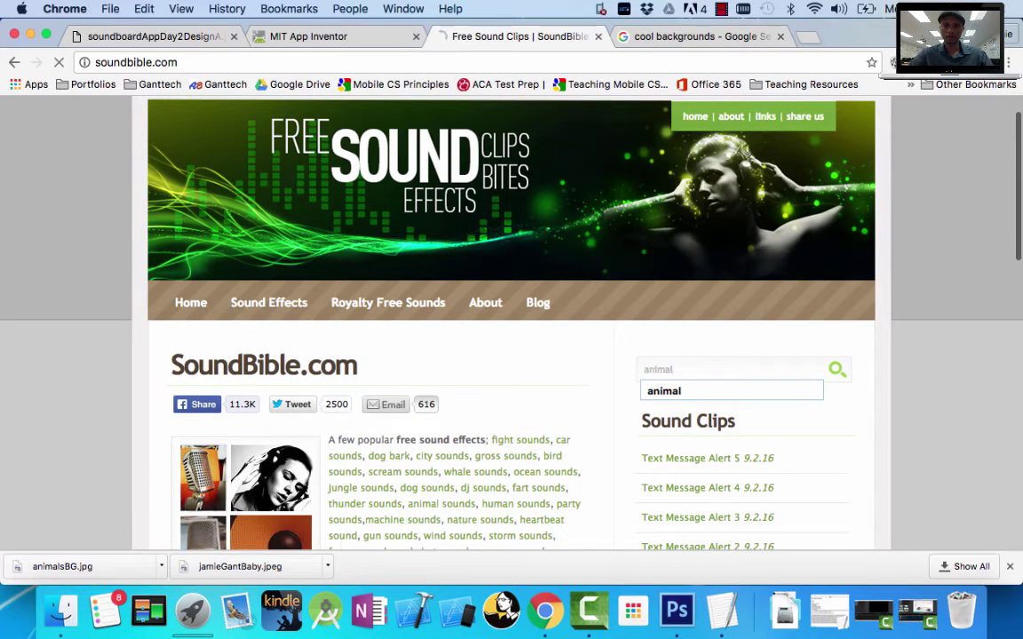
key("Return")
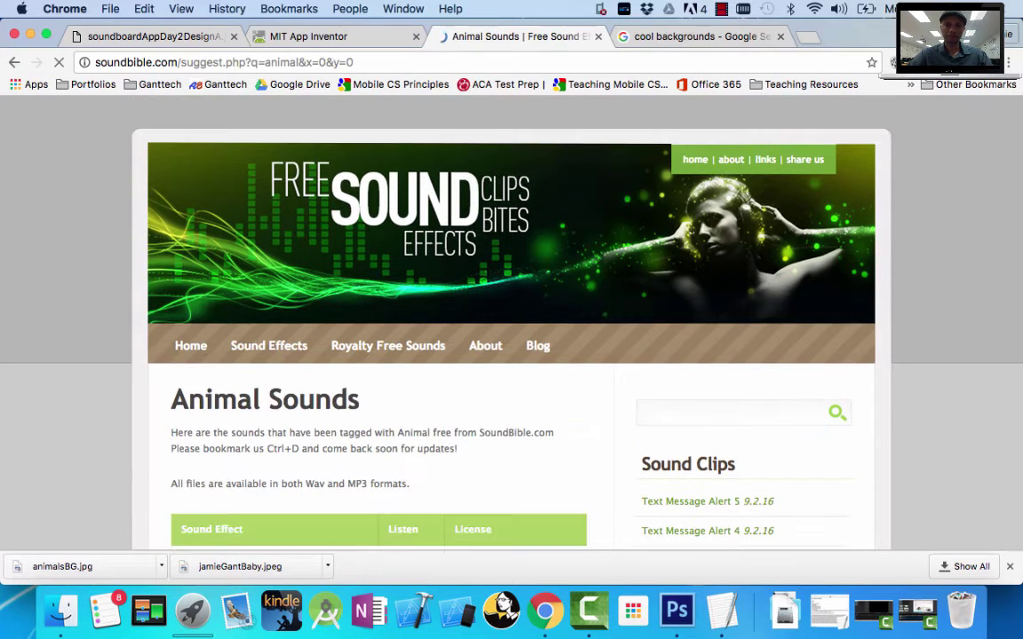
scroll(505, 399, "down", 2)
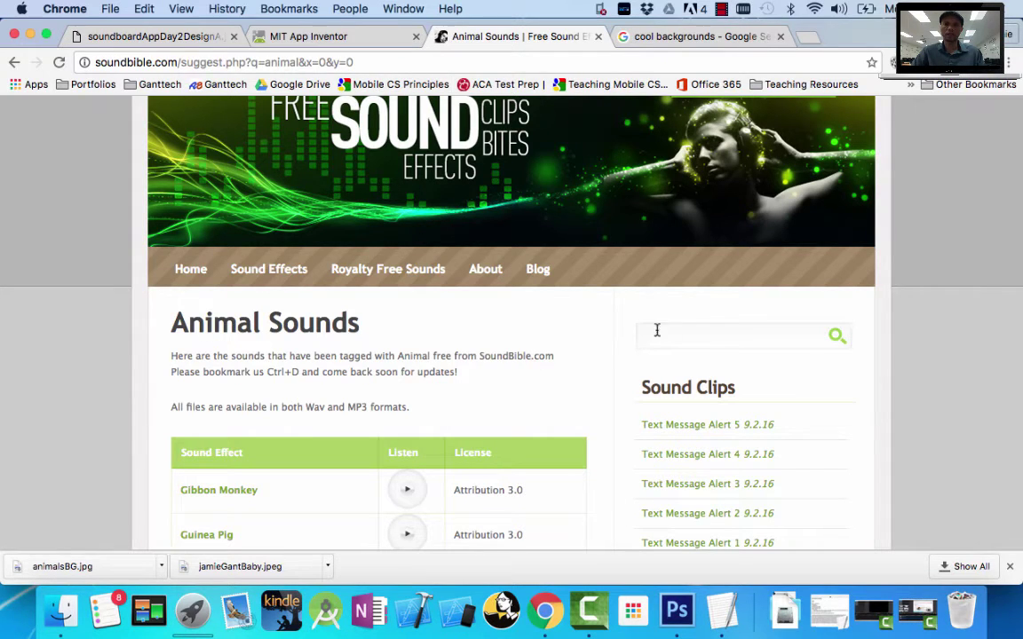
Step: Scroll through SoundBible's Animal Sounds table, then glance at the App Inventor project
scroll(500, 368, "down", 5)
scroll(500, 368, "down", 20)
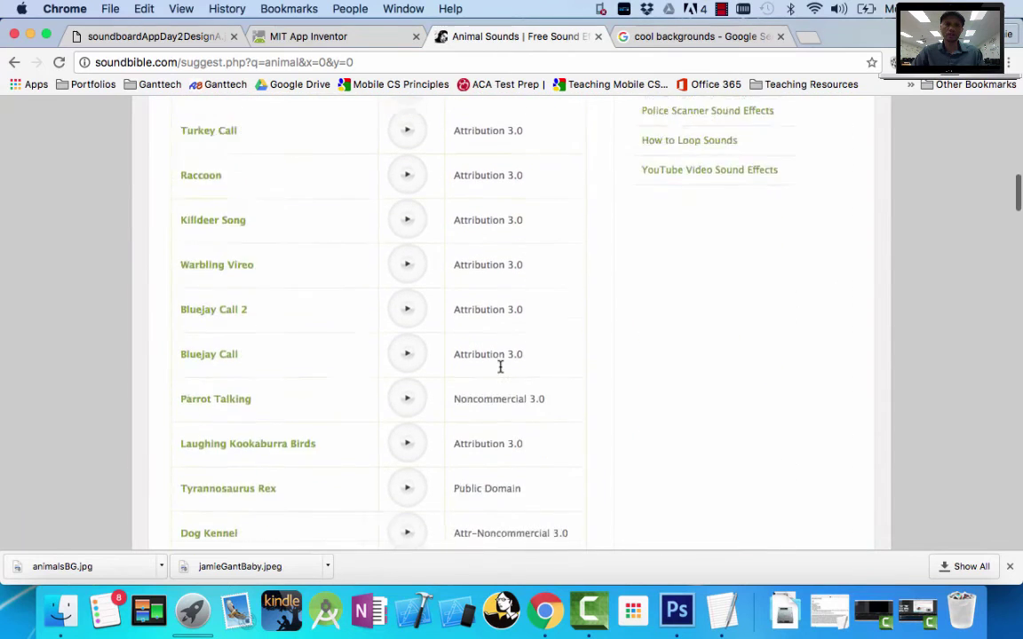
scroll(500, 373, "down", 15)
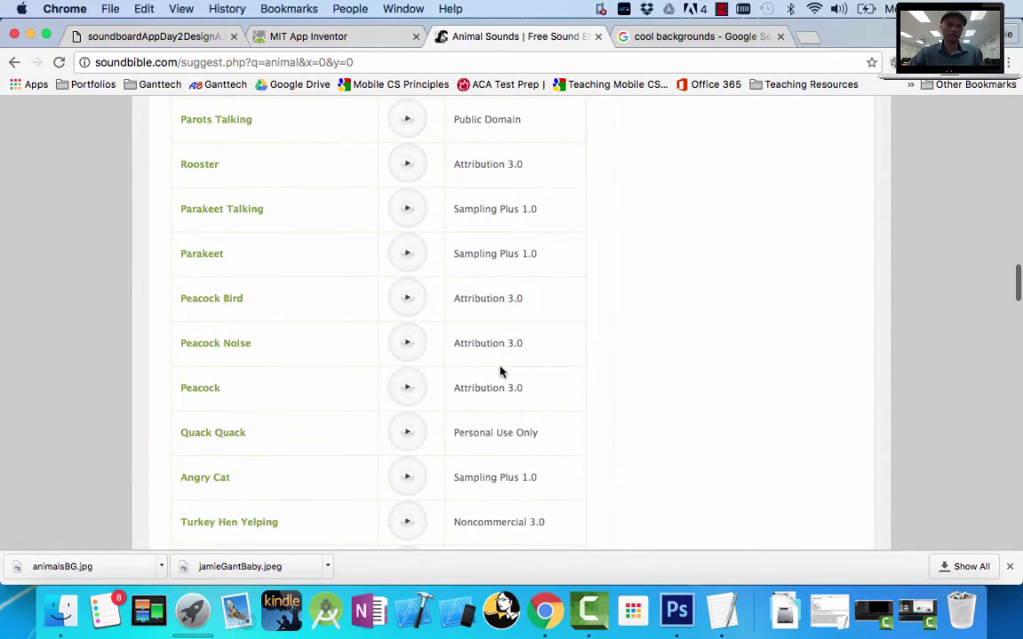
scroll(499, 372, "down", 5)
scroll(498, 369, "down", 2)
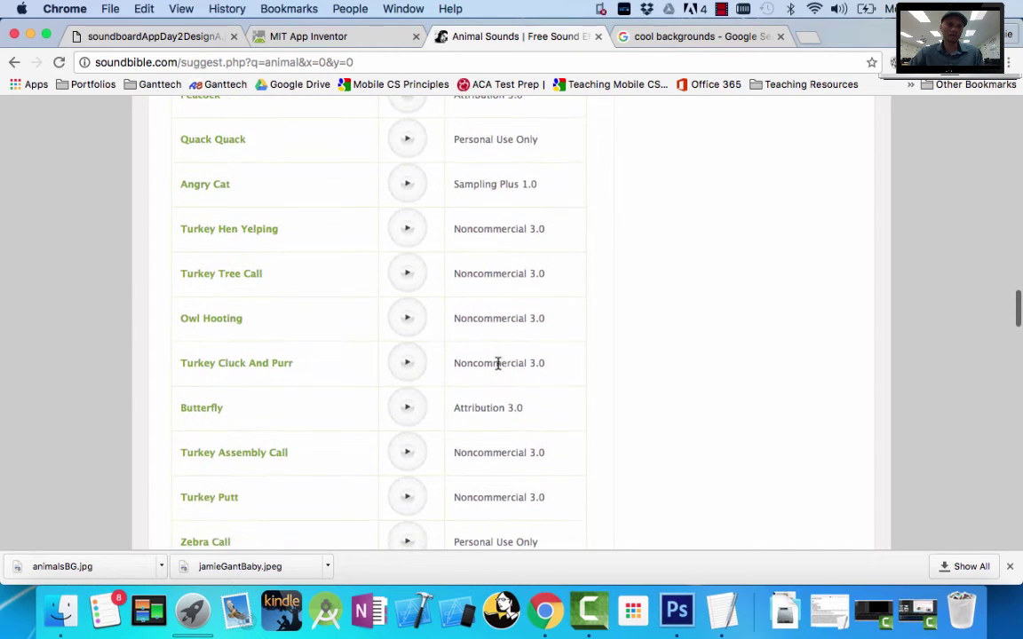
scroll(329, 415, "down", 5)
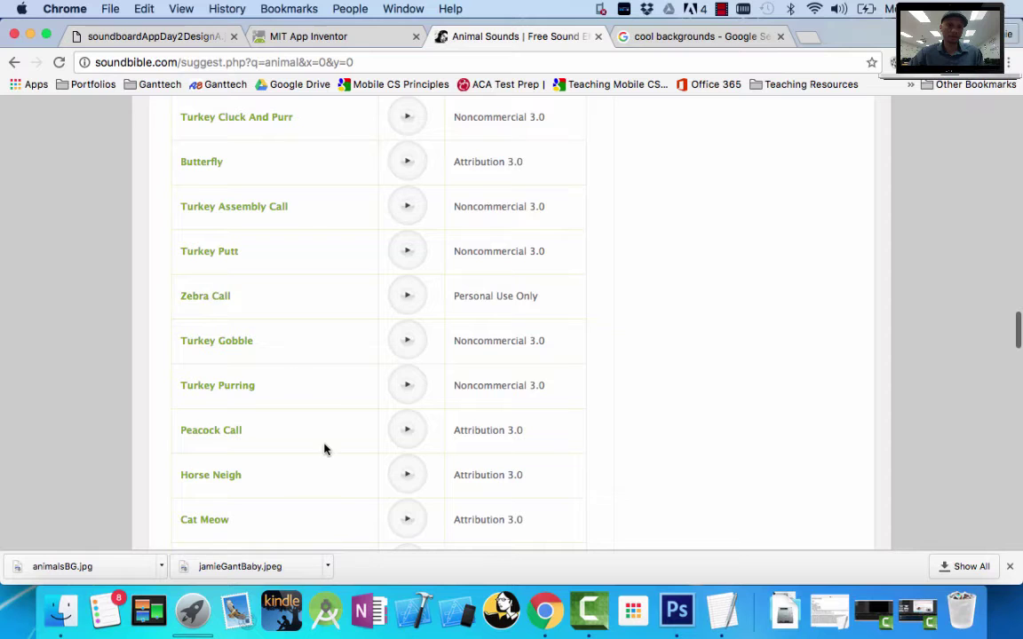
scroll(324, 448, "down", 8)
scroll(325, 449, "down", 5)
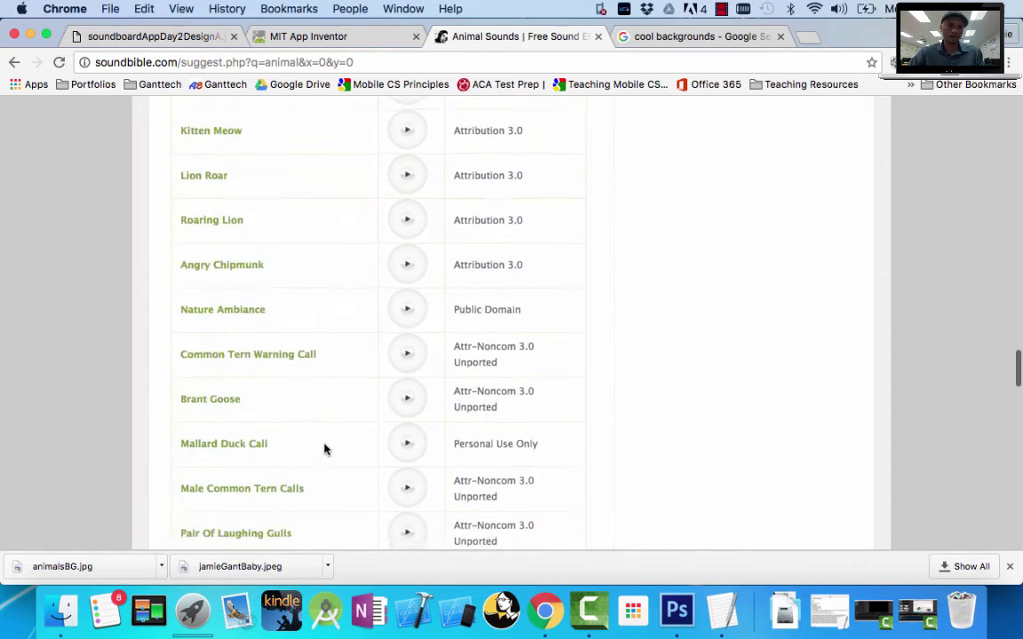
scroll(299, 417, "up", 1)
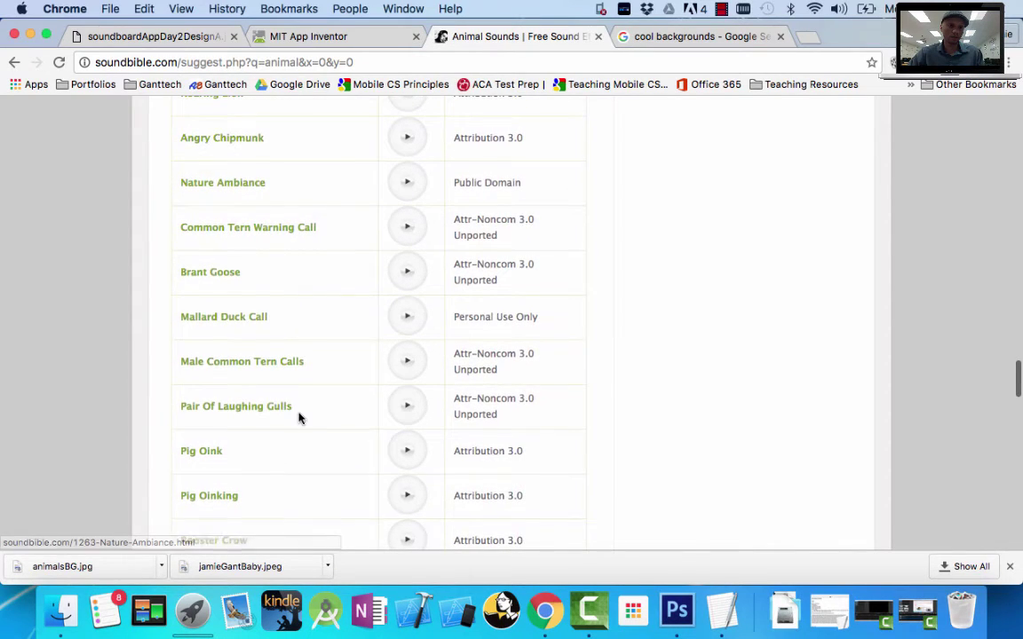
scroll(299, 418, "down", 7)
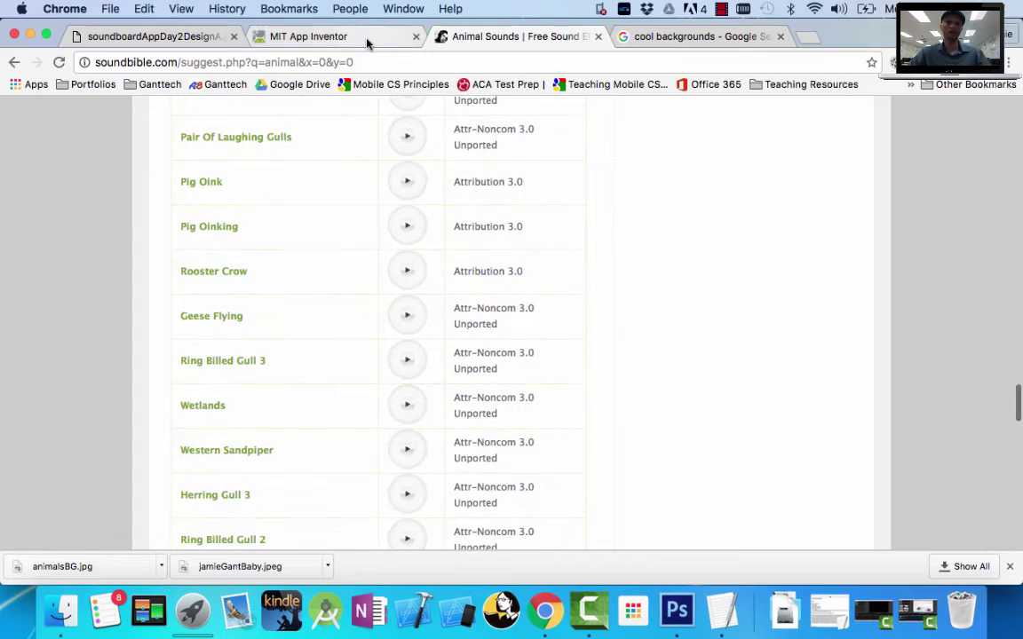
left_click(330, 35)
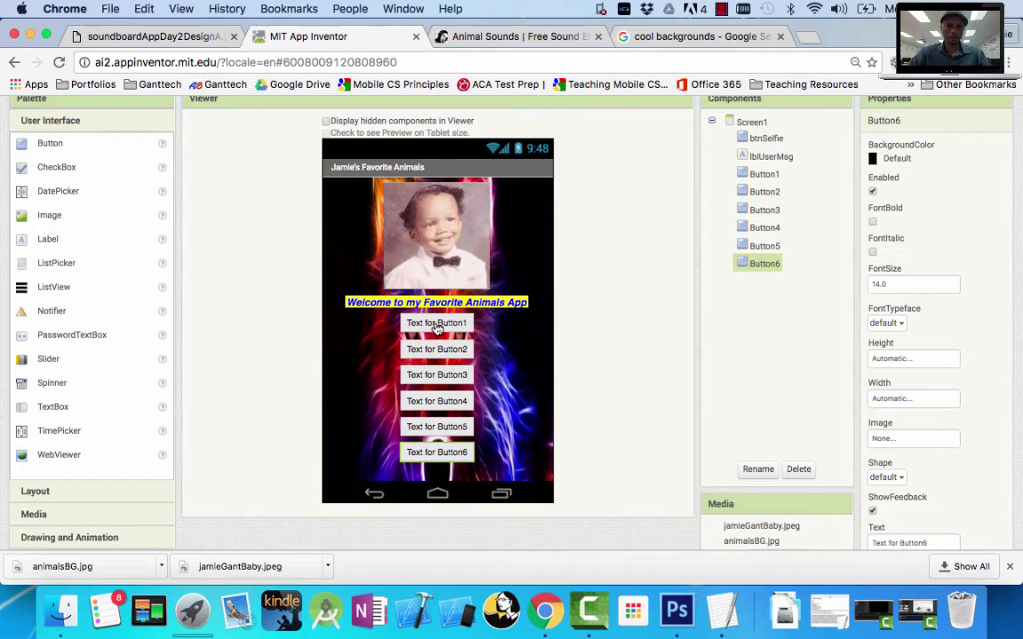
Step: Browse further through the animal sounds list, then return to the App Inventor designer
left_click(494, 38)
scroll(259, 451, "down", 6)
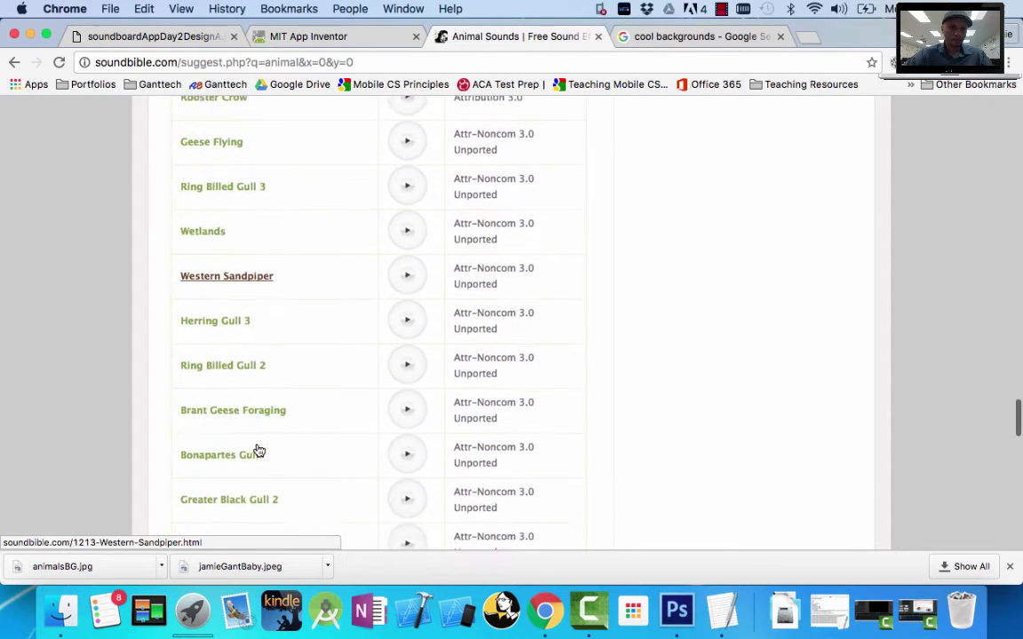
scroll(258, 451, "down", 8)
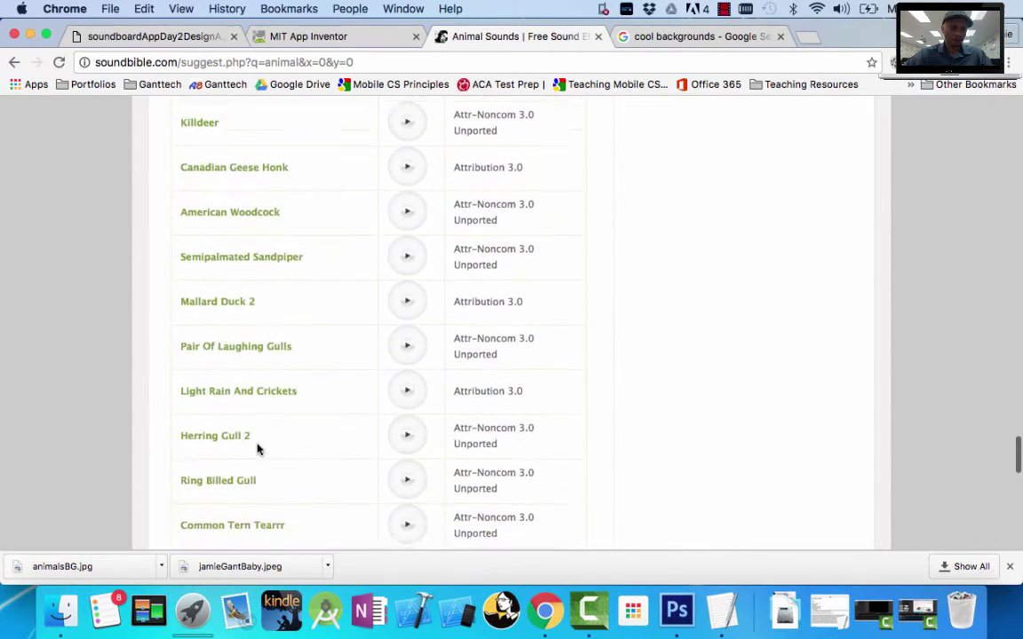
scroll(258, 450, "down", 3)
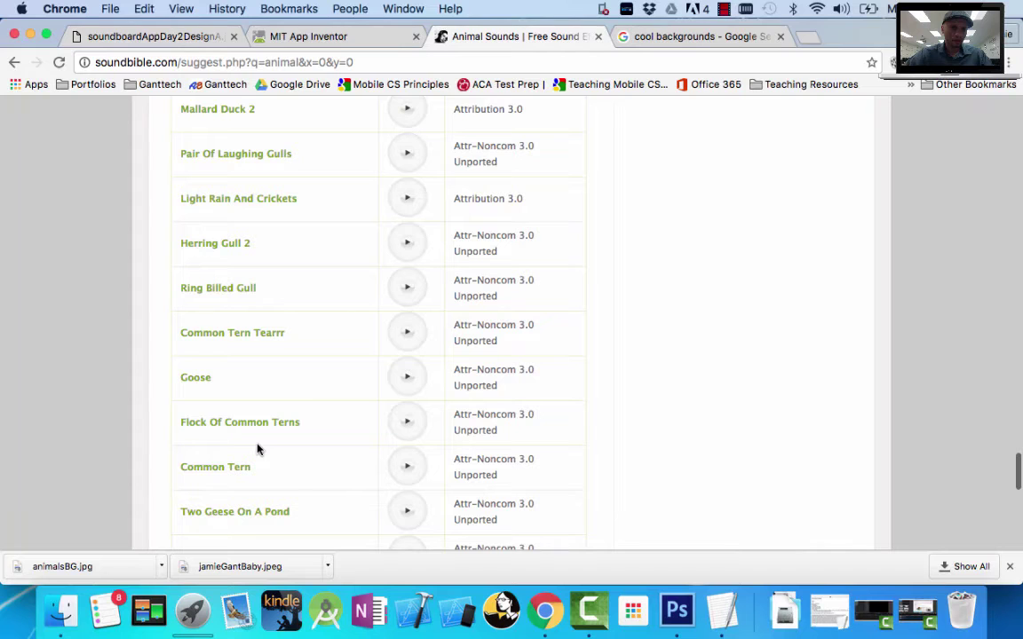
scroll(269, 396, "down", 5)
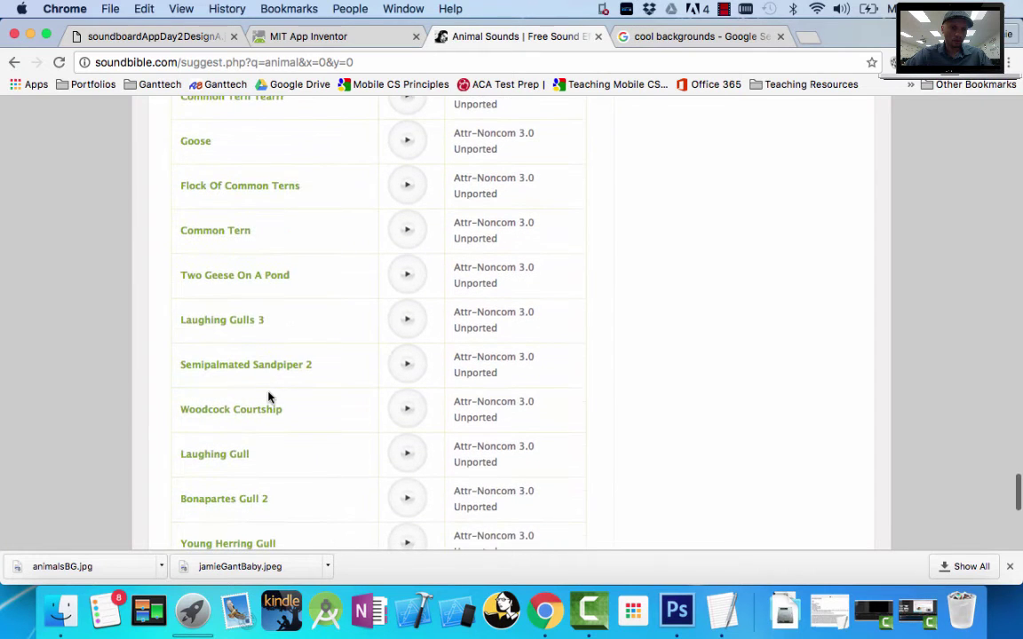
scroll(269, 397, "up", 20)
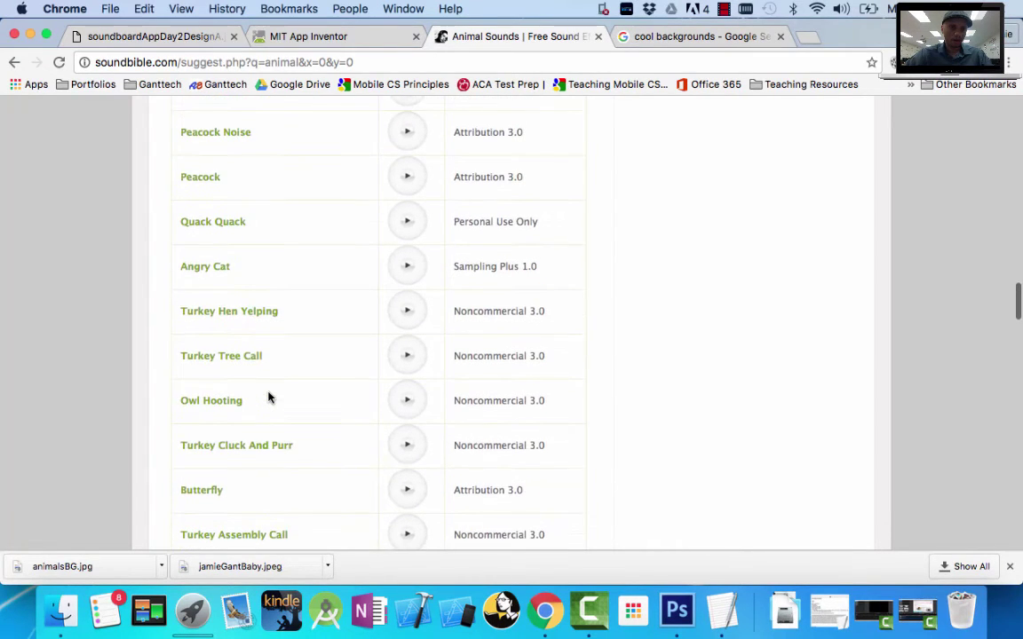
left_click(276, 36)
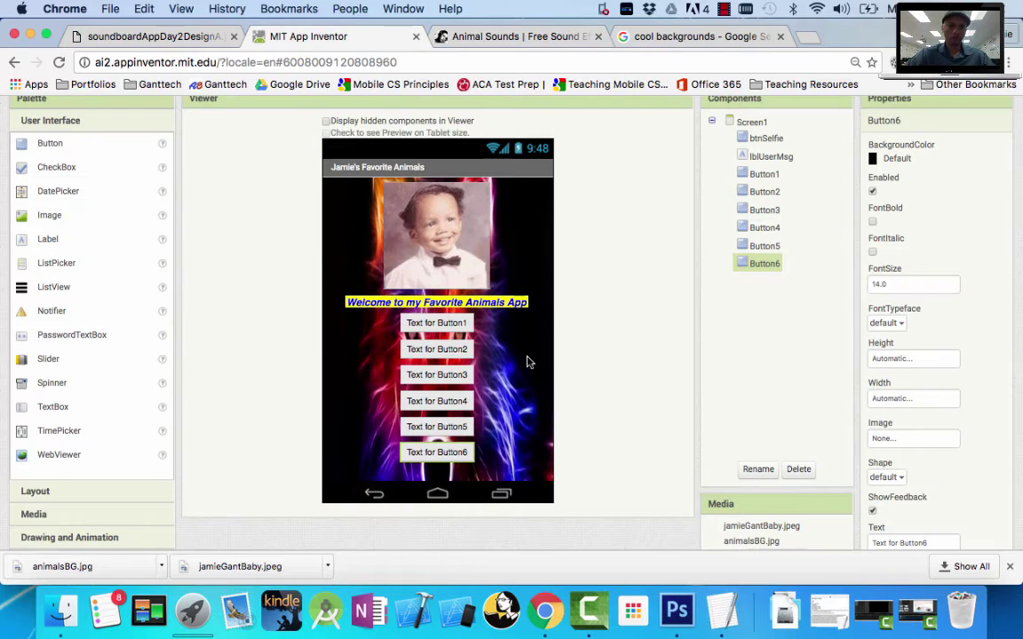
Step: Rename Button1 to btnAngryCat and give it a Red background colour
left_click(458, 325)
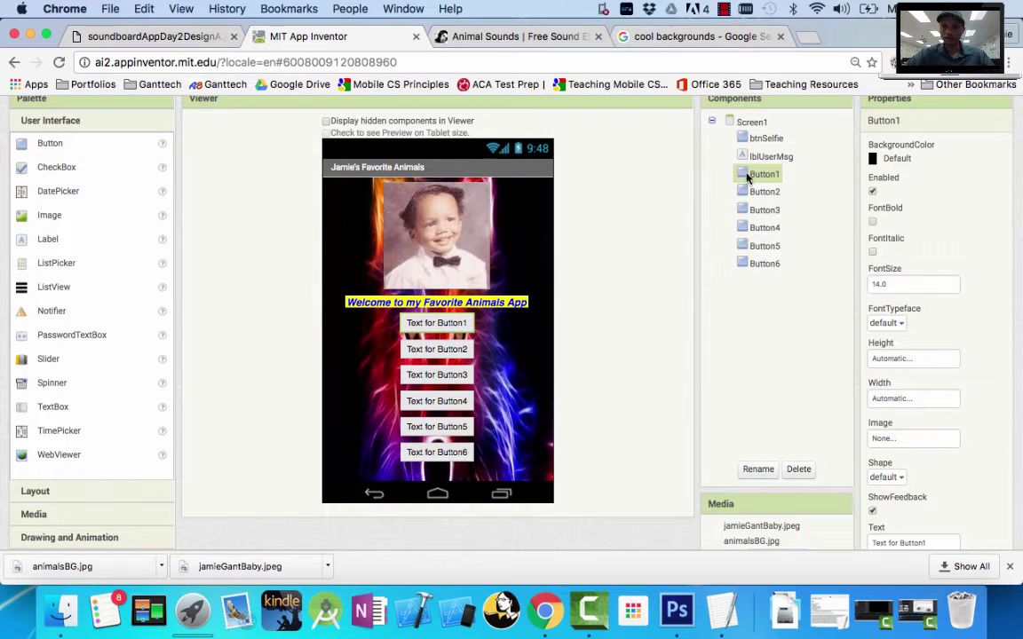
left_click(758, 470)
type("btnAngryCat")
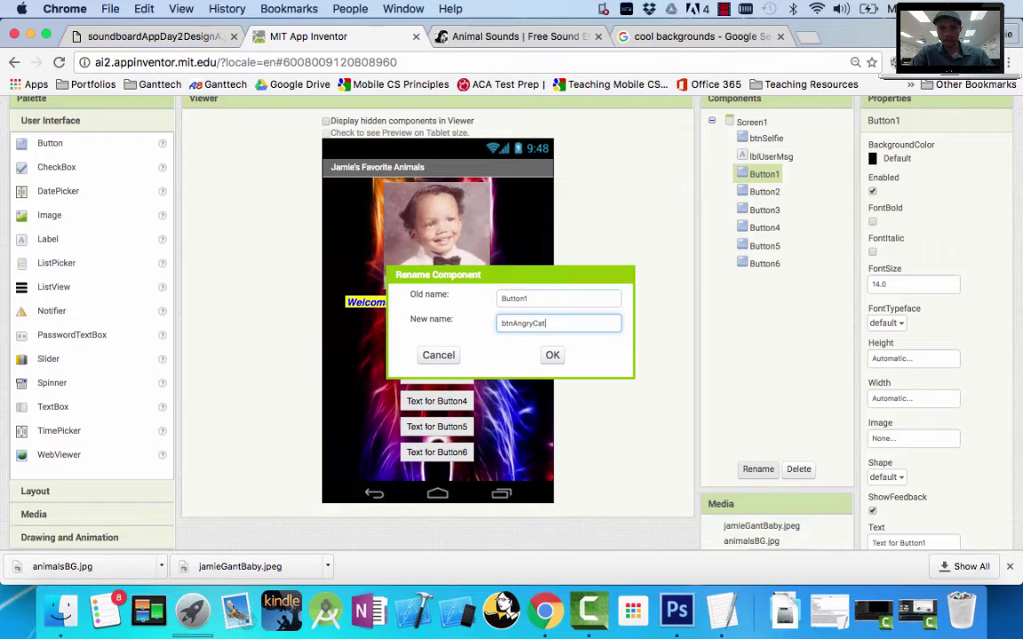
key("Return")
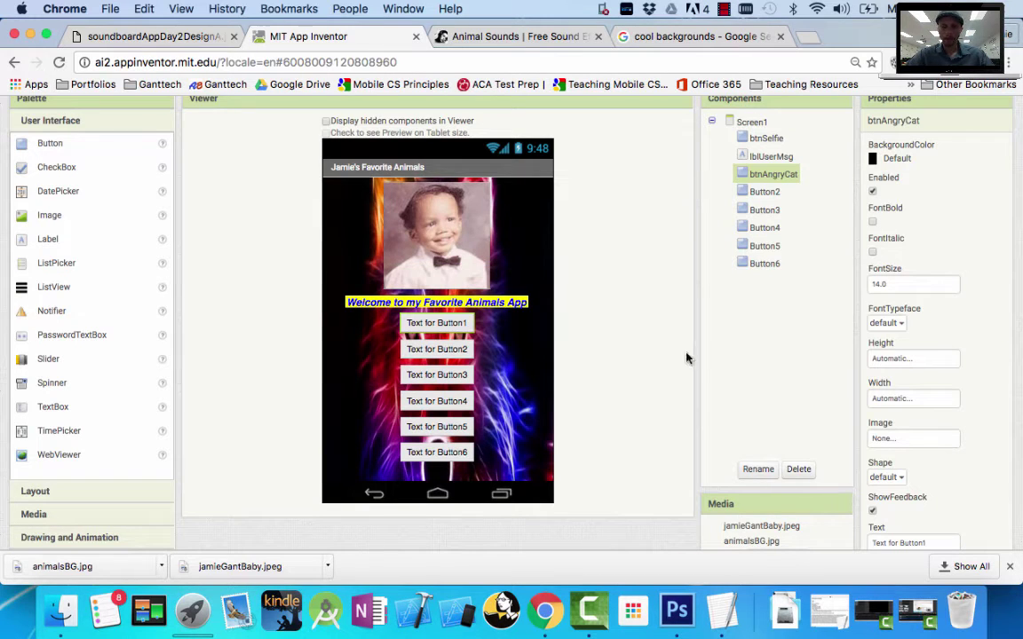
left_click(895, 163)
left_click(896, 382)
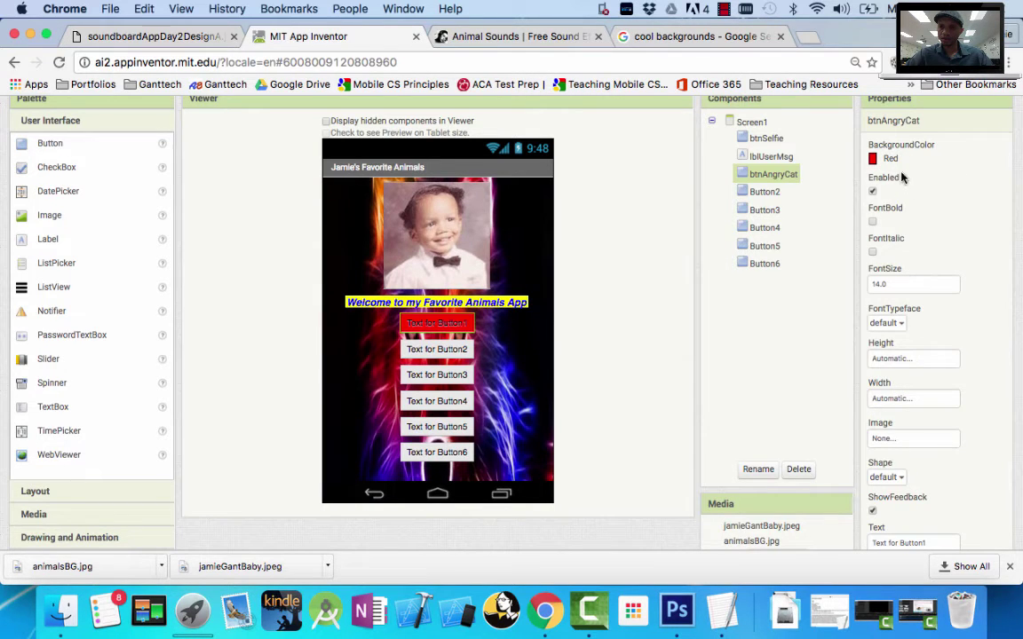
Step: Set btnAngryCat's text to ANGRY CAT with font size 20
scroll(926, 427, "down", 2)
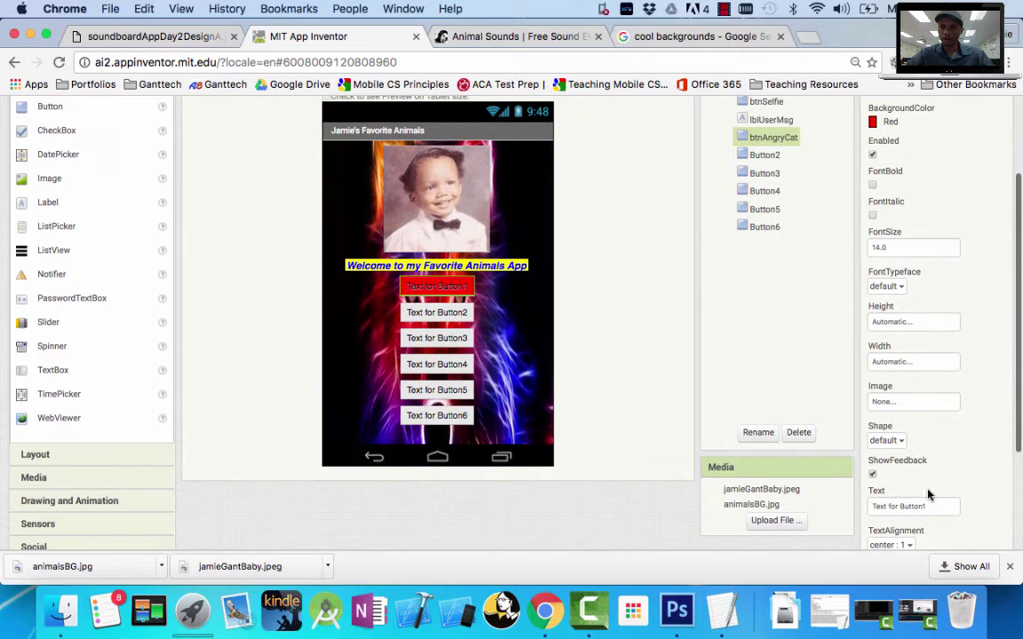
left_click(928, 506)
type("ANG")
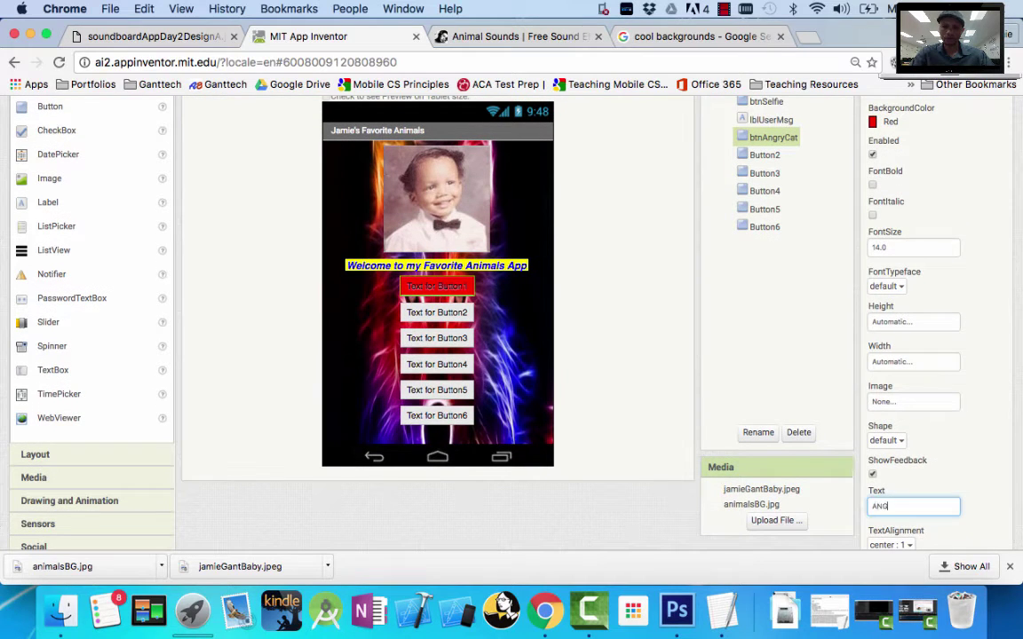
type("RY CAT")
key("Return")
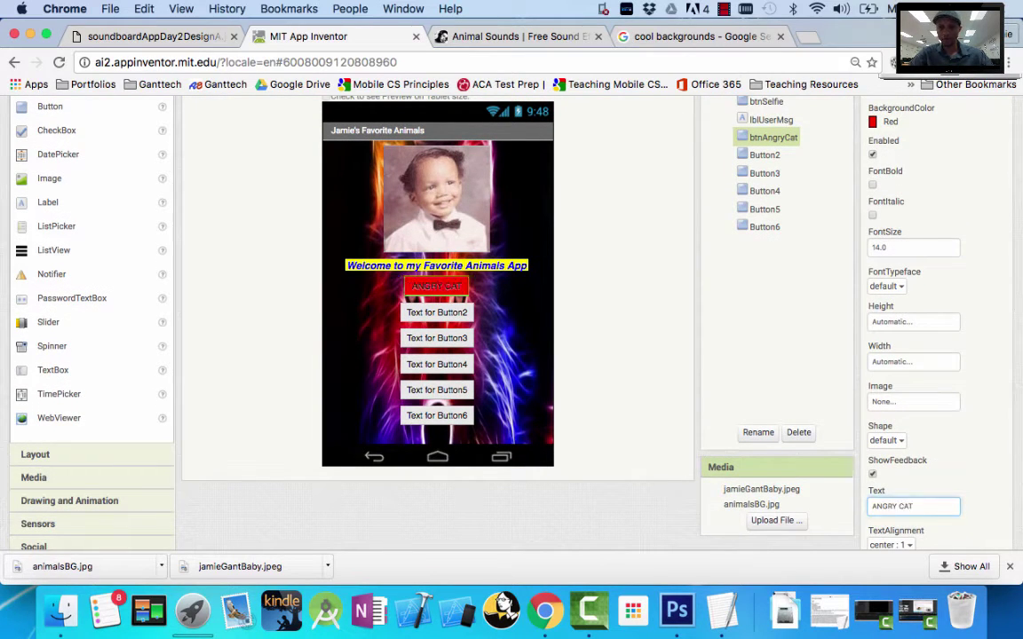
left_click(916, 361)
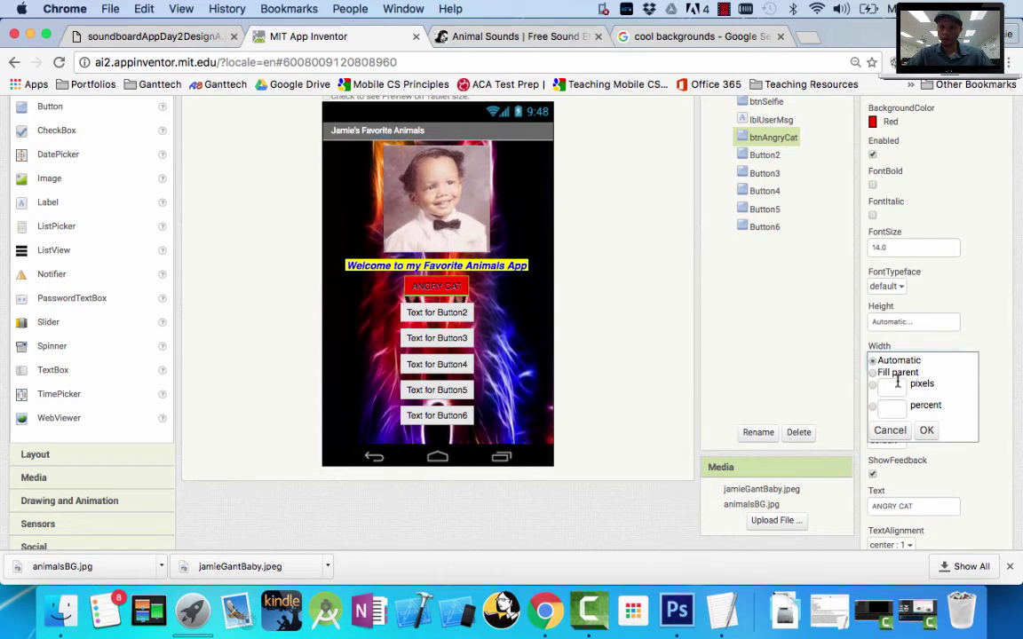
left_click(946, 322)
left_click(826, 233)
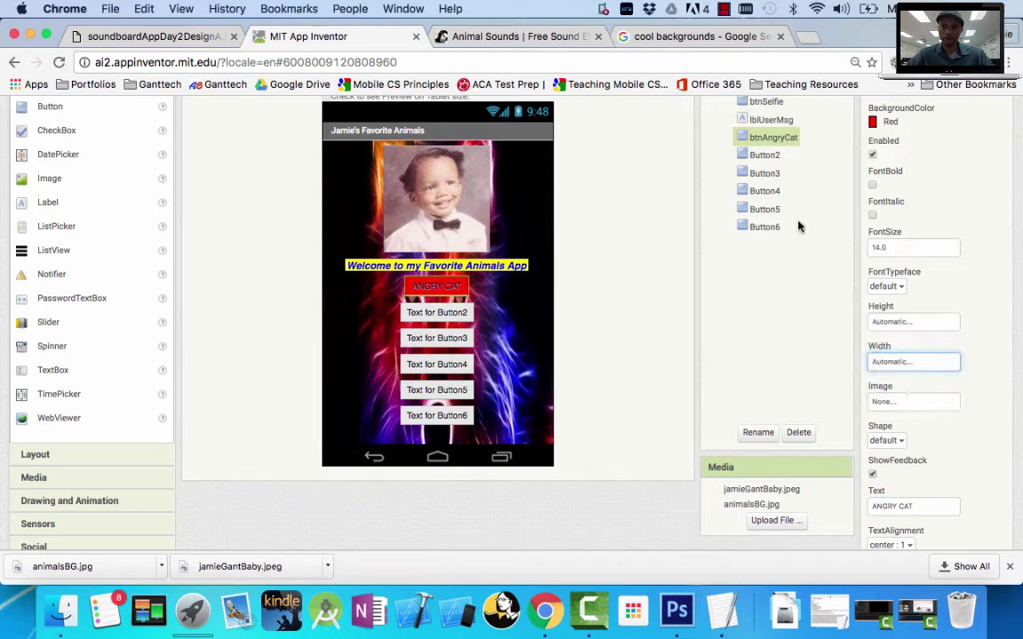
left_click(816, 245)
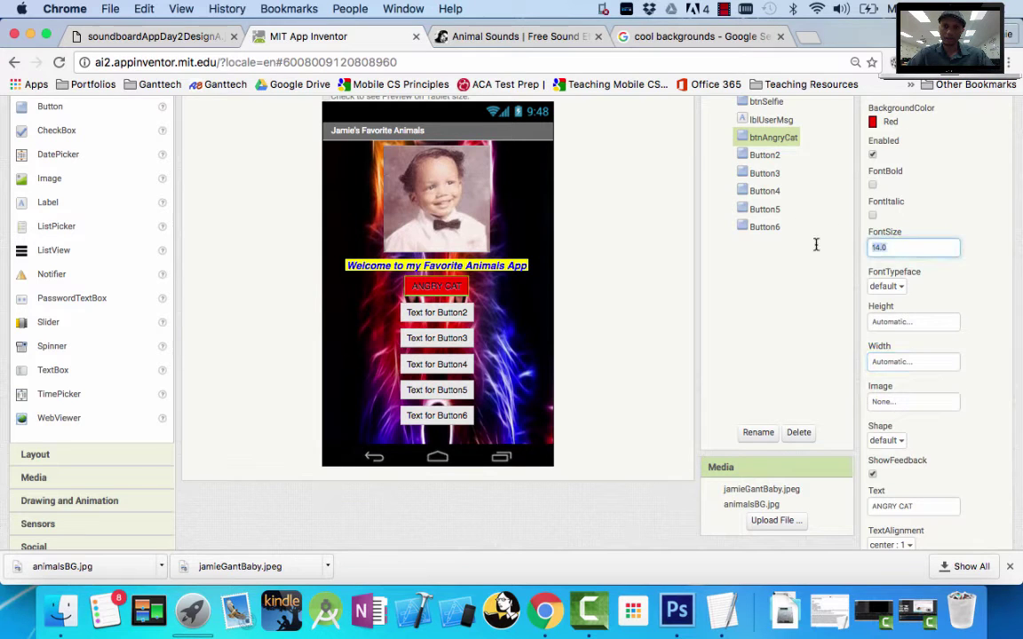
type("20")
key("Return")
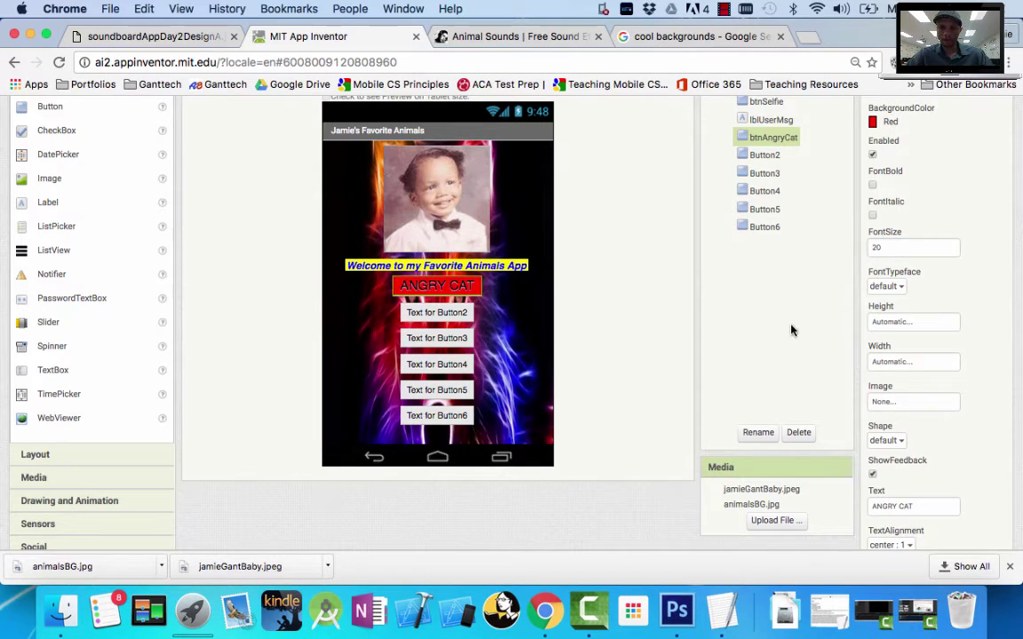
Step: Make the ANGRY CAT button 250 pixels wide, rounded and bold
left_click(906, 361)
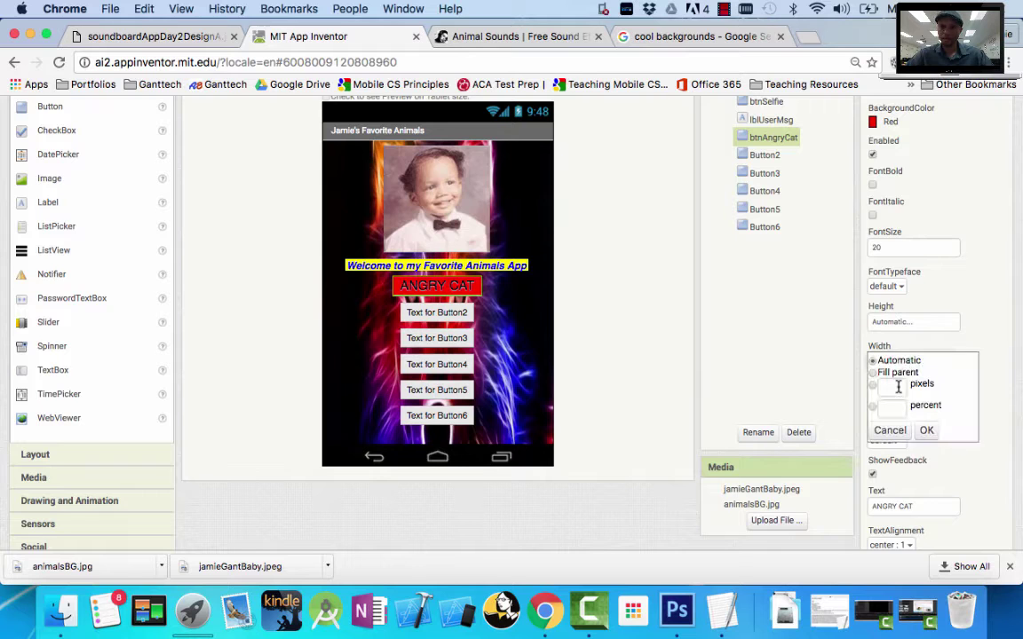
left_click(895, 387)
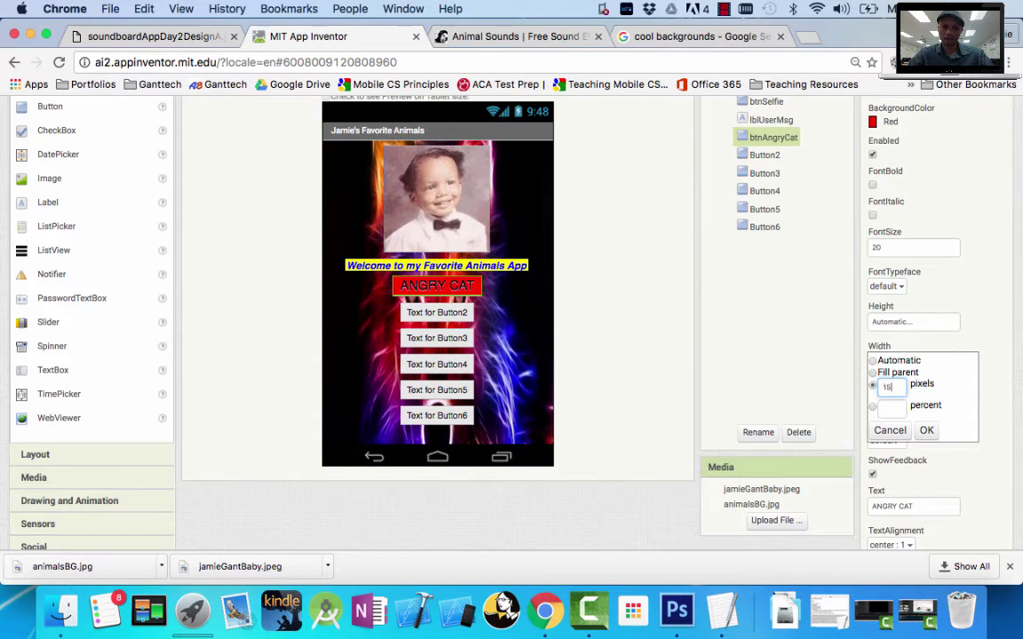
left_click(925, 433)
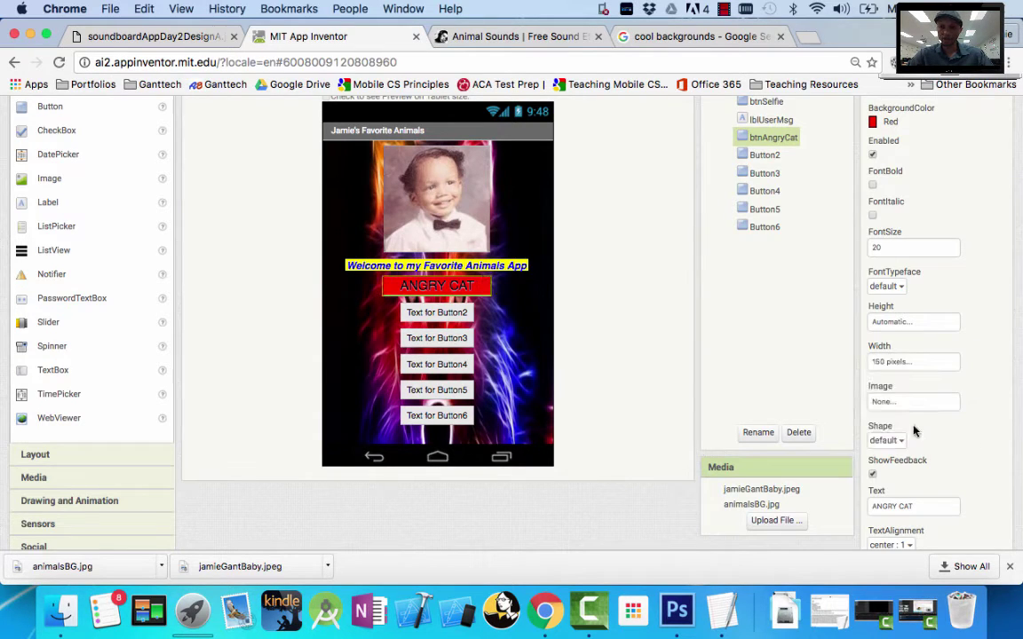
left_click(895, 368)
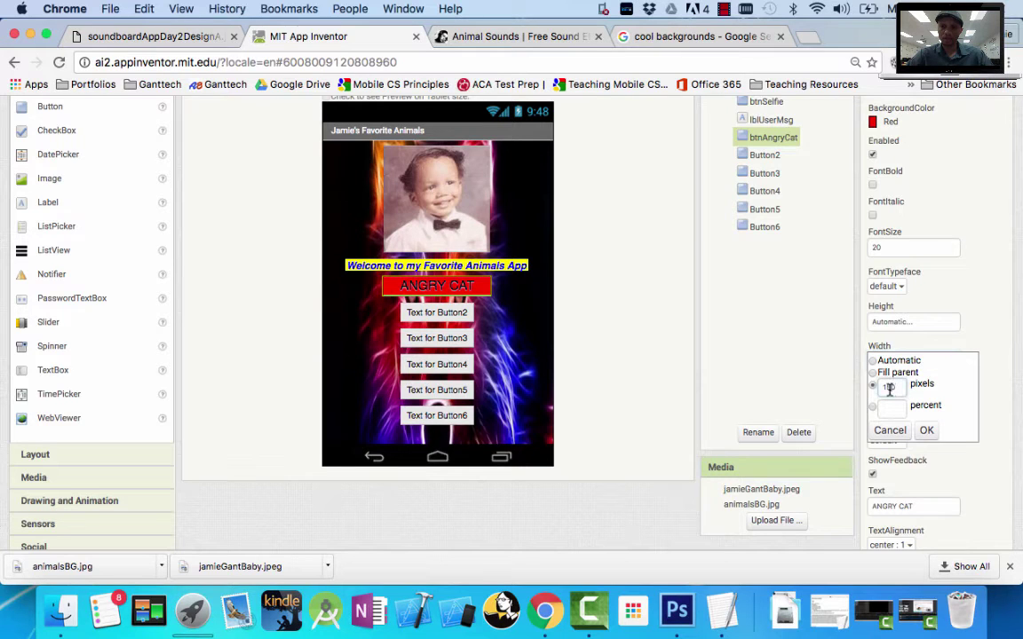
type("250")
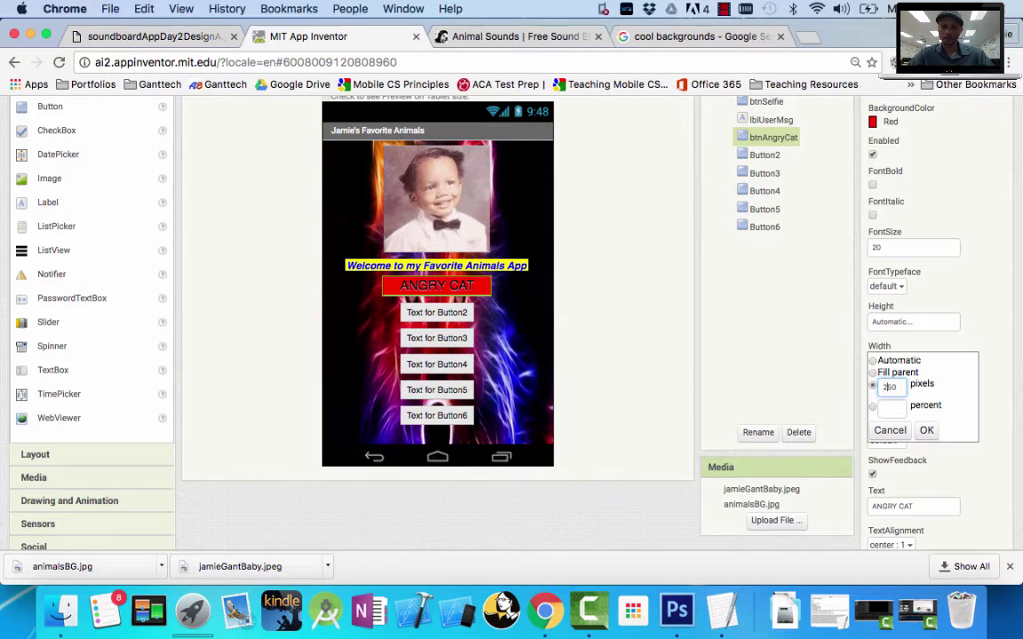
left_click(926, 430)
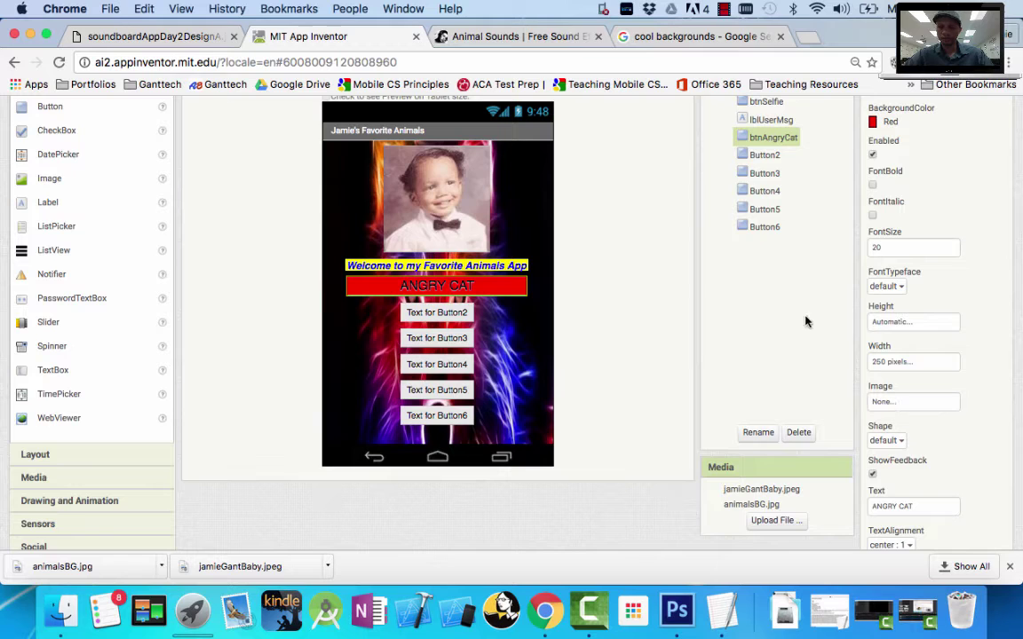
left_click(899, 442)
left_click(893, 480)
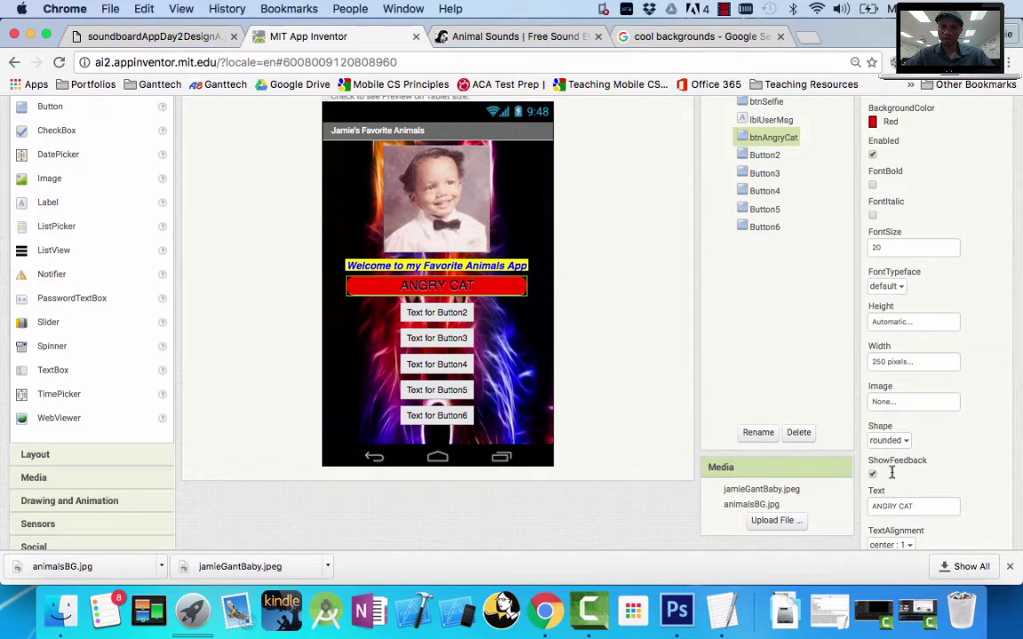
left_click(872, 187)
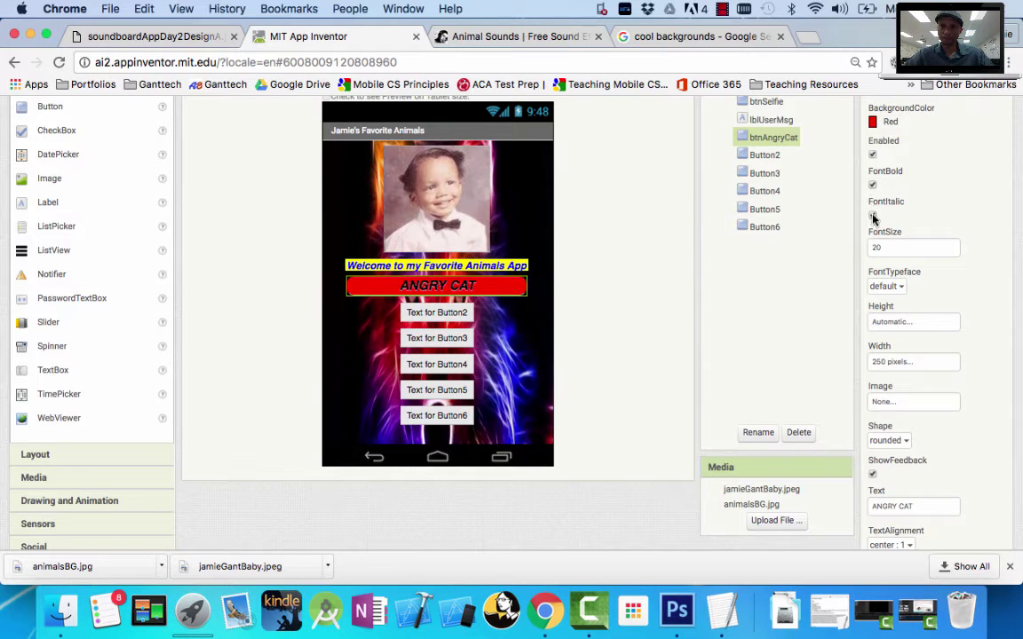
Step: Set the ANGRY CAT button's text colour to Yellow
scroll(877, 267, "down", 5)
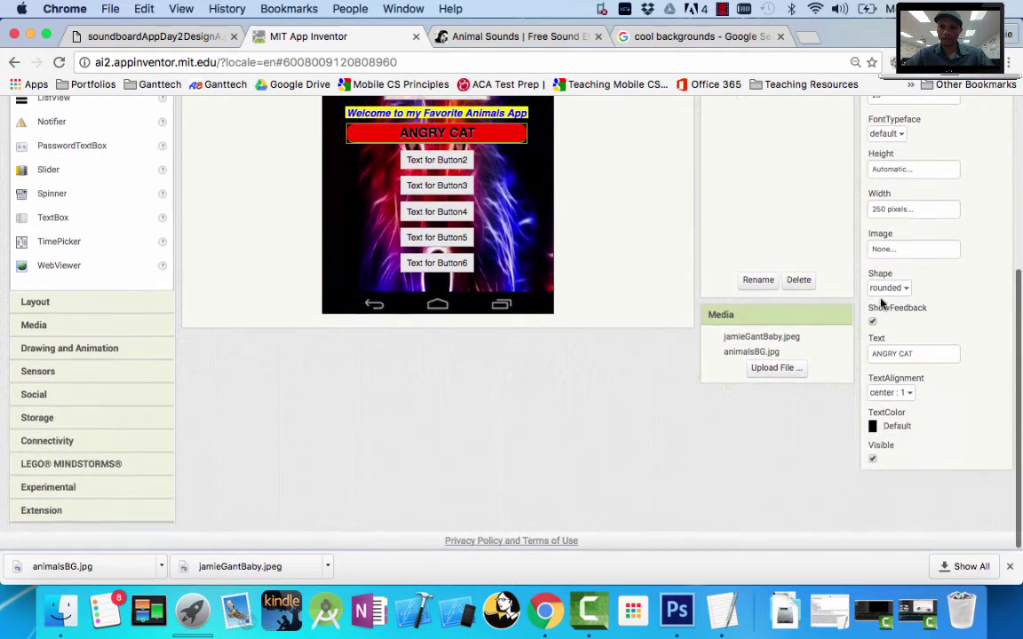
left_click(891, 426)
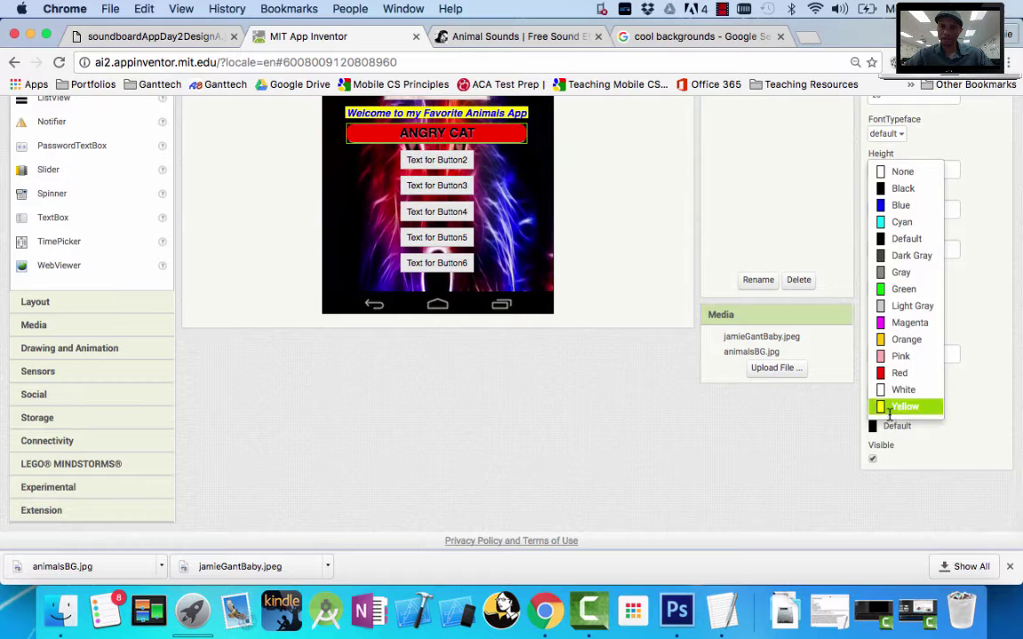
left_click(889, 409)
scroll(673, 365, "up", 3)
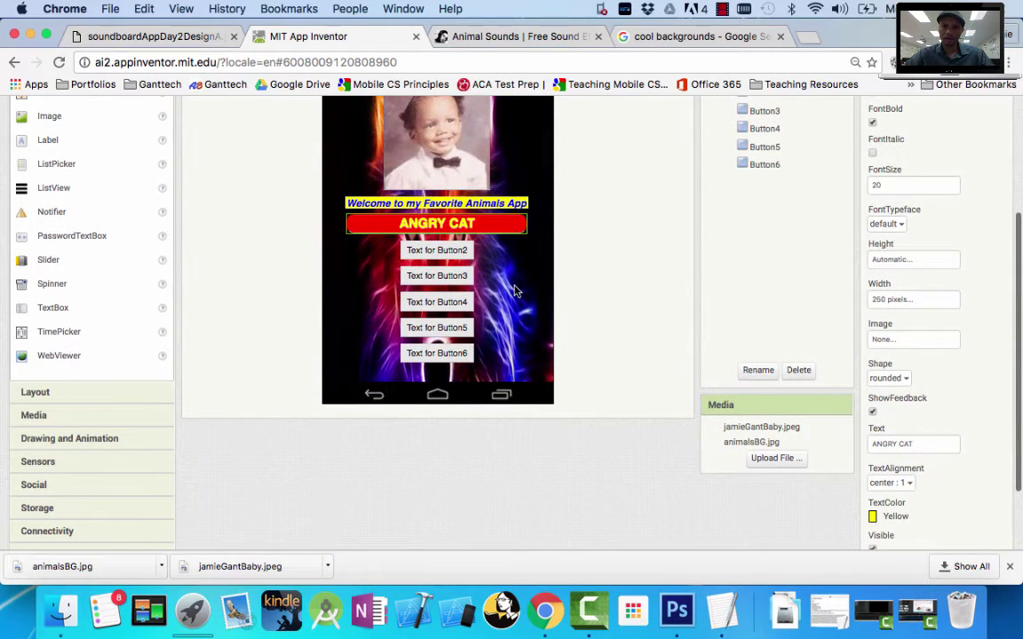
scroll(515, 291, "up", 2)
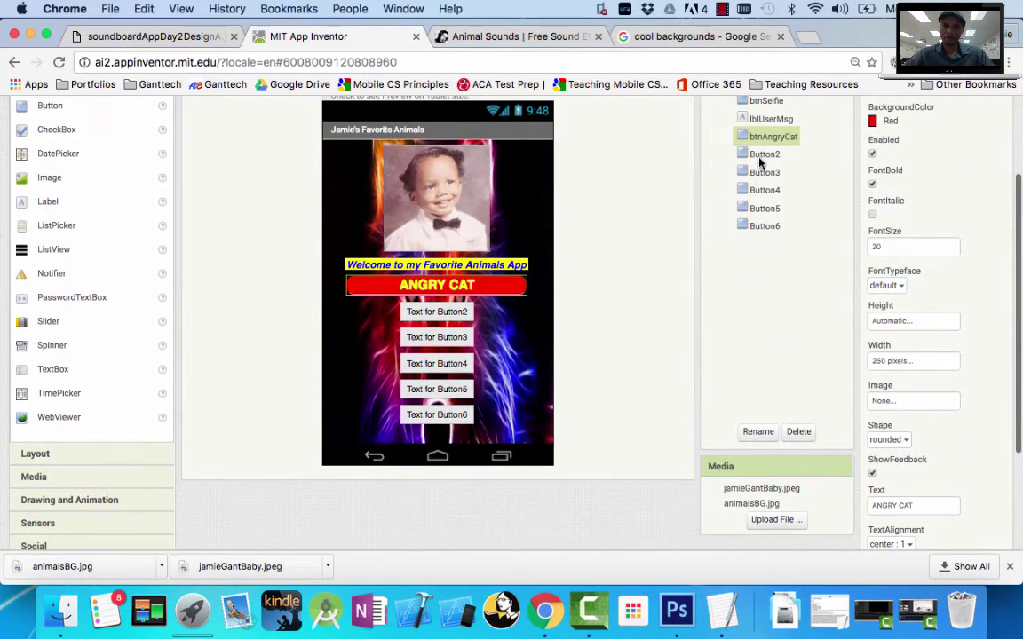
left_click(762, 155)
left_click(768, 137)
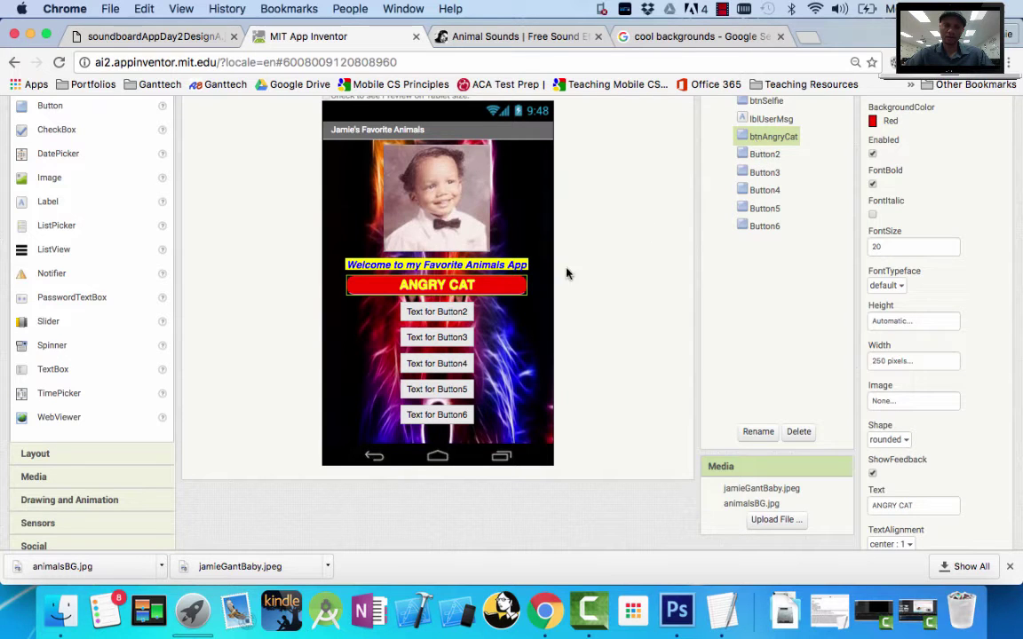
left_click(457, 35)
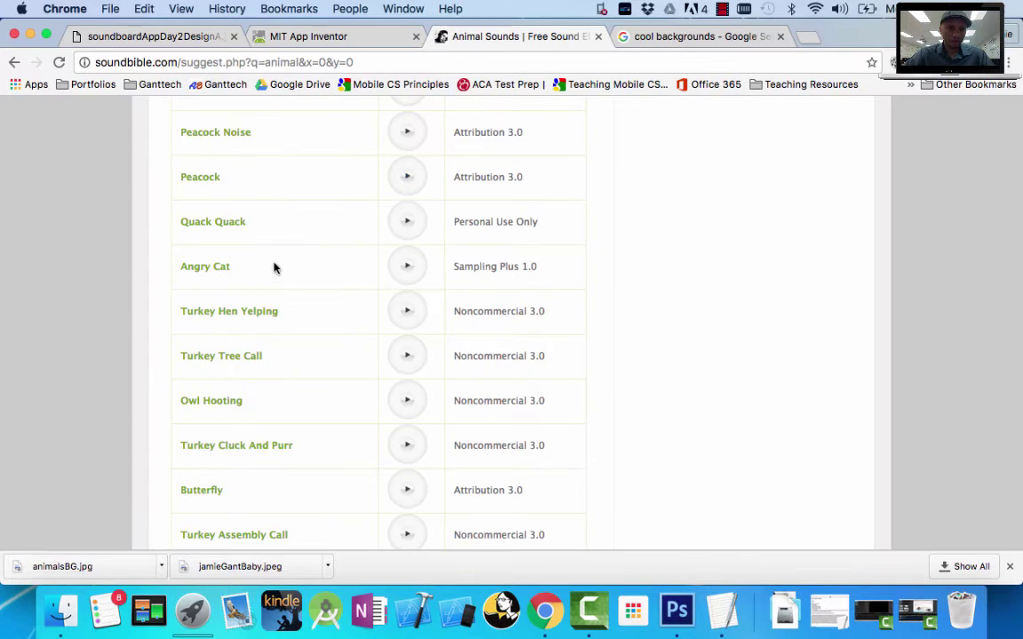
Step: Open the Angry Cat sound page from the animal sounds results
left_click(206, 270, "super")
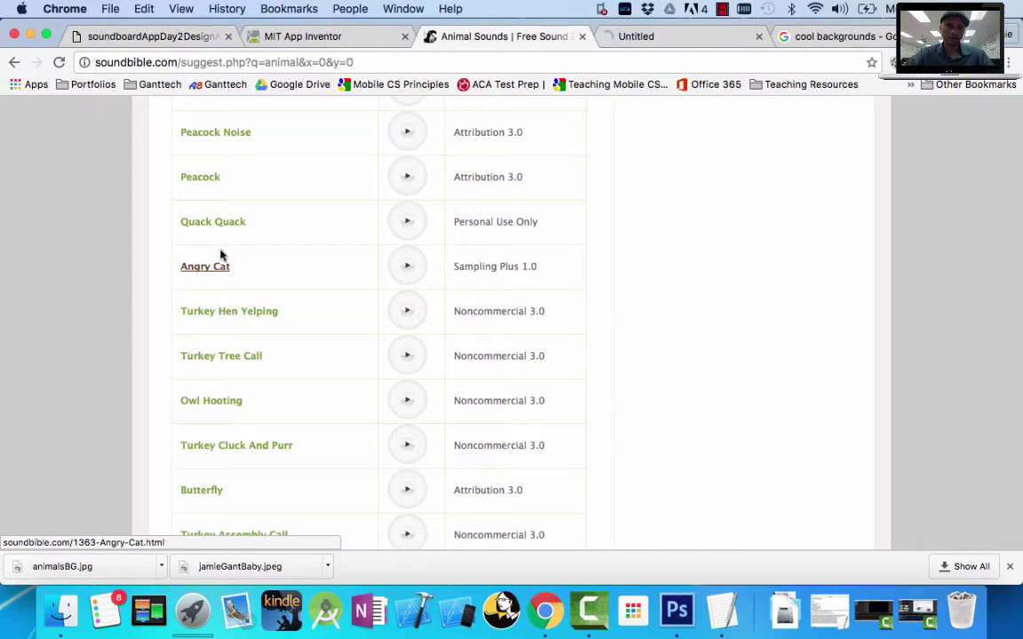
left_click(636, 37)
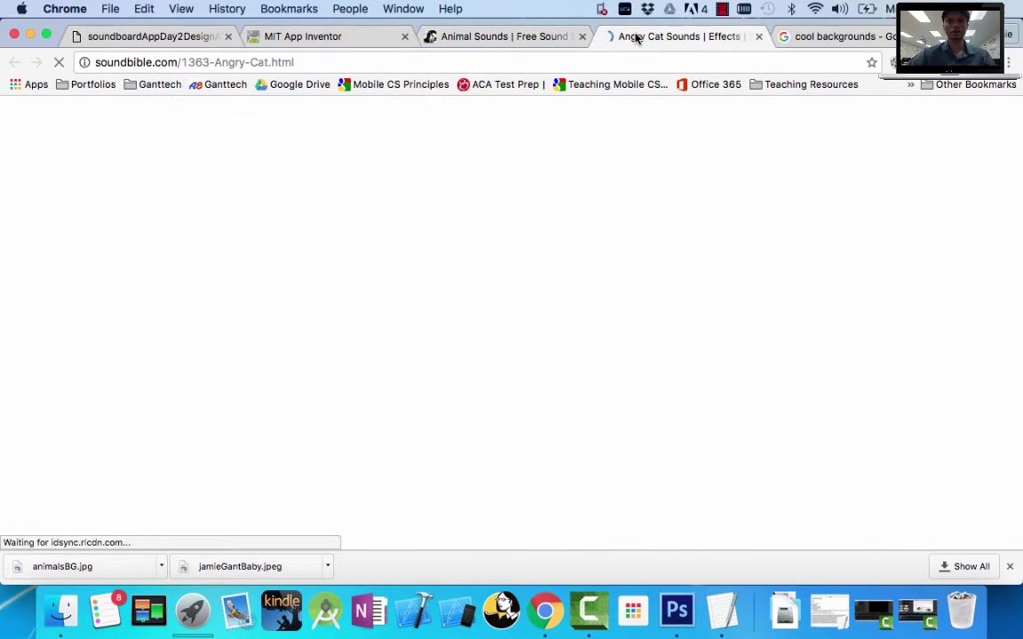
scroll(362, 395, "down", 3)
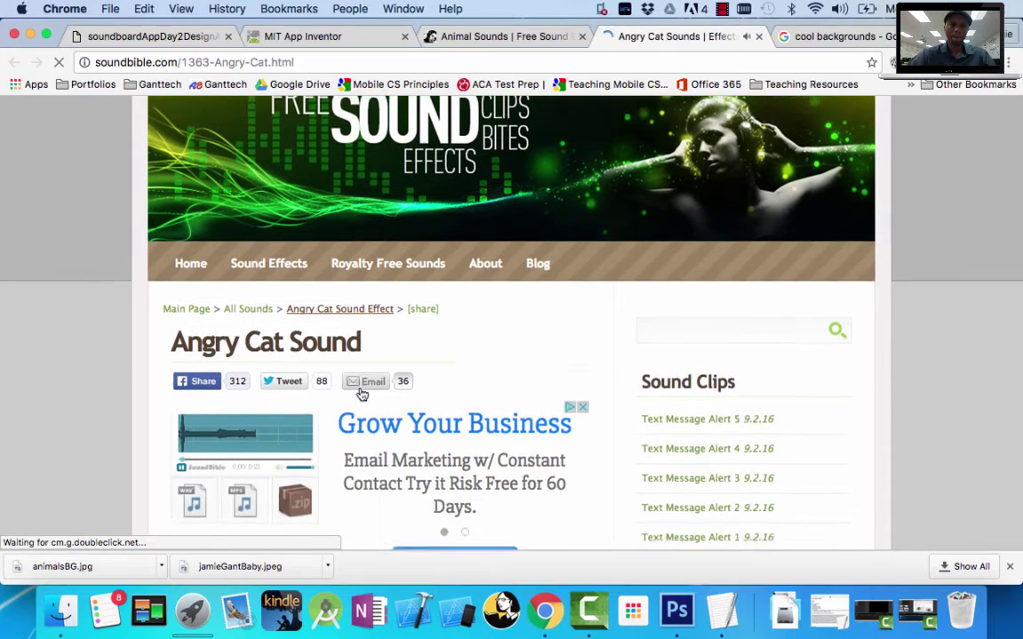
scroll(270, 410, "down", 3)
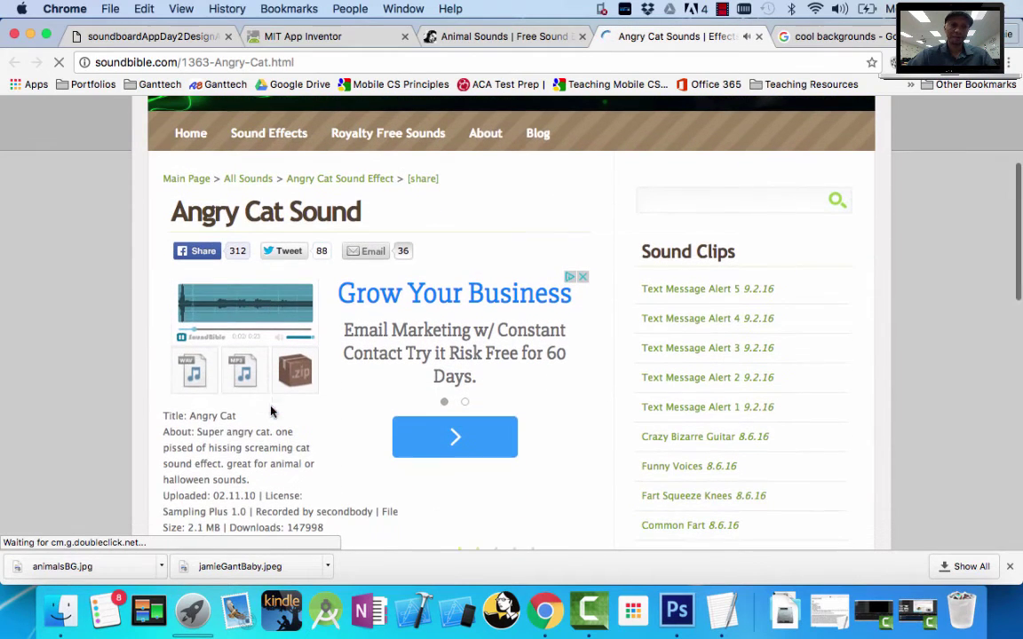
Step: Download the Angry Cat sound as WAV, saved as angryCat, then close its page
left_click(194, 390)
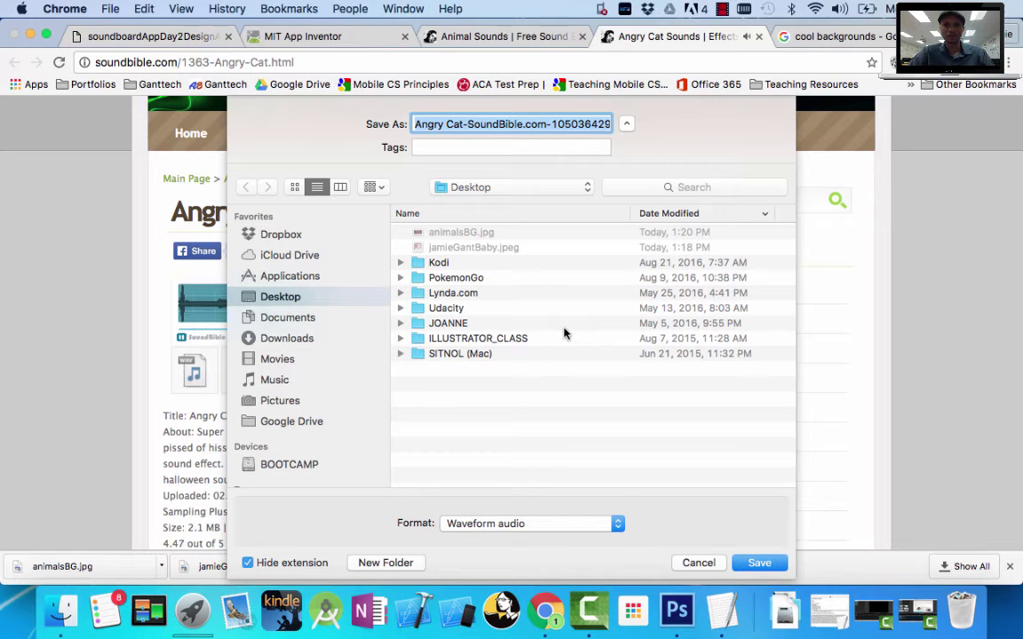
left_click(699, 562)
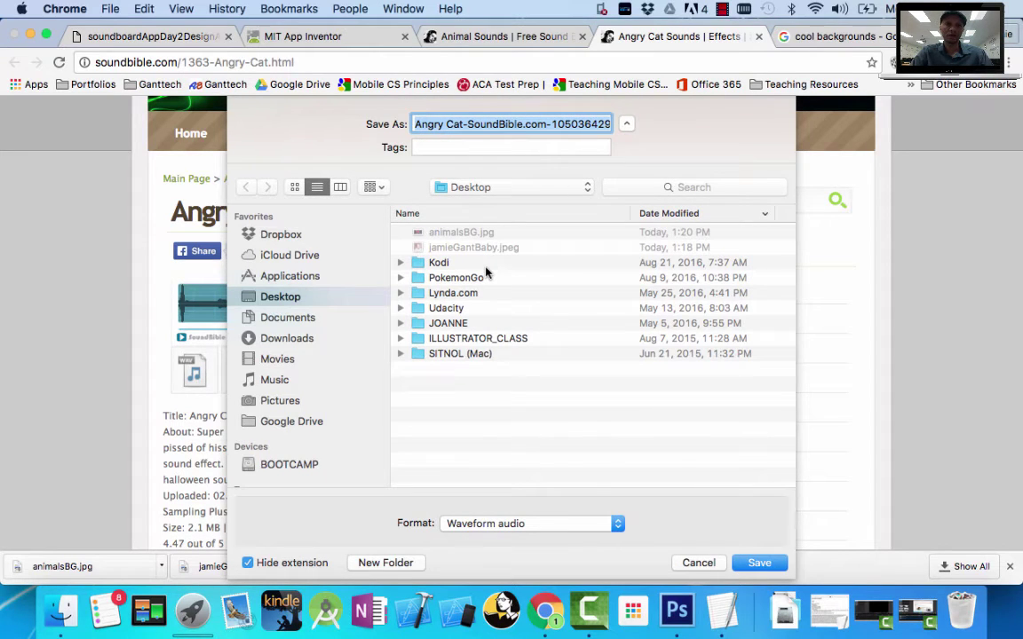
type("angryCat")
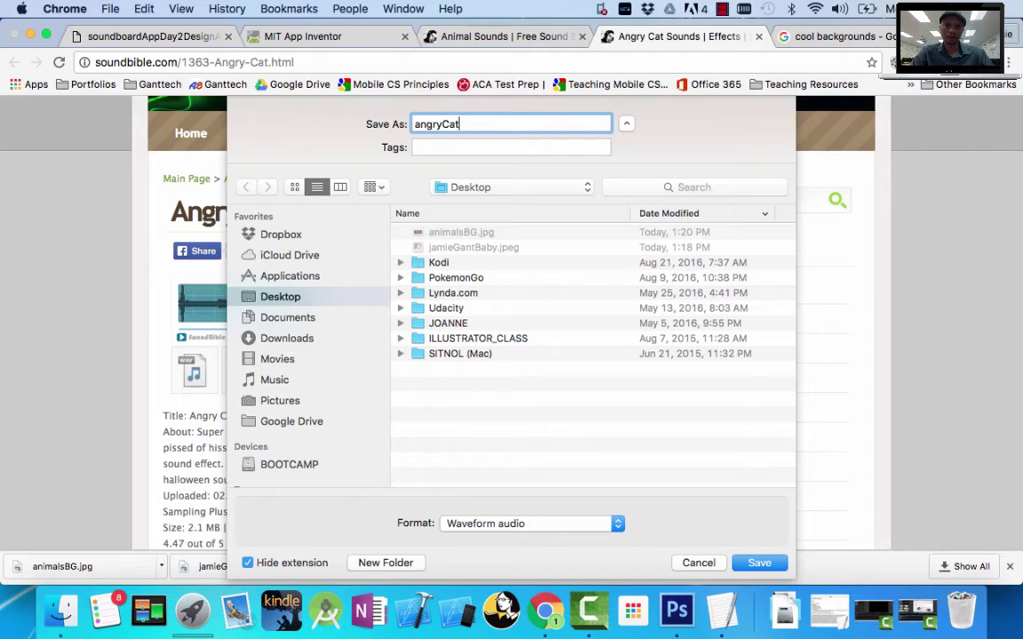
key("Return")
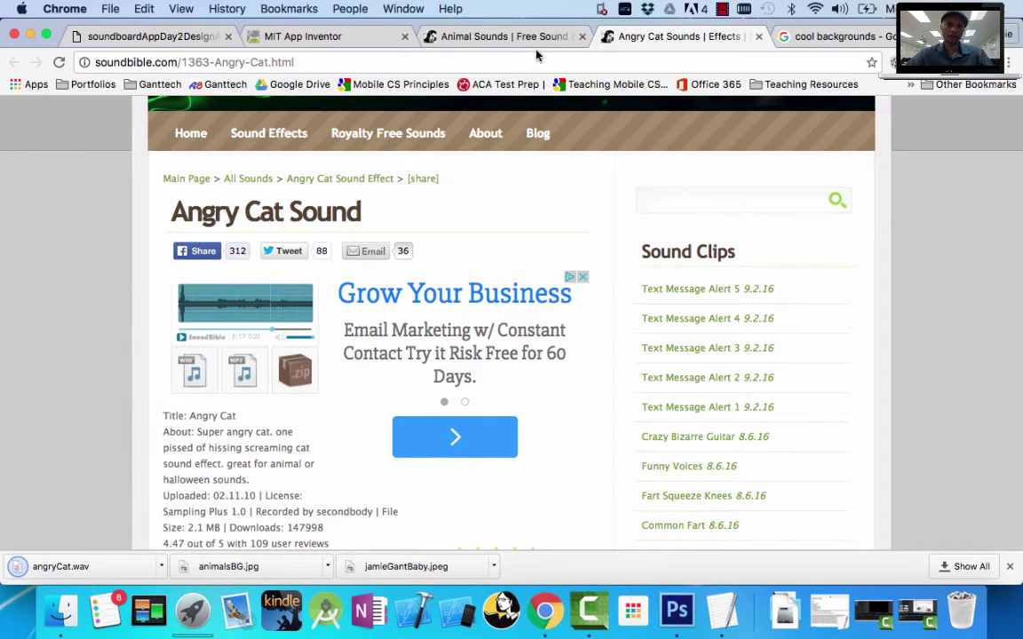
left_click(760, 37)
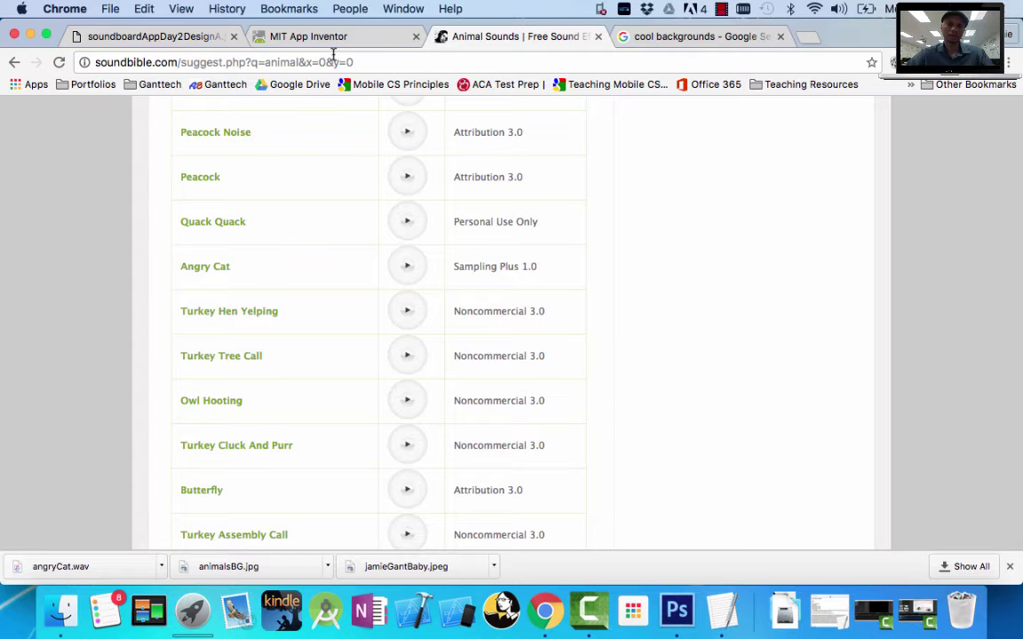
Step: Download SoundBible's Zebra Call sound as a WAV file named zebra.wav
scroll(334, 278, "down", 6)
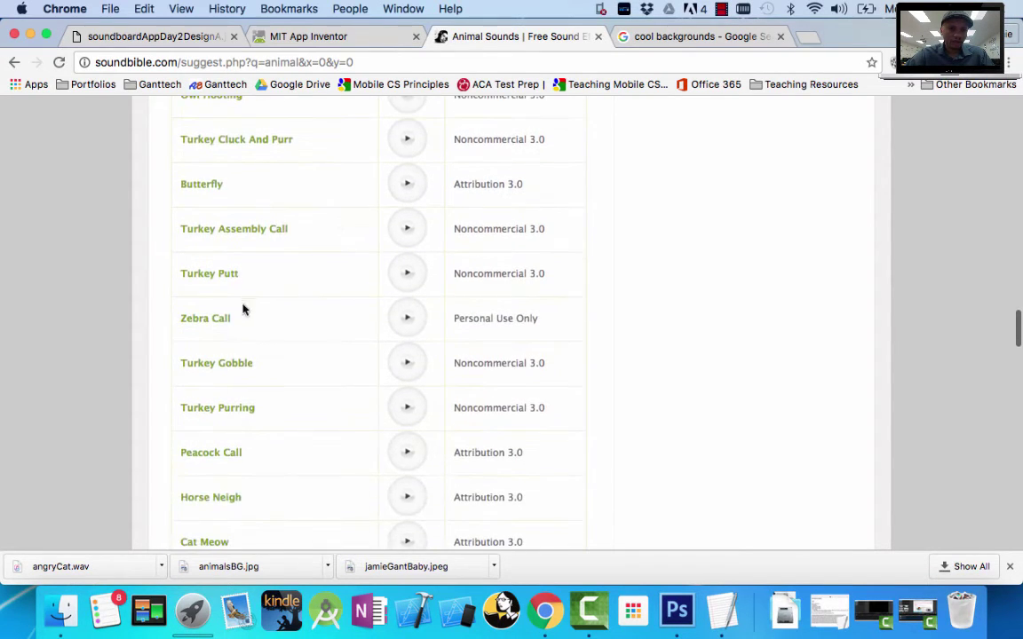
left_click(221, 318)
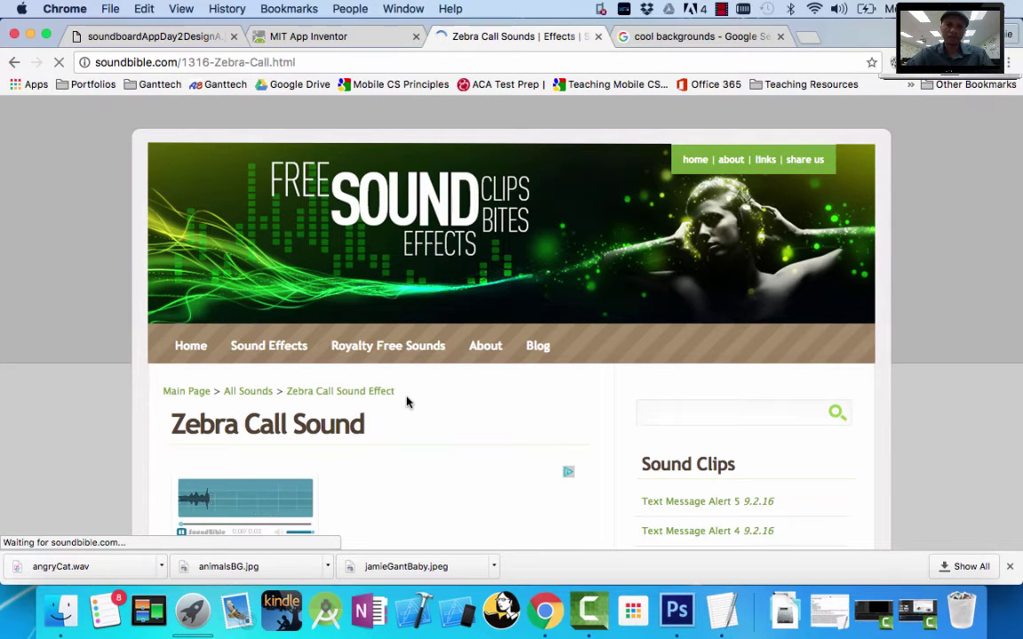
scroll(407, 401, "down", 3)
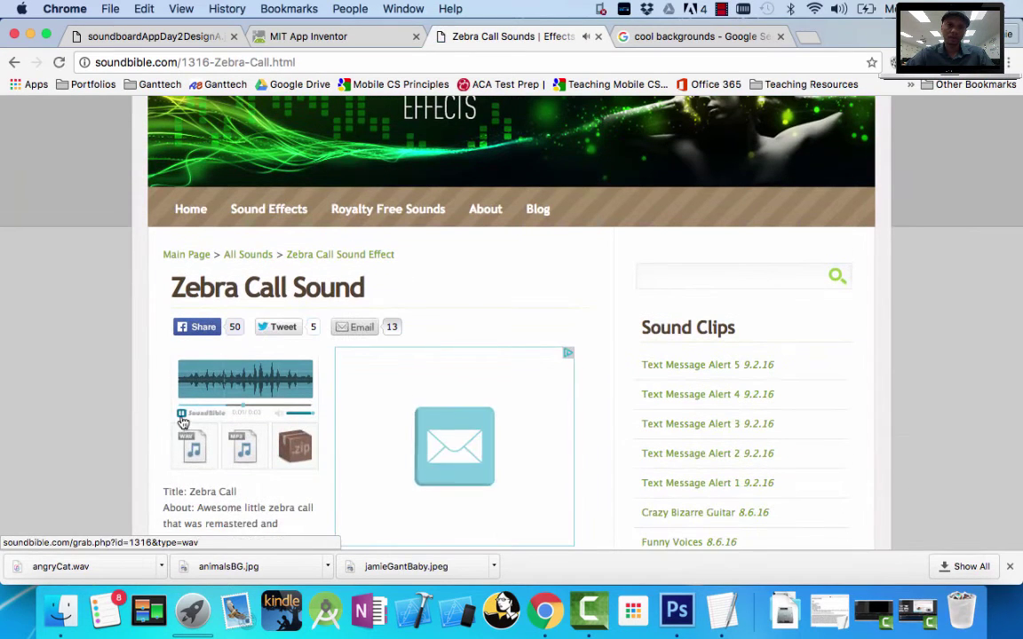
left_click(194, 453)
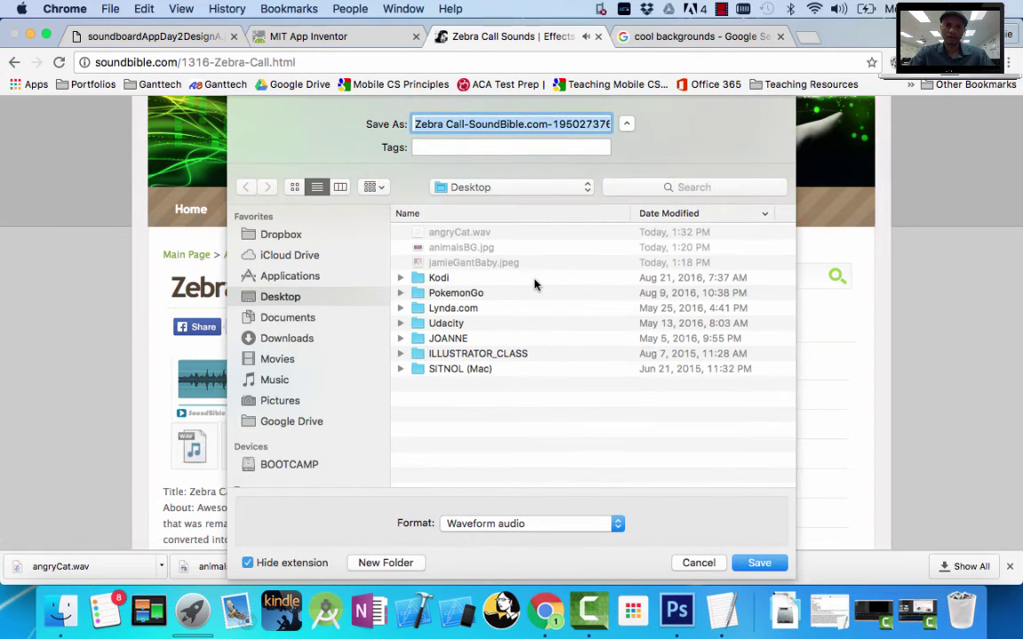
type("zebra")
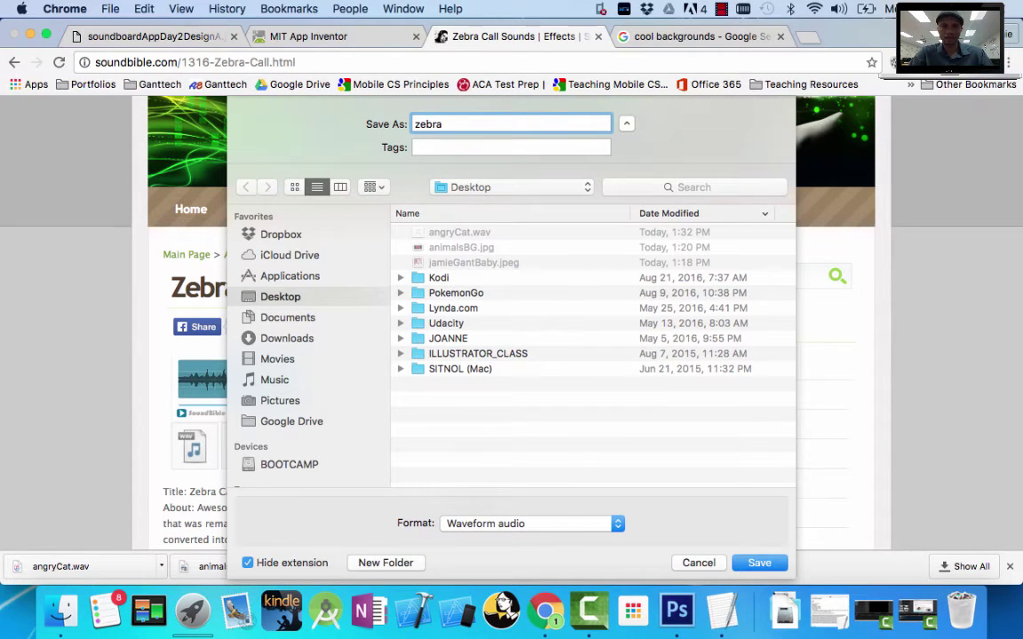
key("Return")
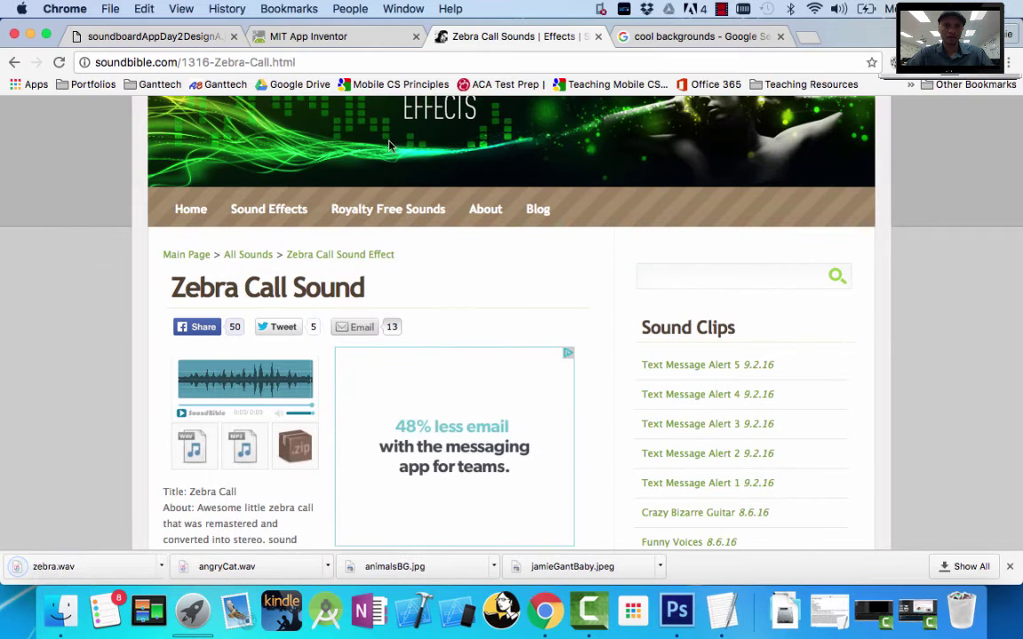
Step: Back in the animal sounds list, download the Roaring Lion sound as lion.wav
left_click(10, 62)
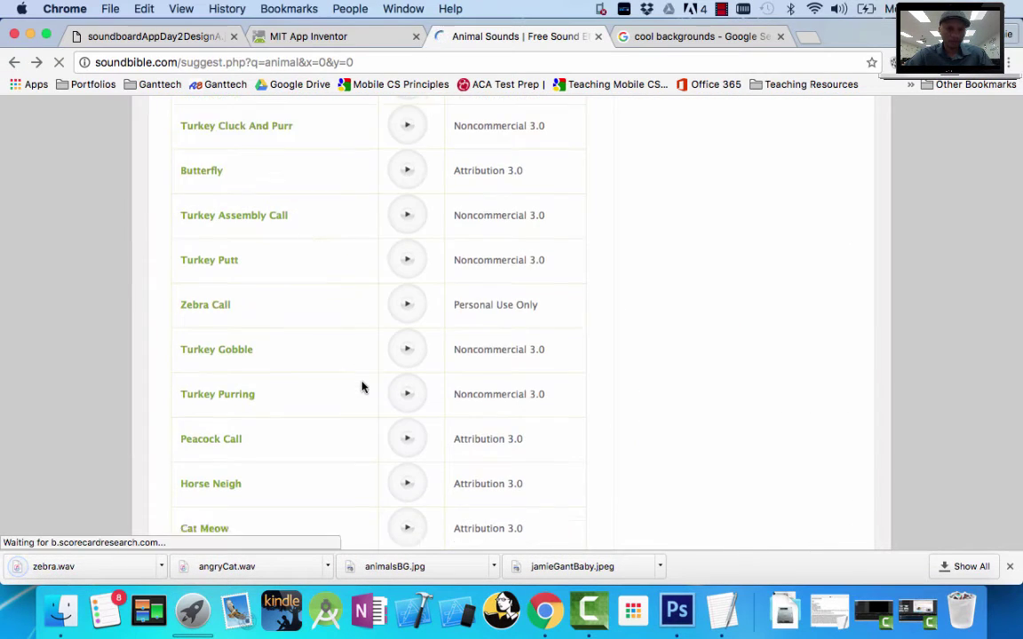
scroll(361, 385, "down", 5)
scroll(361, 387, "down", 4)
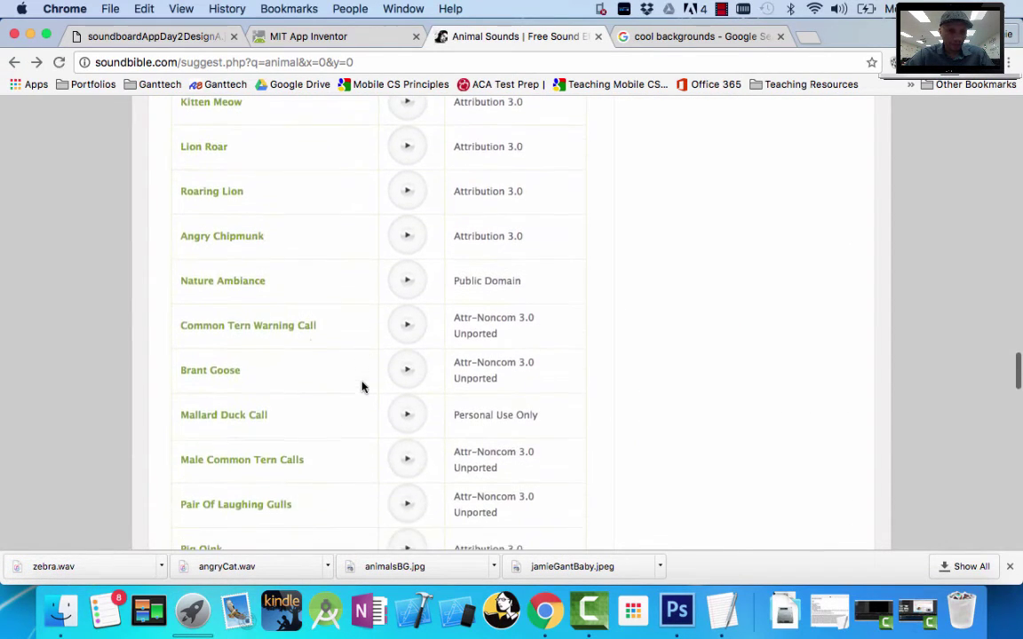
left_click(210, 194)
scroll(321, 398, "down", 3)
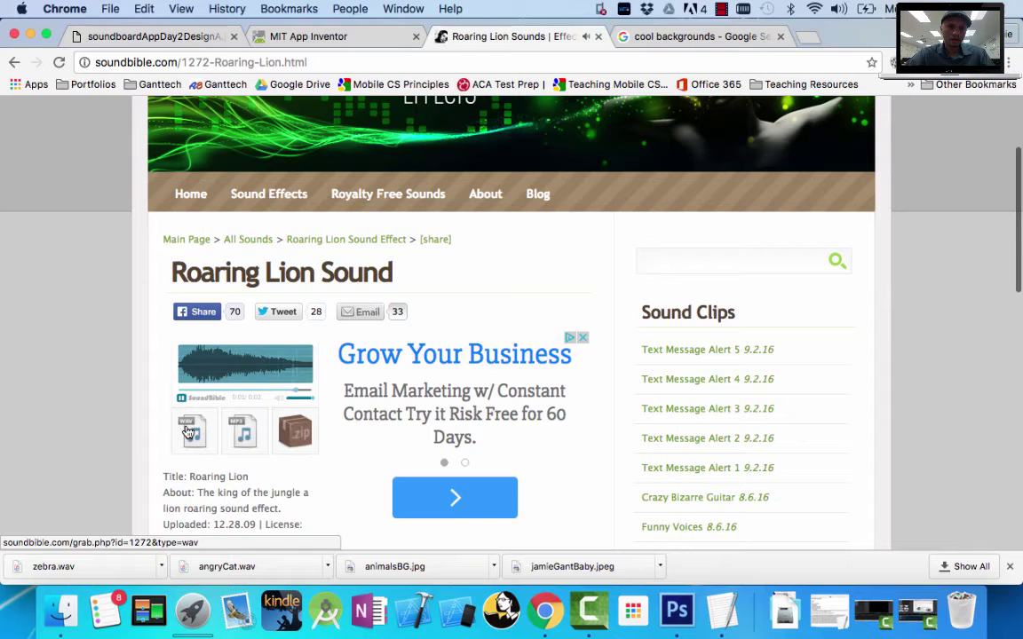
left_click(189, 432)
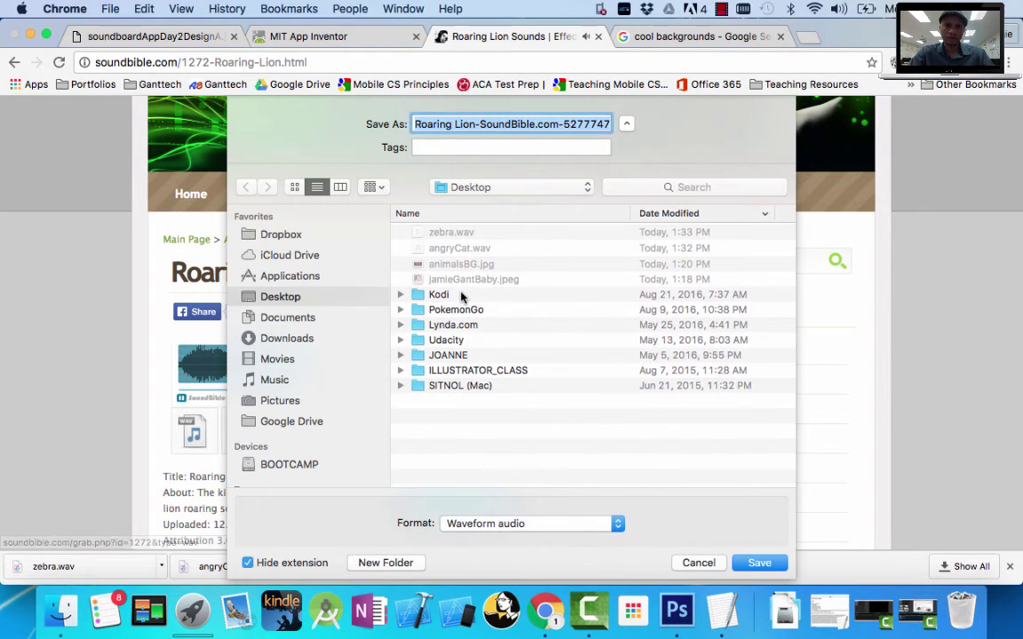
type("lion")
key("Return")
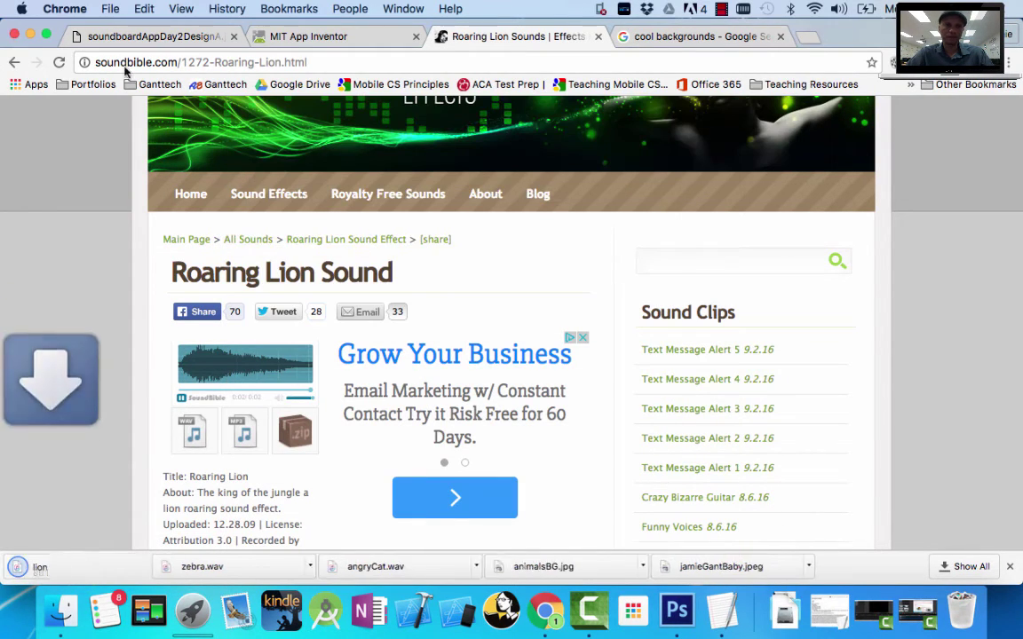
Step: Find the Hoot Owl sound in the list and save it as owl.wav
left_click(15, 63)
scroll(248, 369, "down", 3)
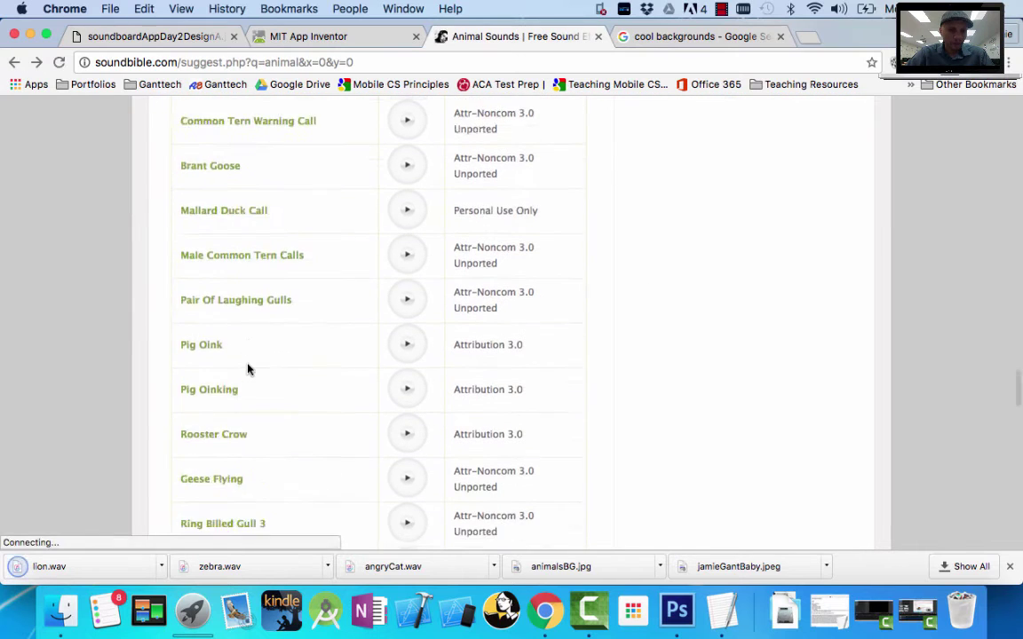
scroll(248, 369, "down", 5)
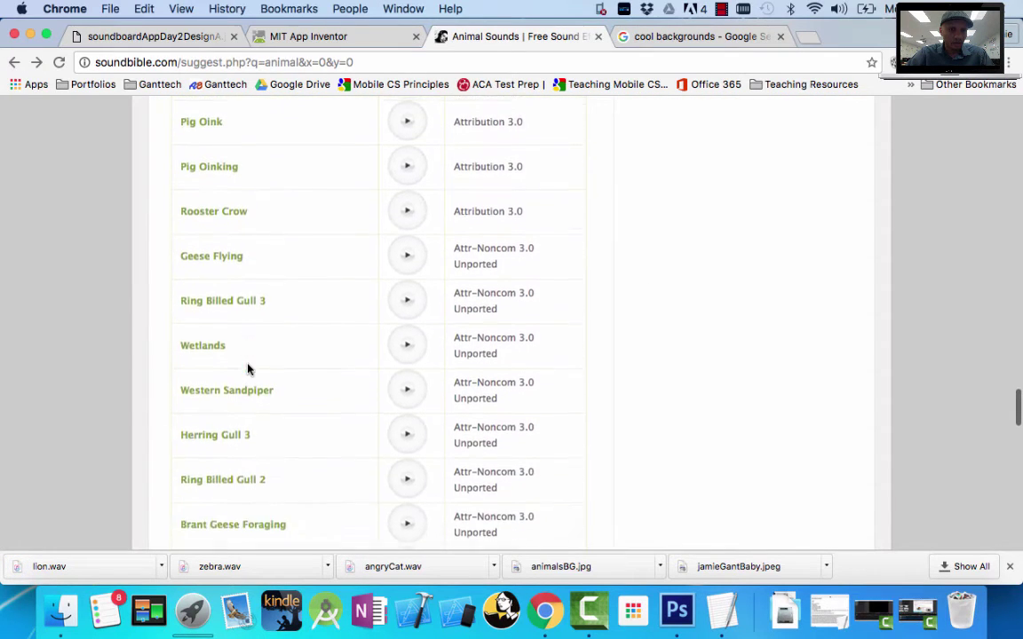
scroll(247, 369, "down", 8)
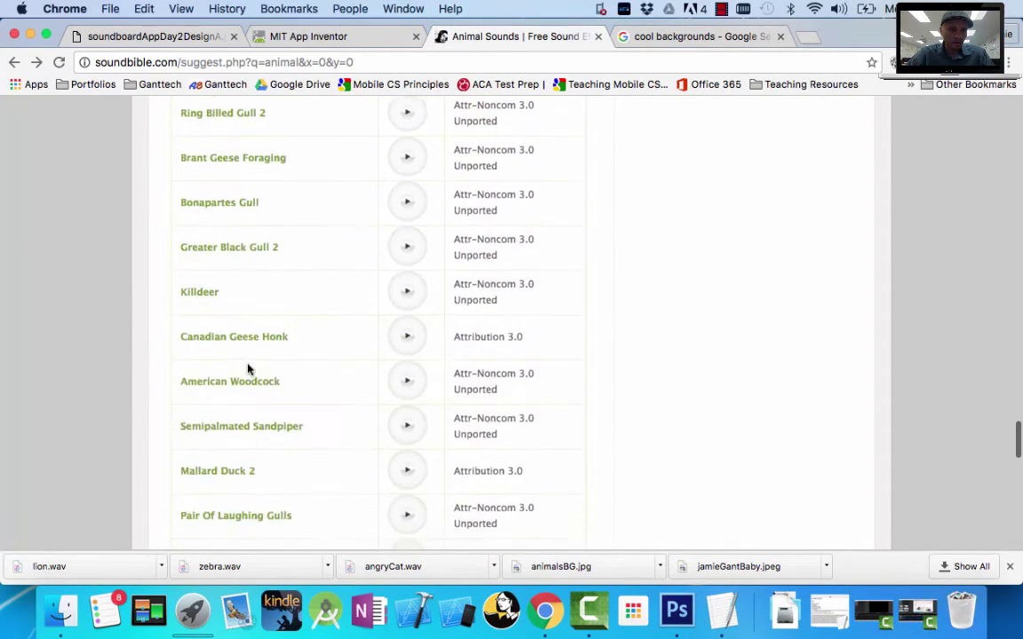
scroll(248, 370, "down", 5)
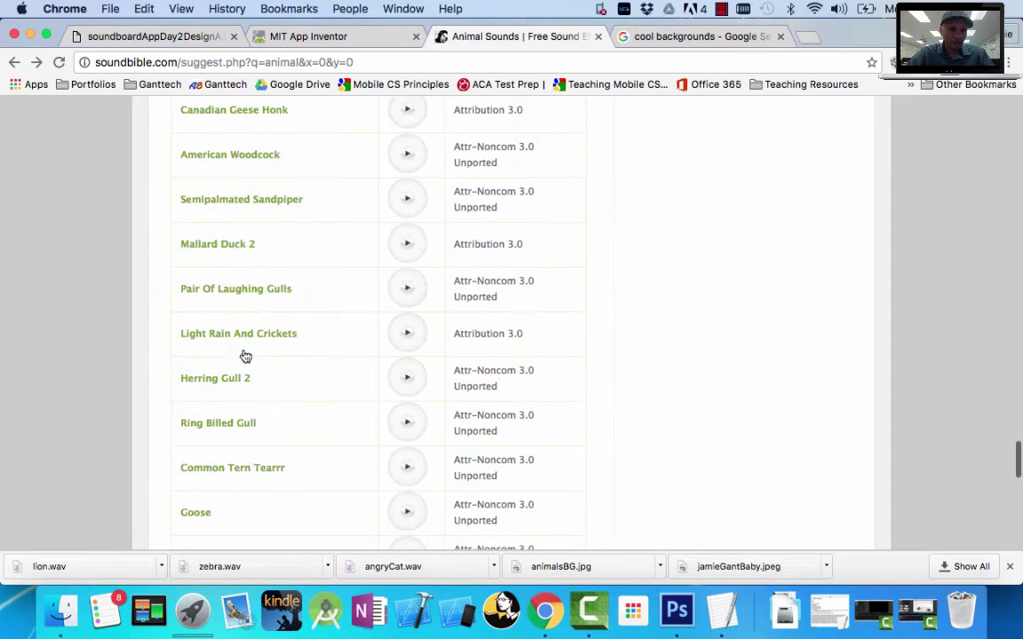
scroll(253, 392, "down", 4)
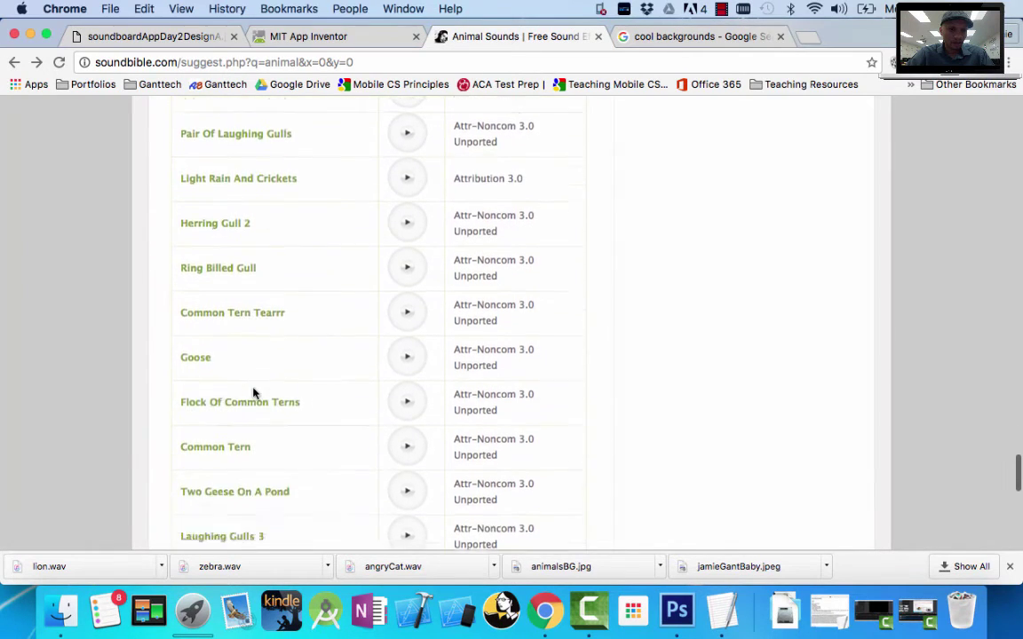
scroll(253, 393, "down", 9)
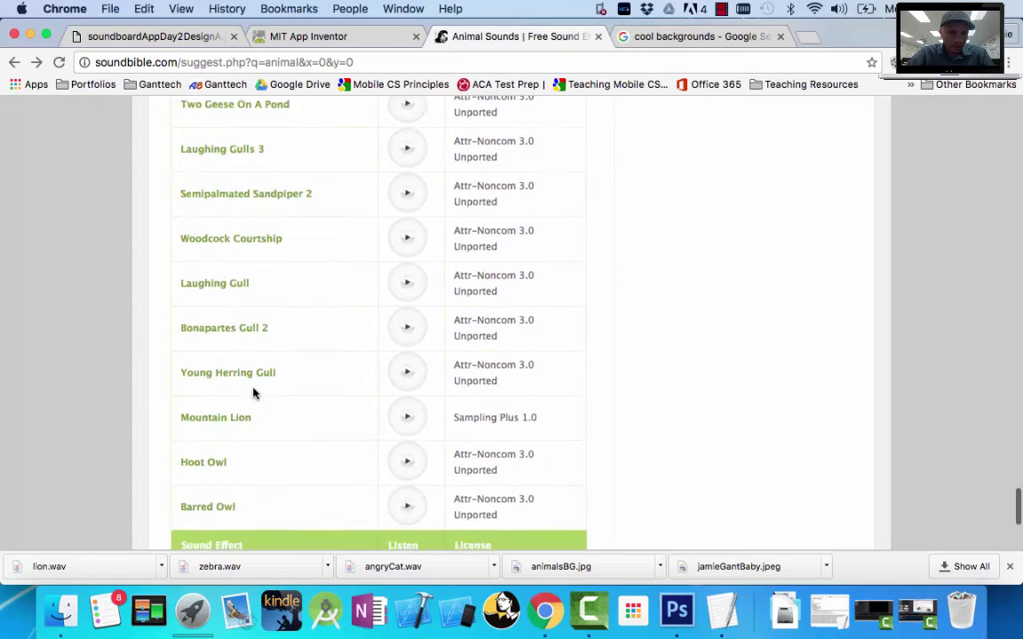
scroll(253, 393, "down", 3)
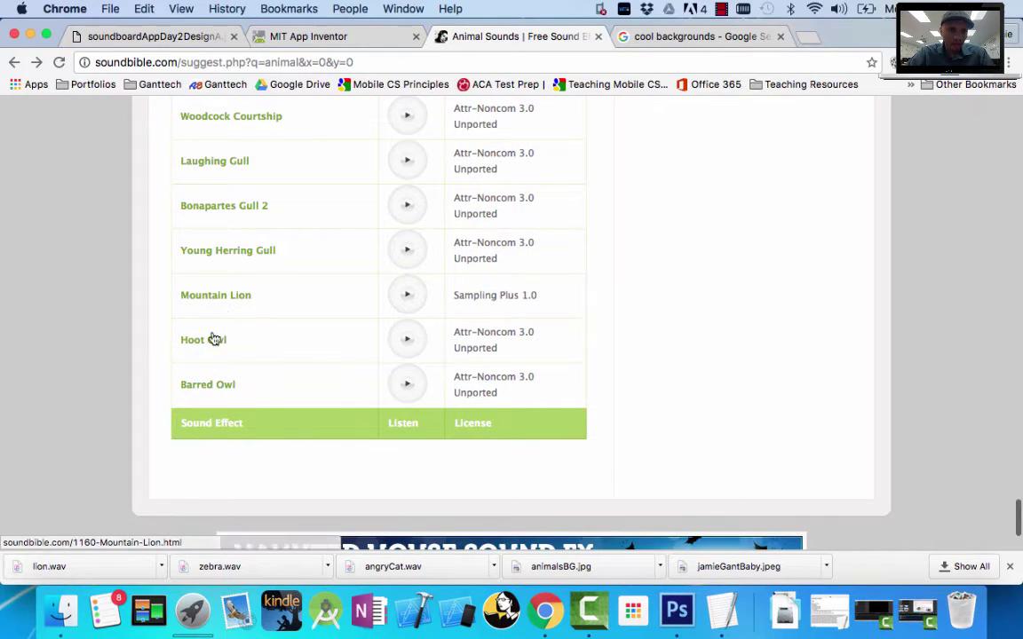
left_click(211, 341)
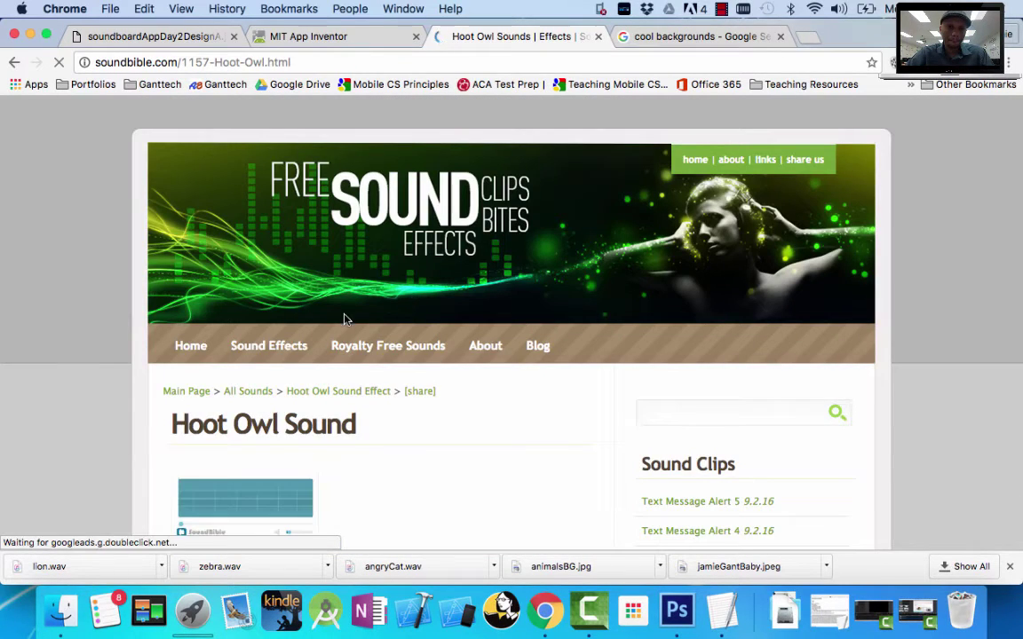
scroll(333, 373, "down", 5)
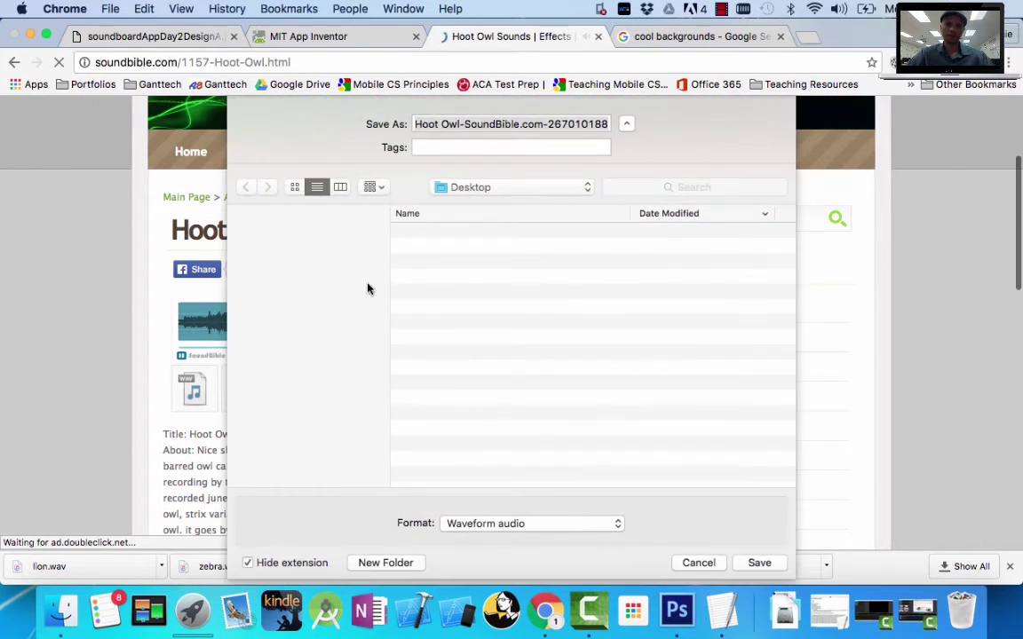
type("owl")
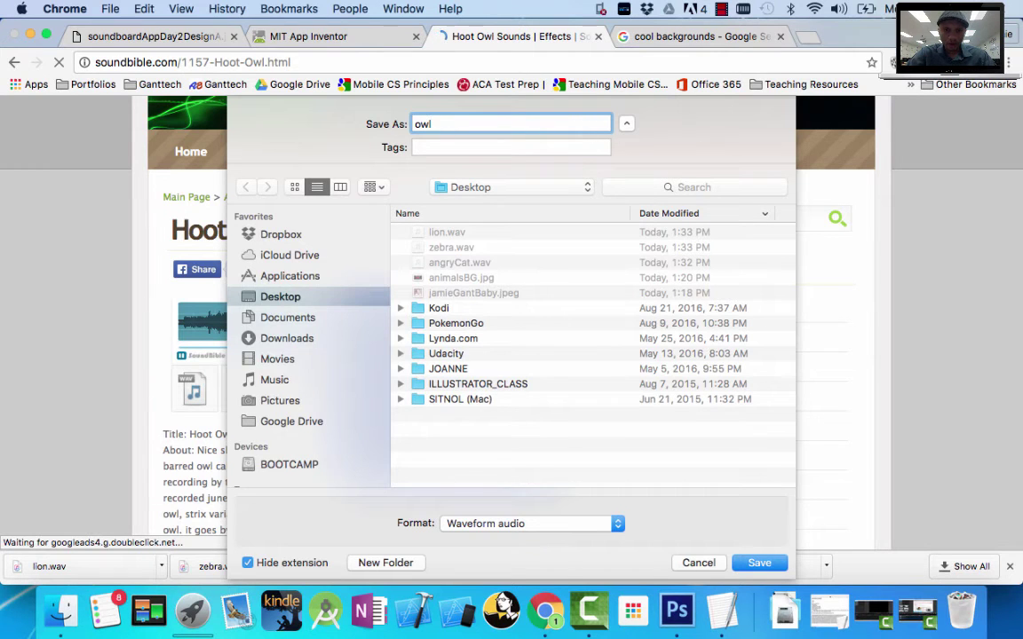
key("Return")
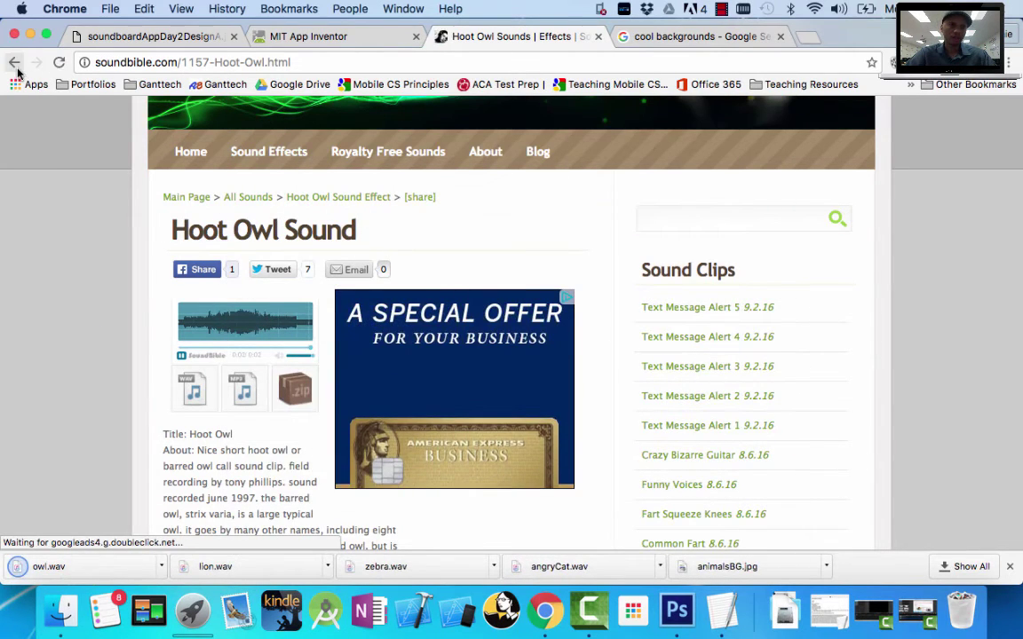
Step: Download the Gibbon Monkey sound as a WAV named monkey.wav on the Desktop
left_click(16, 69)
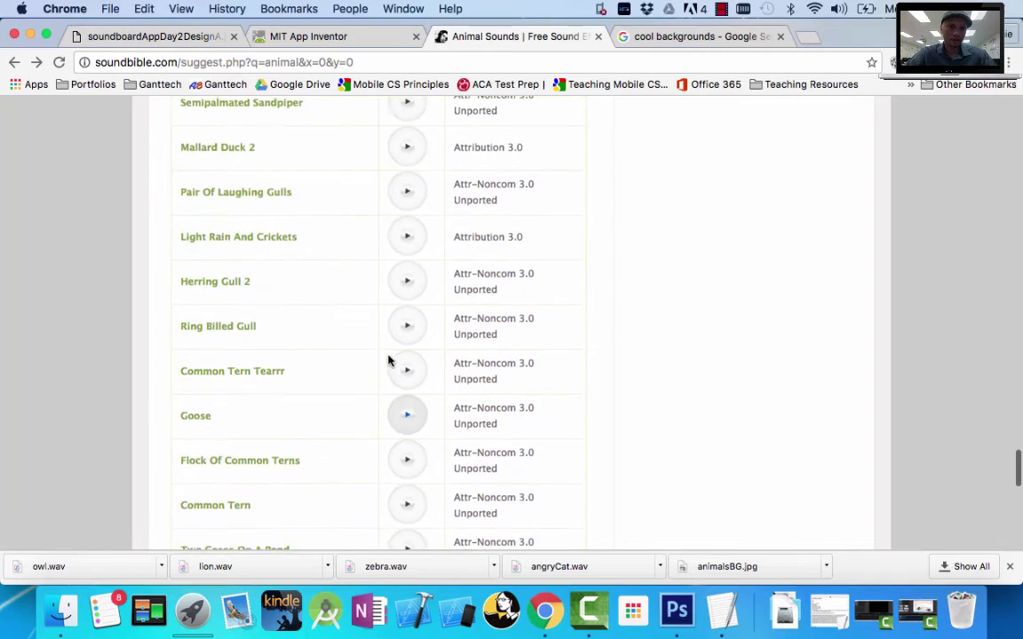
scroll(388, 360, "up", 5)
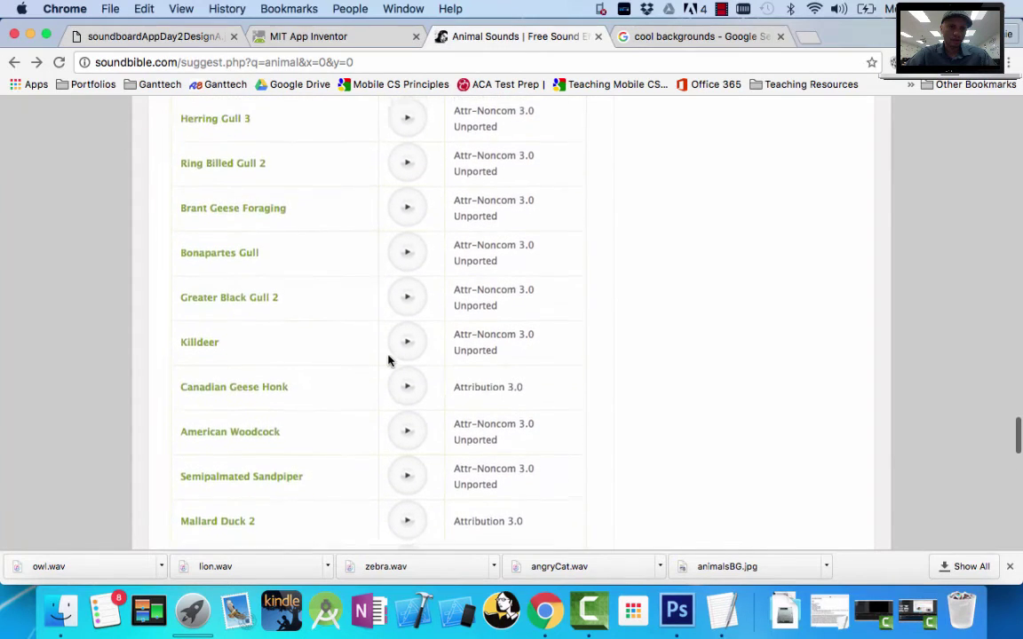
scroll(388, 360, "up", 2)
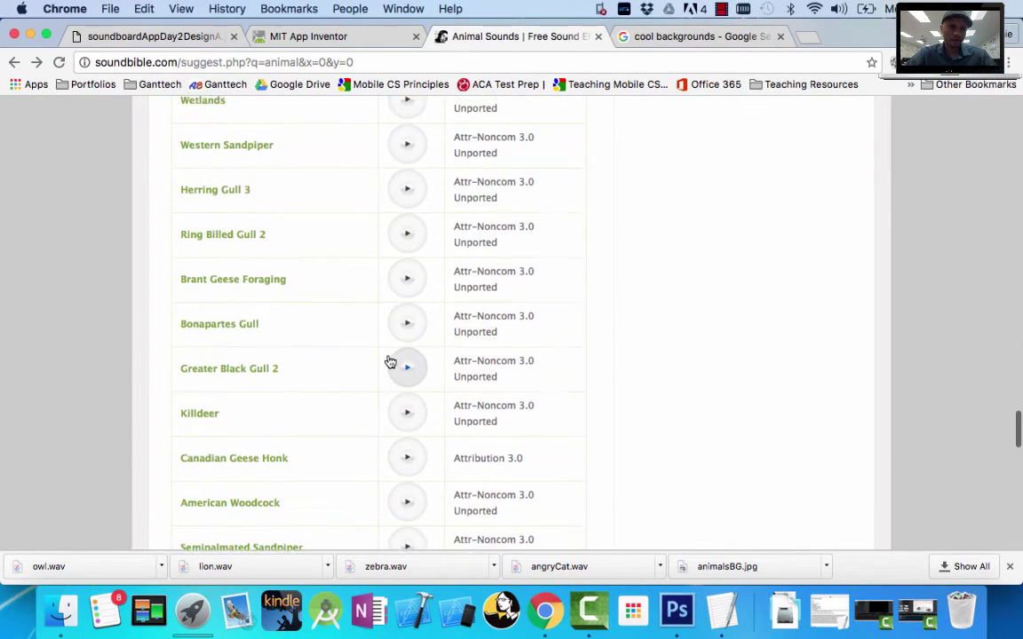
scroll(391, 362, "up", 8)
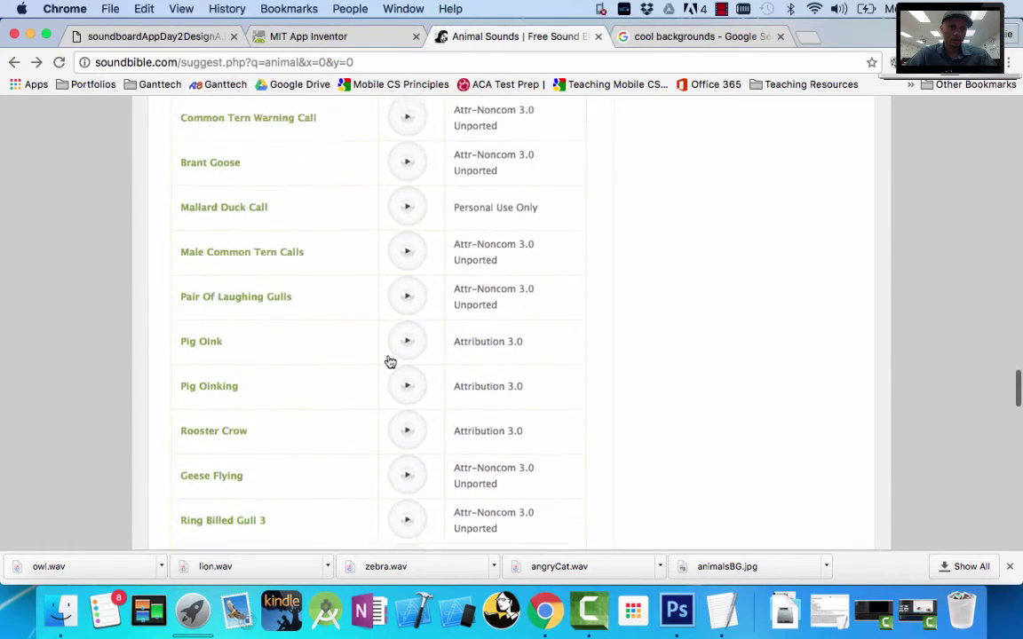
scroll(391, 362, "up", 20)
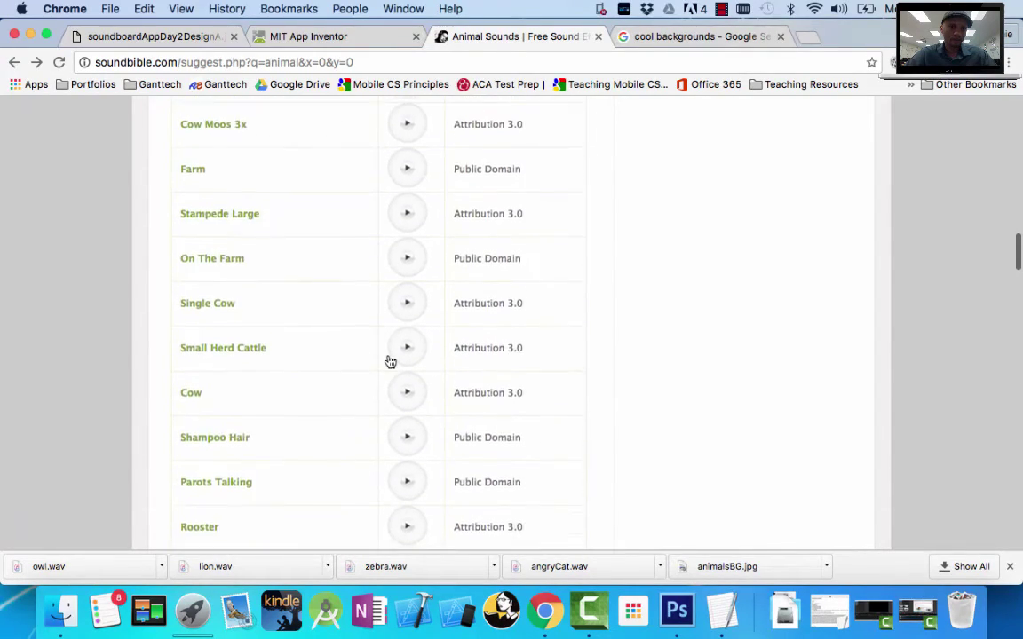
scroll(391, 361, "up", 15)
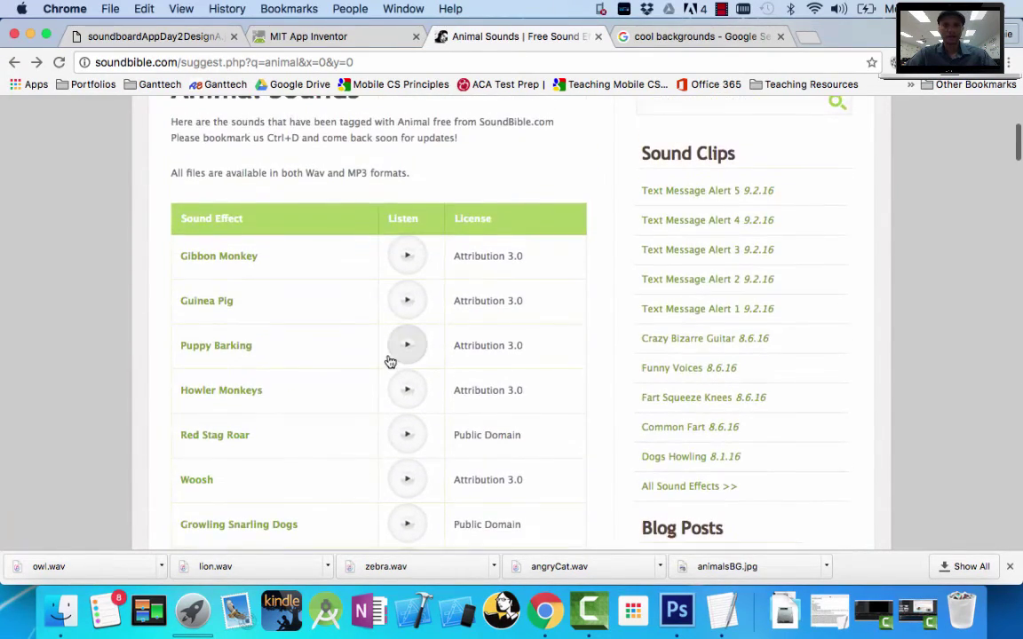
left_click(229, 259)
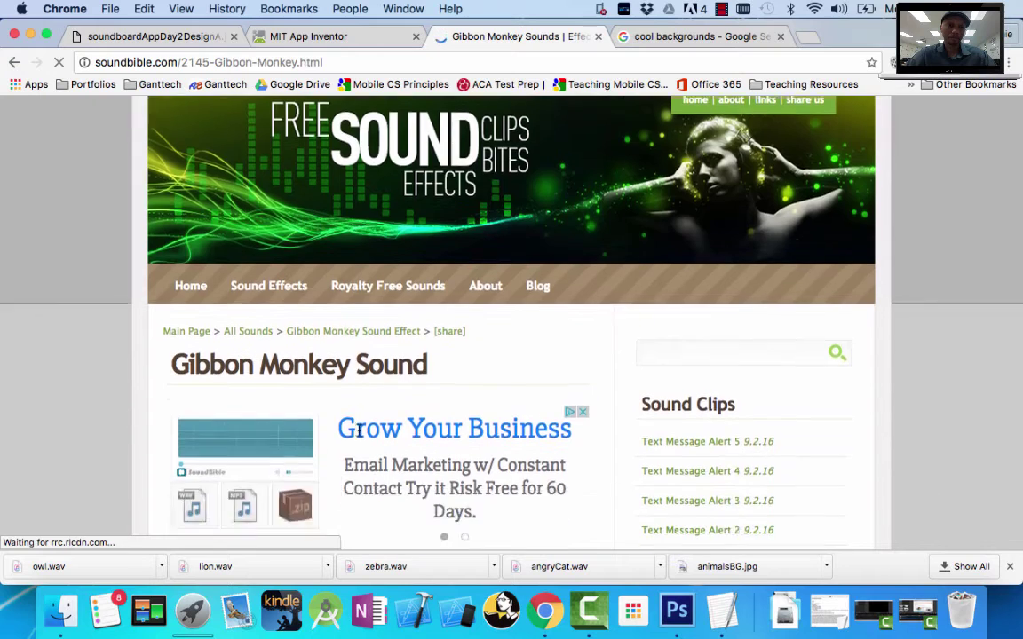
scroll(360, 430, "down", 3)
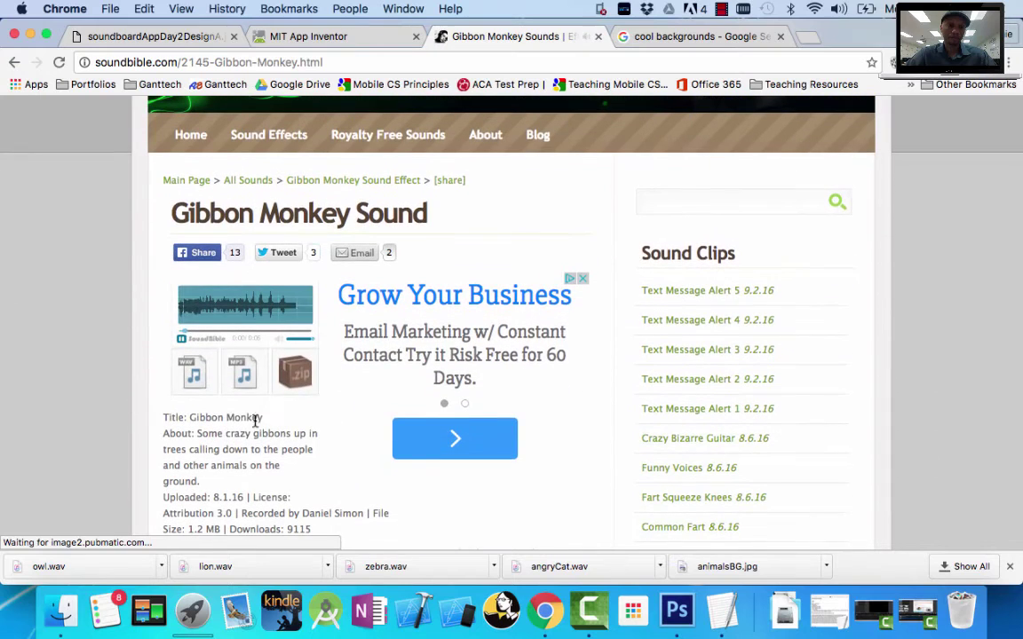
left_click(189, 382)
type("monkey")
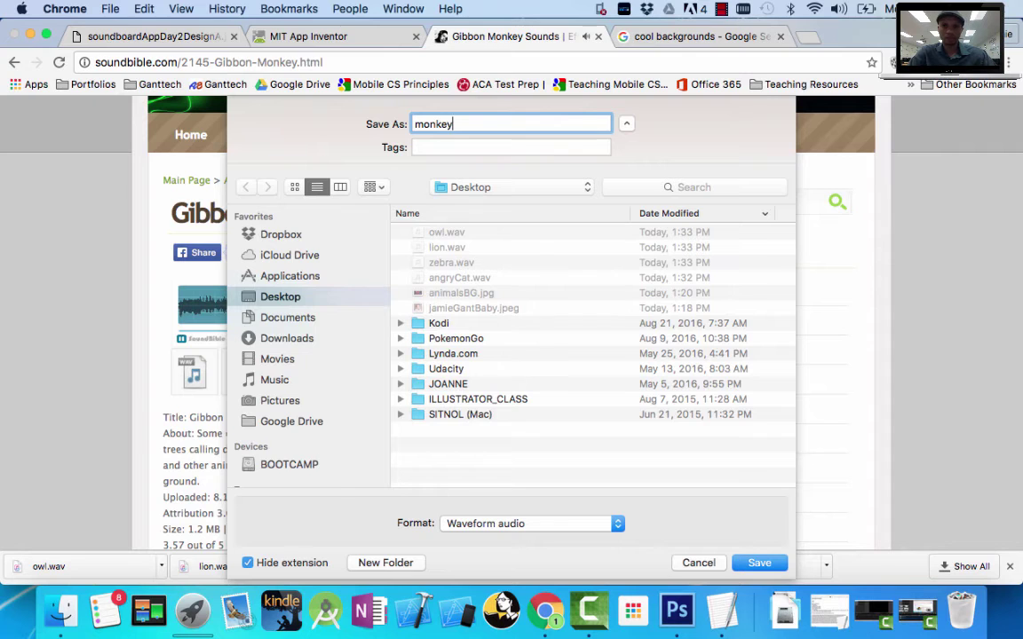
key("Return")
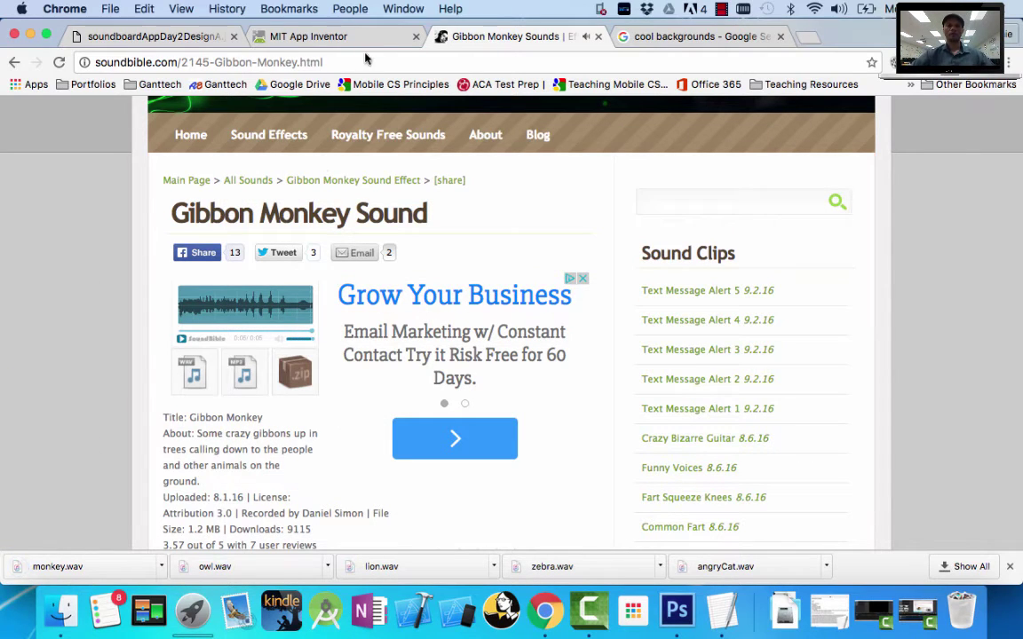
Step: Go to the wavsource.com website in Chrome
left_click(285, 69)
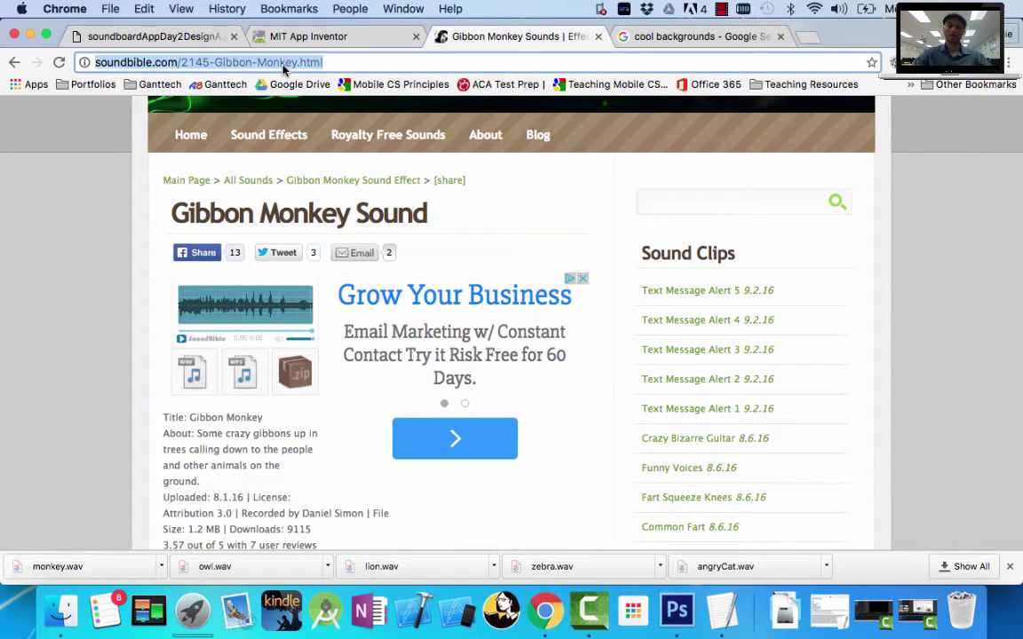
type("wavsource.com")
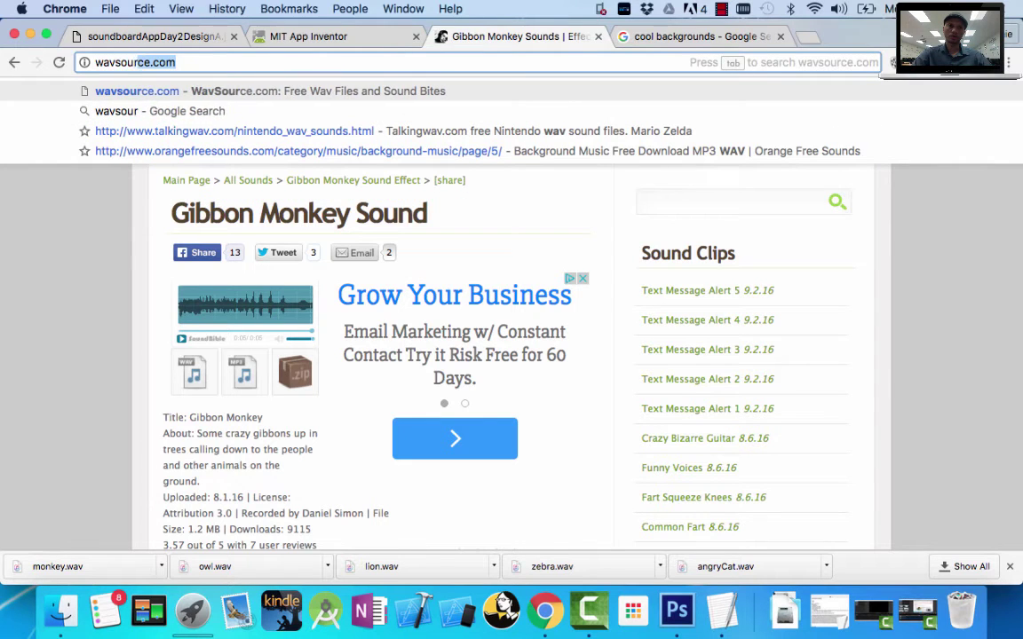
key("Return")
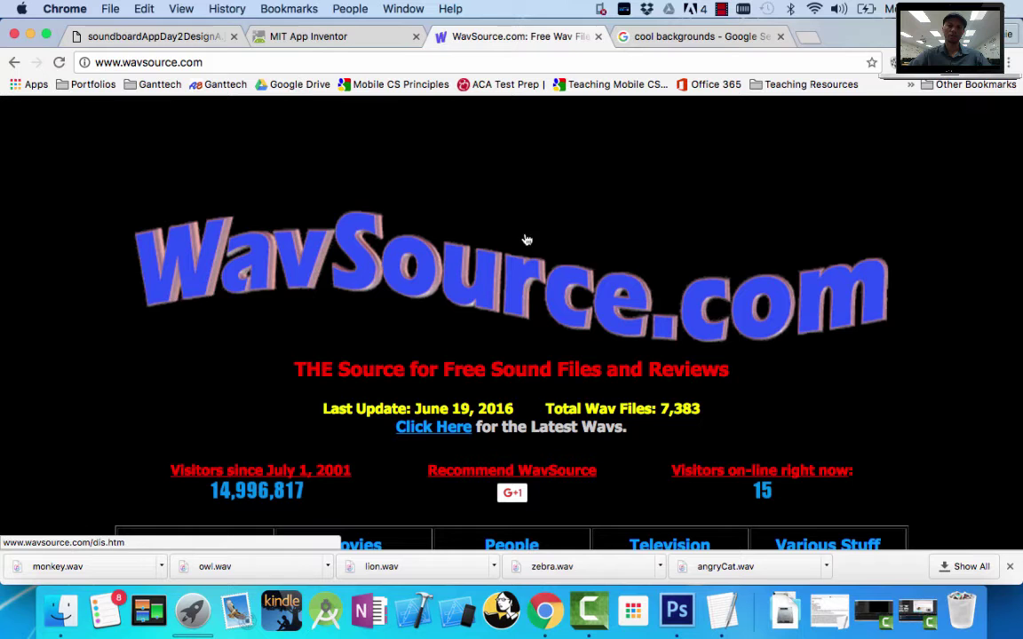
scroll(808, 373, "down", 5)
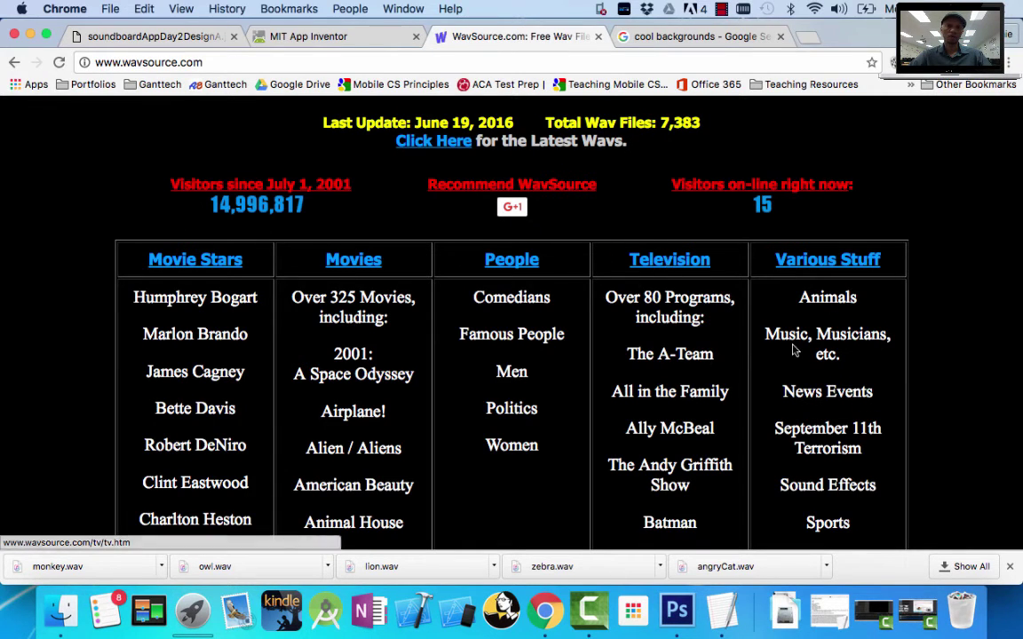
Step: Open the Animals sounds under Various Stuff and move to page 2 to find Elephant
left_click(830, 298)
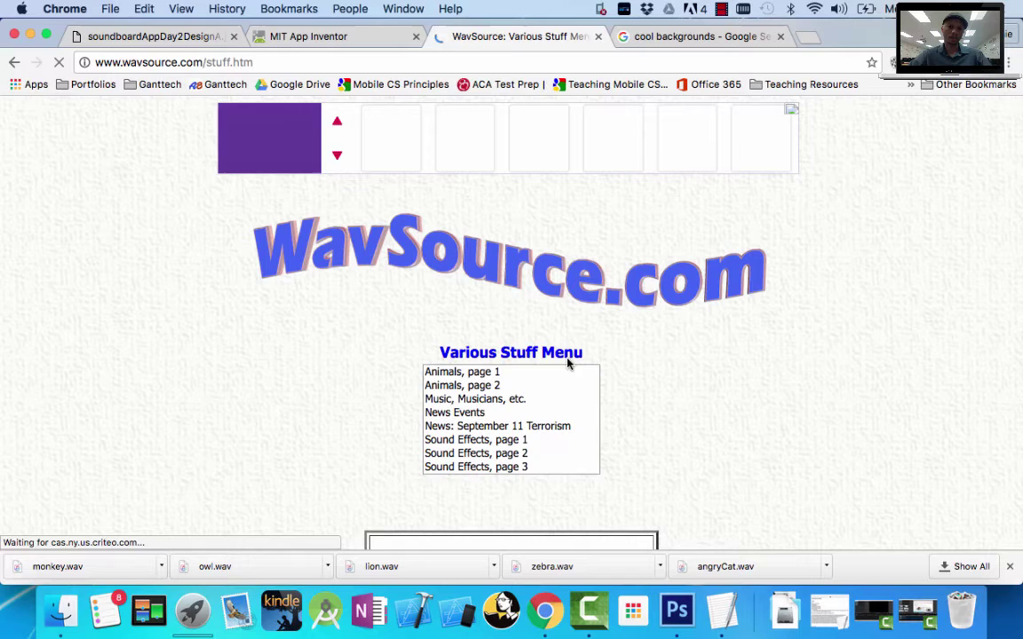
left_click(494, 372)
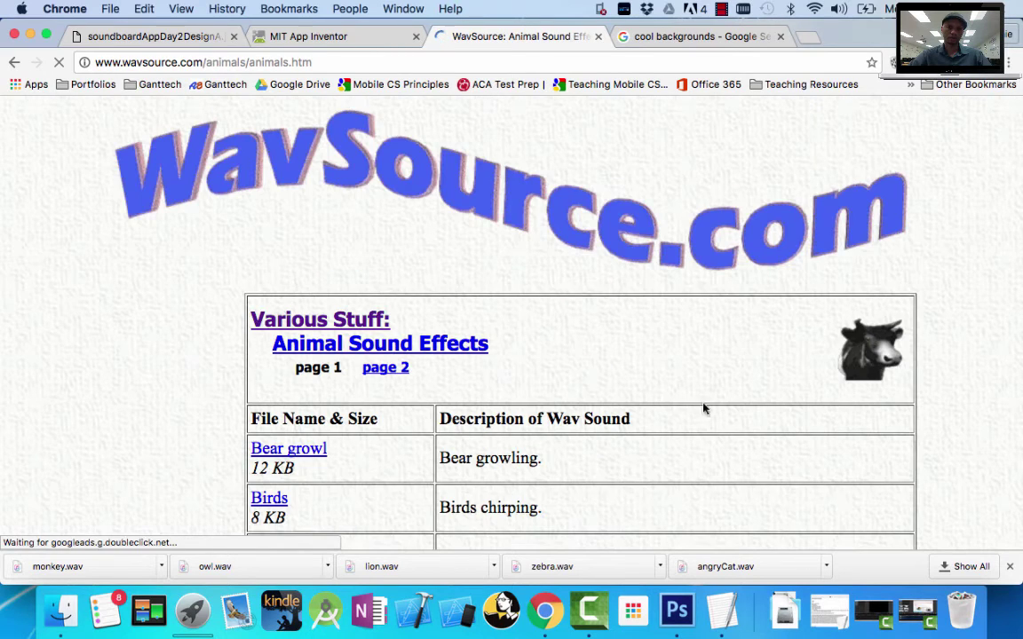
scroll(728, 426, "down", 3)
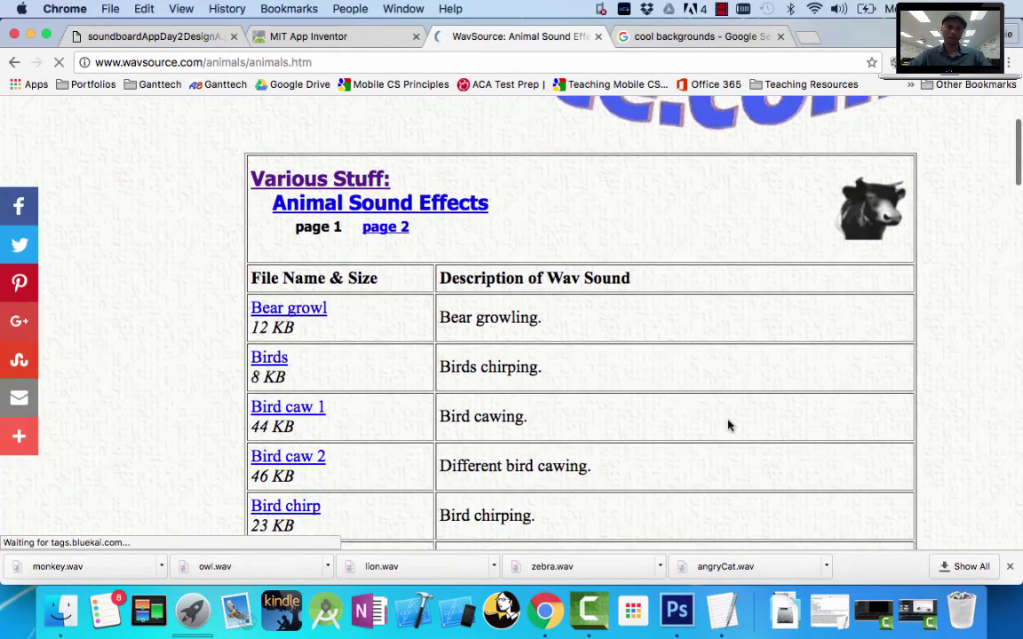
scroll(725, 417, "down", 5)
scroll(725, 418, "down", 20)
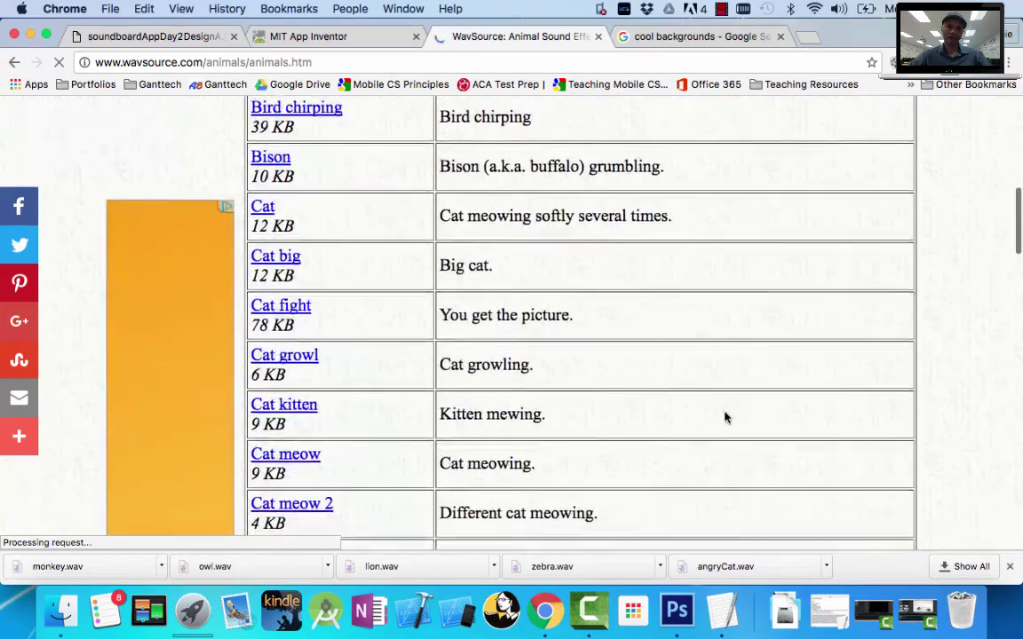
scroll(726, 418, "down", 20)
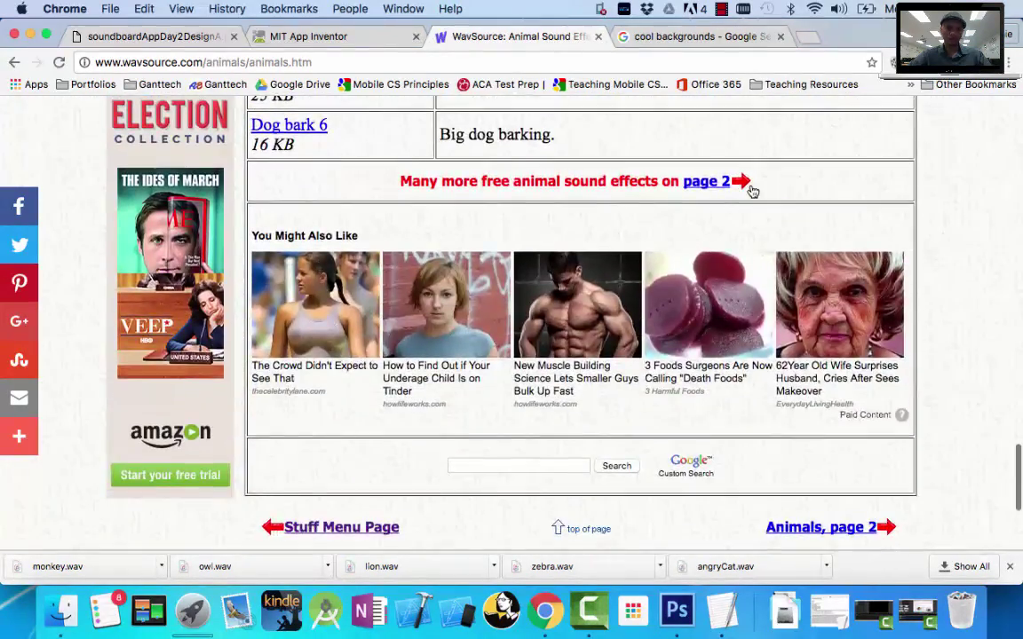
left_click(715, 185)
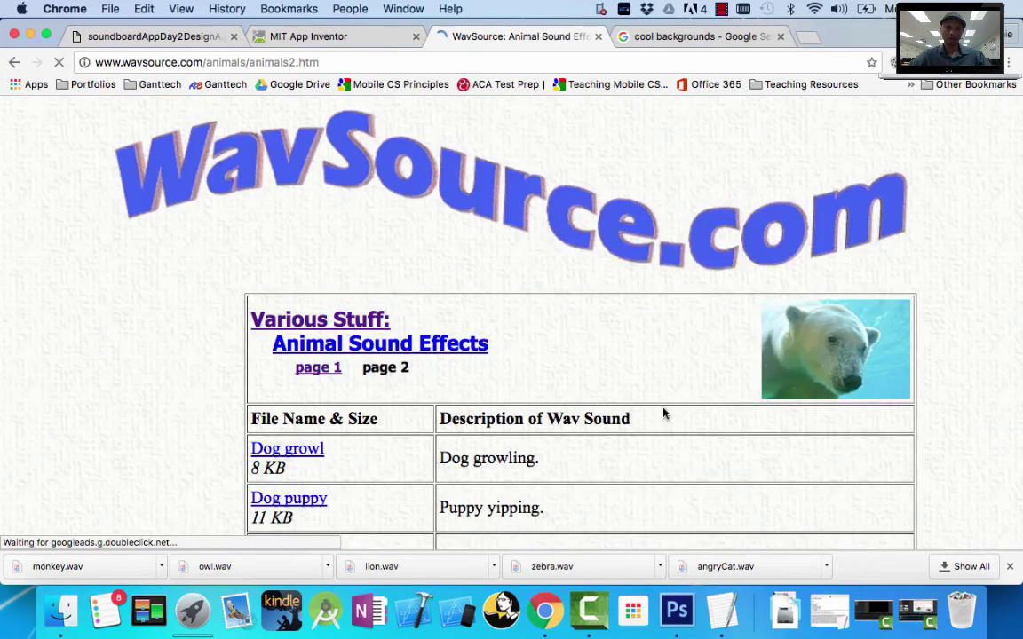
scroll(663, 413, "down", 5)
scroll(472, 351, "down", 9)
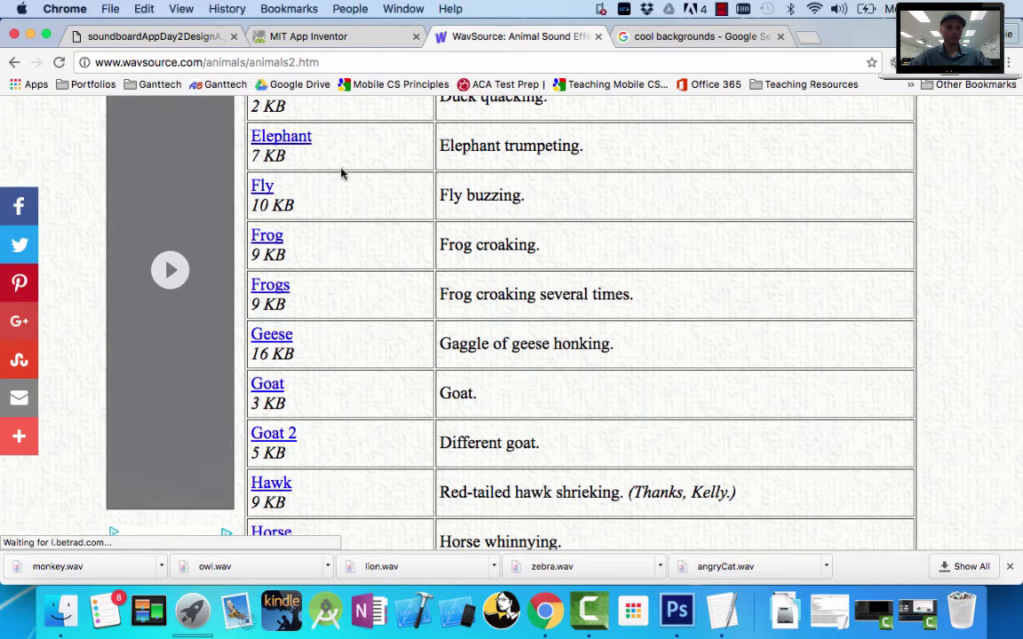
Step: Save WavSource's Elephant clip as elephant.wav on the Desktop, then return to App Inventor
left_click(282, 142)
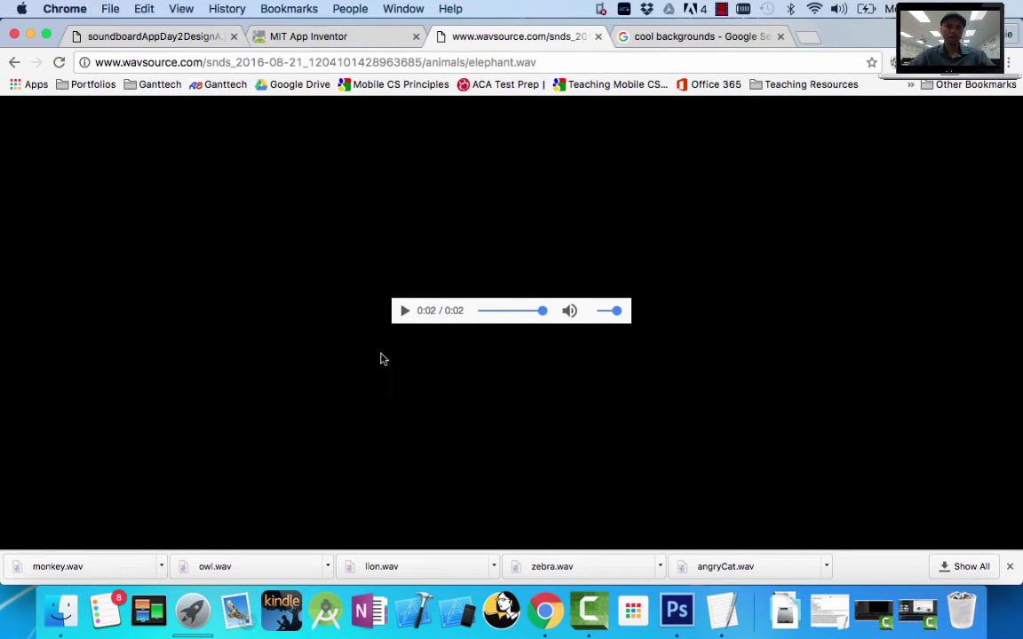
right_click(453, 271)
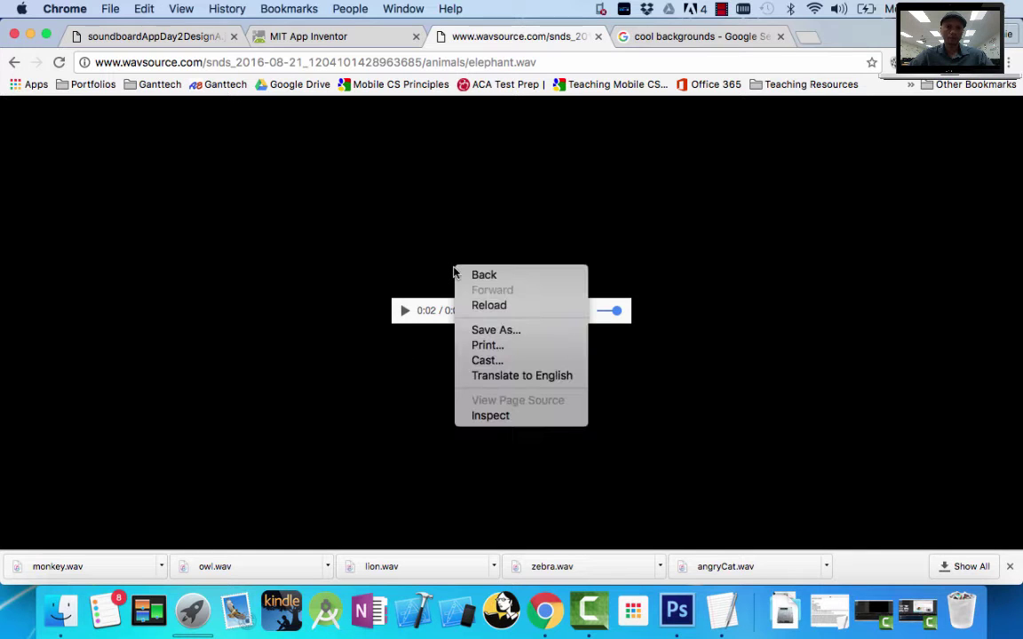
left_click(503, 331)
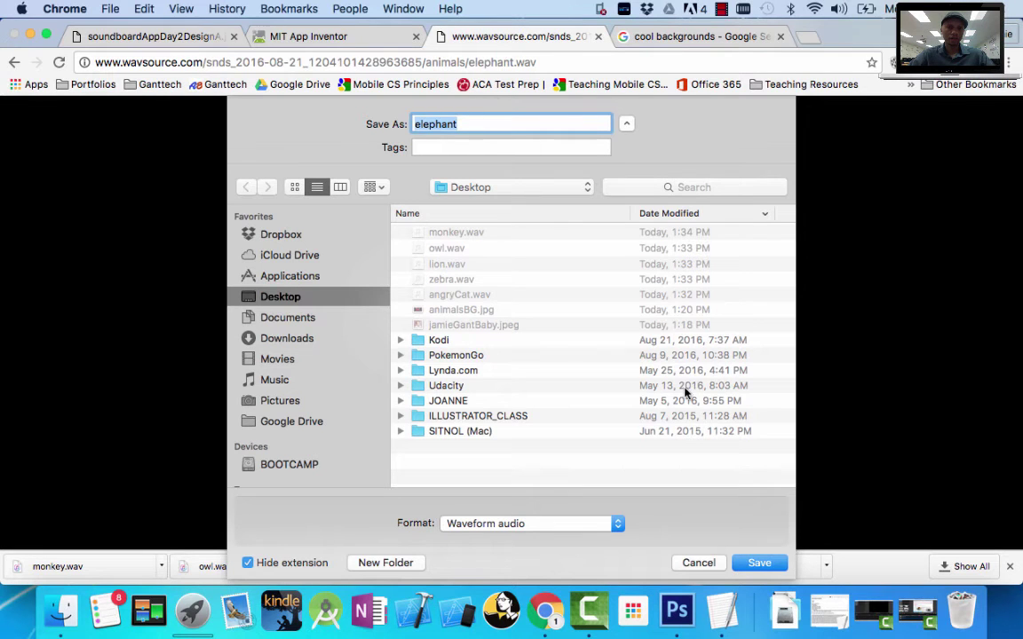
left_click(756, 563)
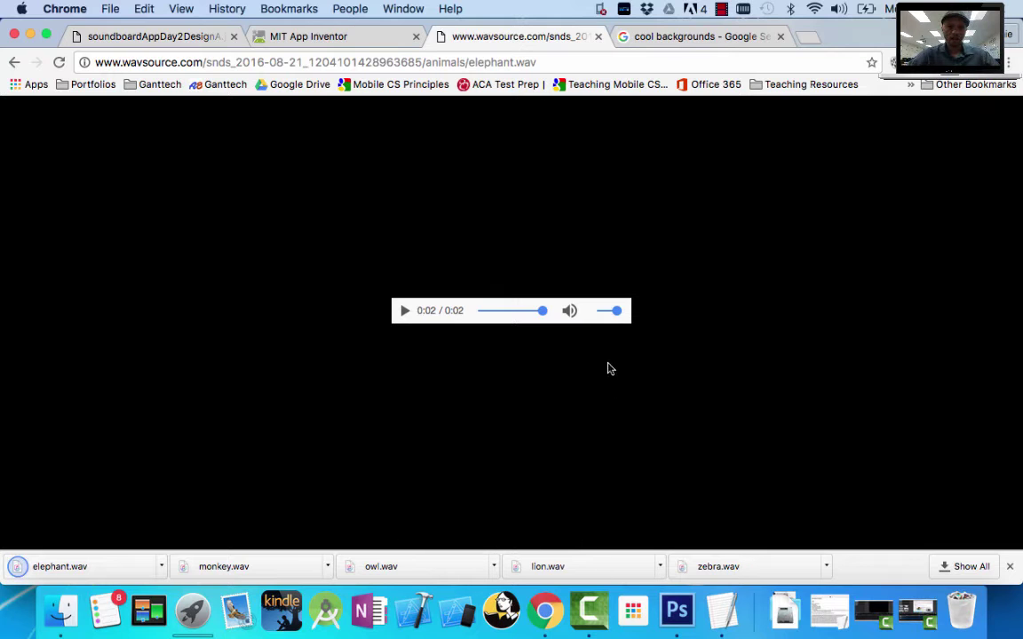
left_click(340, 38)
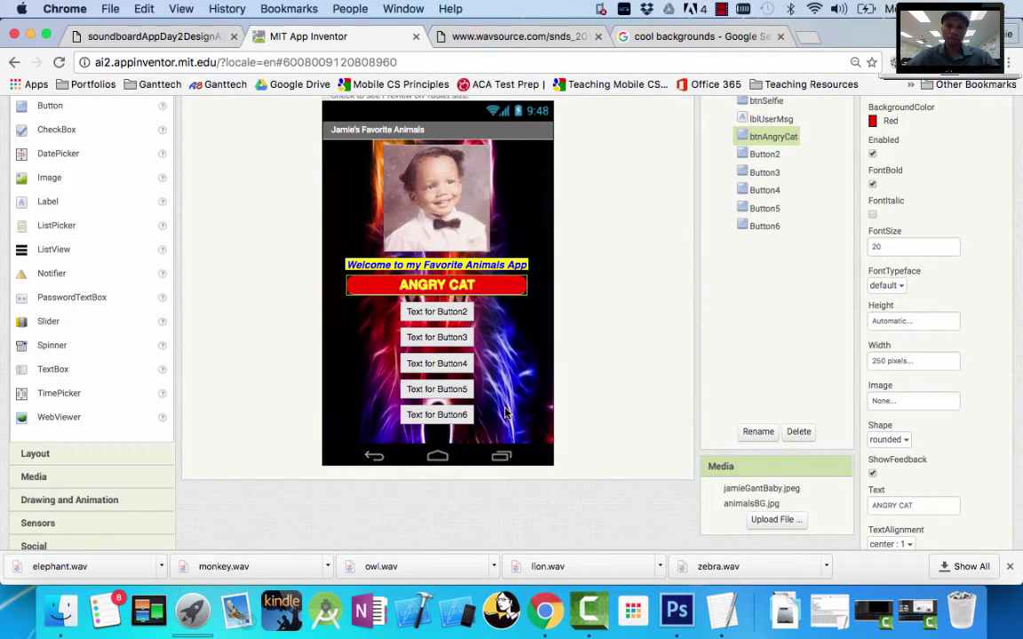
Step: Rename Button2 to btnZebra and set its text to ZEBRA
left_click(767, 155)
left_click(756, 431)
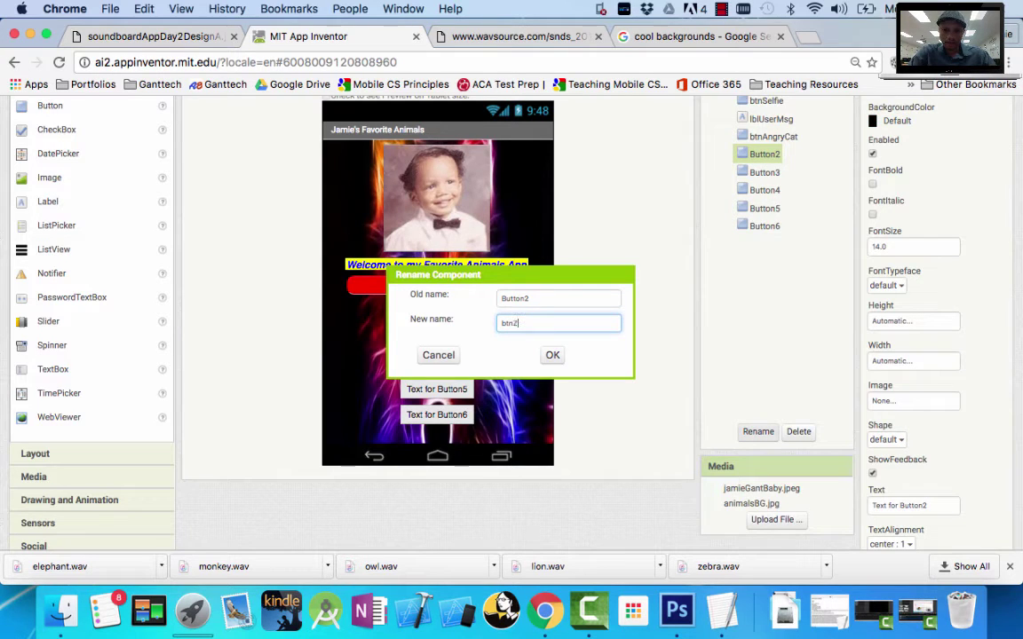
type("btnZebra")
key("Return")
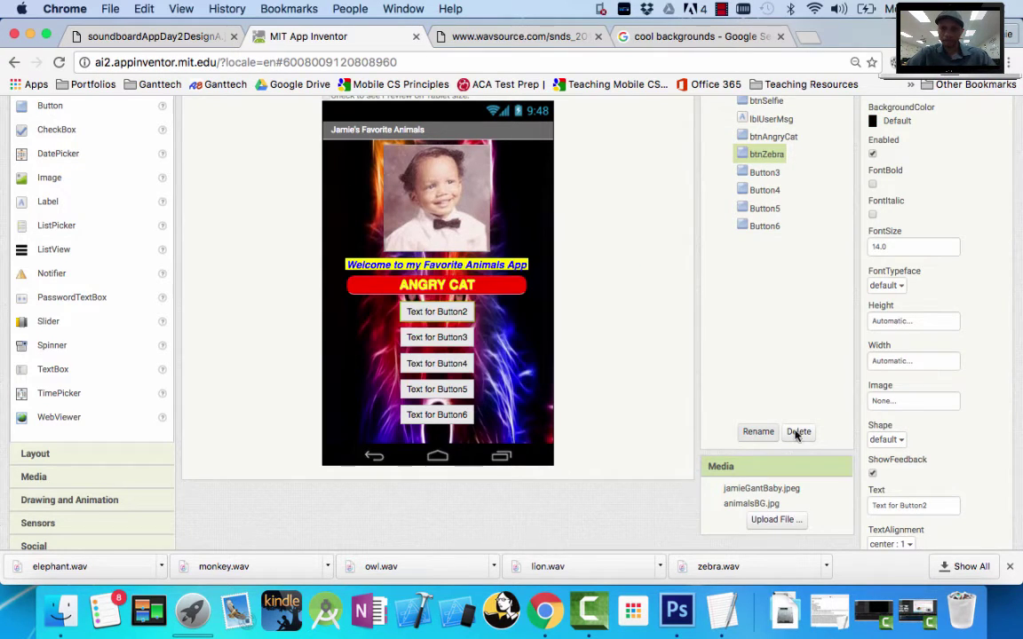
left_click(896, 506)
type("Z")
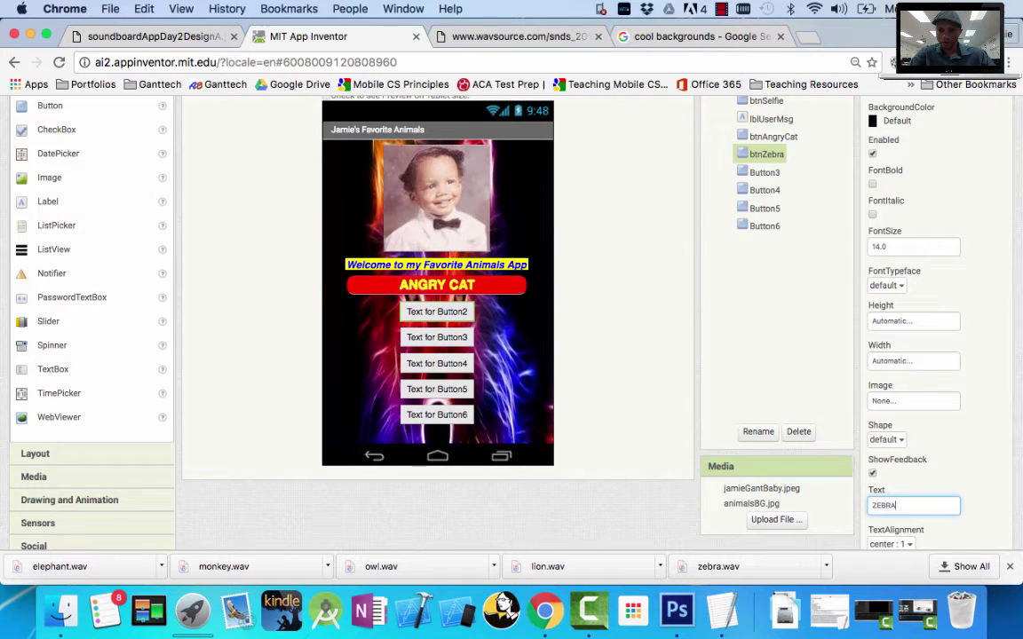
type("EBRA")
key("Return")
Step: Give the ZEBRA button a red background, 250-pixel width and rounded shape
left_click(895, 122)
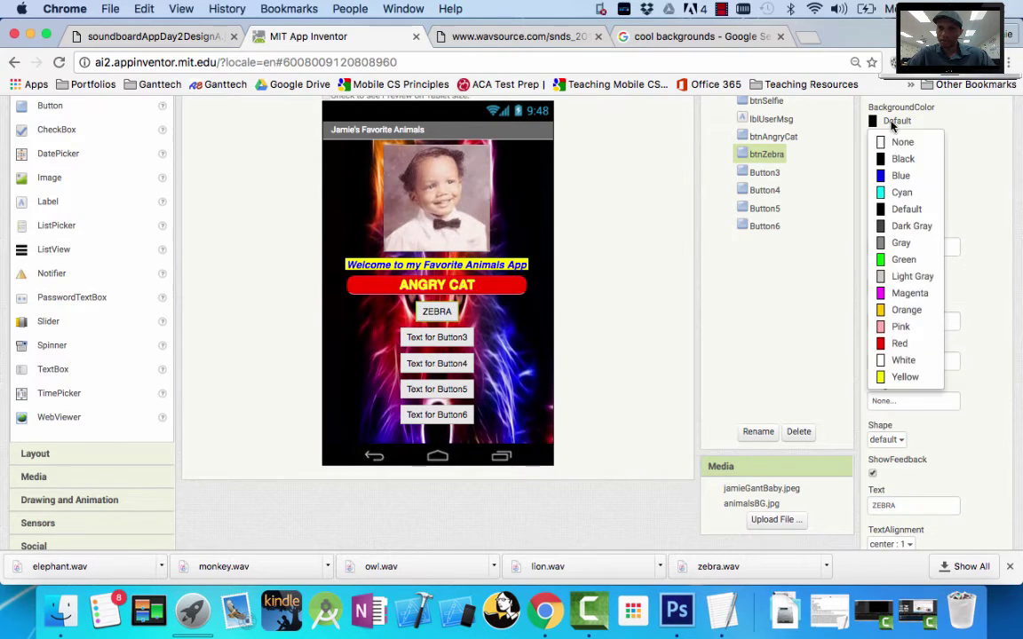
left_click(899, 343)
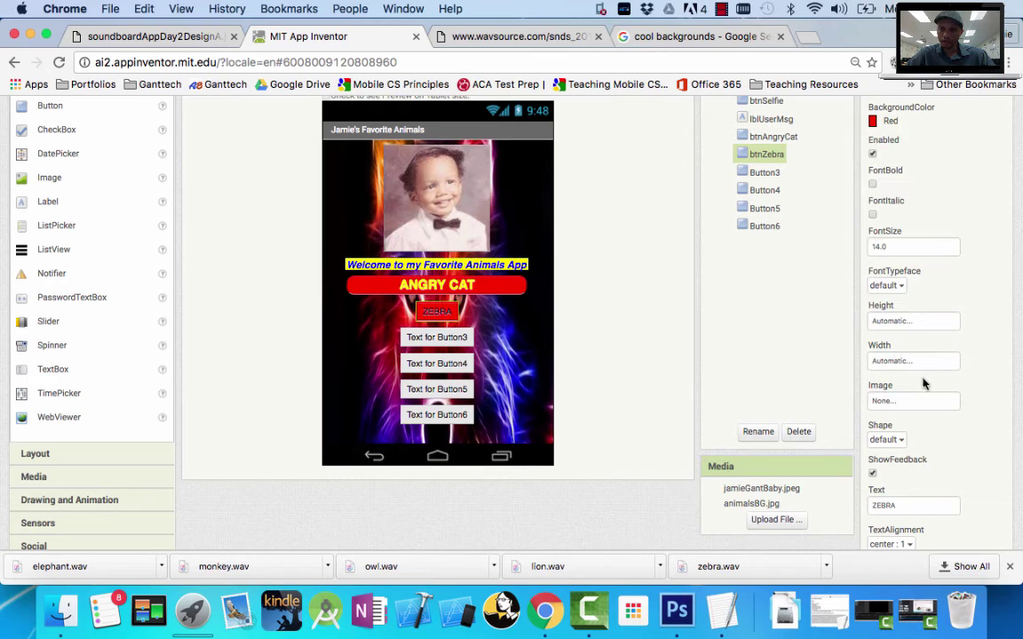
left_click(914, 364)
left_click(893, 388)
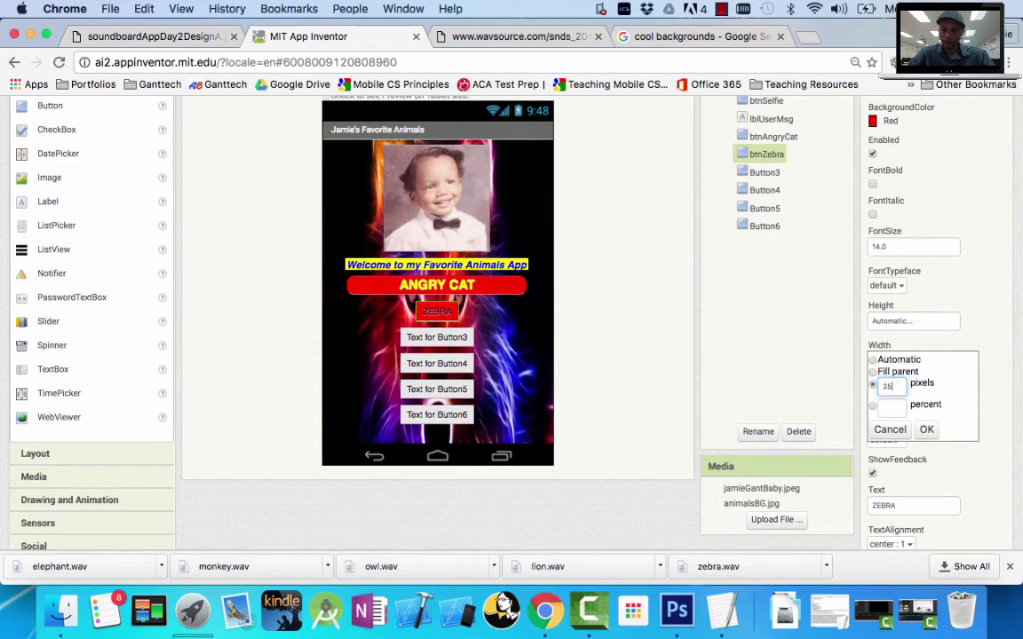
left_click(927, 432)
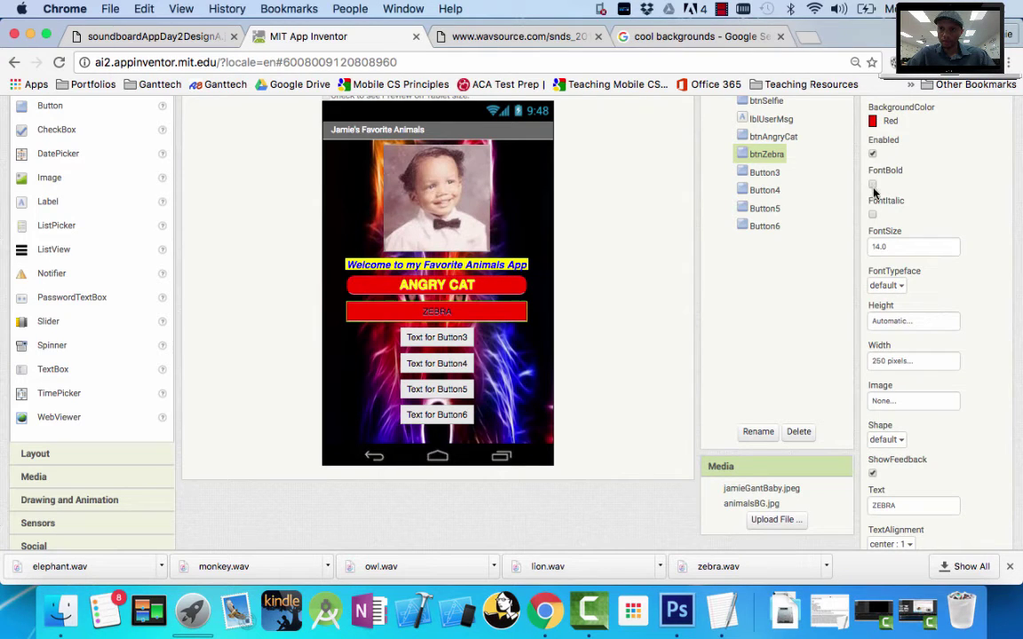
left_click(894, 441)
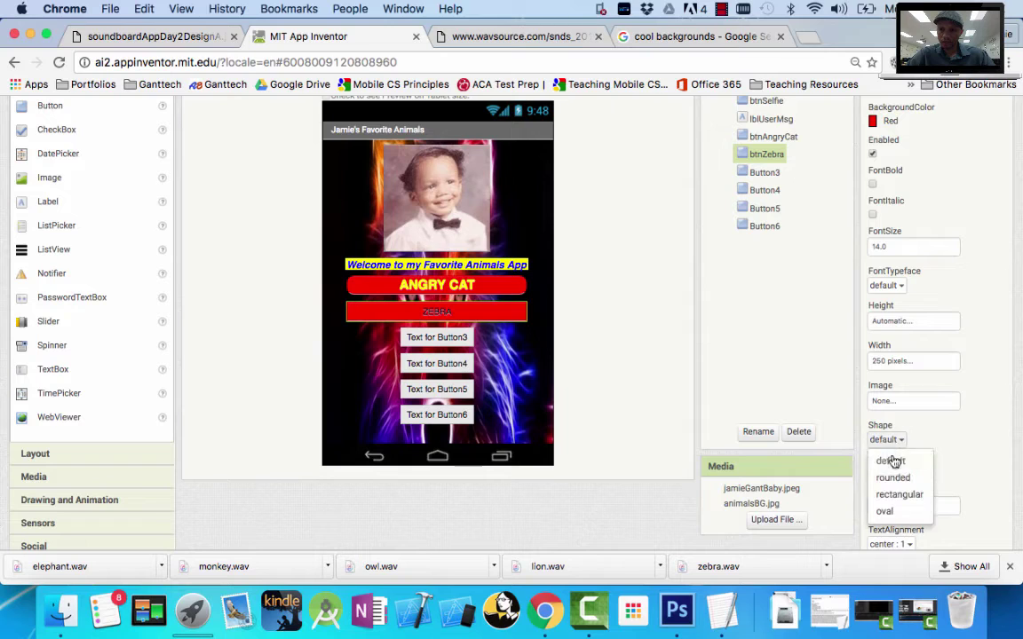
left_click(919, 477)
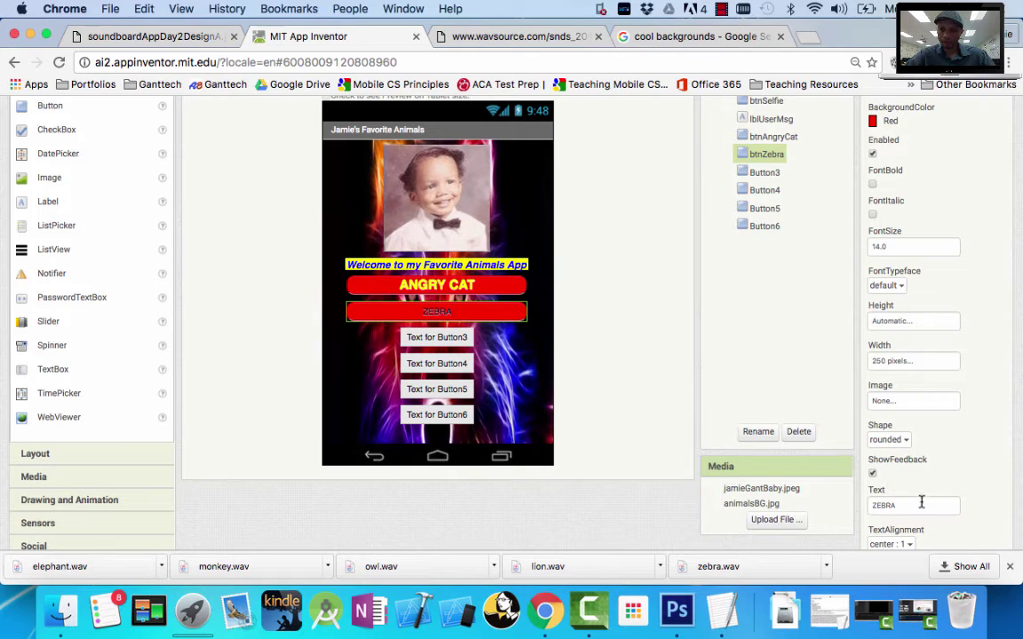
Step: Make the ZEBRA text bold, size 20 and yellow, matching ANGRY CAT, keeping it rounded
left_click(872, 185)
left_click(460, 285)
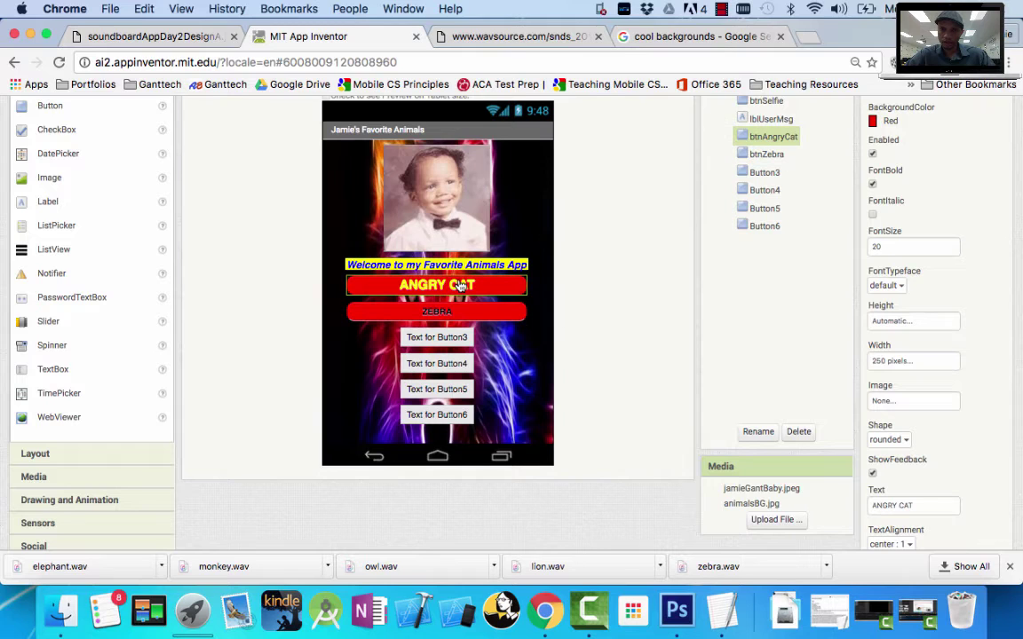
left_click(437, 311)
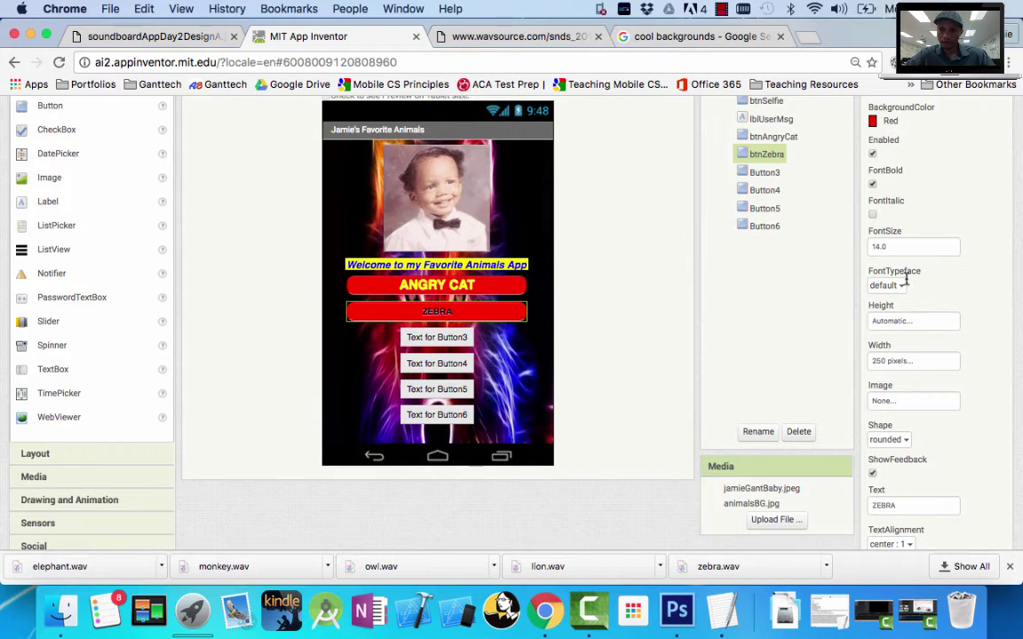
left_click(921, 248)
key("Return")
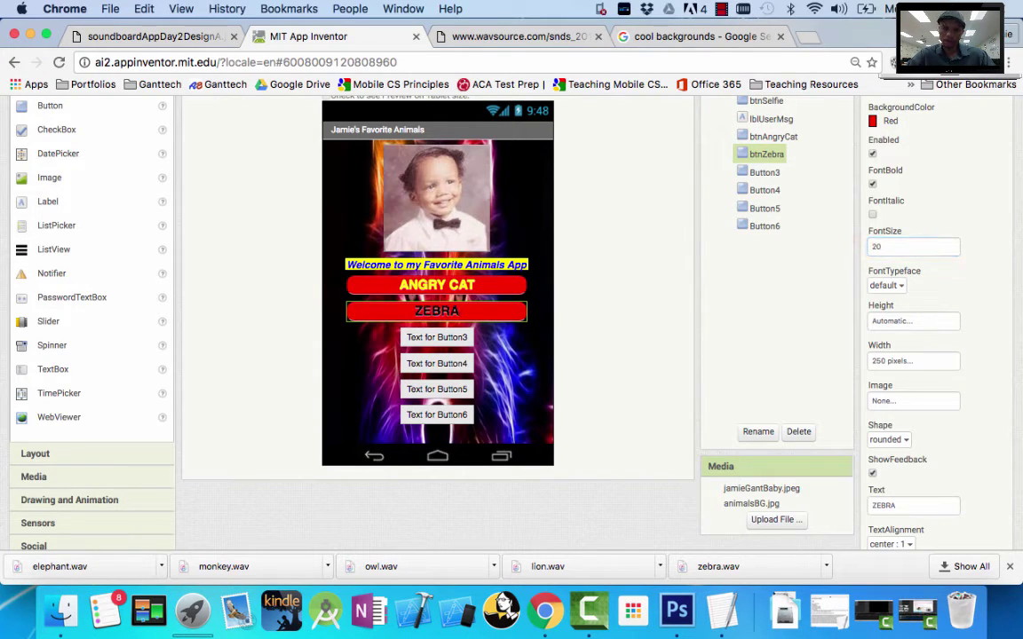
scroll(963, 479, "down", 1)
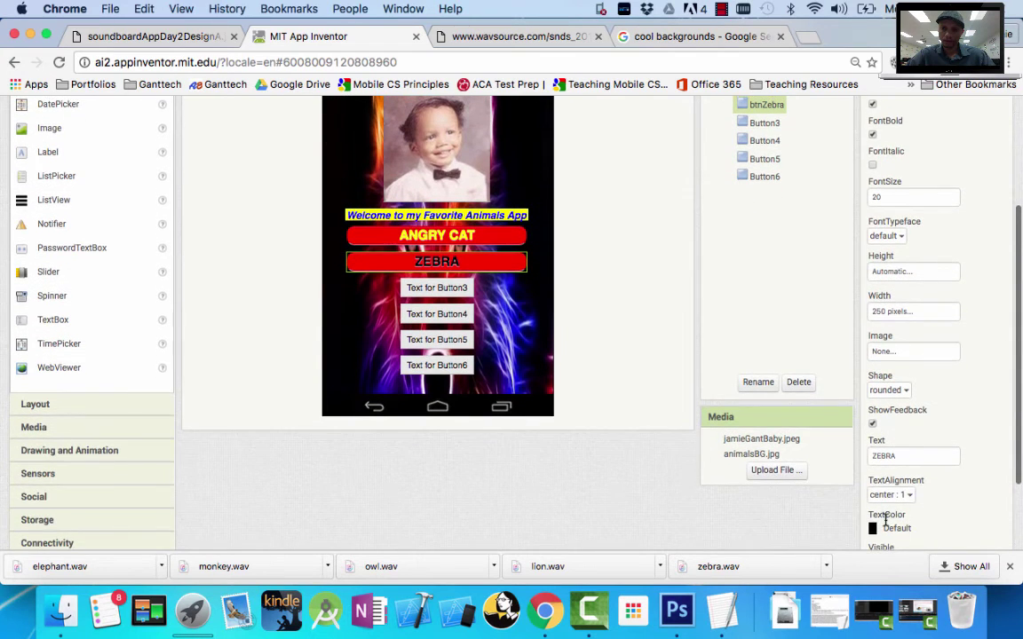
scroll(875, 521, "down", 1)
left_click(879, 460)
left_click(896, 444)
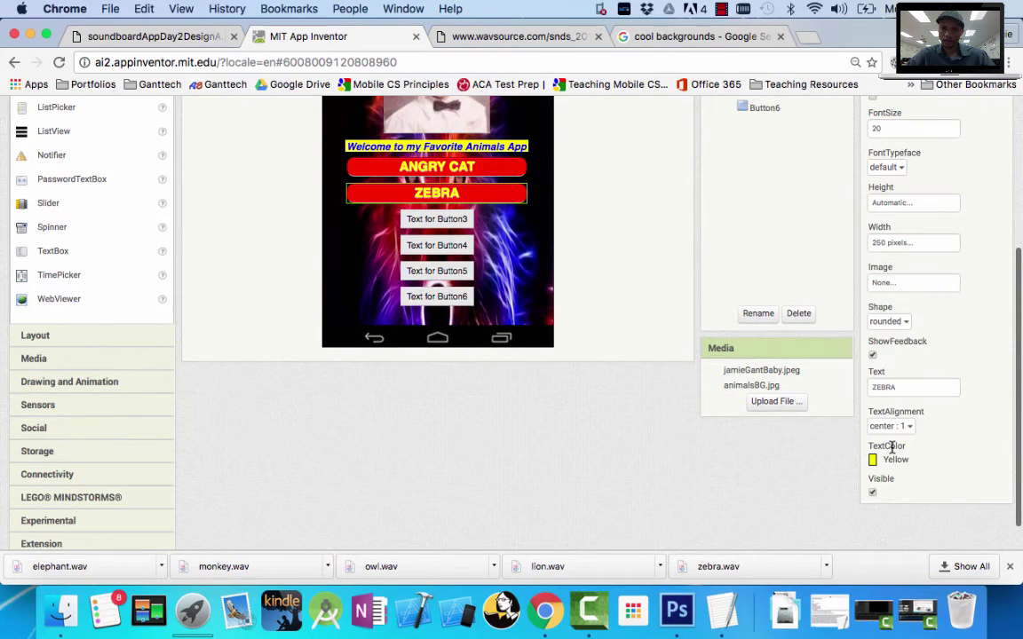
left_click(895, 322)
left_click(622, 249)
scroll(697, 256, "up", 3)
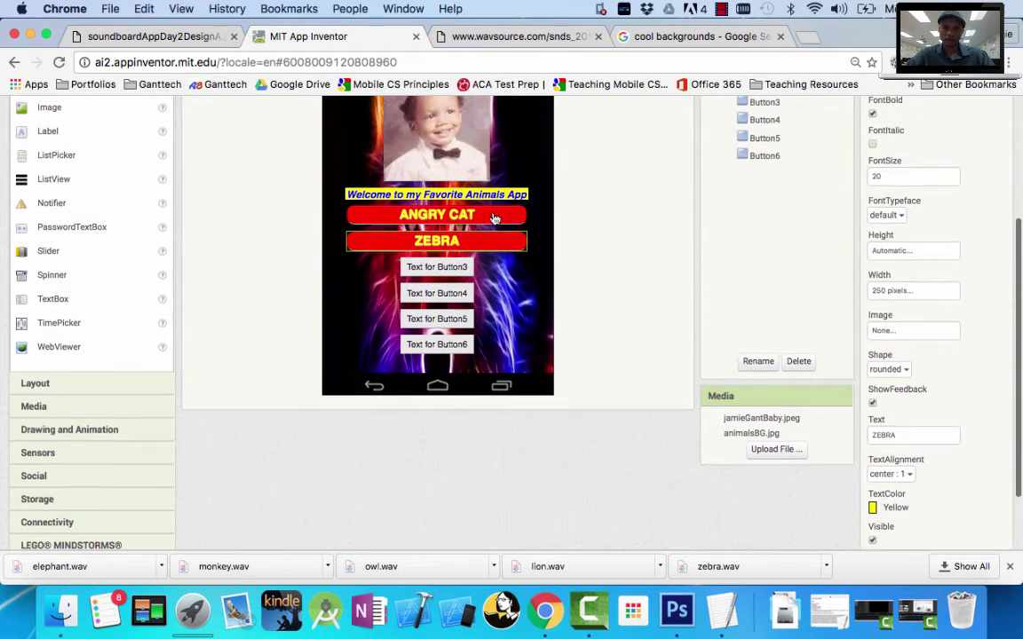
Step: Rename Button3 to btnLion and set its text to LION
left_click(763, 168)
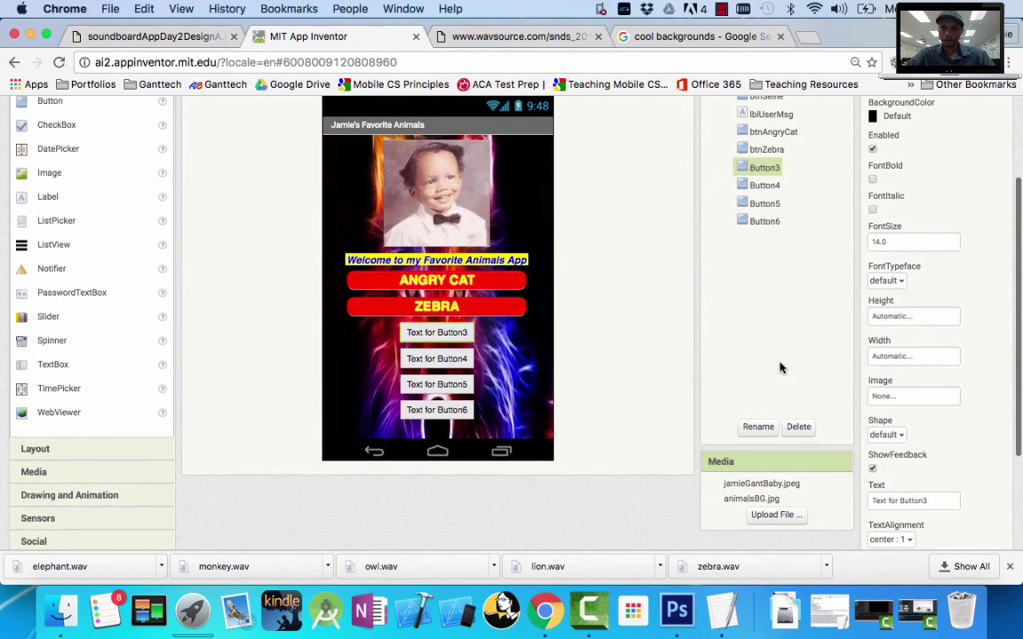
left_click(759, 426)
type("BTN")
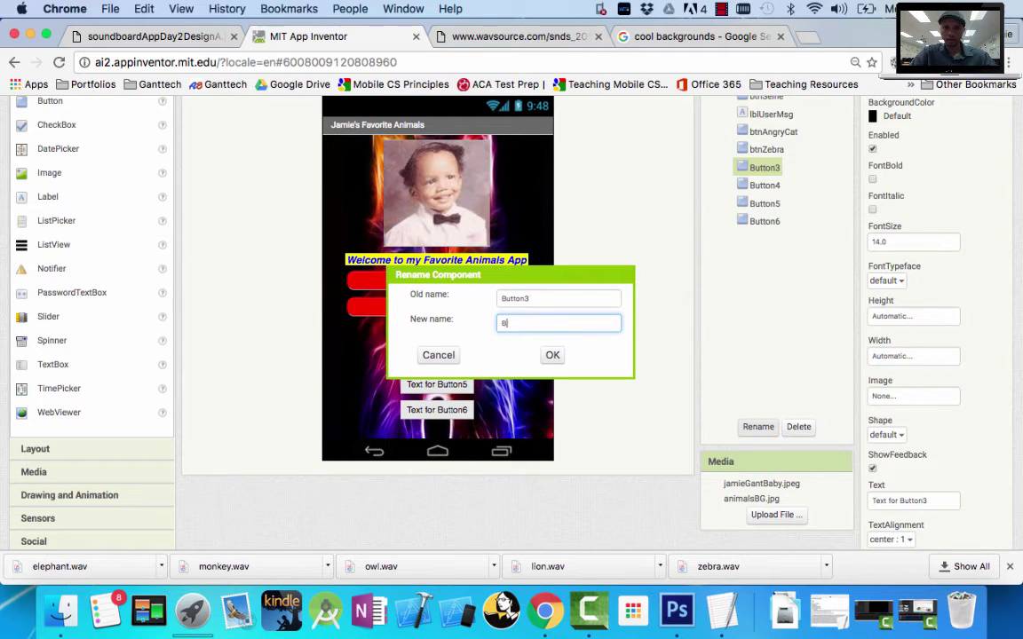
key("Return")
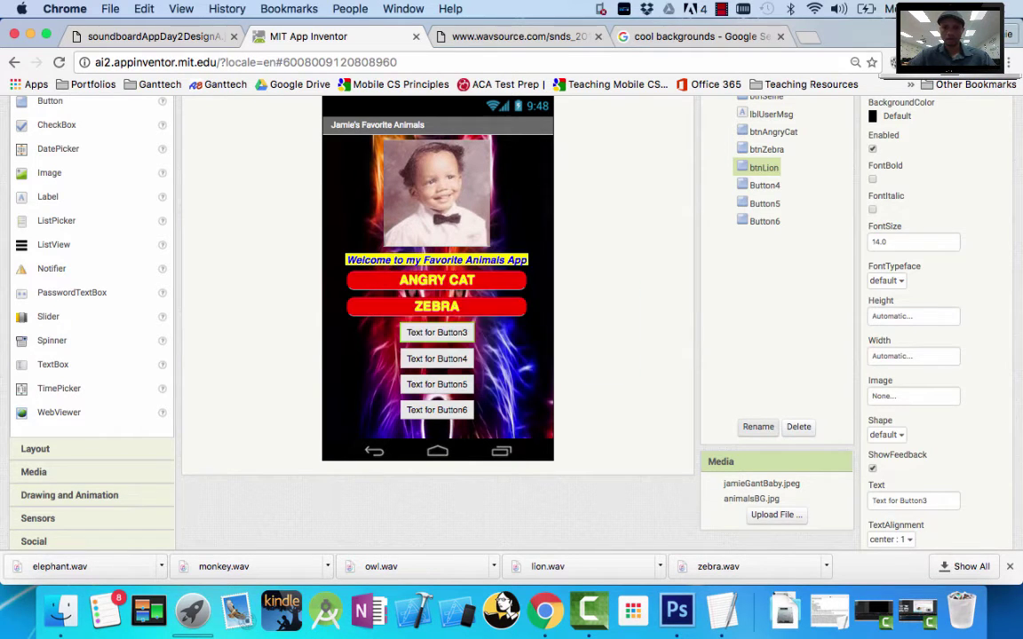
left_click(934, 497)
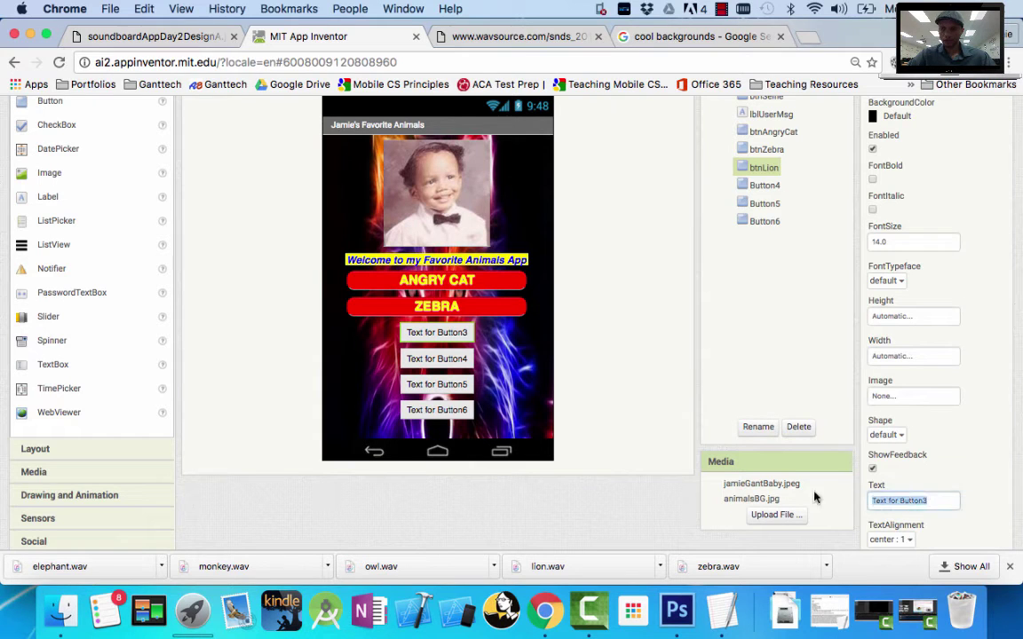
type("LION")
key("Return")
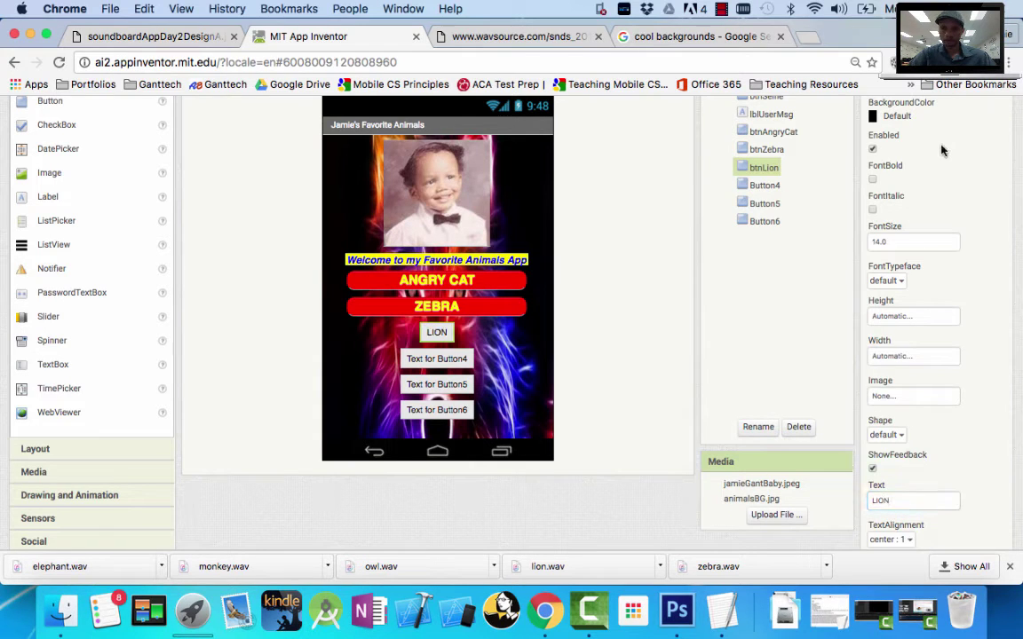
Step: Give the Lion button a red background, font size 20 and 250-pixel width
left_click(892, 116)
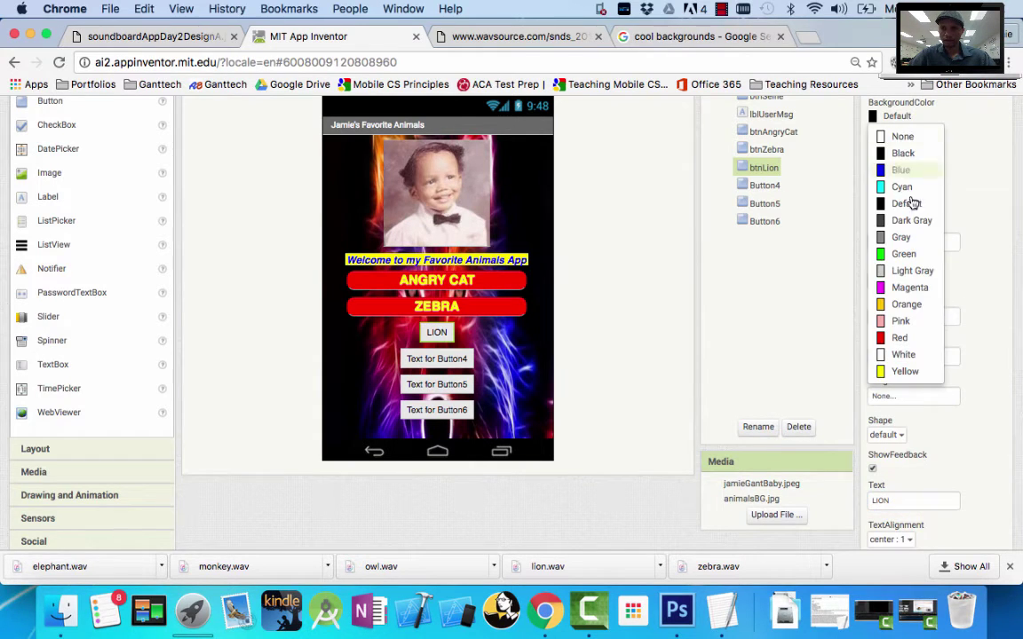
left_click(901, 339)
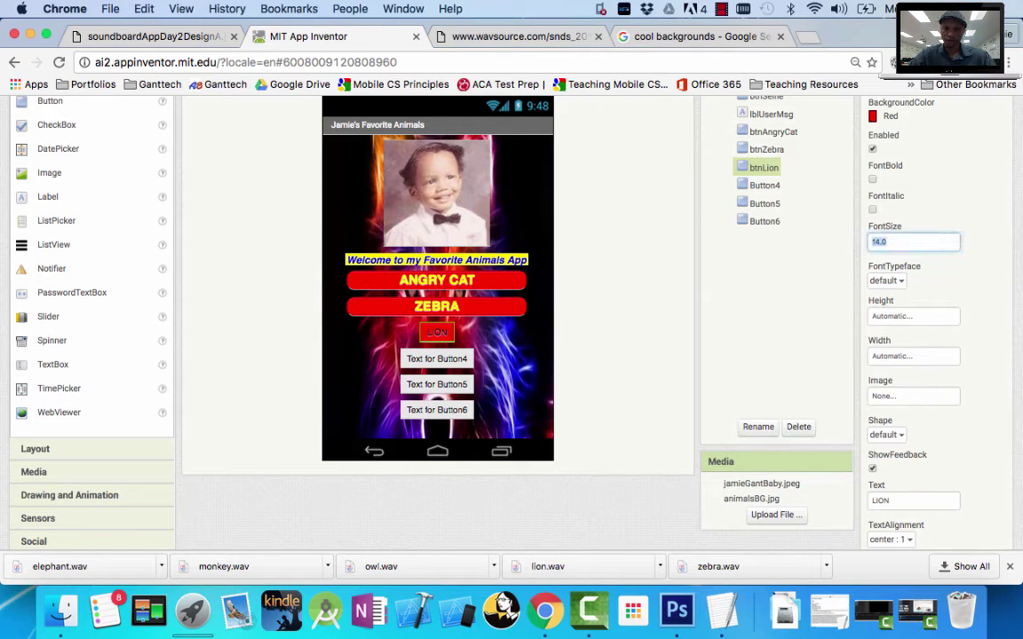
type("20")
key("Return")
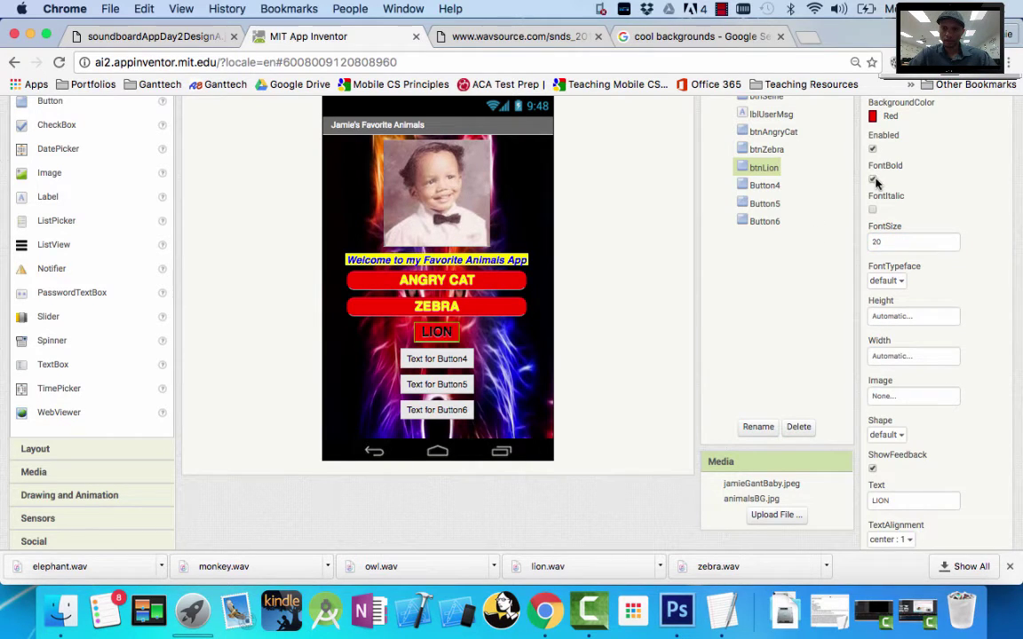
left_click(895, 355)
left_click(893, 381)
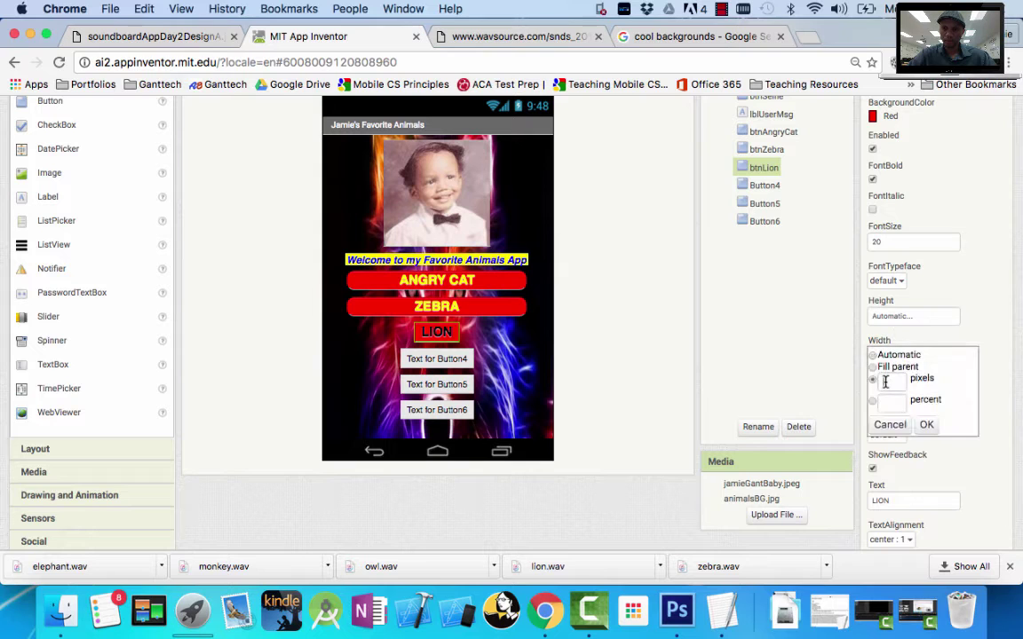
type("250")
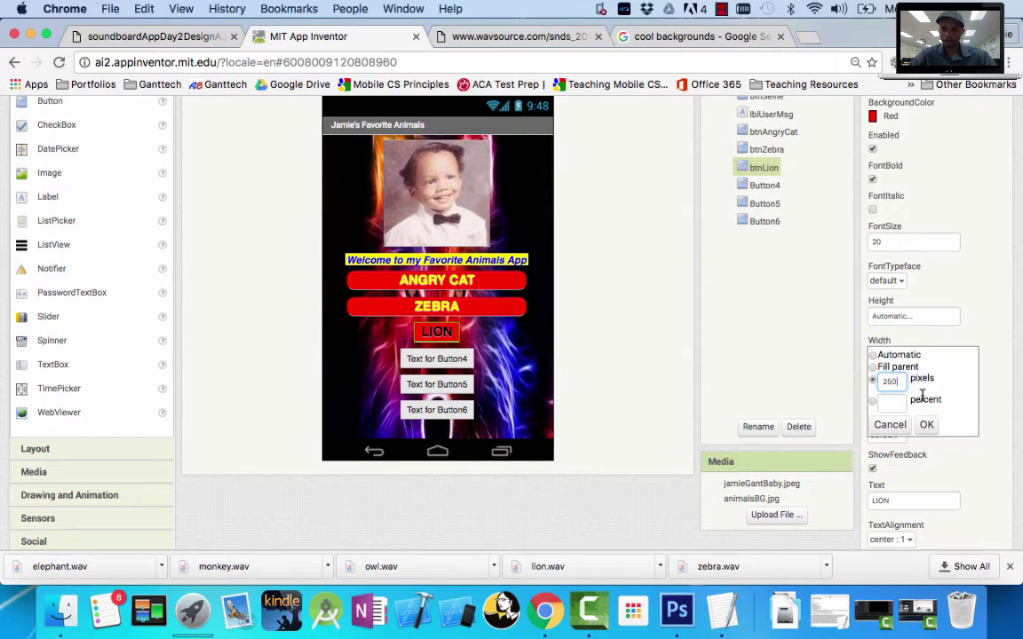
left_click(926, 424)
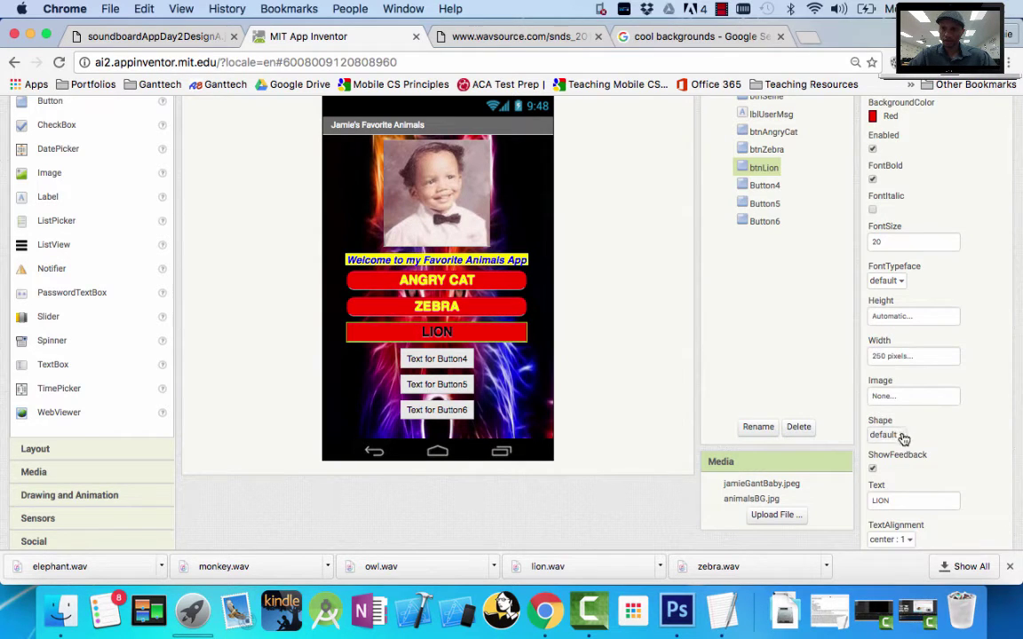
Step: Make the Lion button rounded with yellow text
left_click(903, 439)
left_click(904, 475)
scroll(939, 495, "down", 3)
left_click(879, 449)
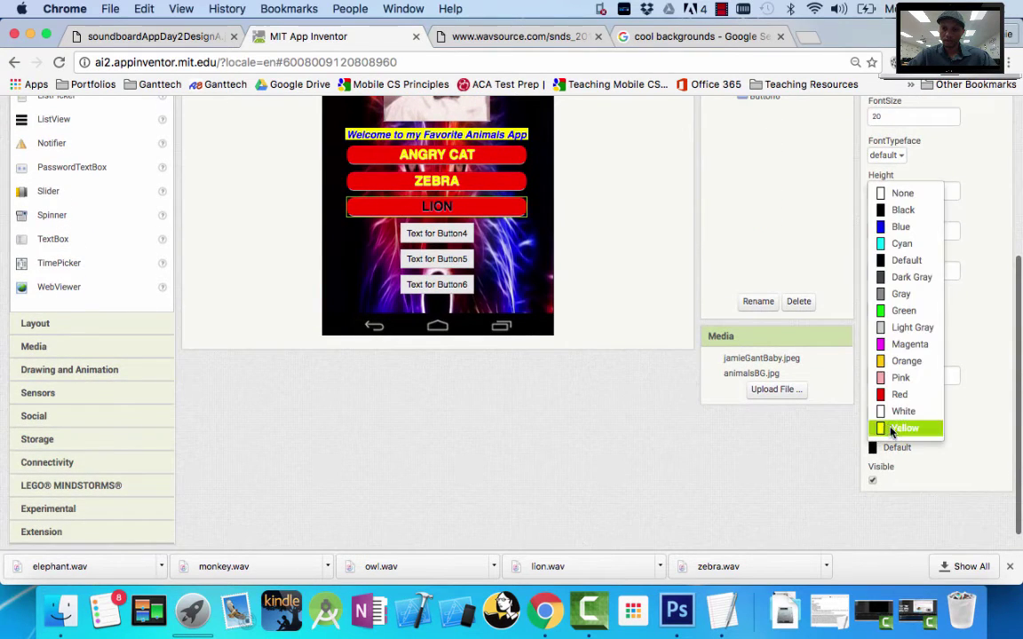
left_click(901, 429)
Step: Rename Button4 to btnOwl
left_click(447, 233)
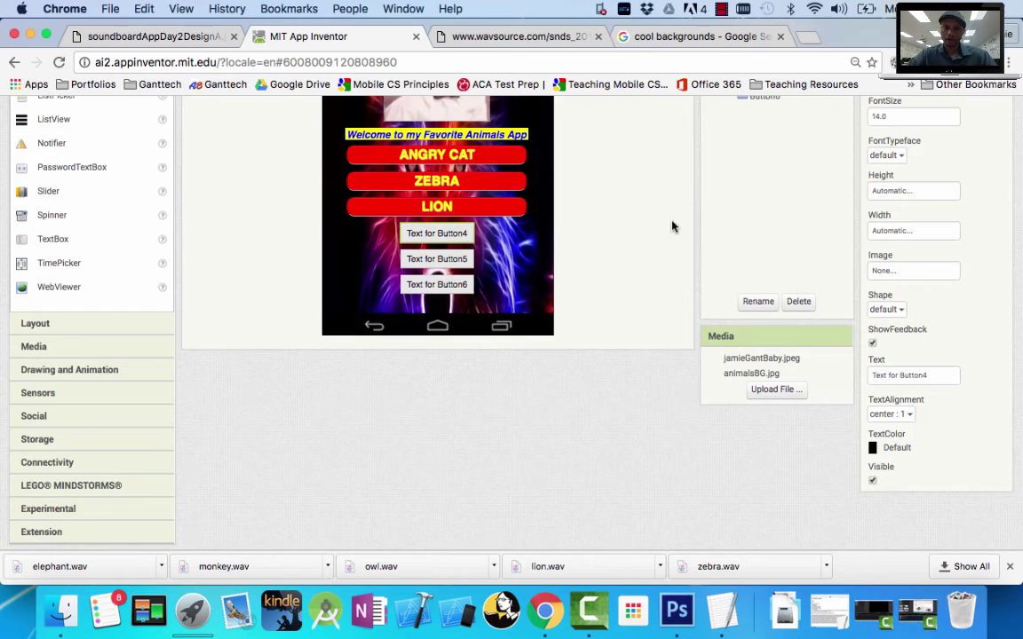
scroll(673, 226, "up", 2)
left_click(758, 359)
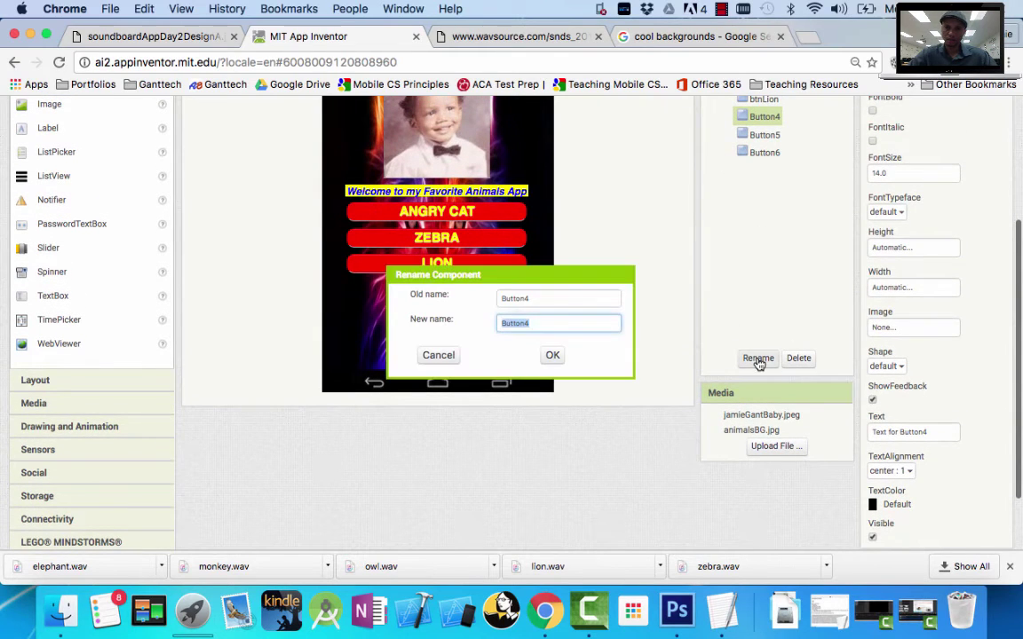
type("btnOwl")
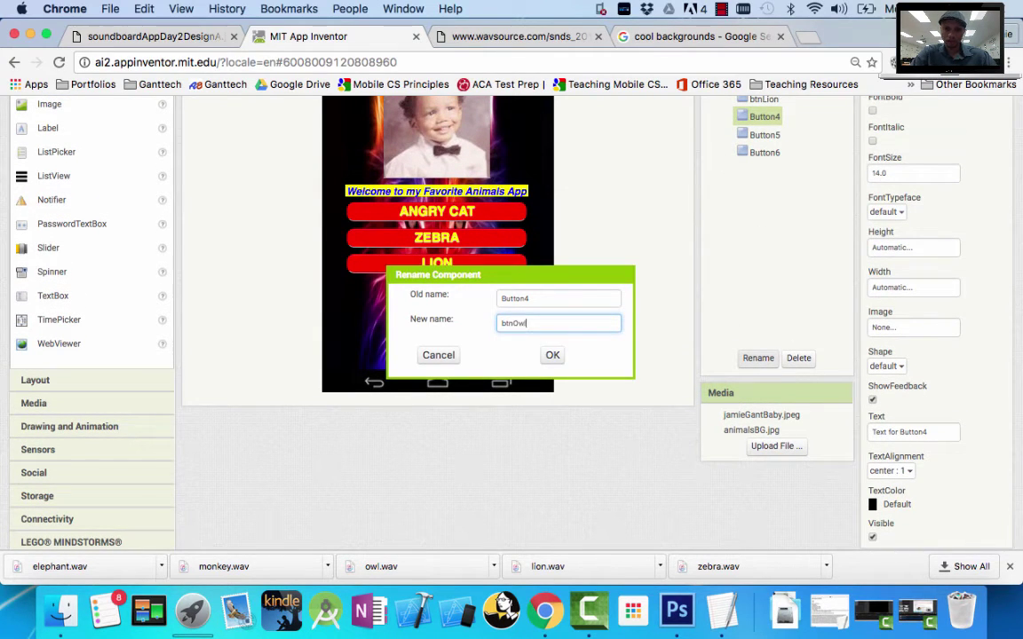
key("Return")
Step: Give the Owl button a red background and bold size-20 text
scroll(855, 194, "up", 2)
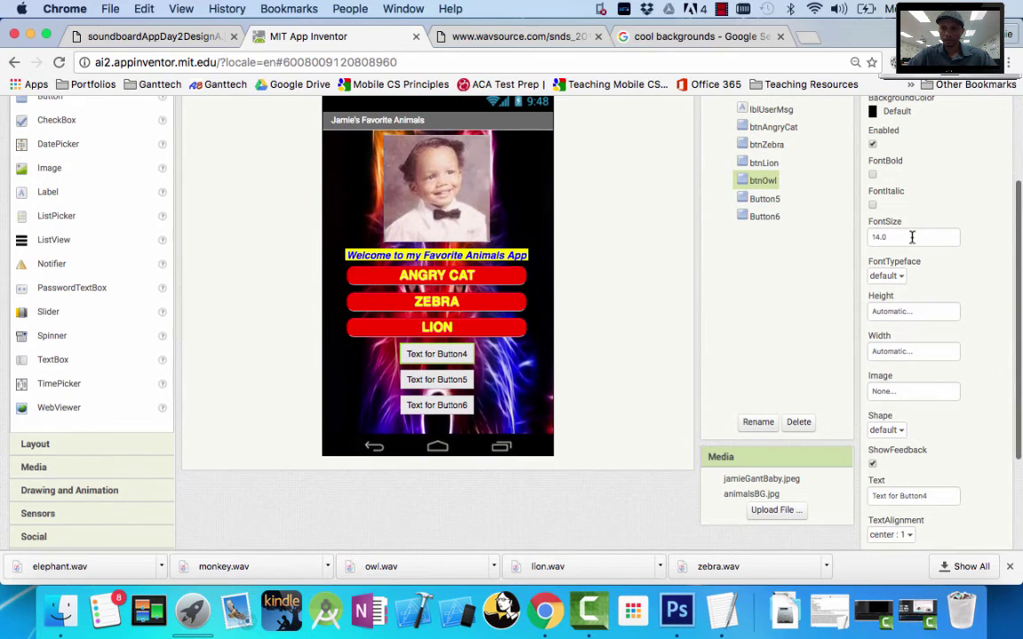
left_click(896, 111)
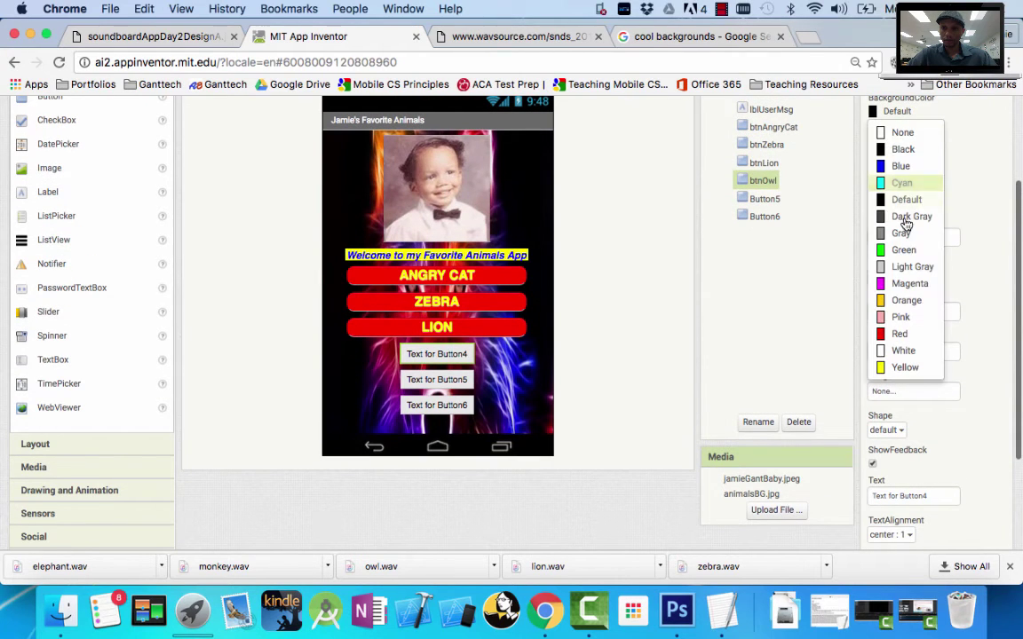
left_click(893, 332)
left_click(897, 237)
type("20")
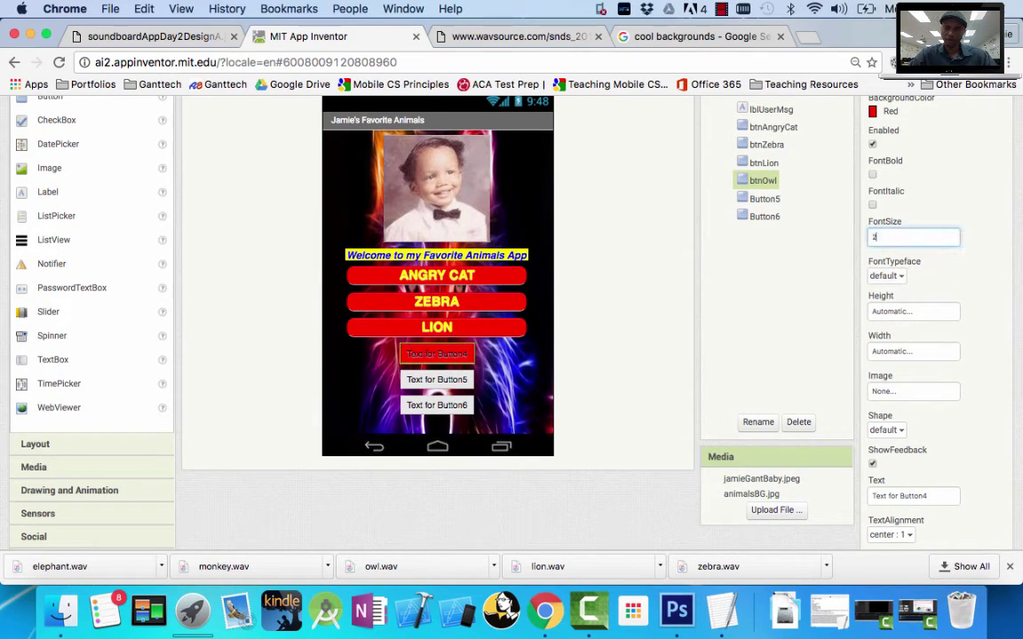
key("Return")
left_click(872, 174)
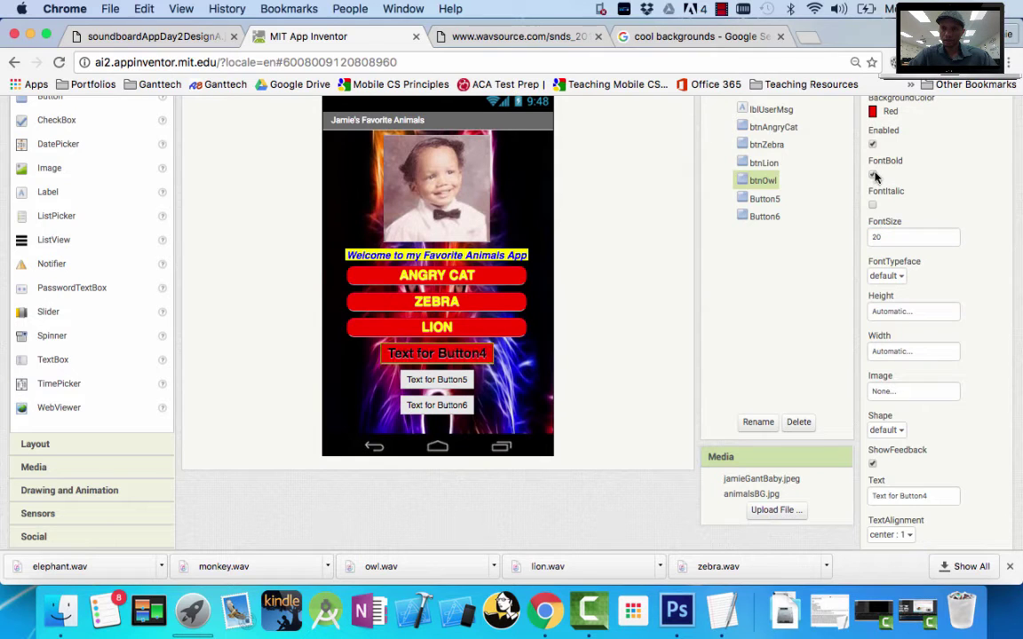
Step: Set the Owl button to 250 pixels wide with a rounded shape
left_click(908, 354)
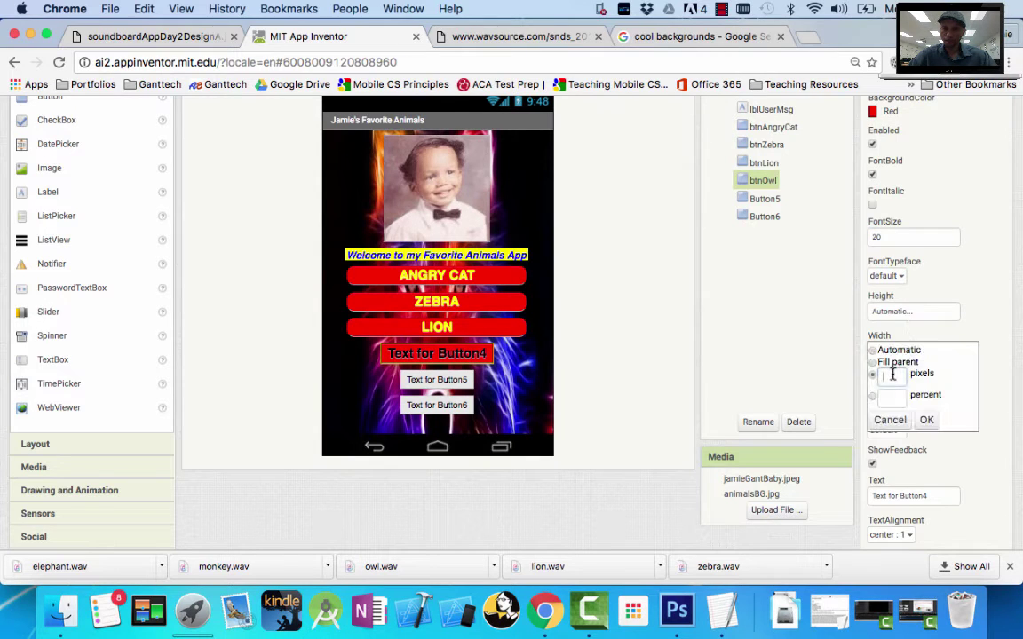
left_click(927, 420)
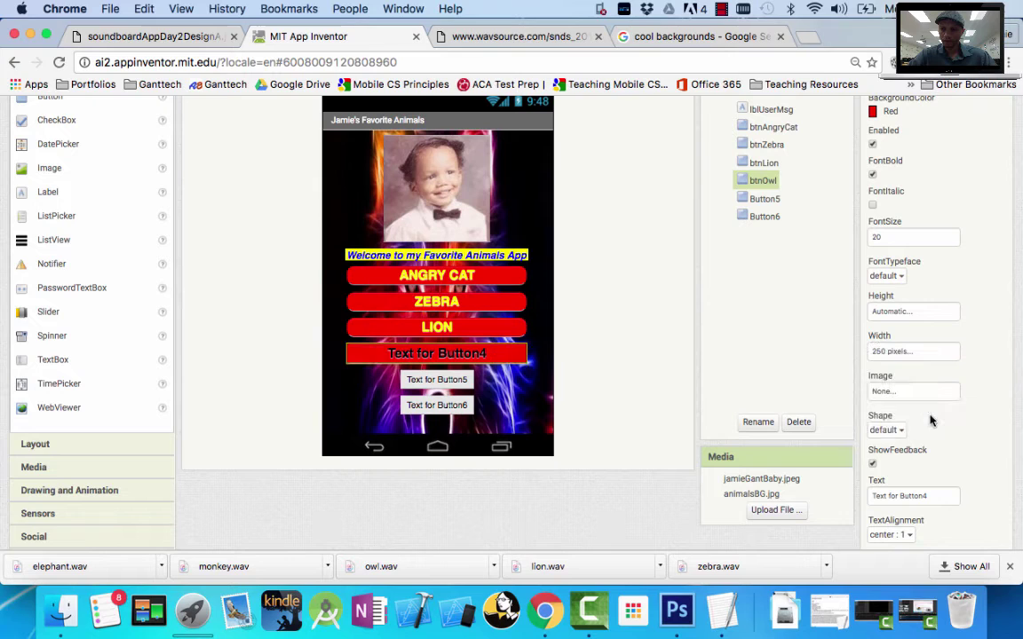
left_click(899, 429)
left_click(890, 466)
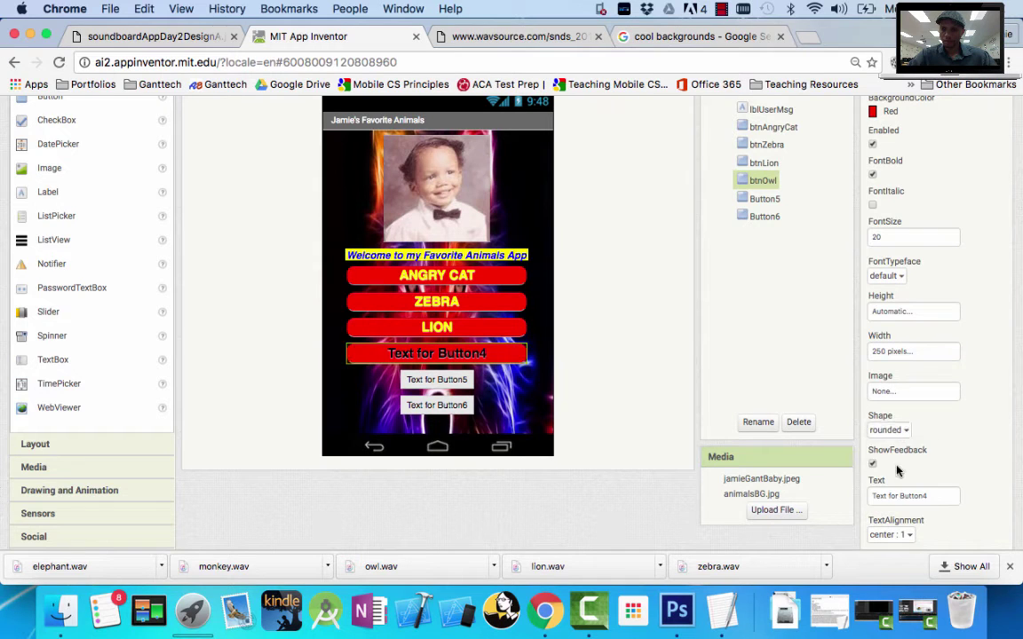
Step: Label the button OWL in yellow text
left_click(927, 494)
type("Owl")
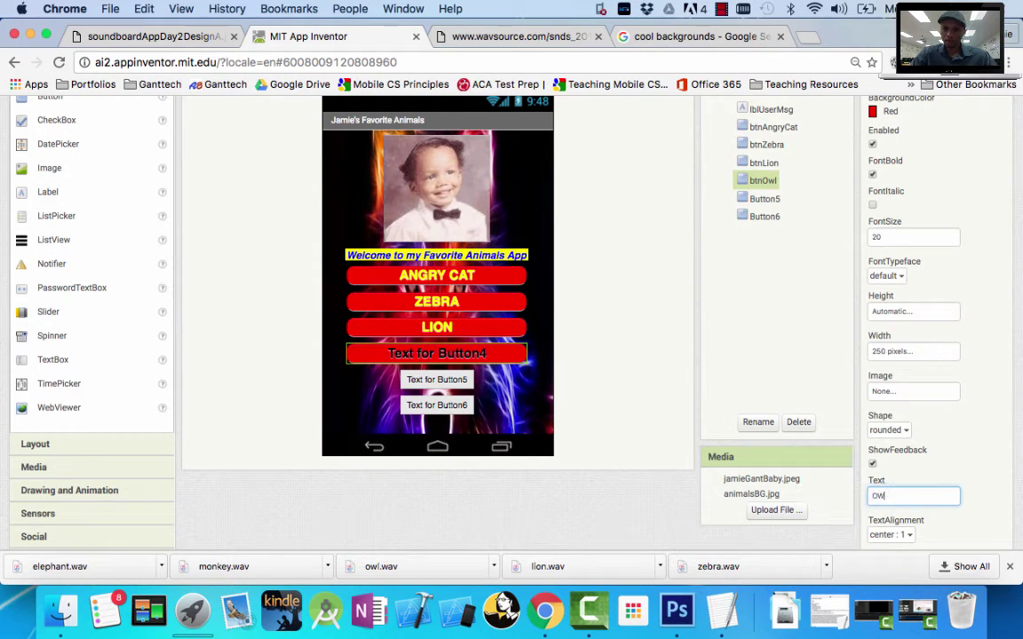
key("Return")
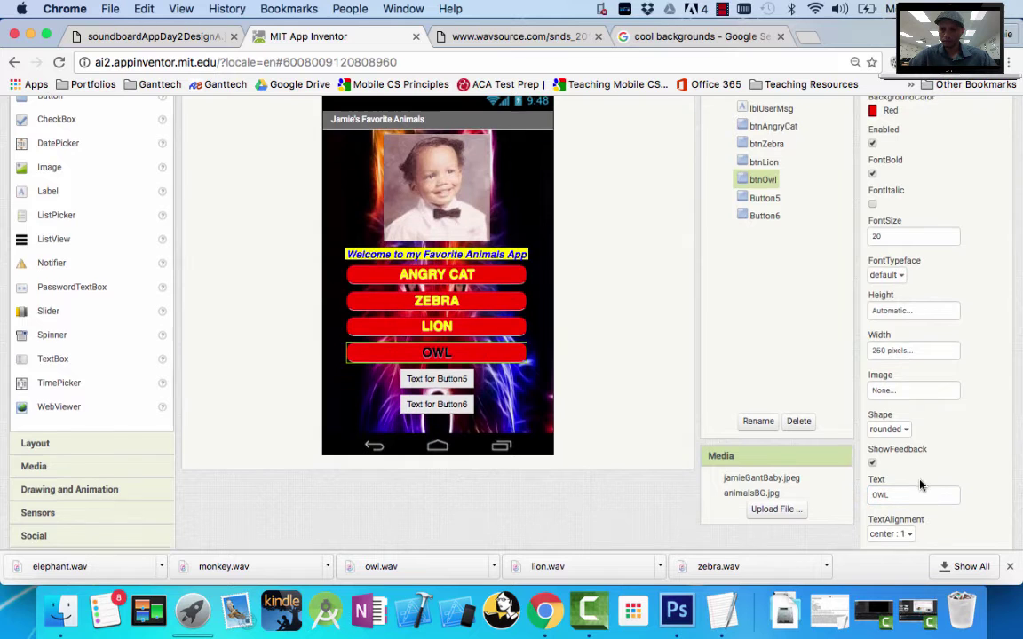
scroll(817, 429, "down", 3)
left_click(888, 460)
left_click(899, 431)
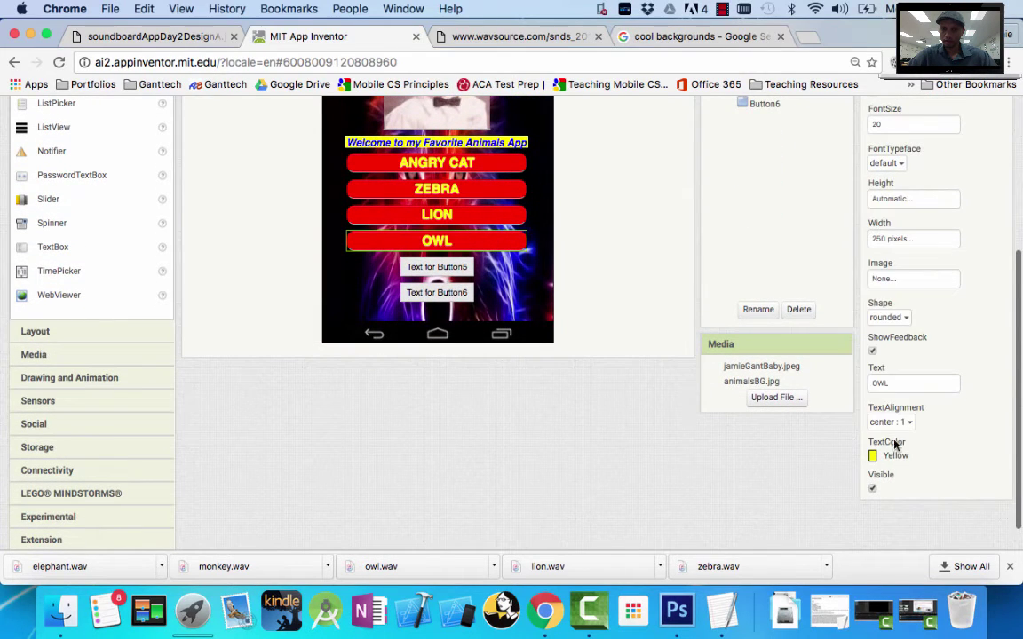
scroll(559, 290, "up", 3)
Step: Rename Button5 to btnMonkey and give it a red background
left_click(762, 219)
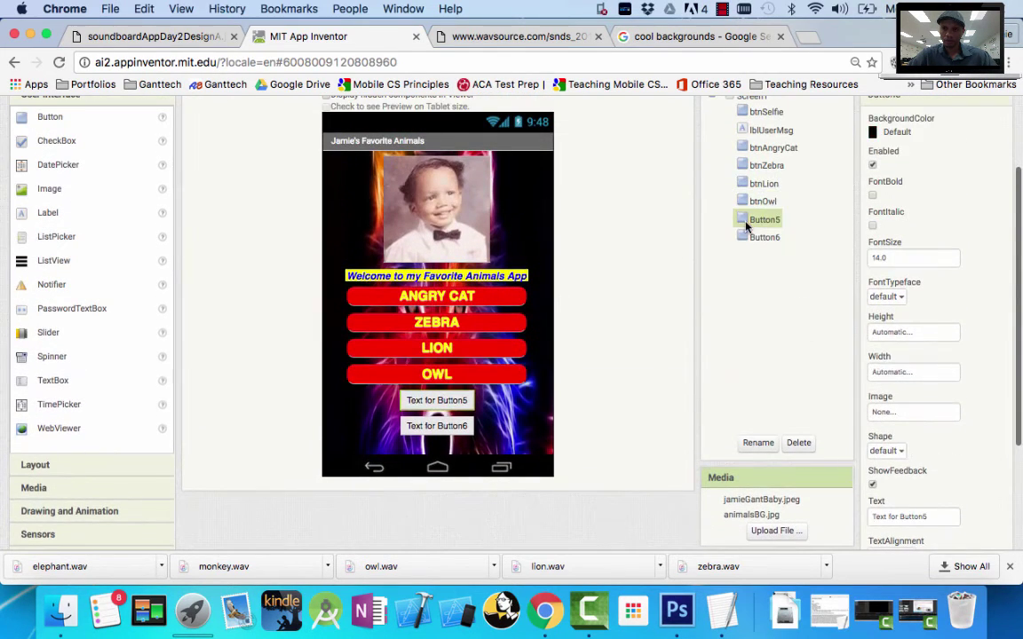
left_click(757, 443)
type("btn")
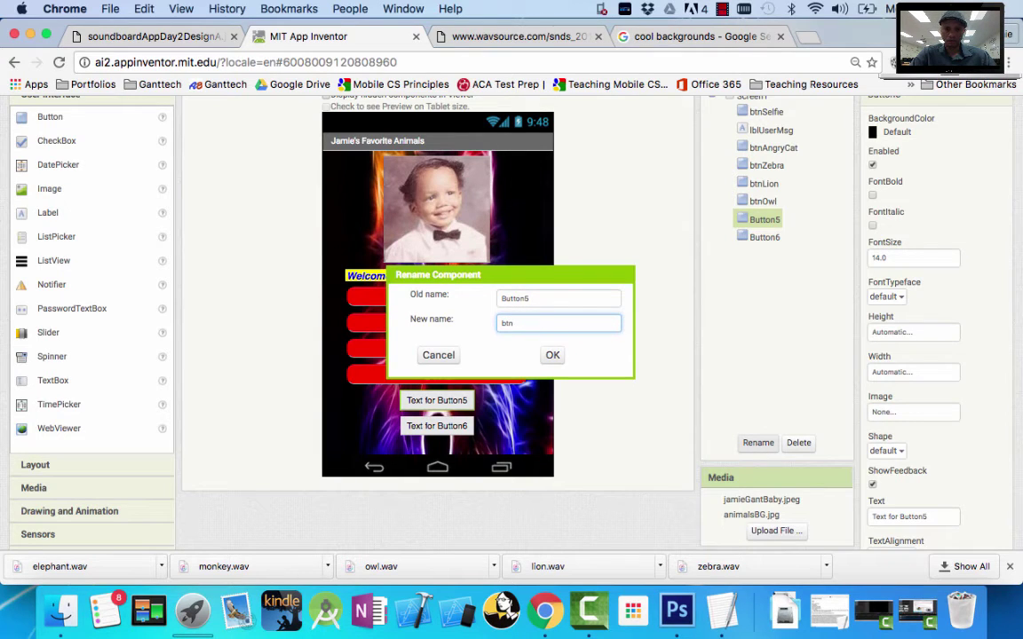
type("Monkey")
key("Return")
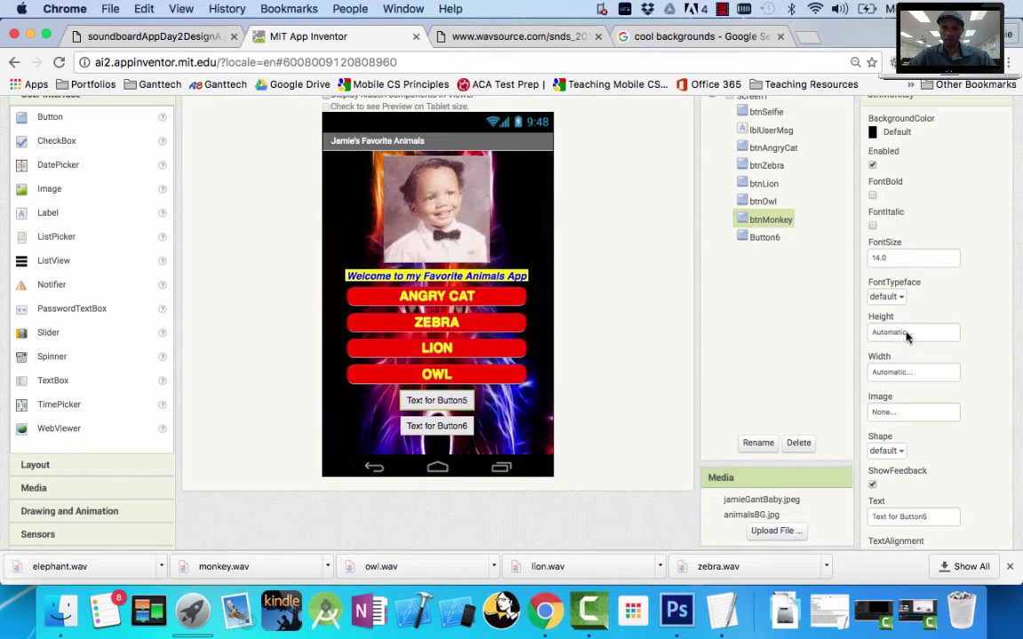
left_click(880, 134)
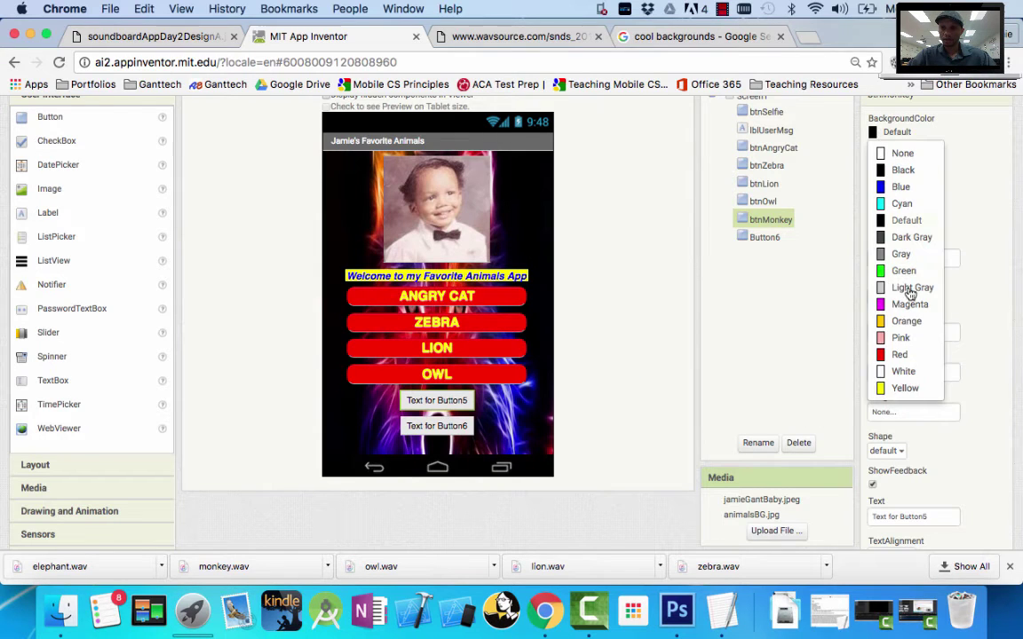
left_click(897, 354)
Step: Set btnMonkey to bold font size 20 with a fixed 250-pixel width
left_click(902, 261)
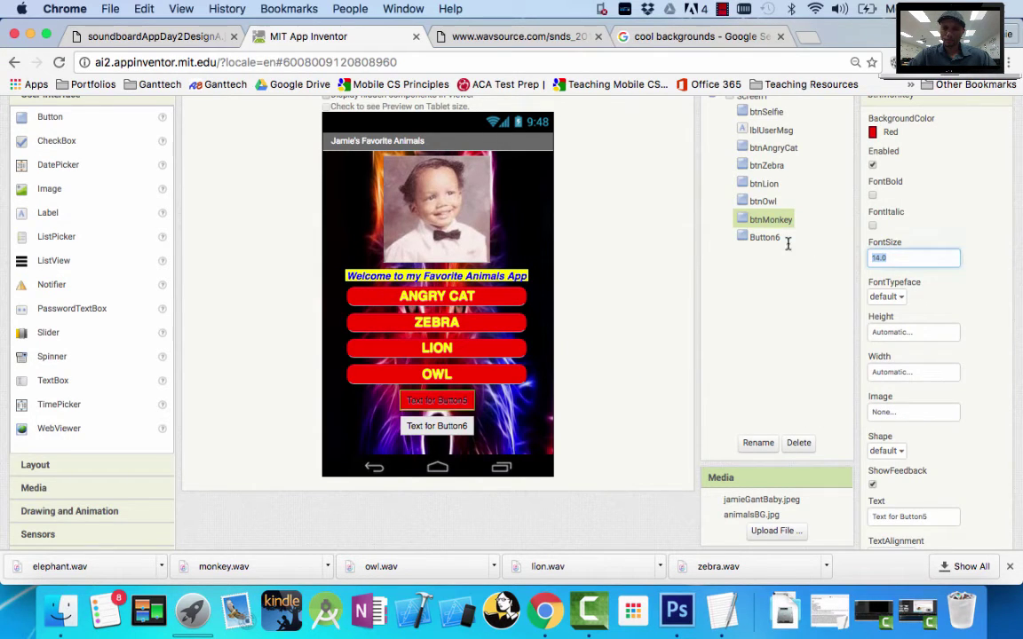
key("Return")
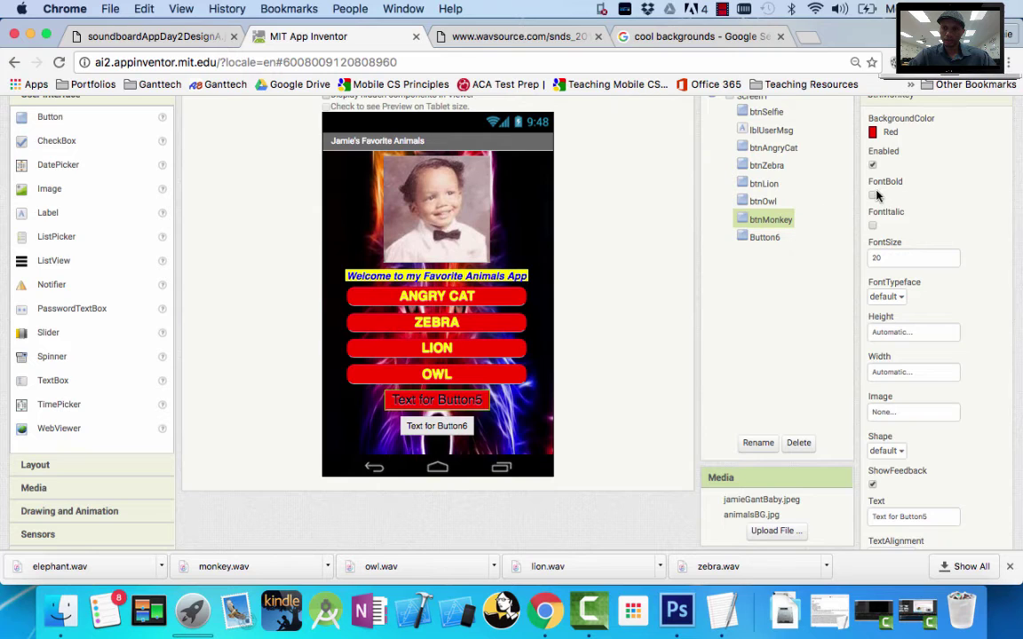
left_click(873, 195)
left_click(897, 372)
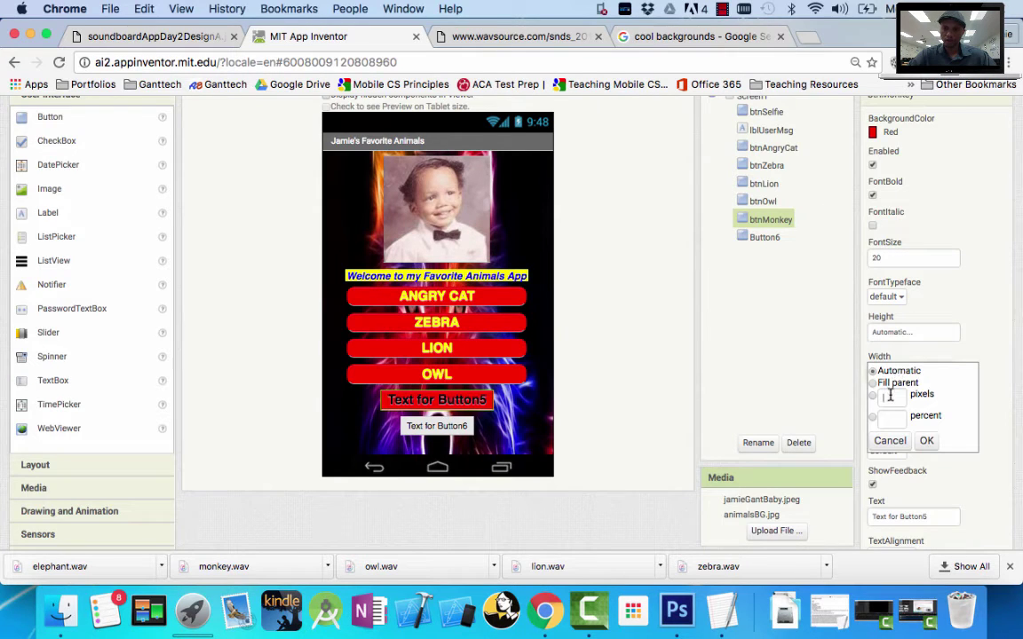
left_click(888, 397)
type("250")
left_click(926, 438)
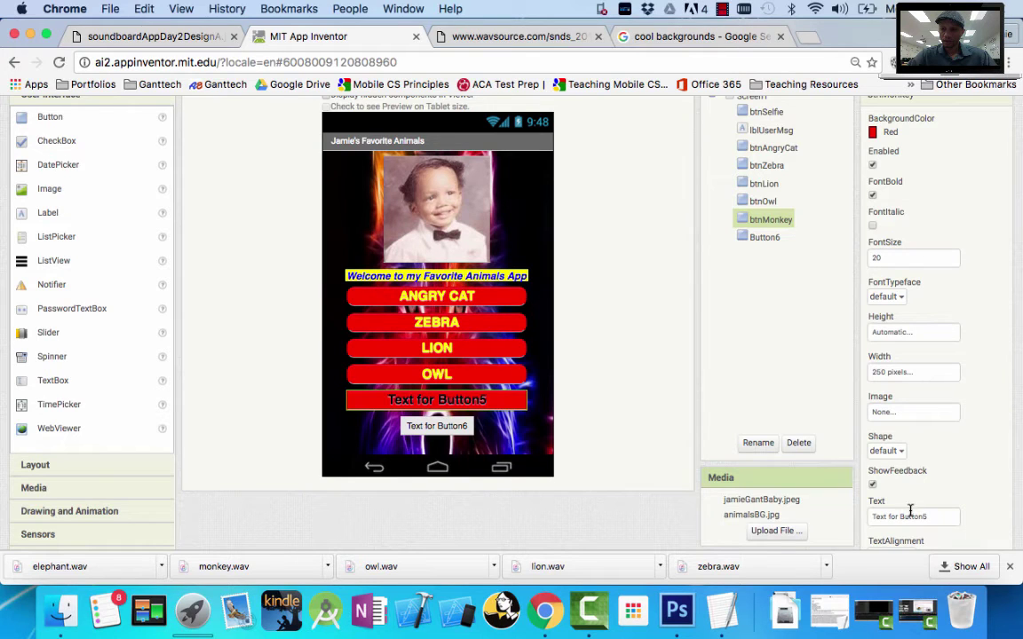
Step: Label the button MONKEY in yellow text
left_click(936, 521)
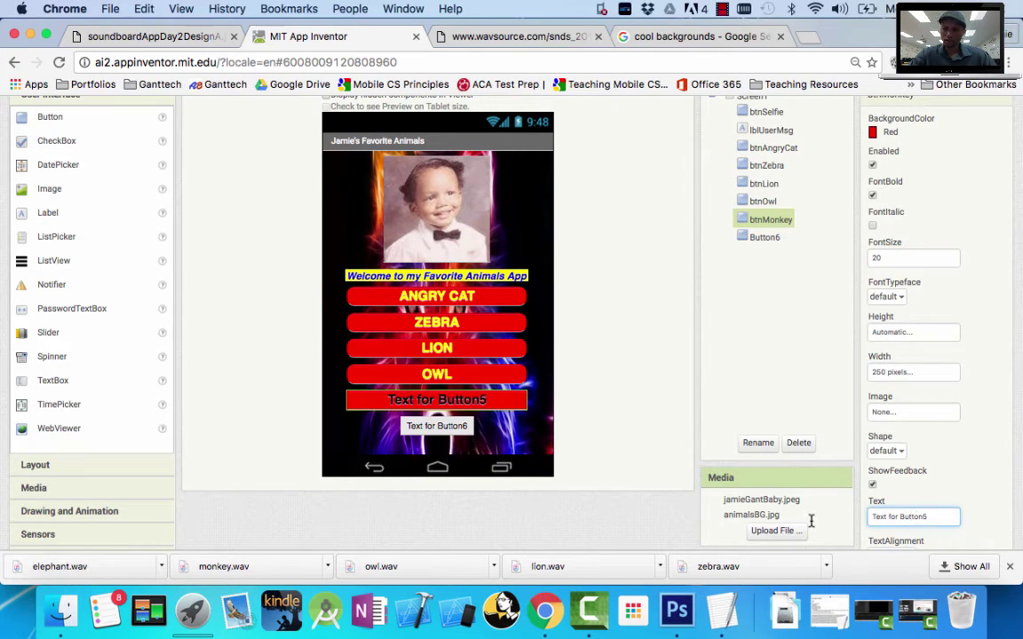
triple_click(898, 516)
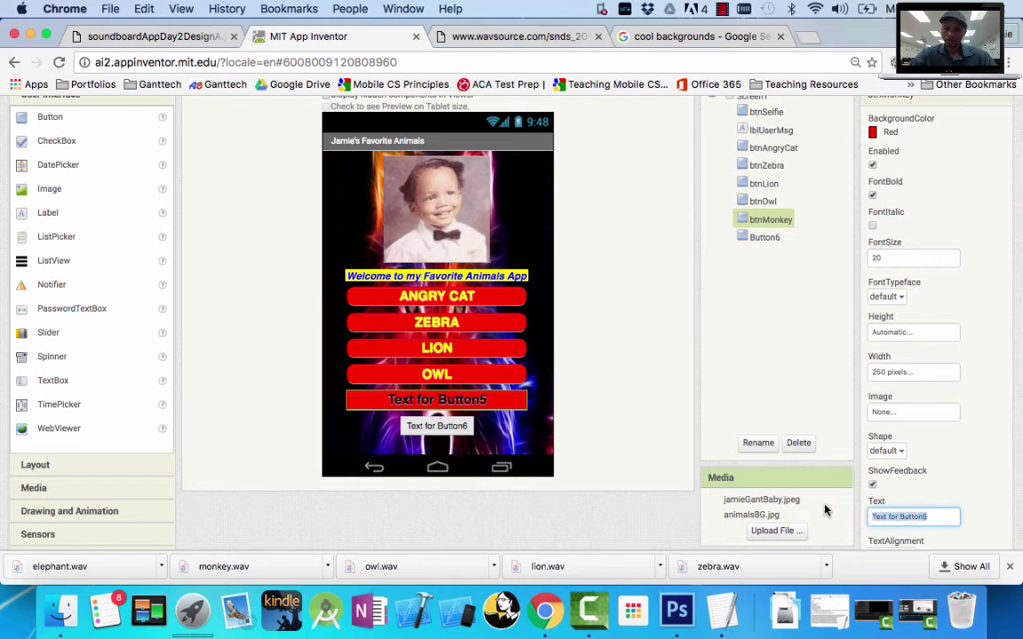
type("MONKEY")
key("Return")
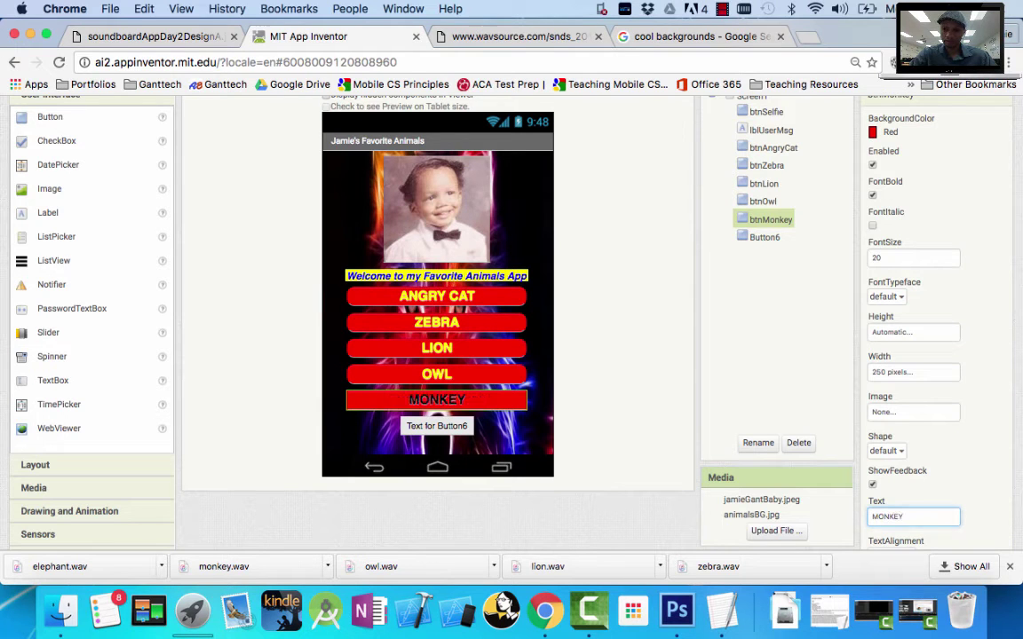
scroll(895, 453, "down", 4)
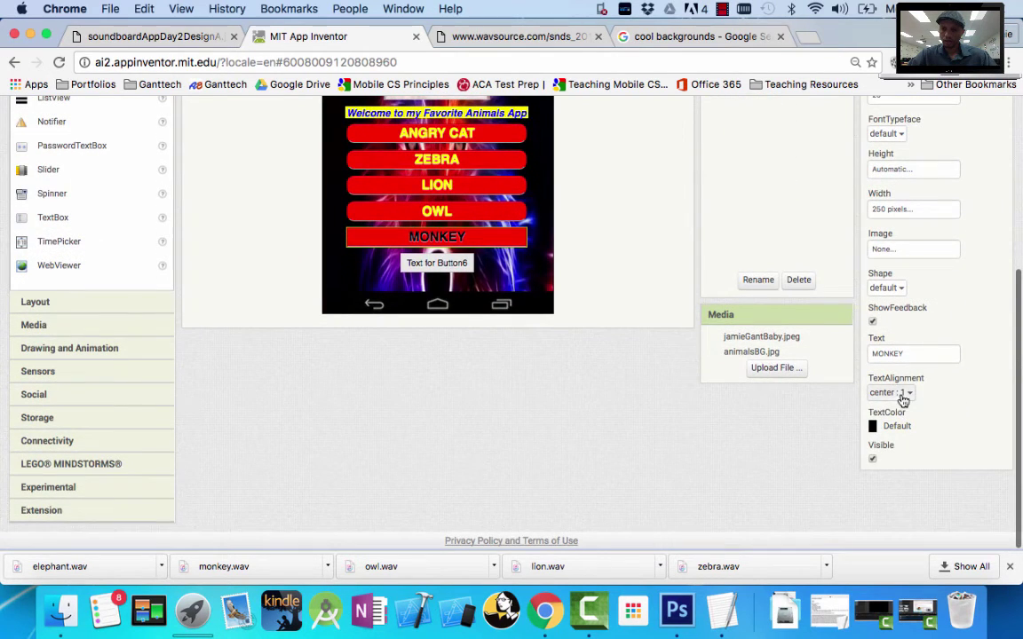
left_click(886, 427)
left_click(902, 407)
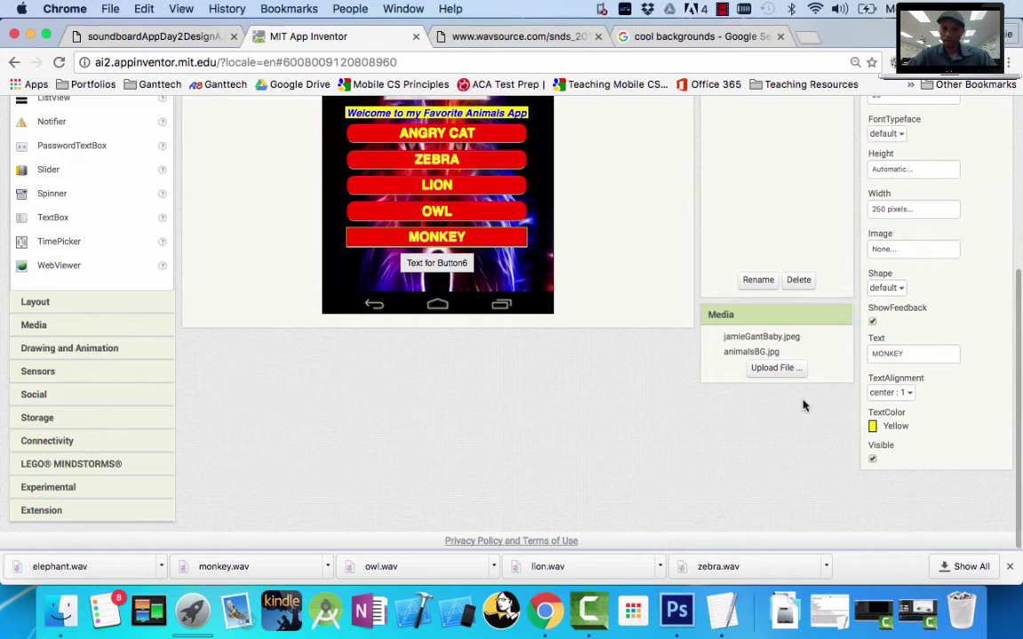
Step: Give the MONKEY button a rounded shape
left_click(895, 288)
left_click(901, 325)
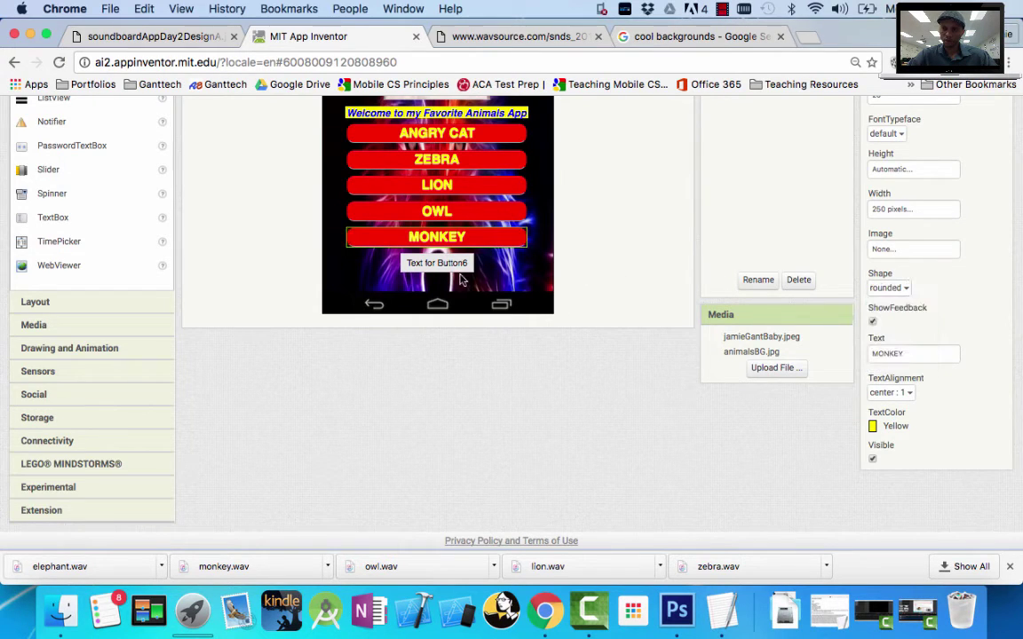
left_click(421, 261)
scroll(577, 270, "up", 3)
scroll(578, 270, "up", 2)
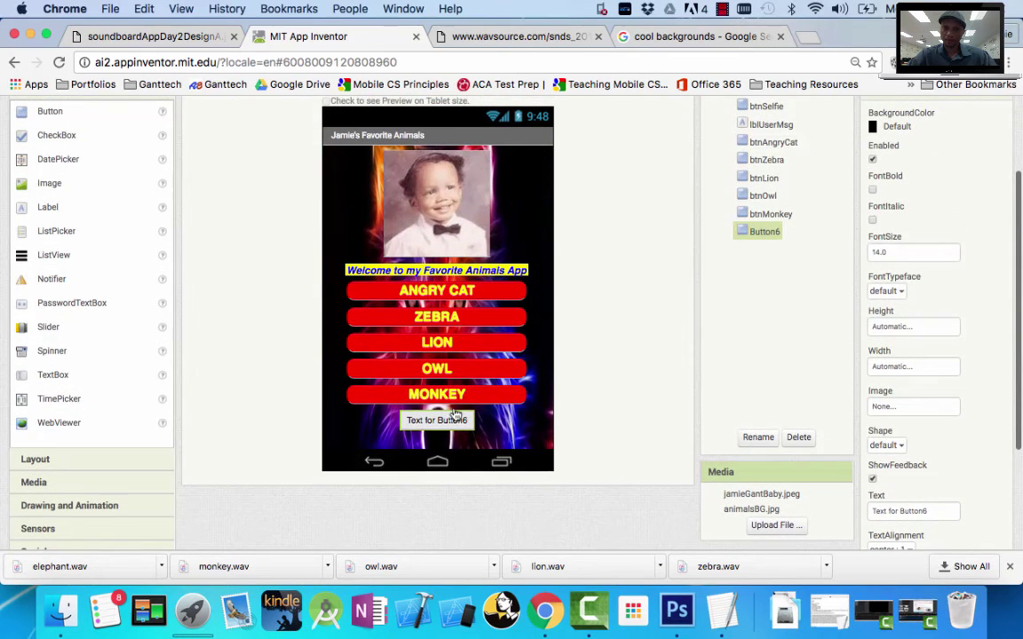
Step: Rename Button6 to btnElephant and give it a red background
left_click(758, 437)
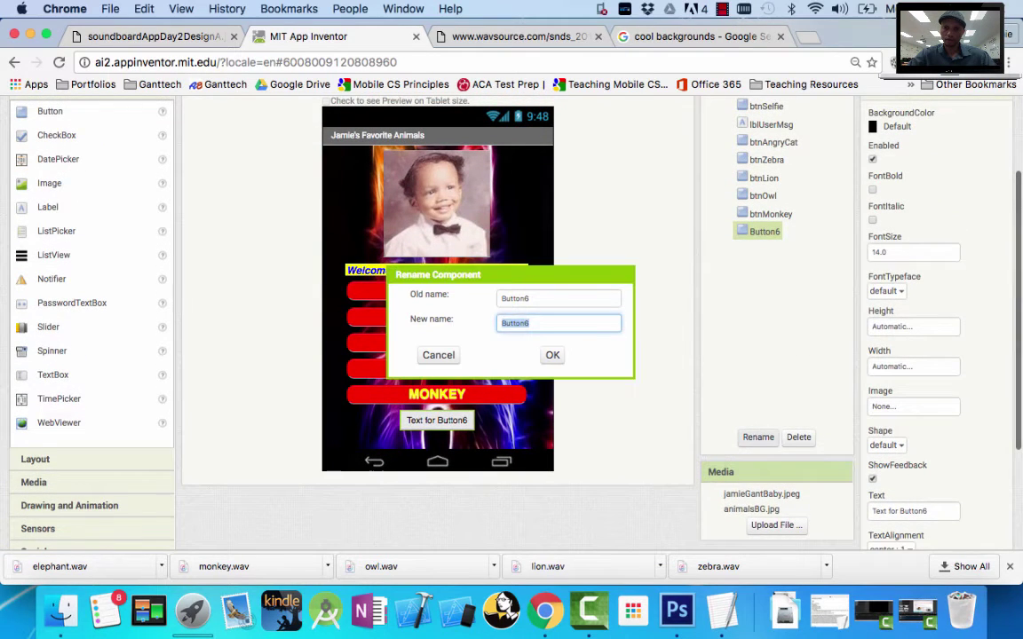
type("btnElephant")
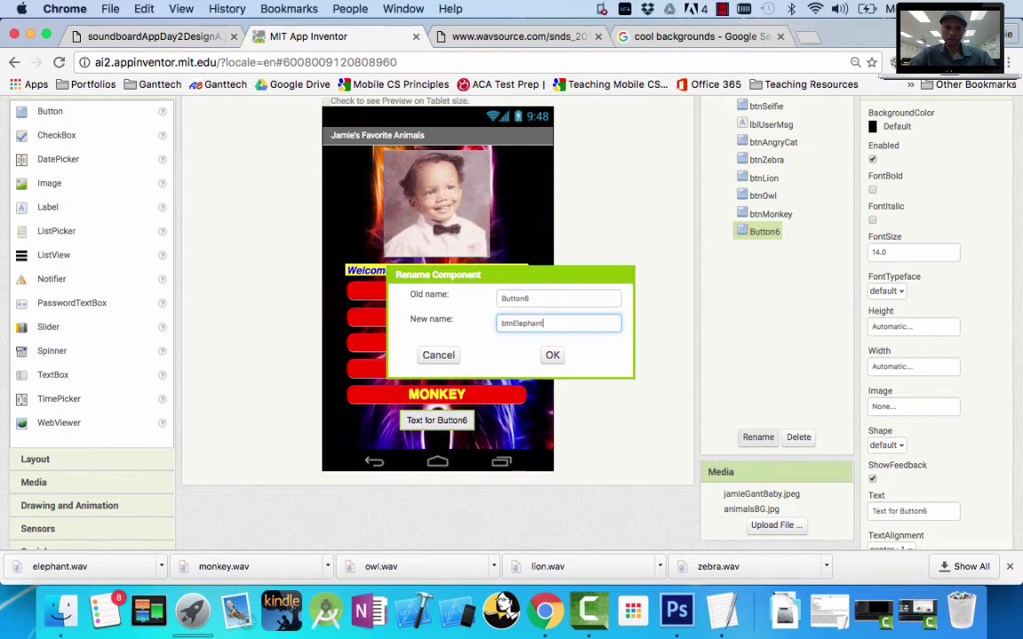
key("Return")
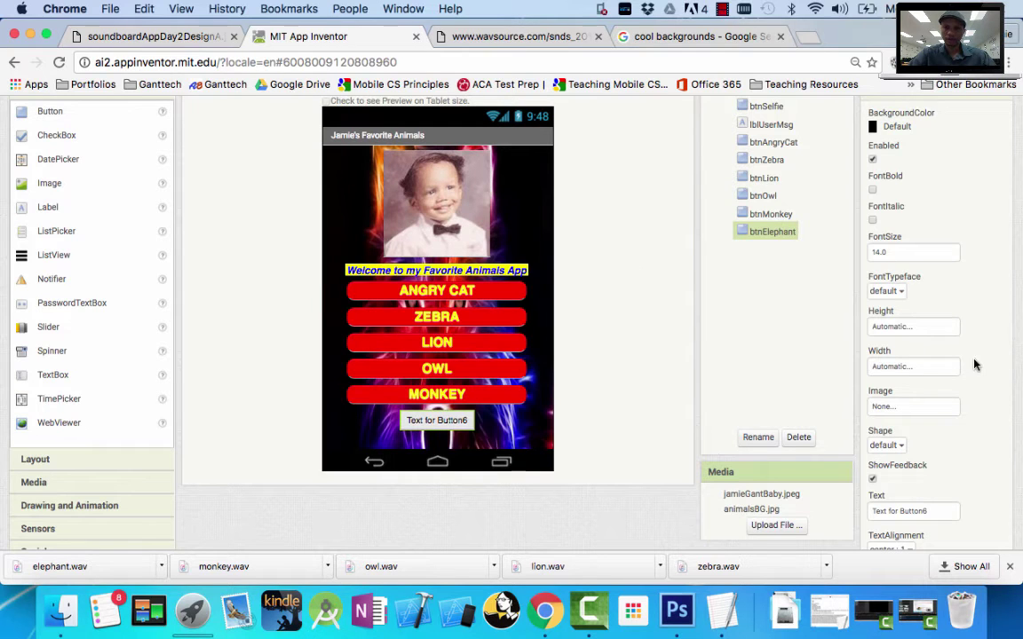
left_click(896, 127)
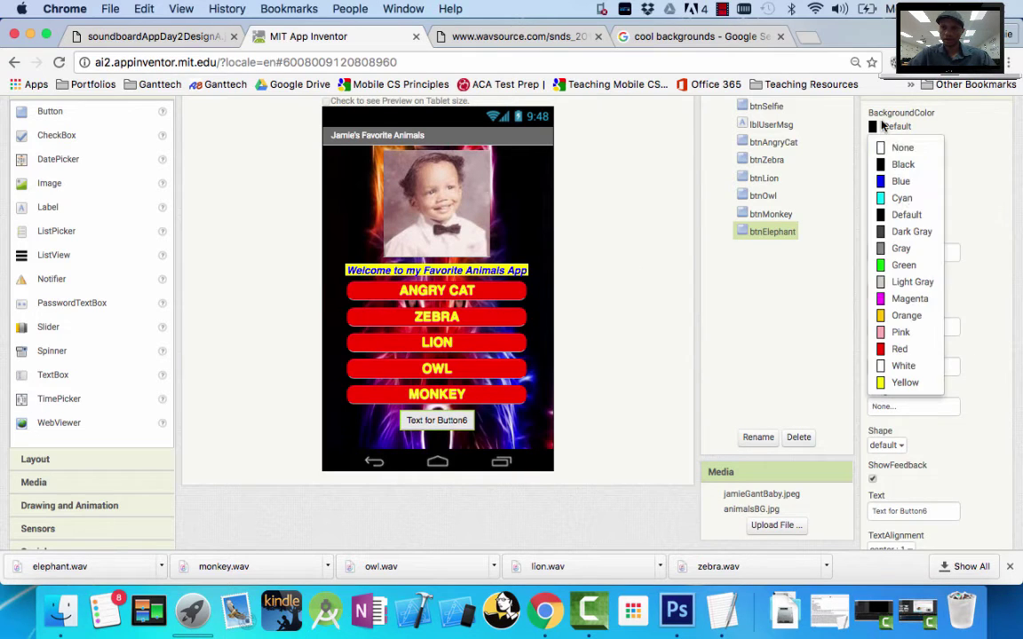
left_click(902, 350)
Step: Make btnElephant bold, font size 20, and a fixed 250 pixels wide
left_click(874, 190)
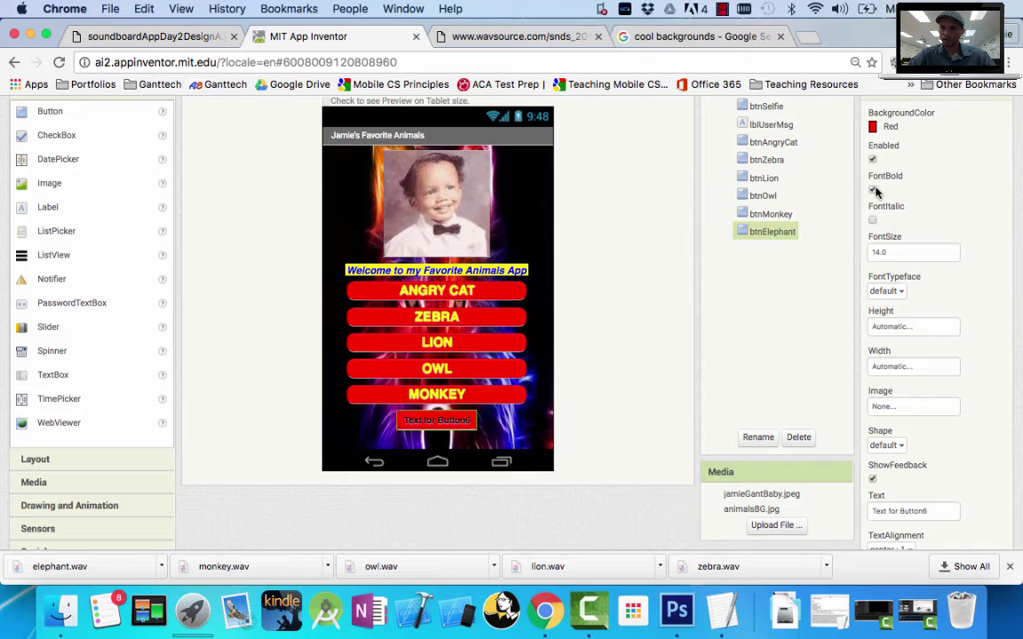
left_click(891, 253)
type("20")
key("Return")
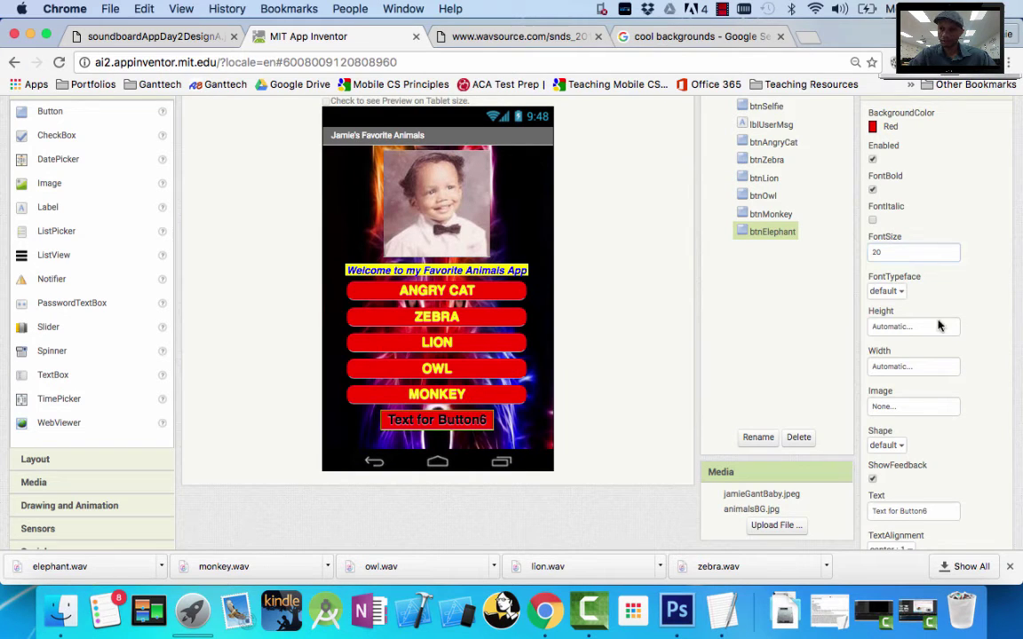
left_click(895, 367)
left_click(889, 394)
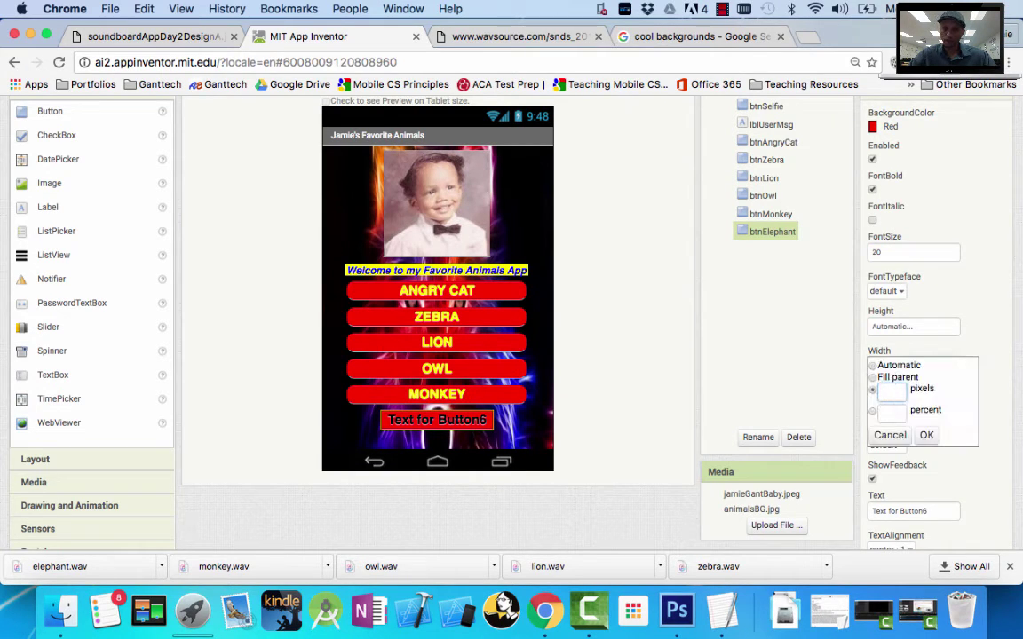
left_click(926, 435)
Step: Give btnElephant rounded corners and the label ELEPHANT
left_click(888, 445)
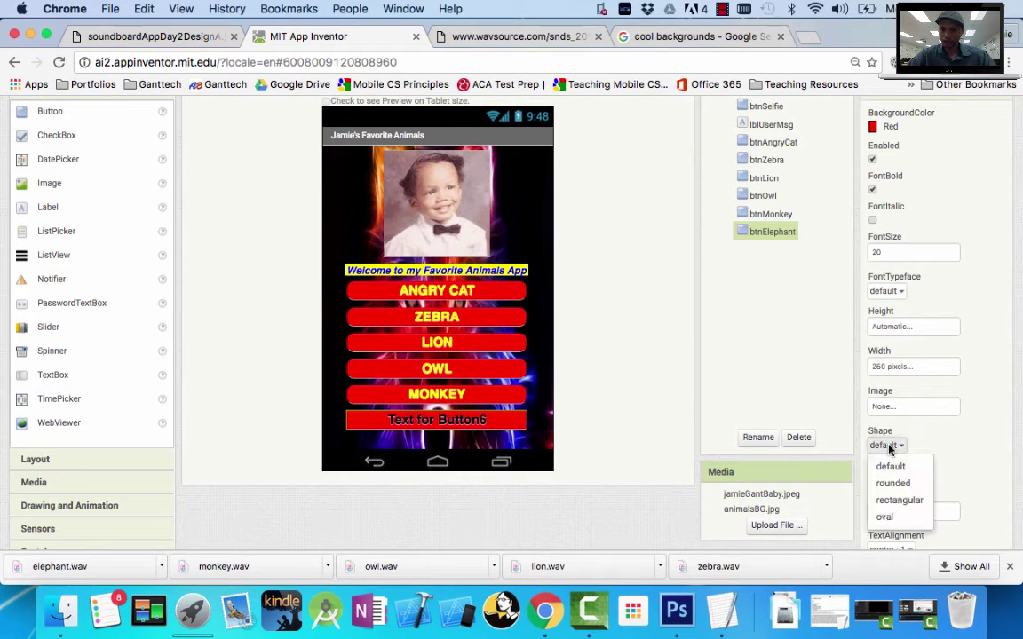
left_click(893, 484)
scroll(893, 491, "down", 2)
scroll(893, 491, "down", 2)
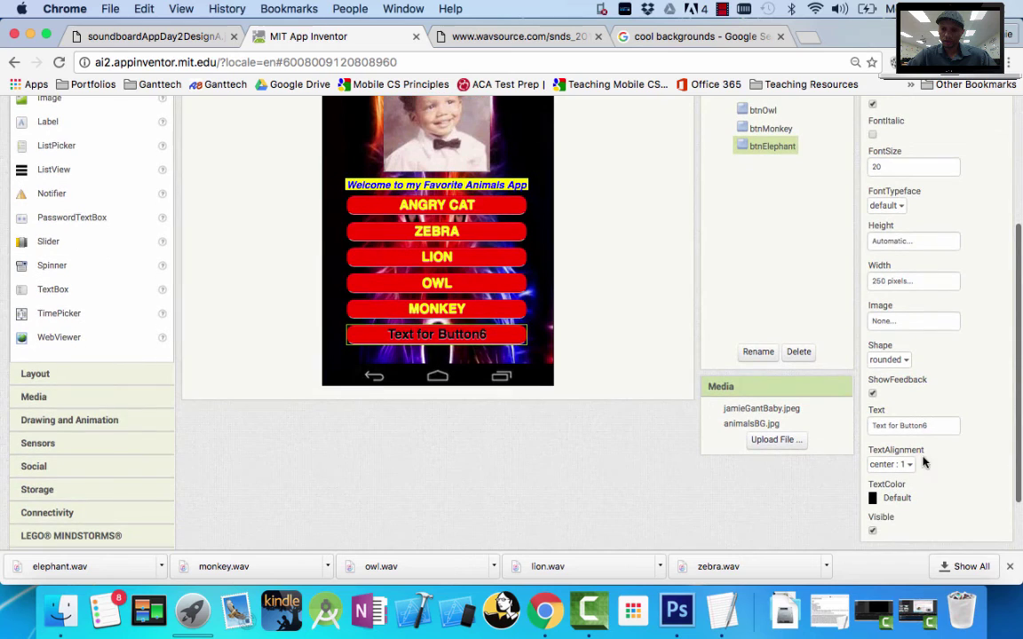
left_click(943, 426)
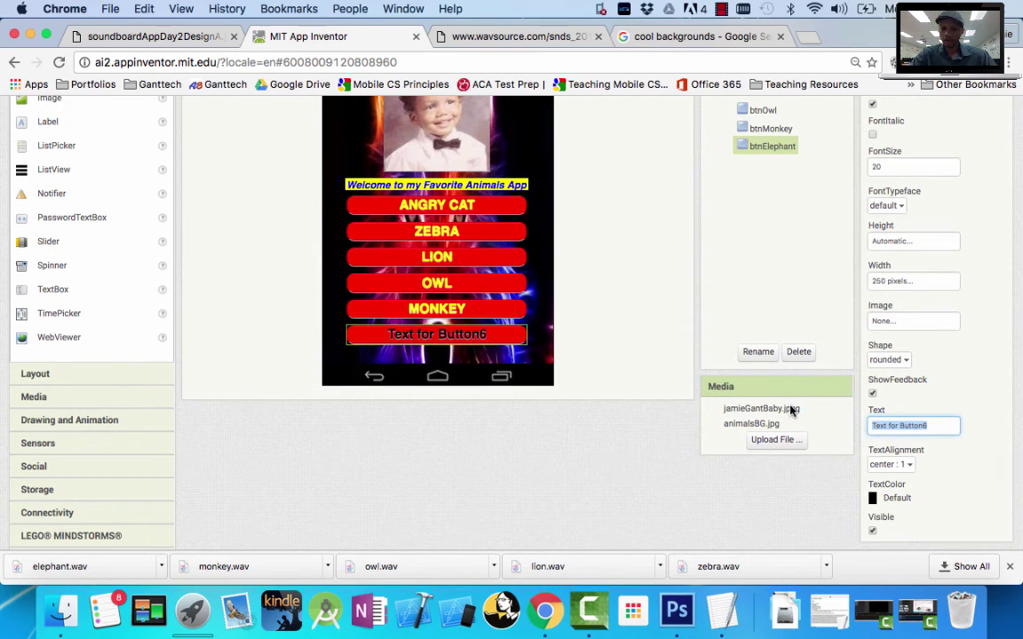
type("ELEPHANT")
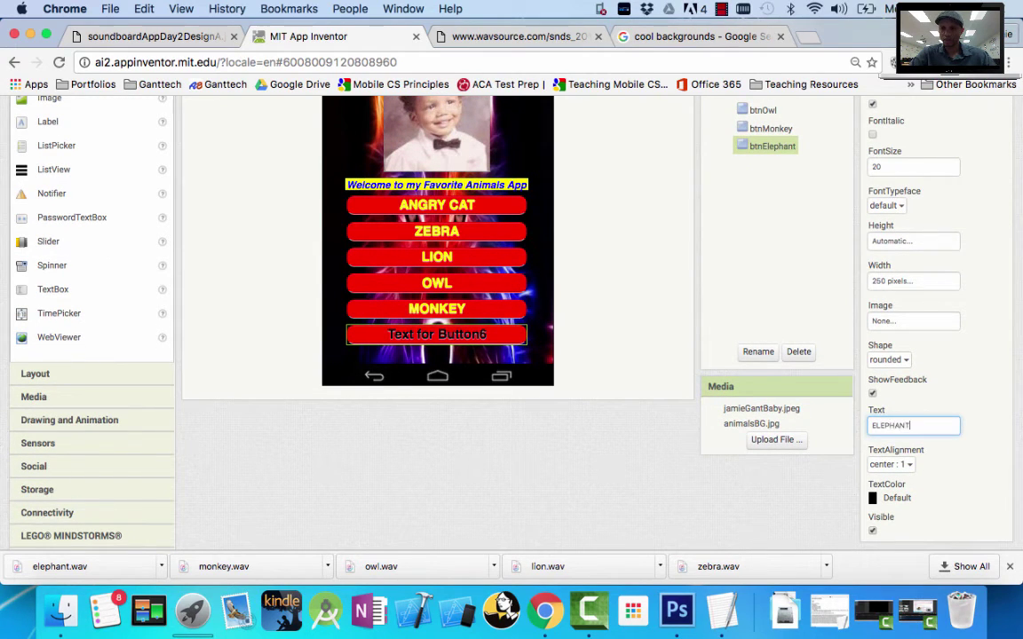
key("Return")
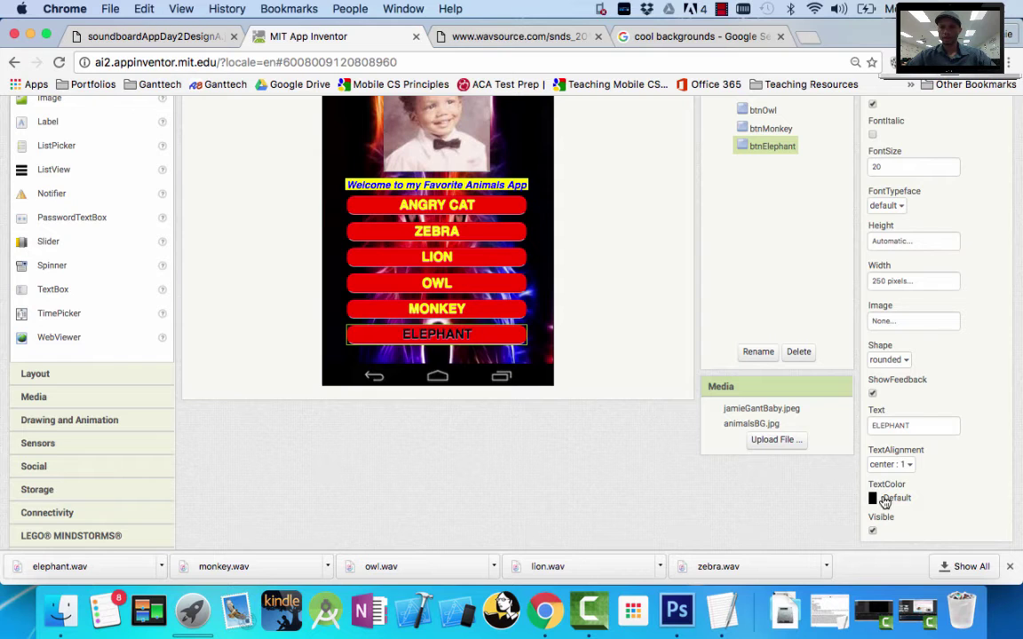
Step: Make the ELEPHANT text yellow and review the finished Screen1 layout
left_click(891, 498)
left_click(899, 478)
scroll(603, 429, "up", 5)
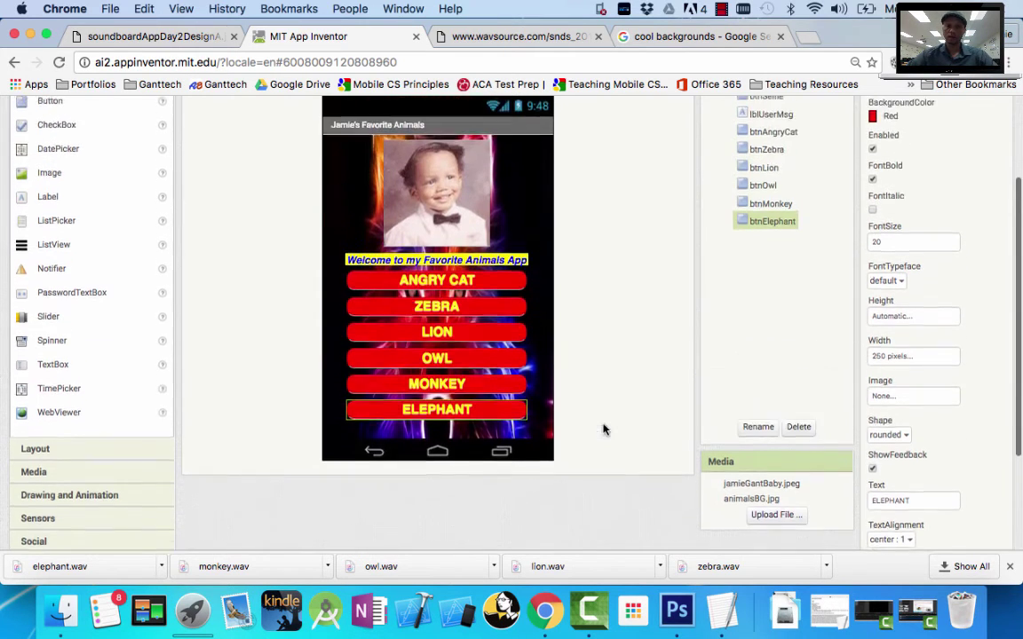
left_click(530, 365)
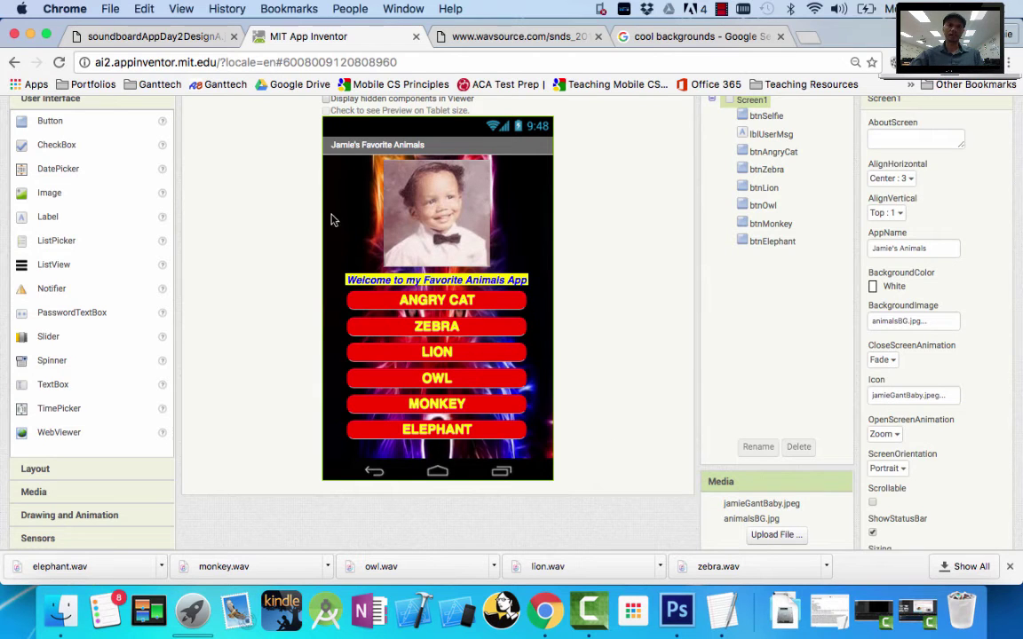
left_click(197, 35)
scroll(309, 338, "up", 3)
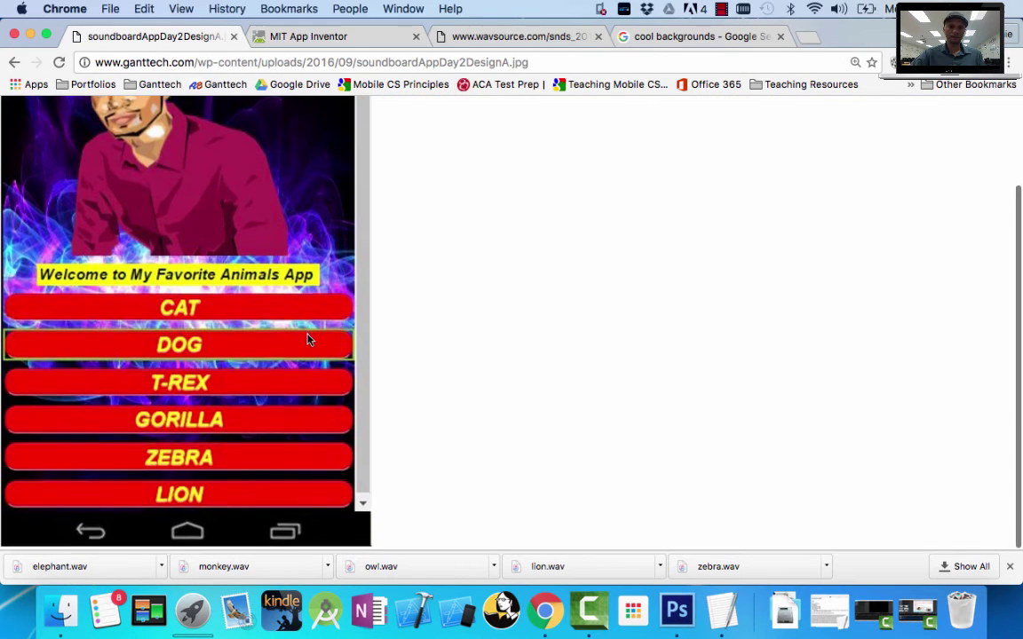
scroll(308, 339, "down", 3)
scroll(308, 339, "up", 3)
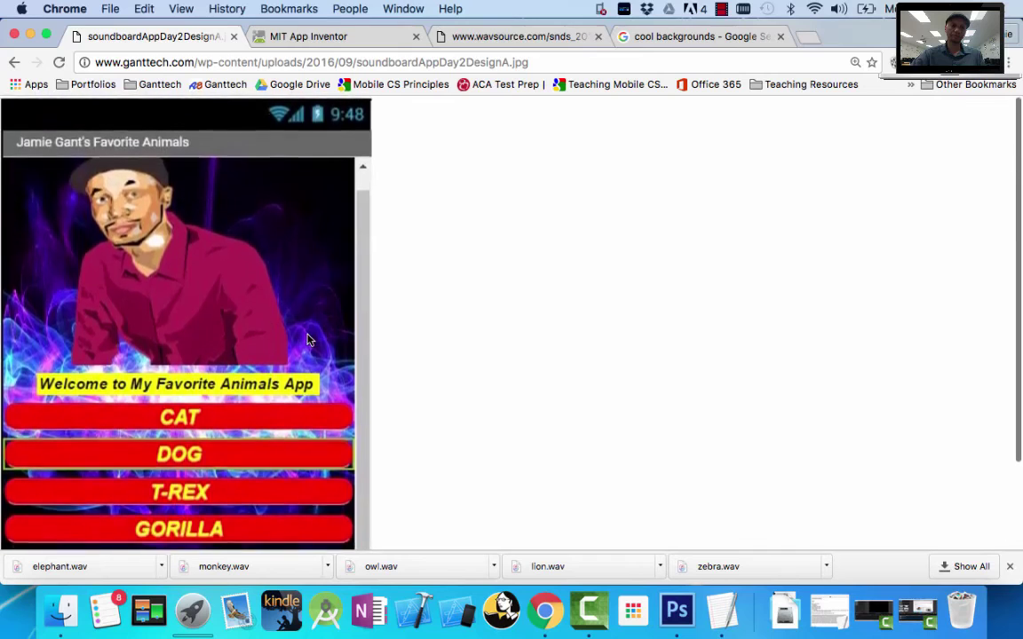
scroll(308, 339, "down", 3)
scroll(308, 338, "up", 3)
scroll(265, 276, "down", 3)
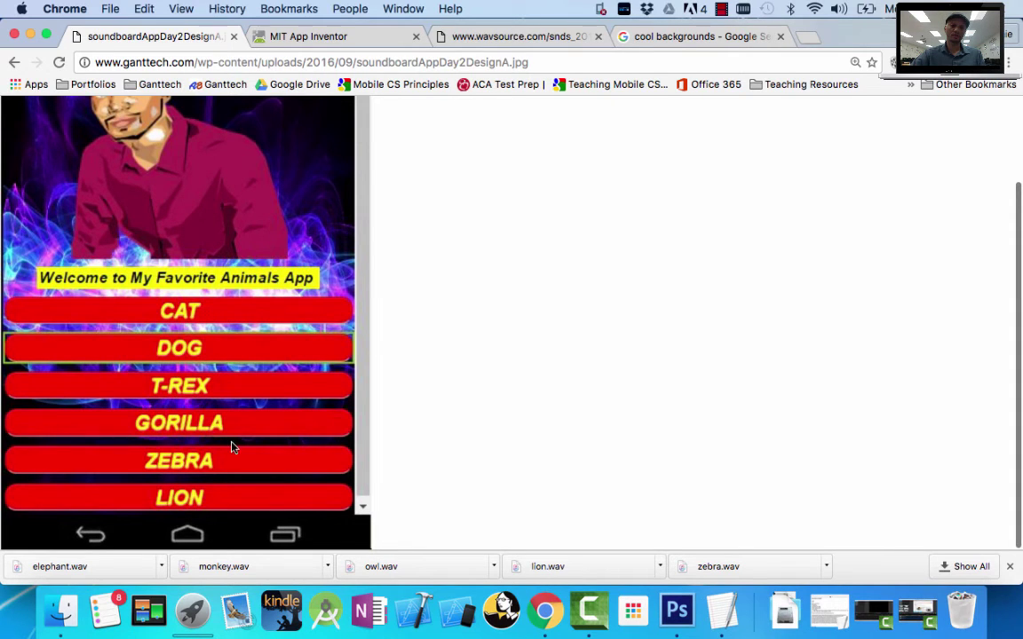
left_click(347, 39)
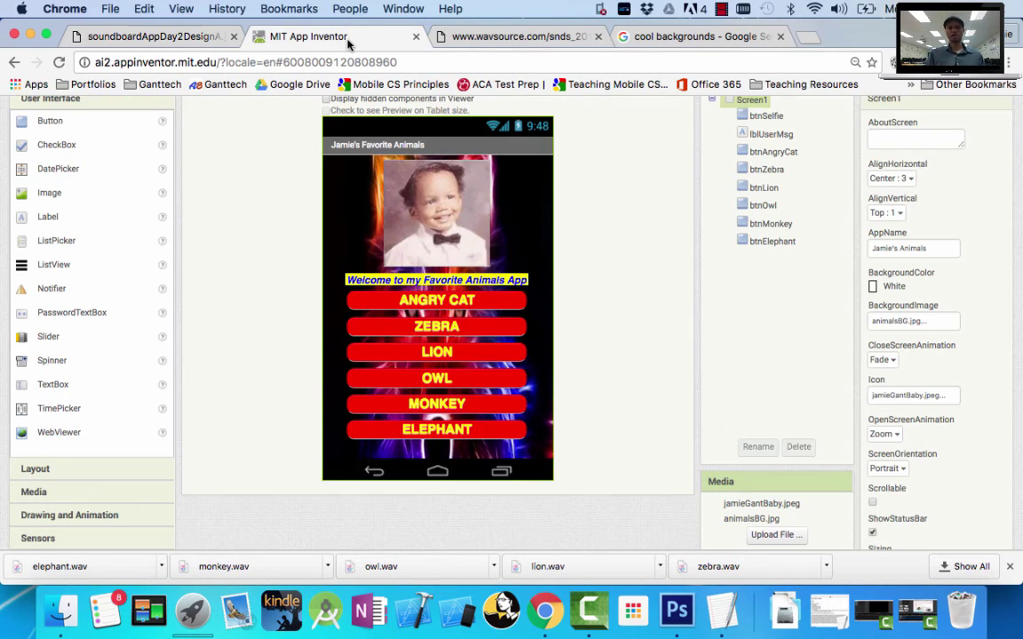
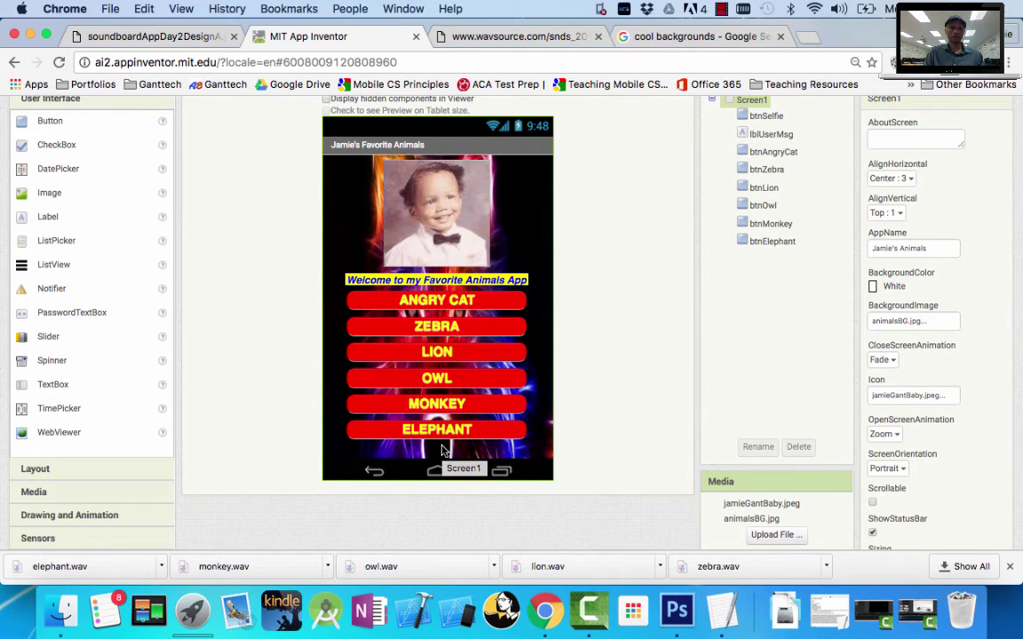
Step: Drag six Sound components from the Media palette into the Viewer, creating Sound1 through Sound6
scroll(161, 152, "up", 3)
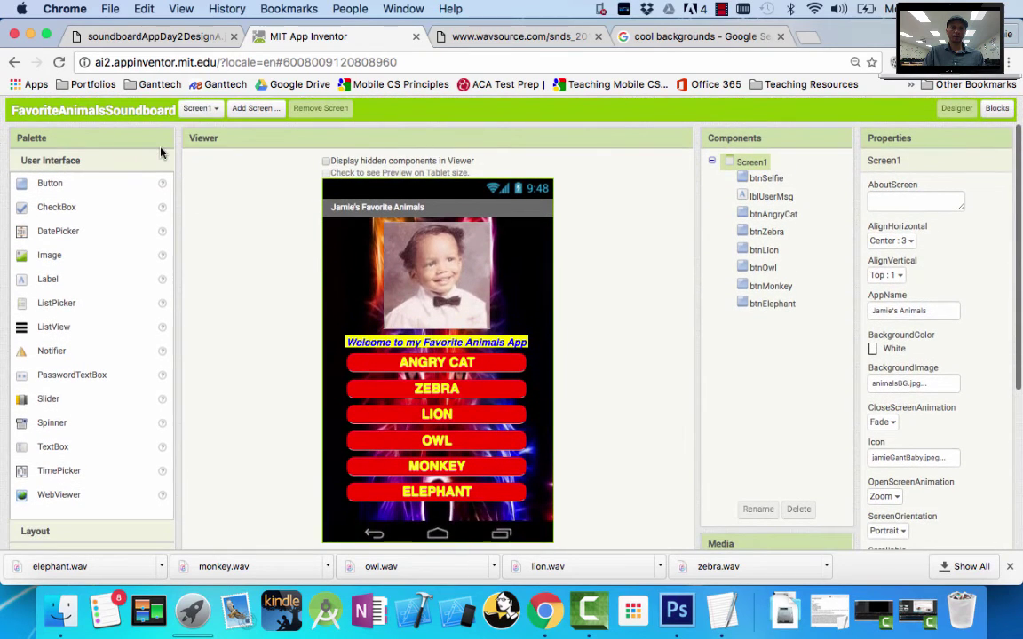
scroll(237, 280, "down", 2)
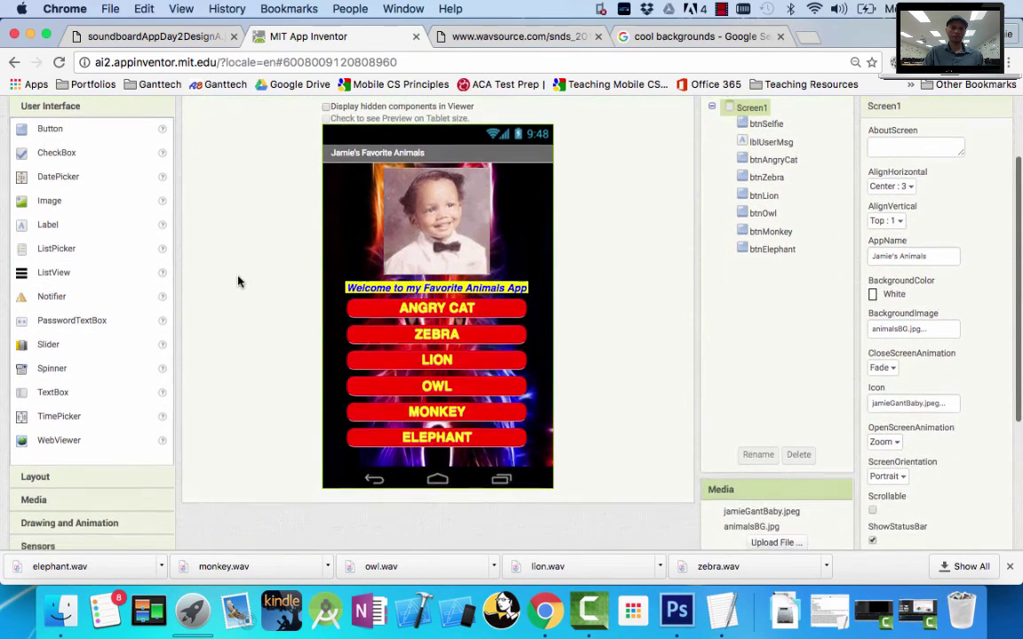
left_click(68, 498)
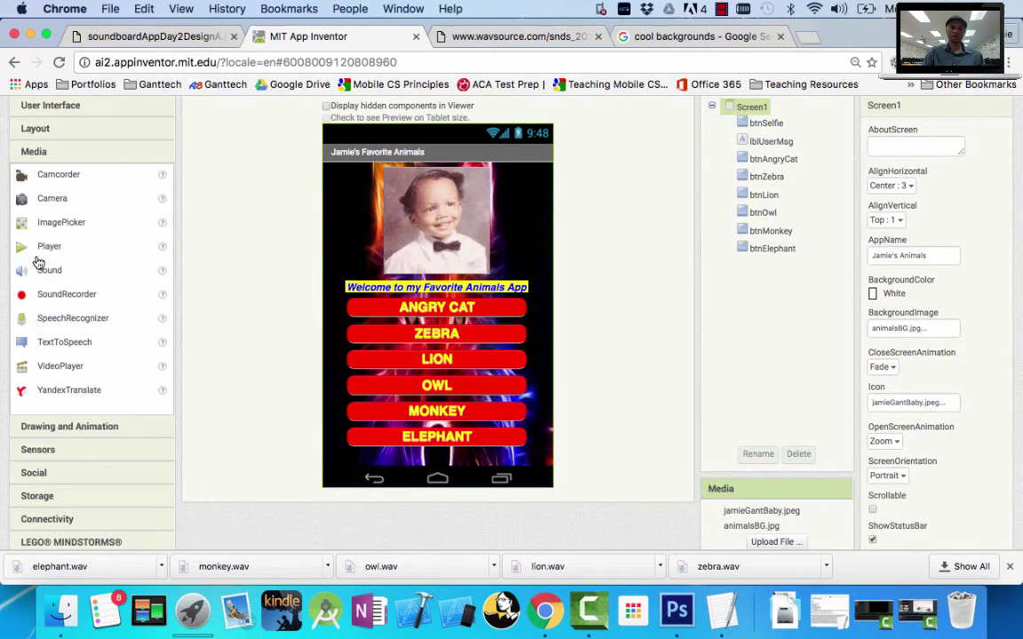
left_click_drag(44, 283, 337, 221)
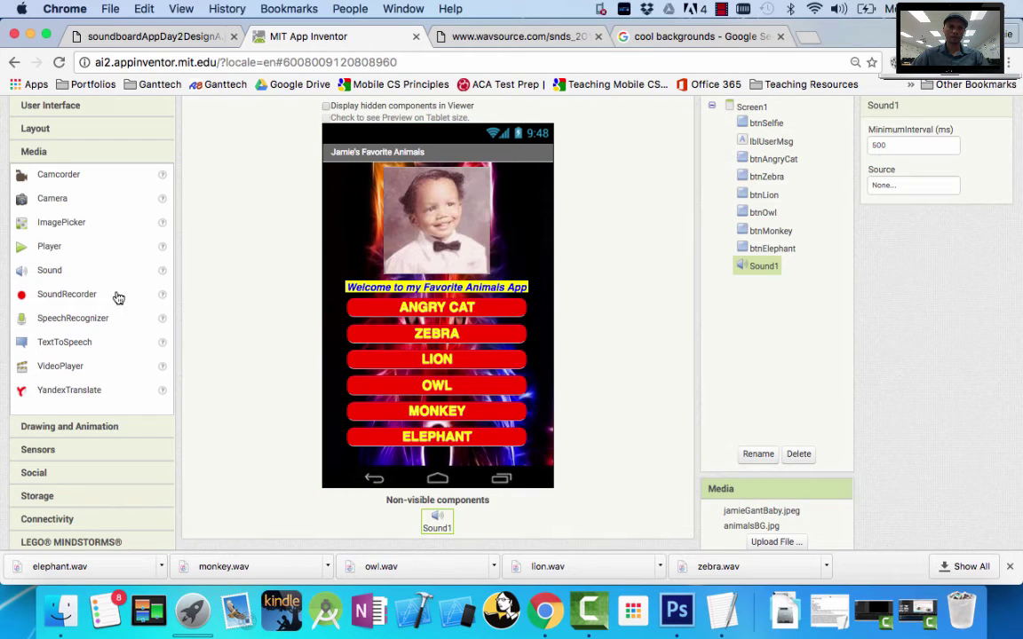
left_click_drag(27, 275, 361, 234)
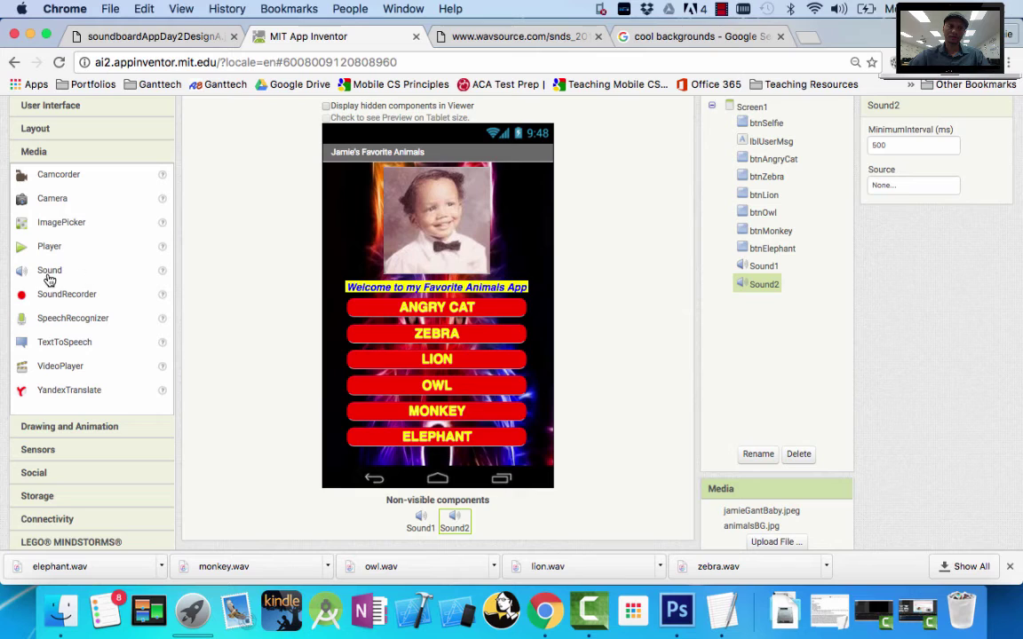
left_click_drag(29, 279, 387, 222)
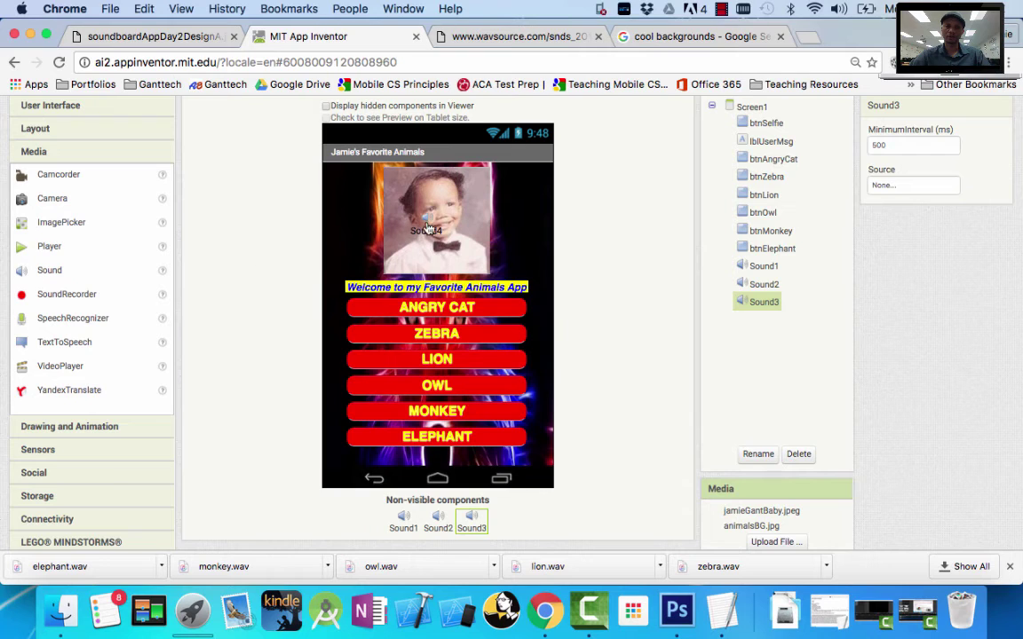
left_click_drag(427, 229, 384, 480)
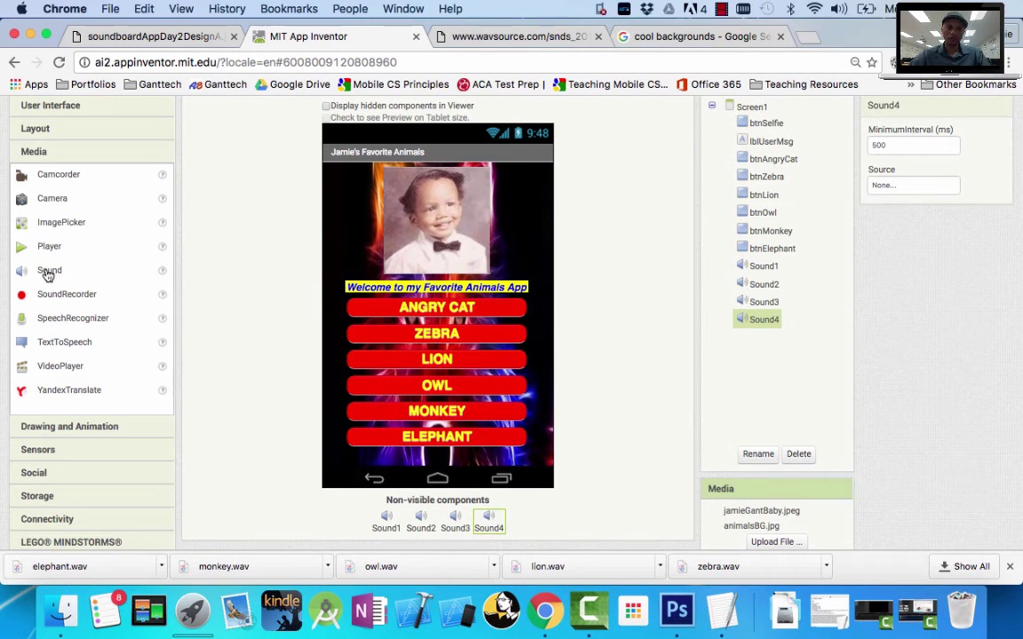
left_click_drag(45, 269, 355, 231)
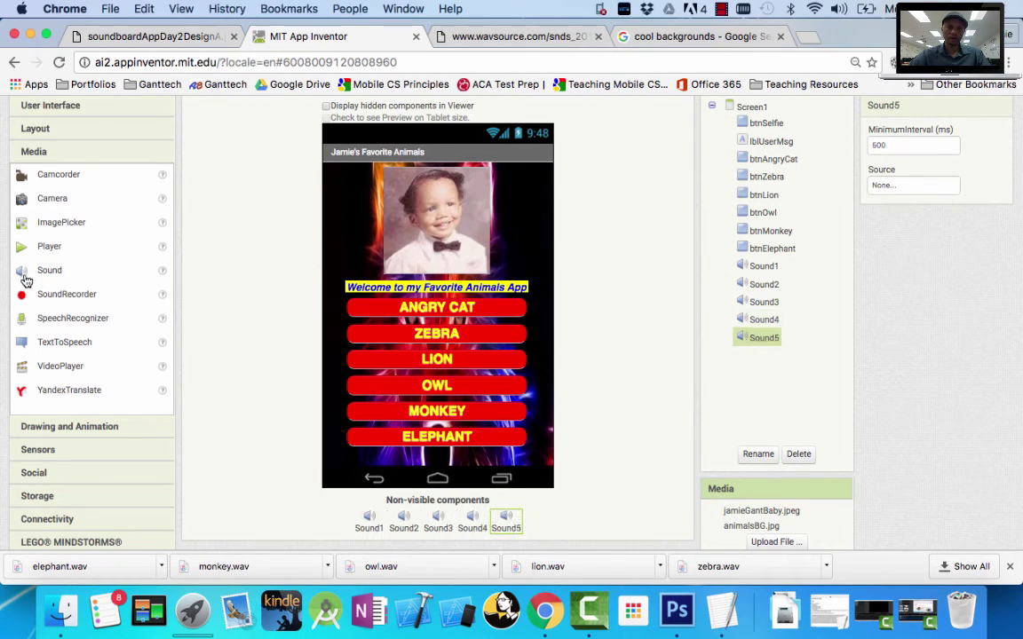
left_click_drag(23, 267, 346, 209)
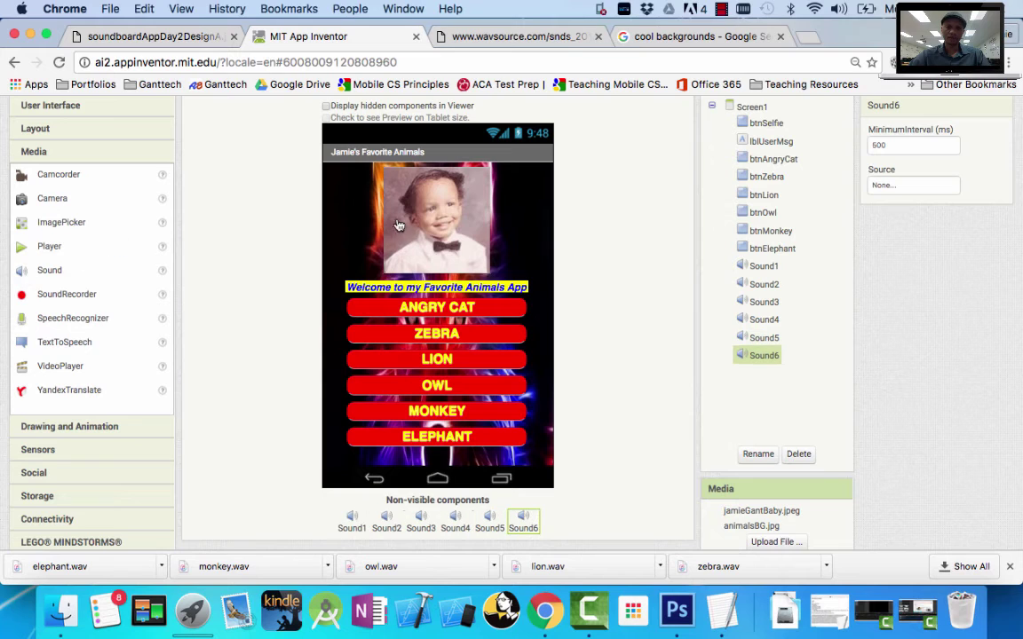
left_click(352, 527)
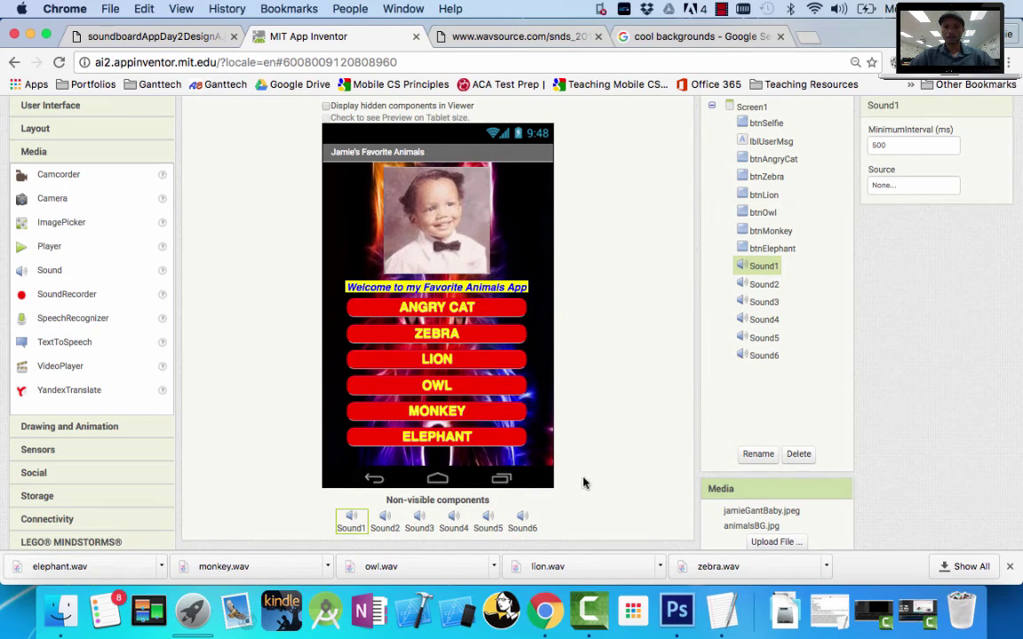
Step: Rename Sound1 to sndAngryCat
left_click(758, 454)
type("sndAngryCat")
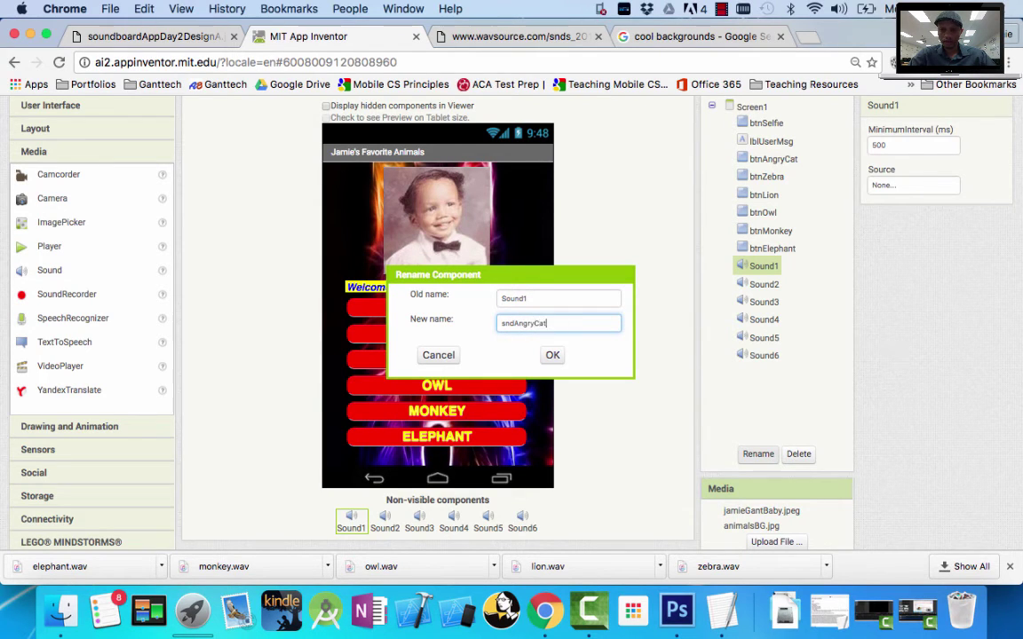
key("Return")
left_click(765, 288)
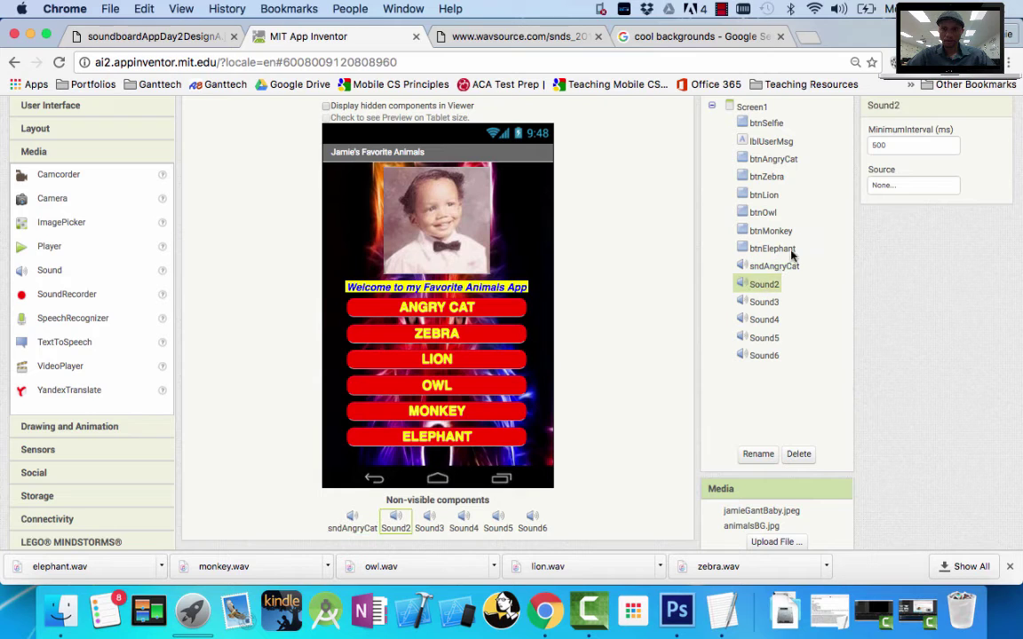
left_click(774, 266)
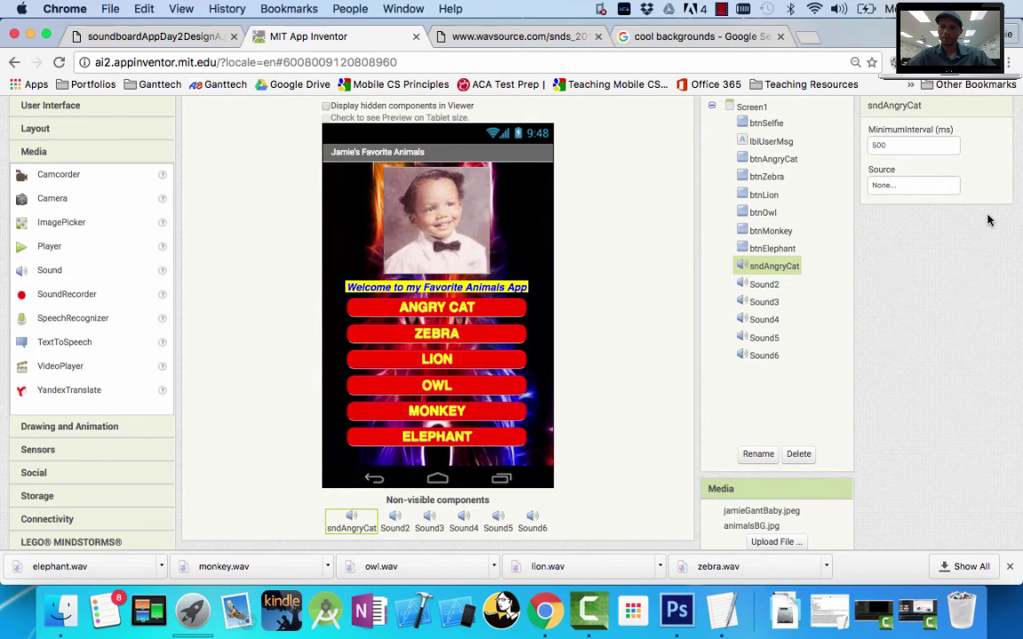
Step: Upload angryCat.wav and set it as sndAngryCat's Source
scroll(989, 220, "up", 3)
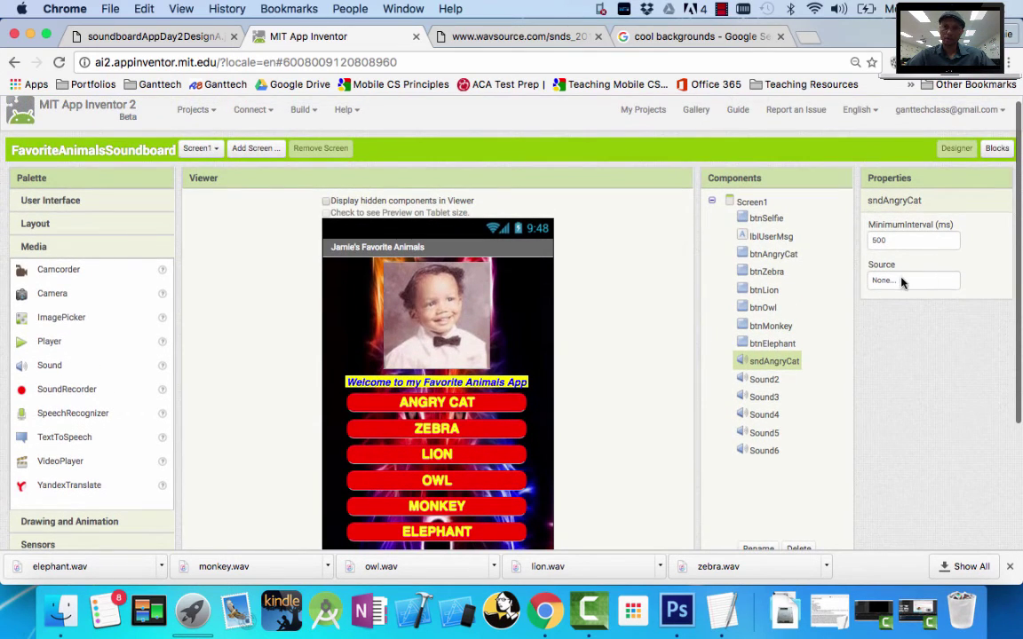
left_click(902, 281)
left_click(906, 400)
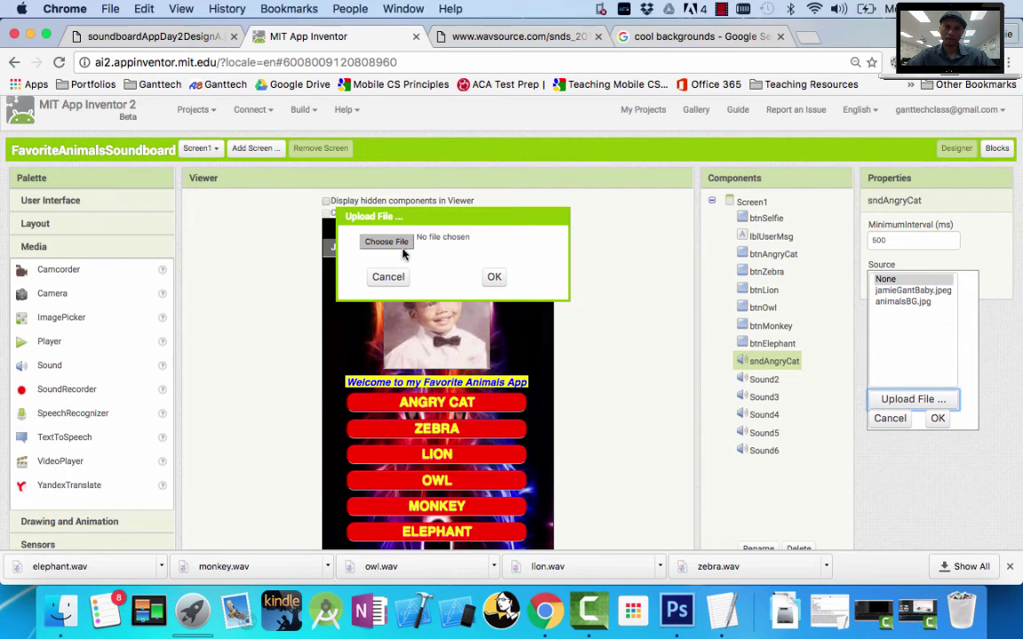
left_click(371, 242)
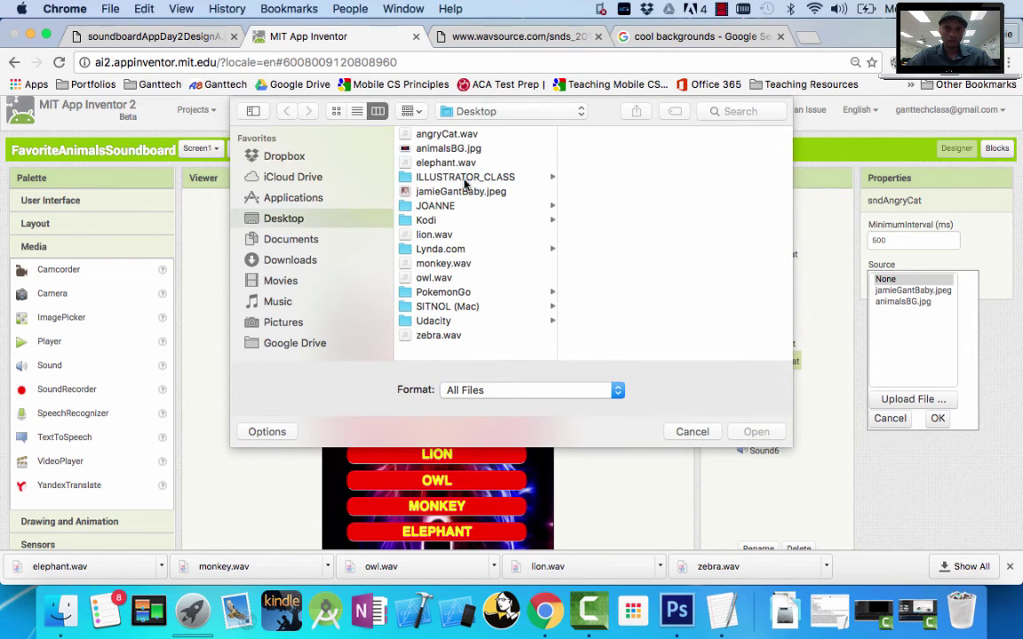
left_click(396, 133)
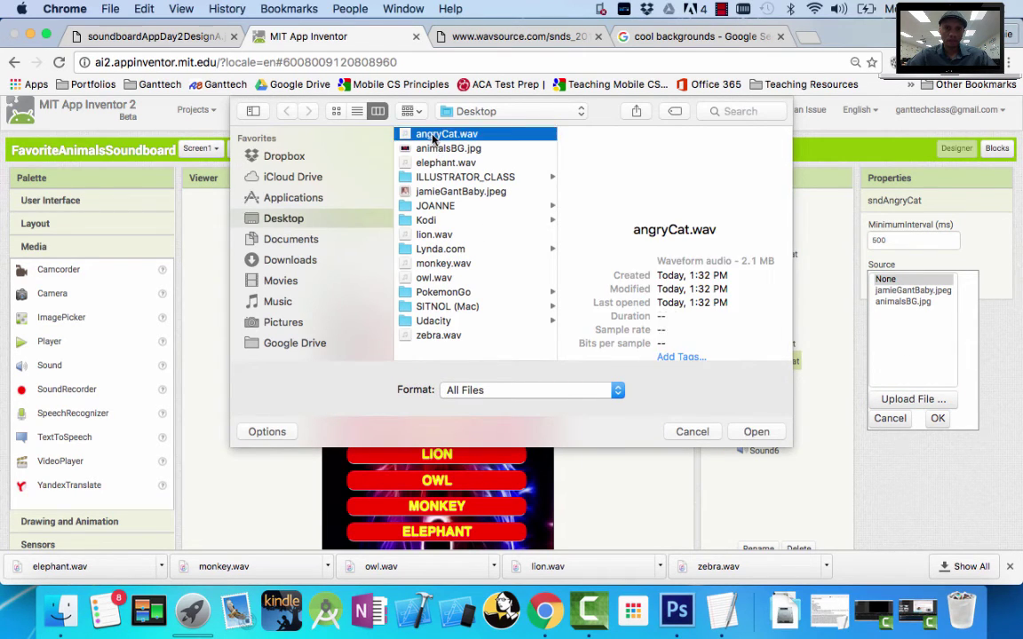
left_click(756, 432)
left_click(495, 278)
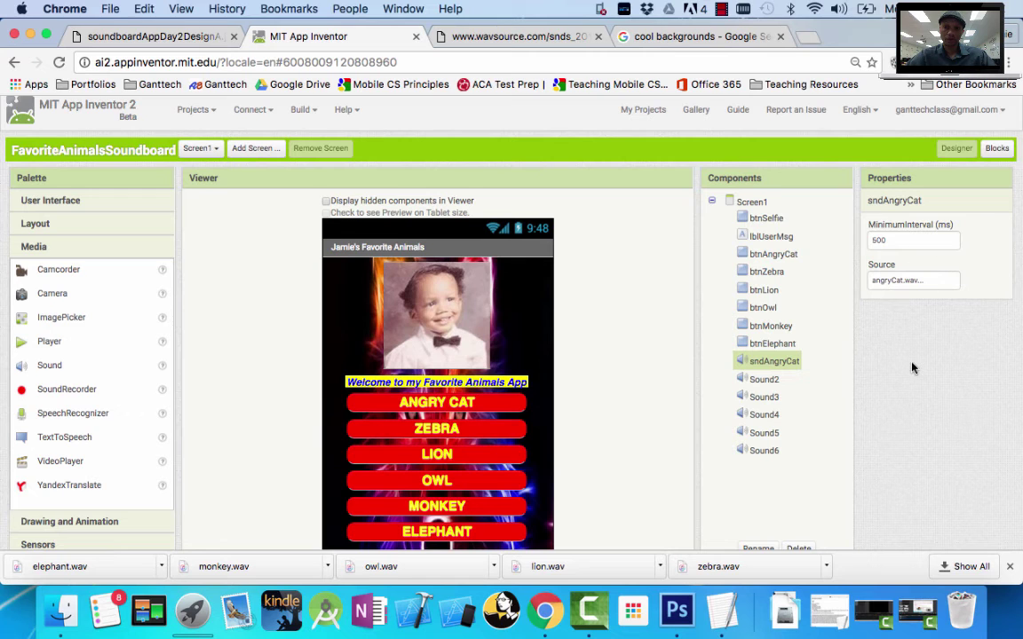
scroll(912, 368, "down", 2)
left_click(756, 338)
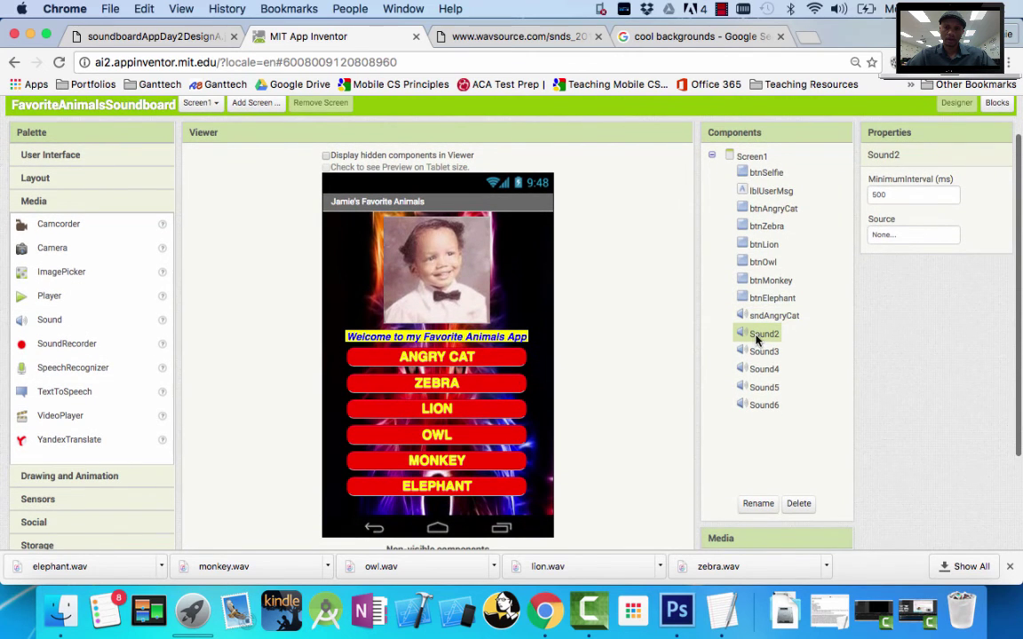
Step: Rename Sound2 to sndZebra and upload zebra.wav as its Source
left_click(758, 503)
type("snd")
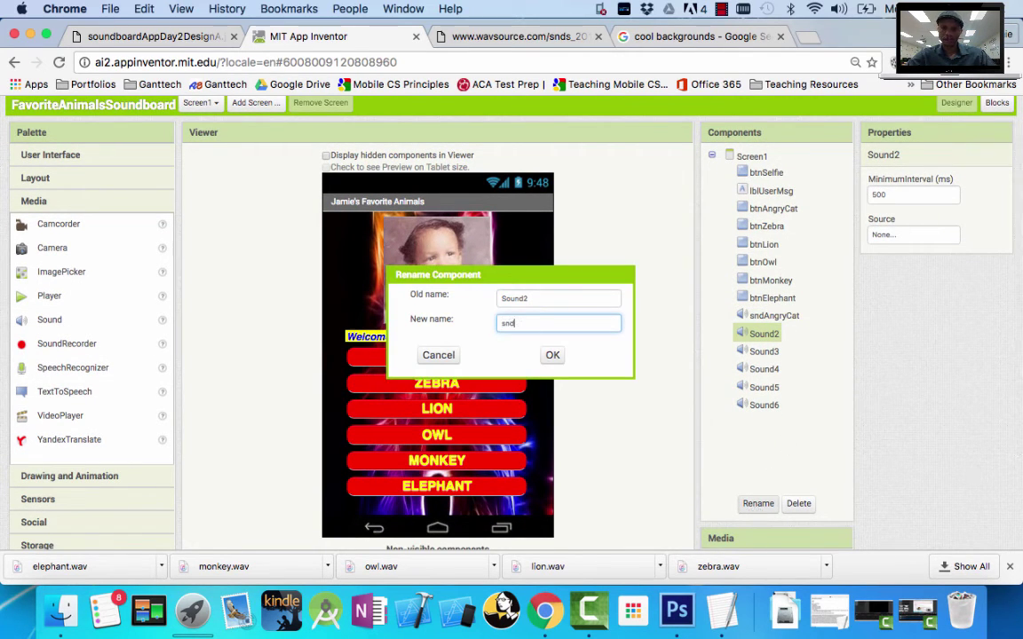
type("2ebra")
key("Return")
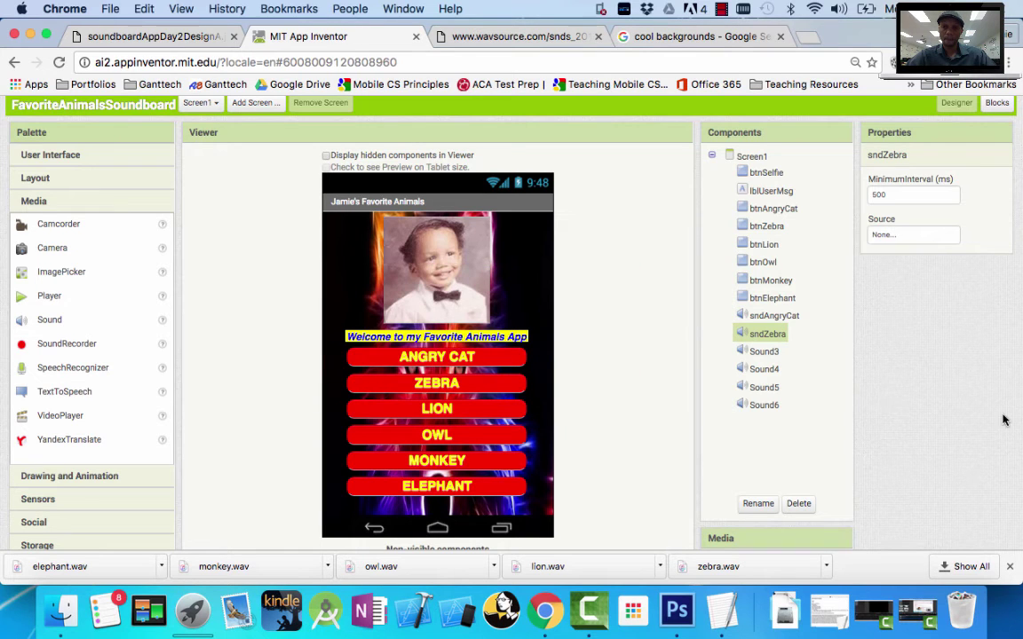
left_click(915, 235)
left_click(912, 354)
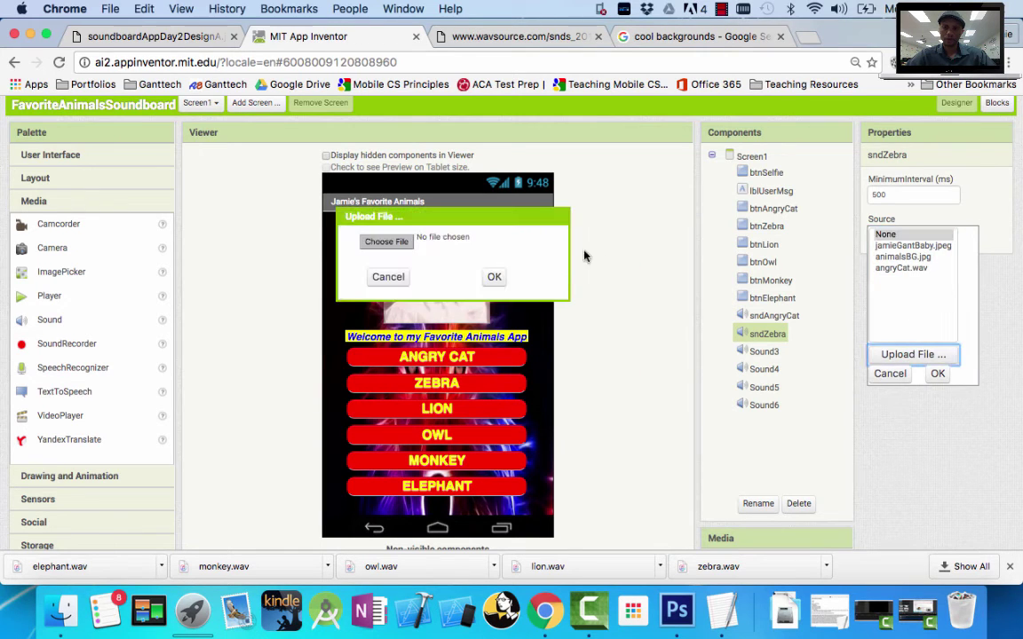
left_click(388, 249)
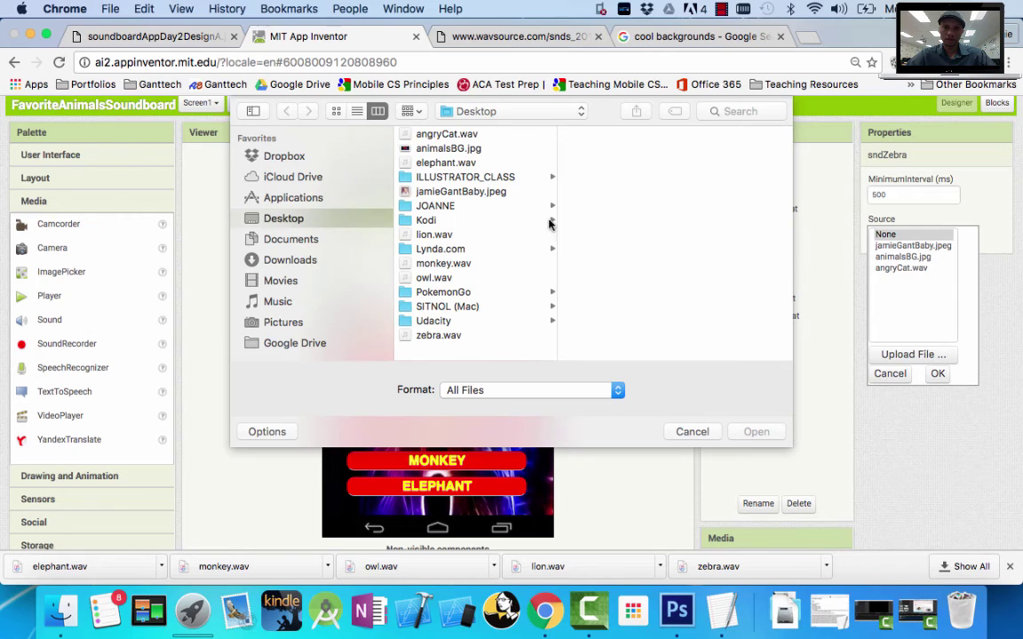
left_click(448, 335)
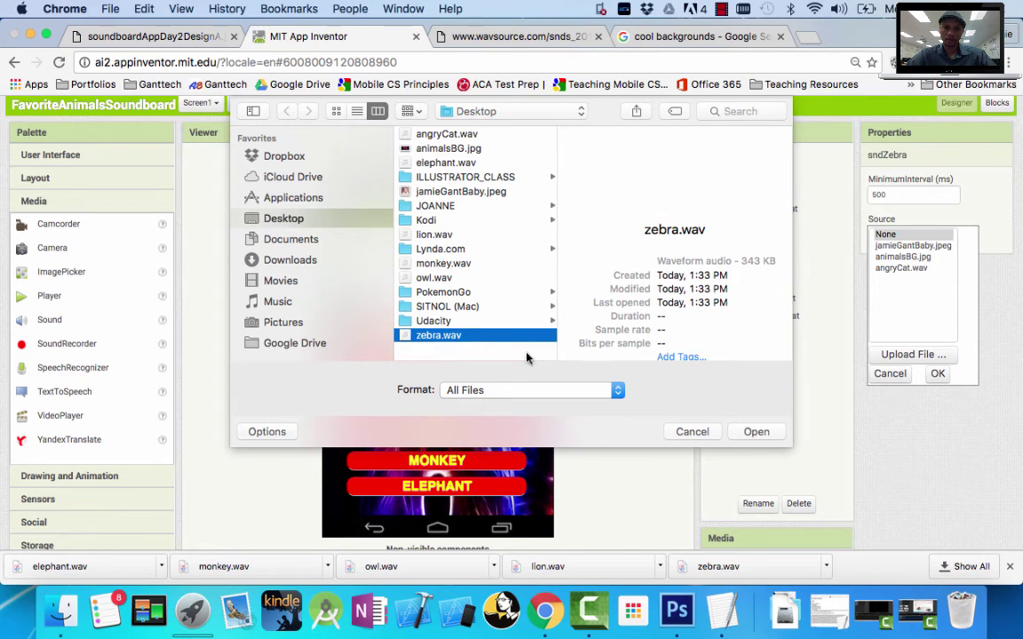
left_click(756, 432)
left_click(494, 277)
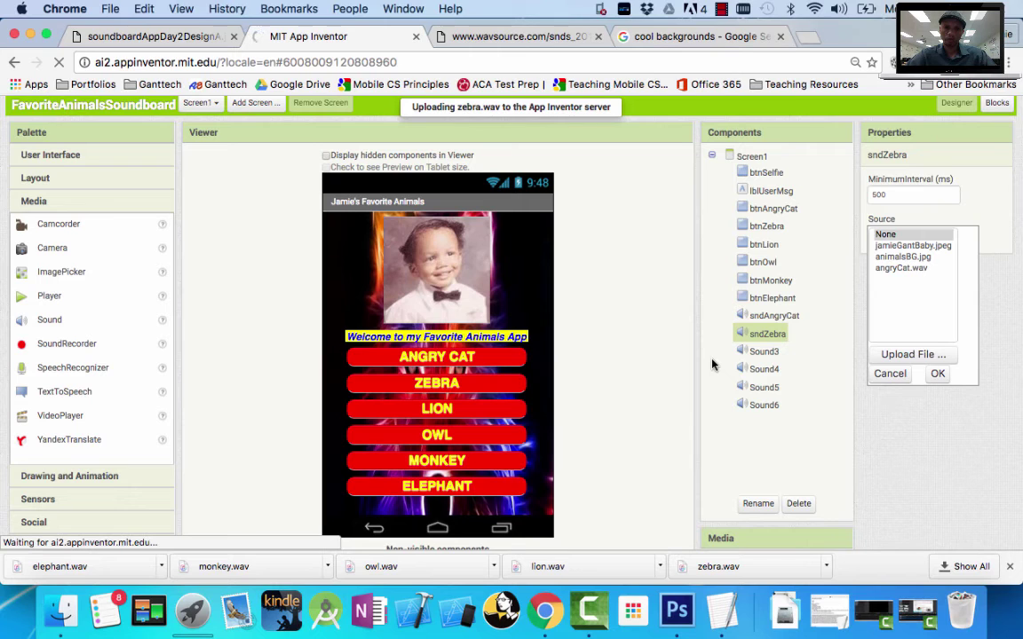
Step: Rename Sound3 to sndLion and upload lion.wav from the Desktop as its Source
left_click(764, 352)
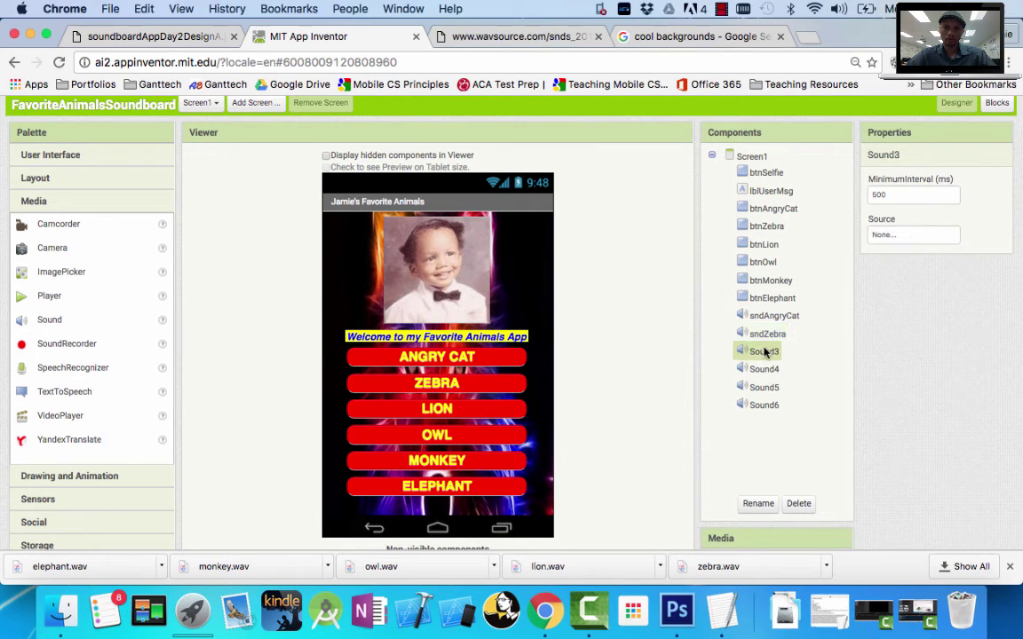
left_click(756, 501)
type("sndL")
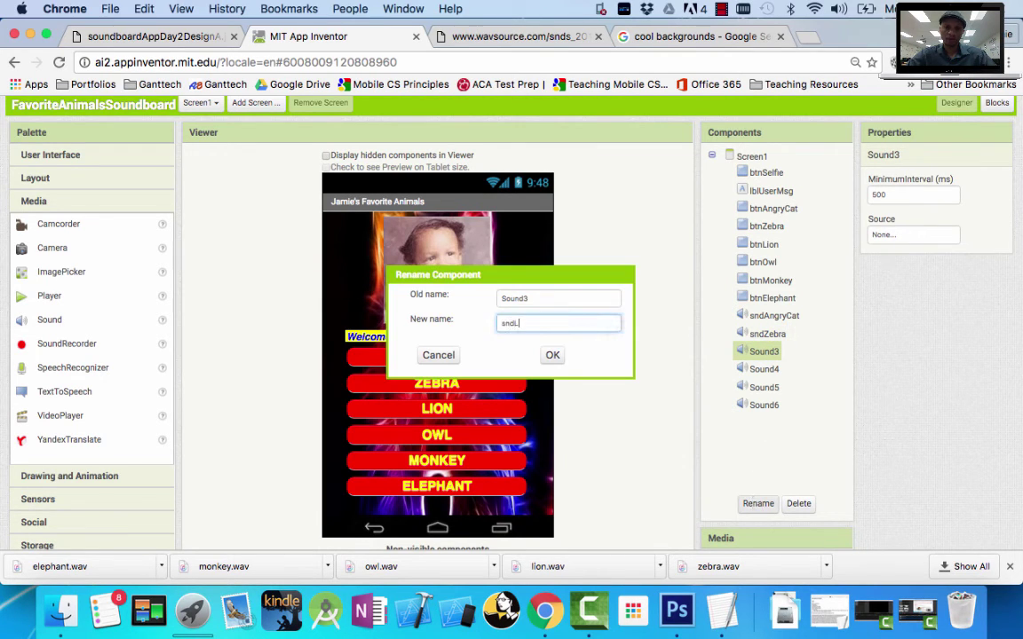
type("ion")
key("Return")
left_click(913, 235)
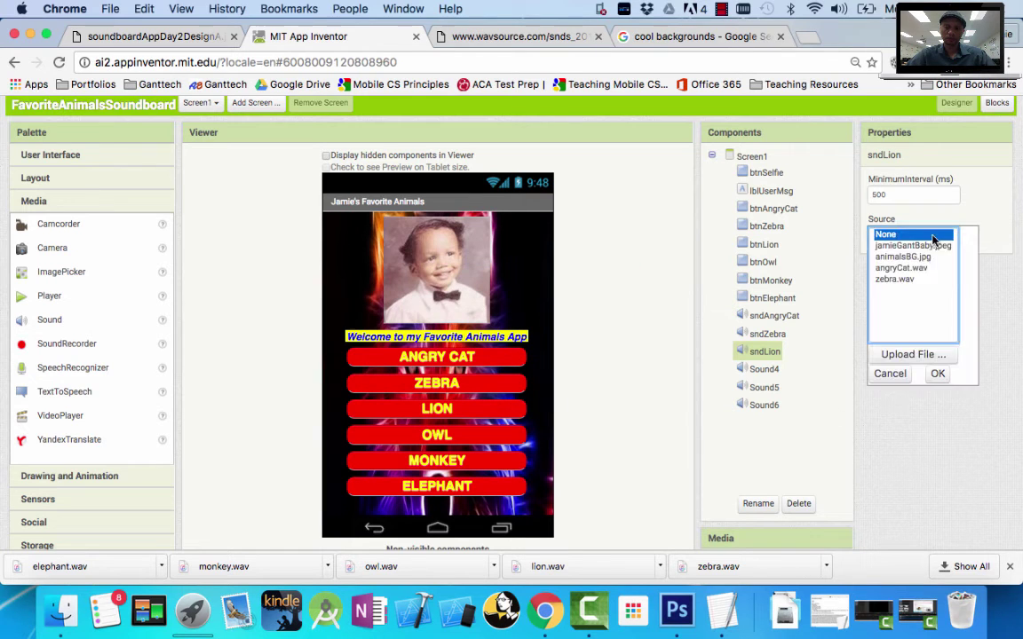
left_click(900, 353)
left_click(391, 242)
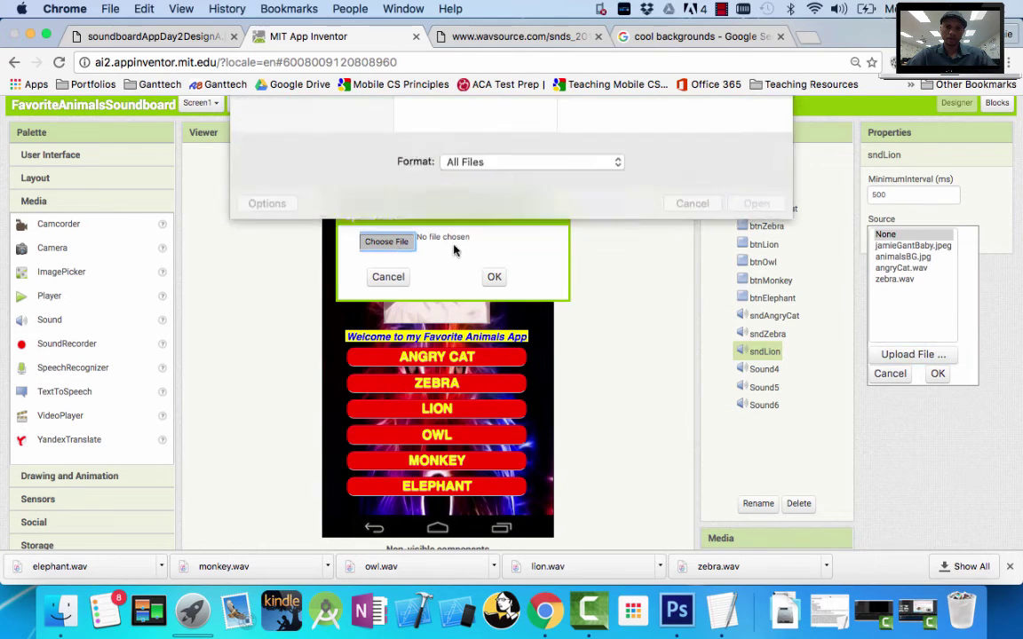
left_click(442, 238)
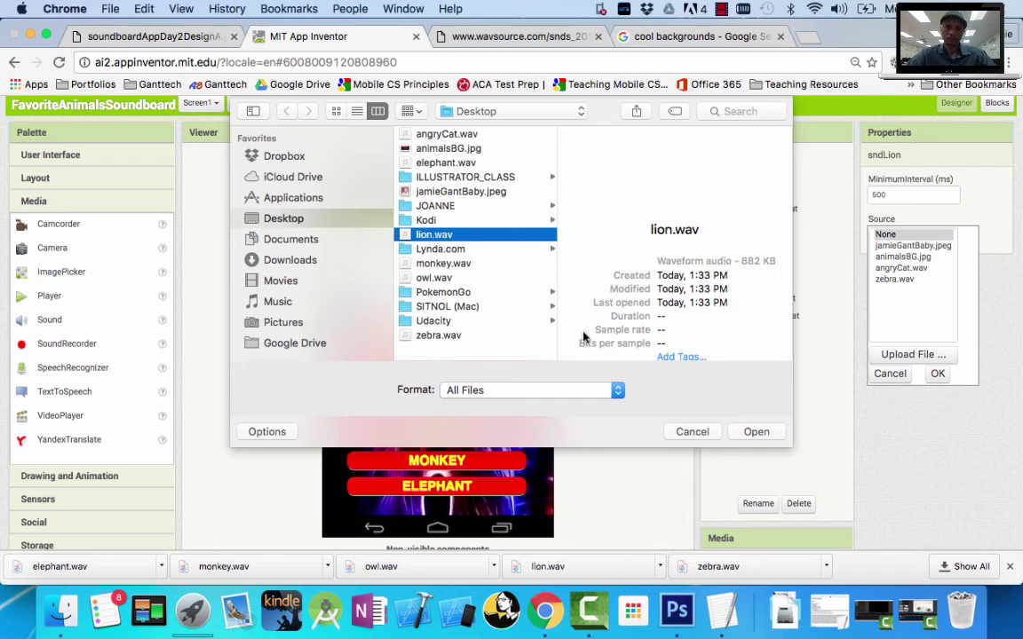
left_click(755, 431)
left_click(496, 278)
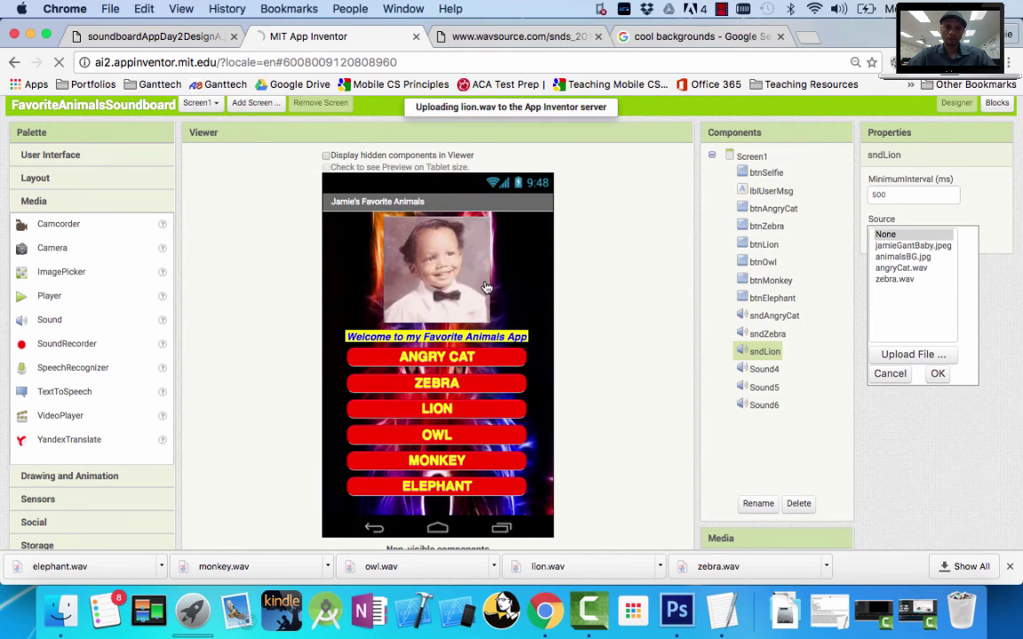
left_click(768, 369)
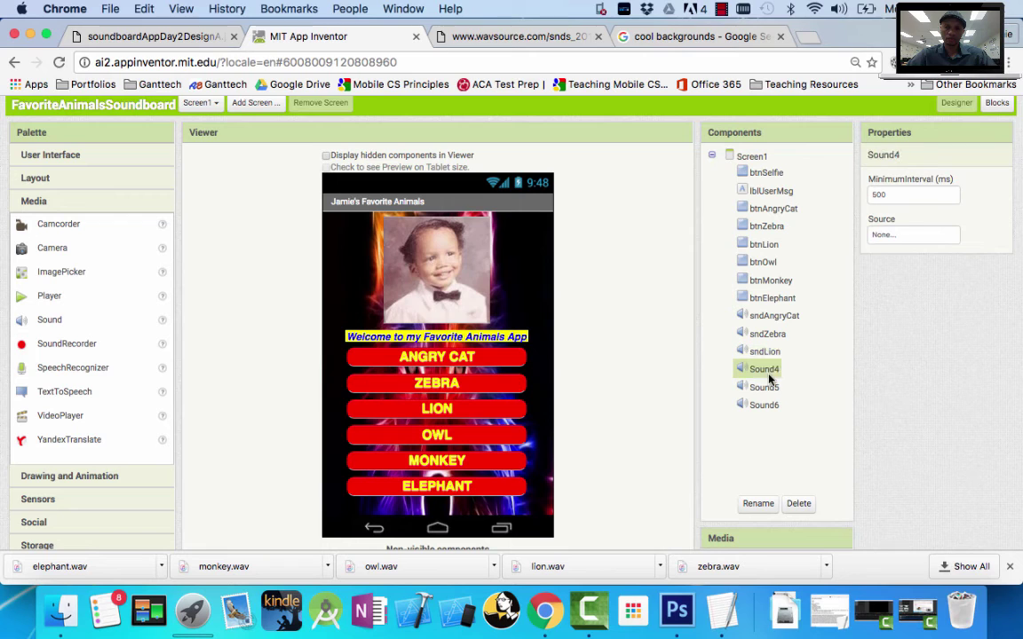
Step: Rename Sound4 to sndOwl
left_click(758, 505)
type("sndOwl")
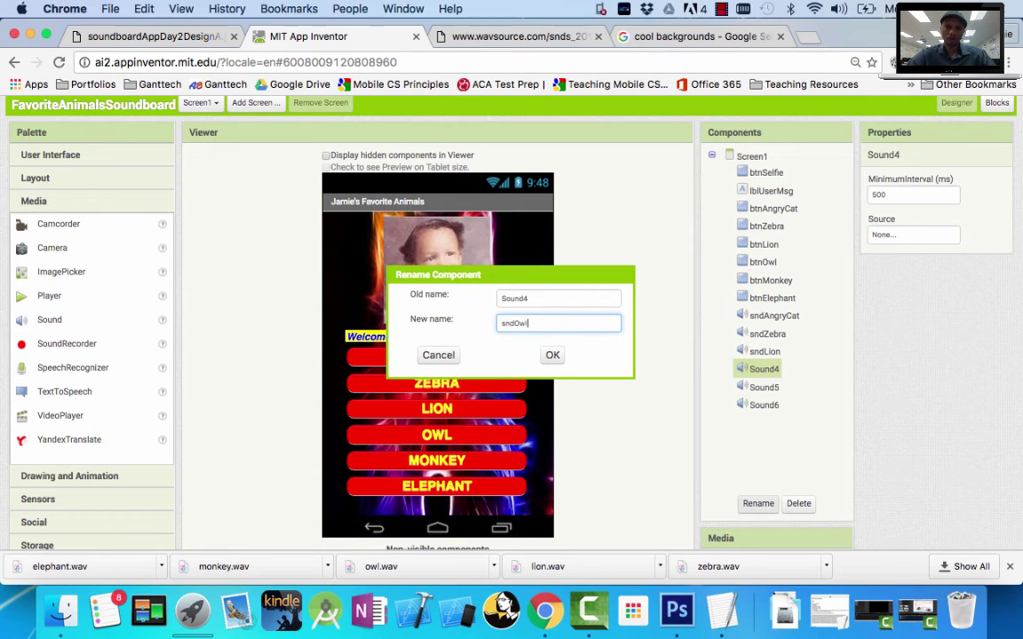
key("Return")
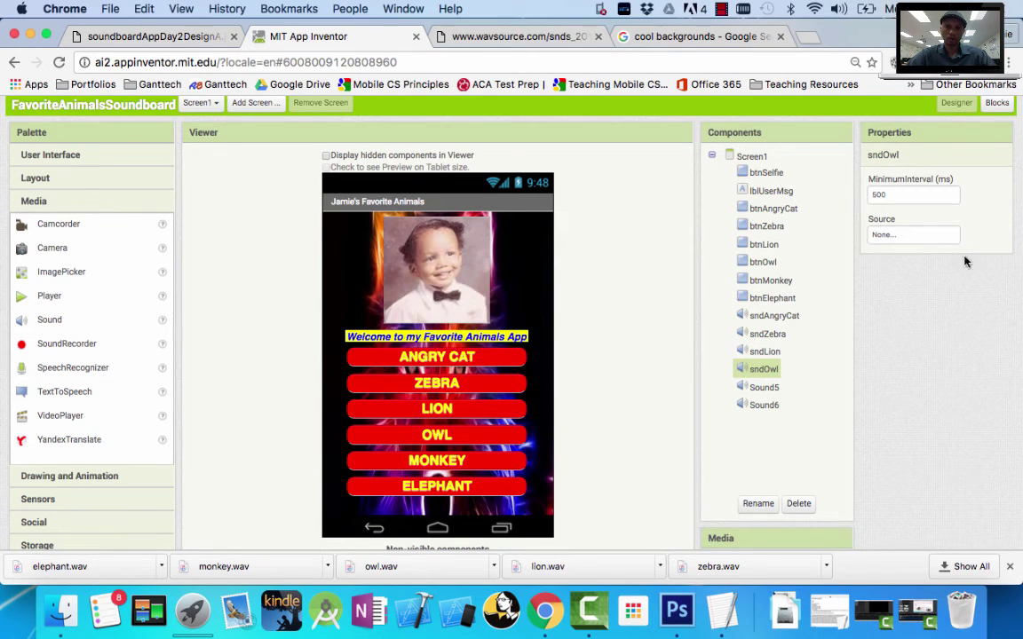
Step: Upload owl.wav from the Desktop as sndOwl's Source
left_click(893, 236)
left_click(892, 355)
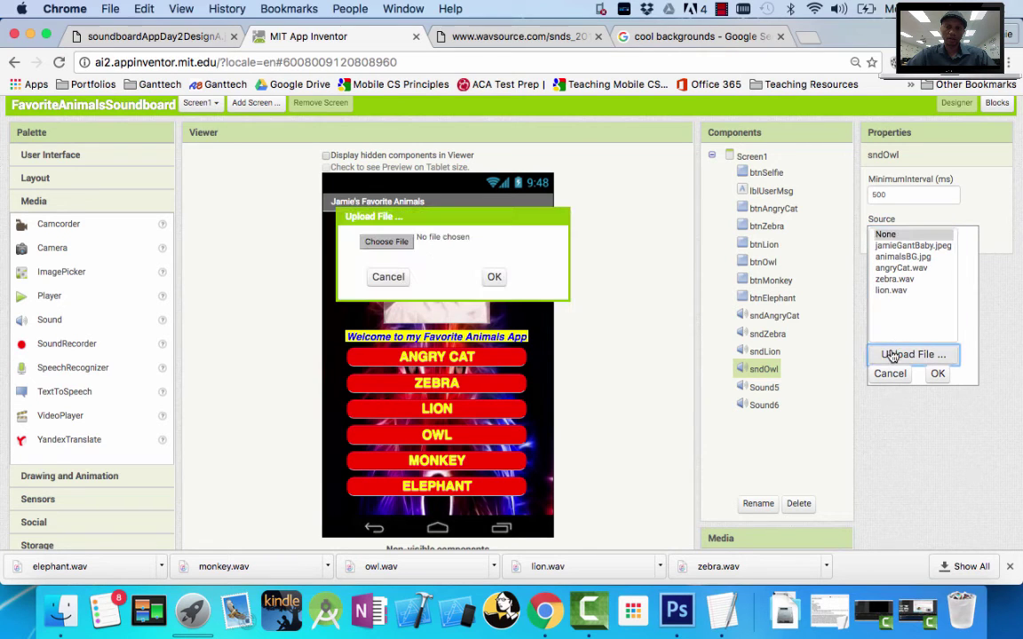
right_click(377, 252)
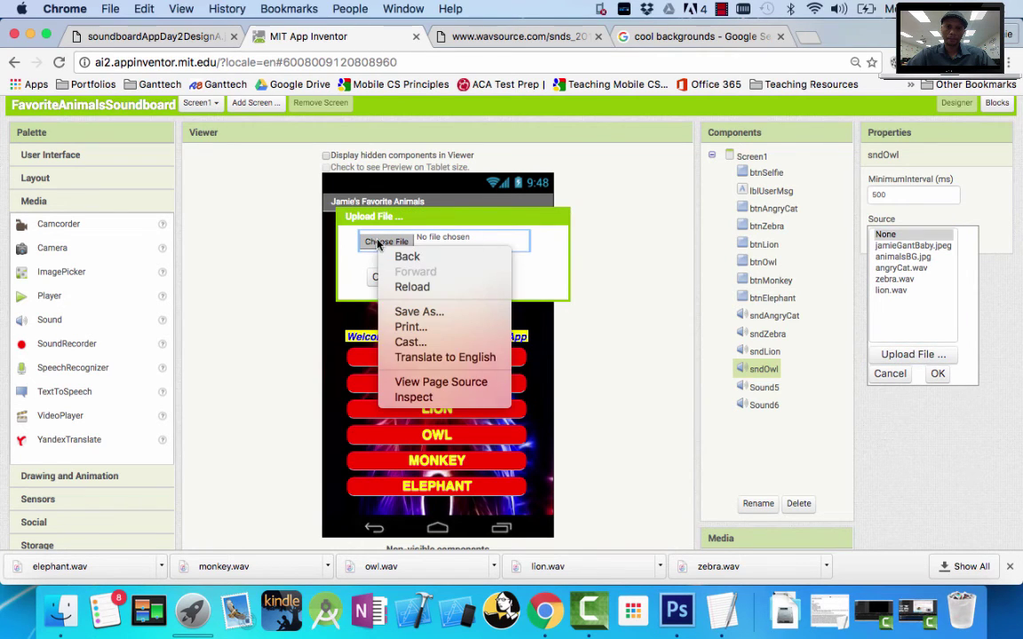
left_click(377, 244)
left_click(375, 242)
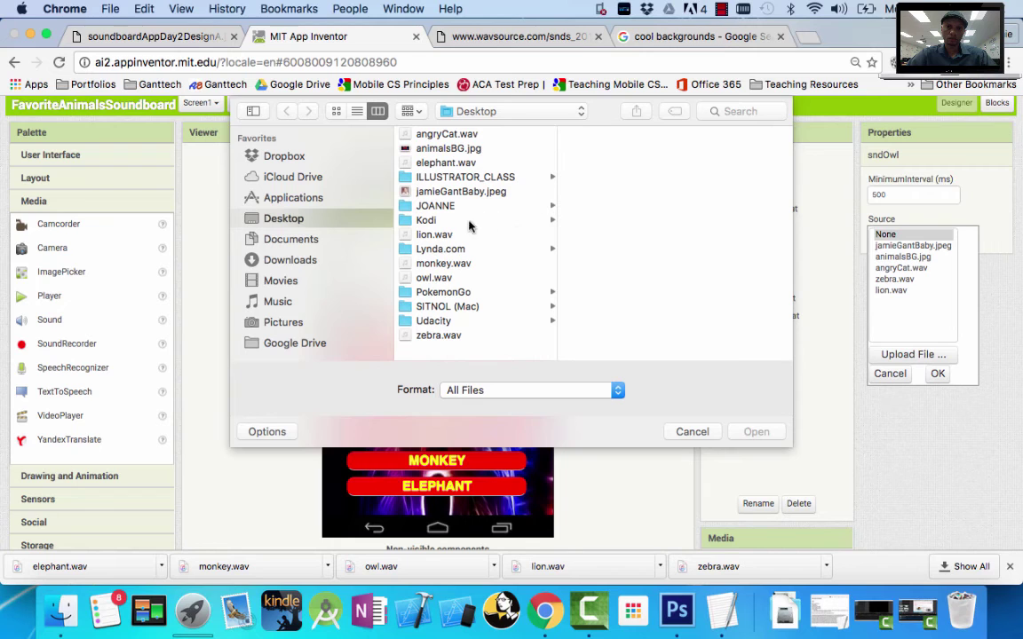
left_click(417, 277)
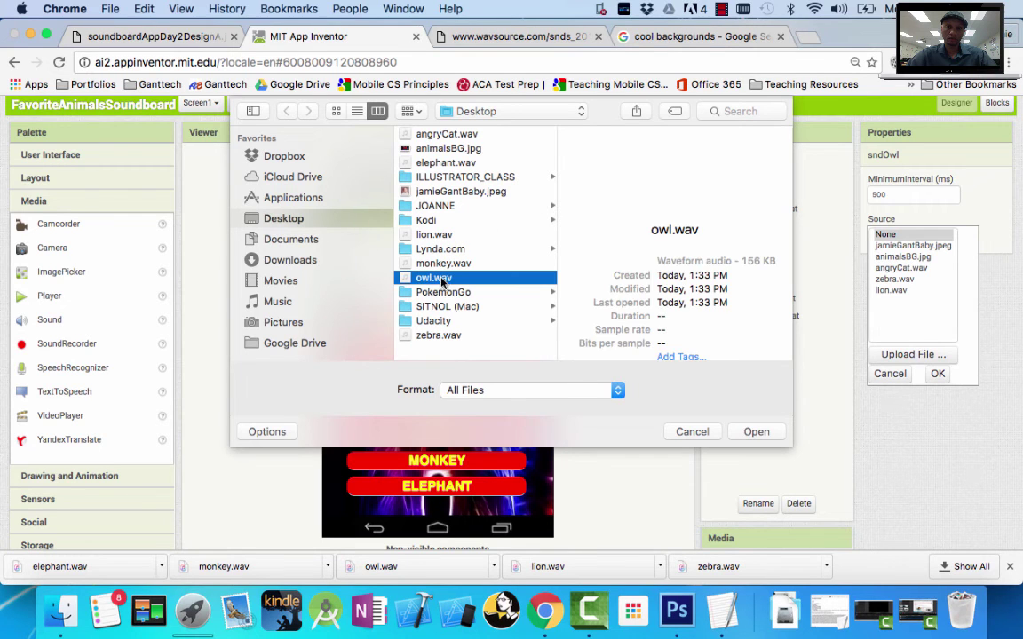
left_click(755, 432)
left_click(493, 274)
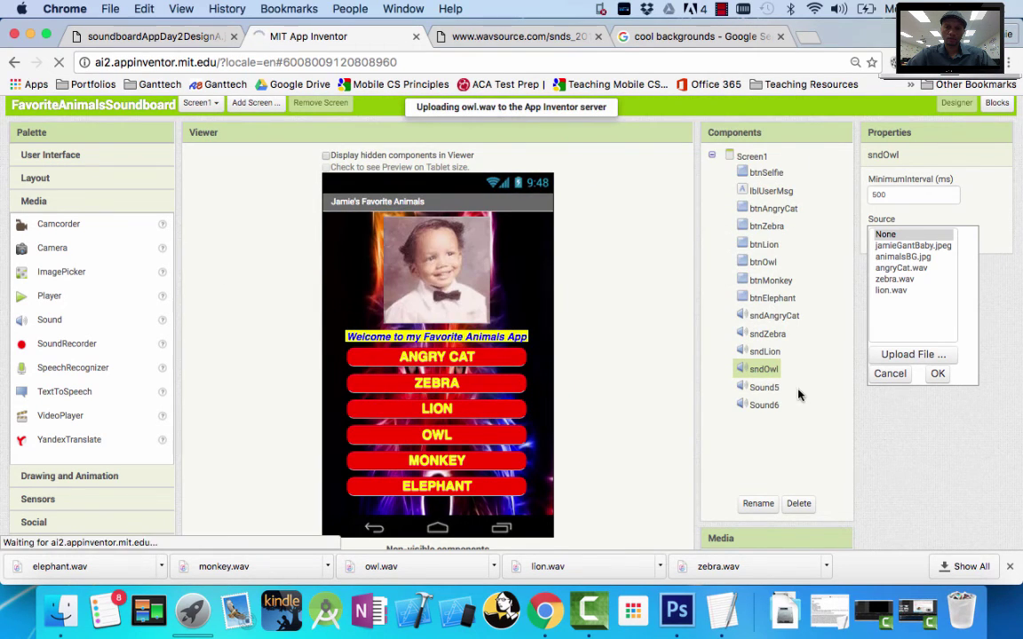
Step: Rename Sound5 to sndMonkey
left_click(761, 388)
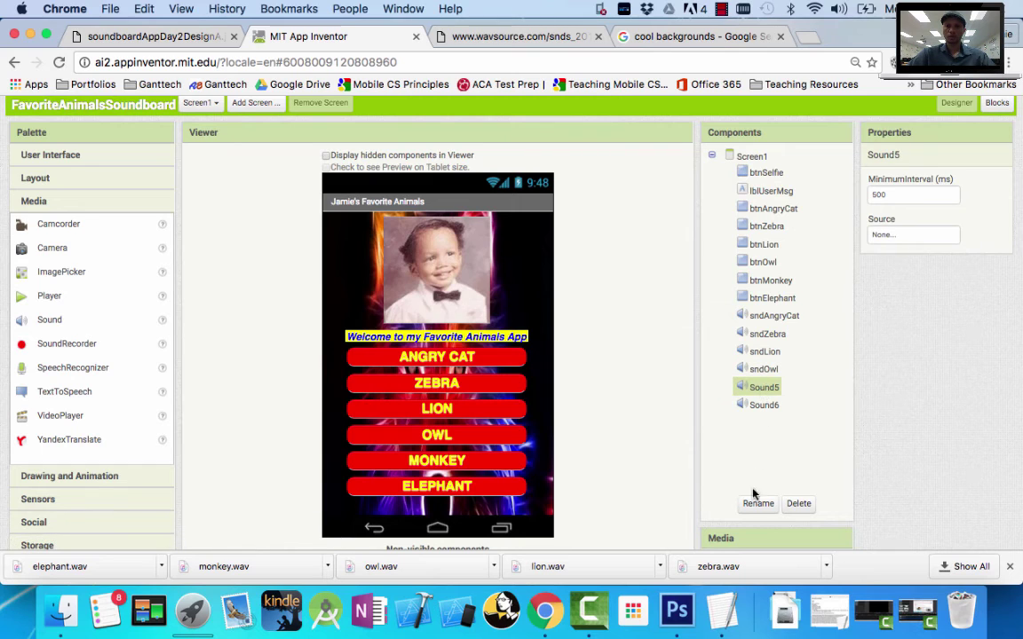
left_click(754, 504)
type("sndMonke")
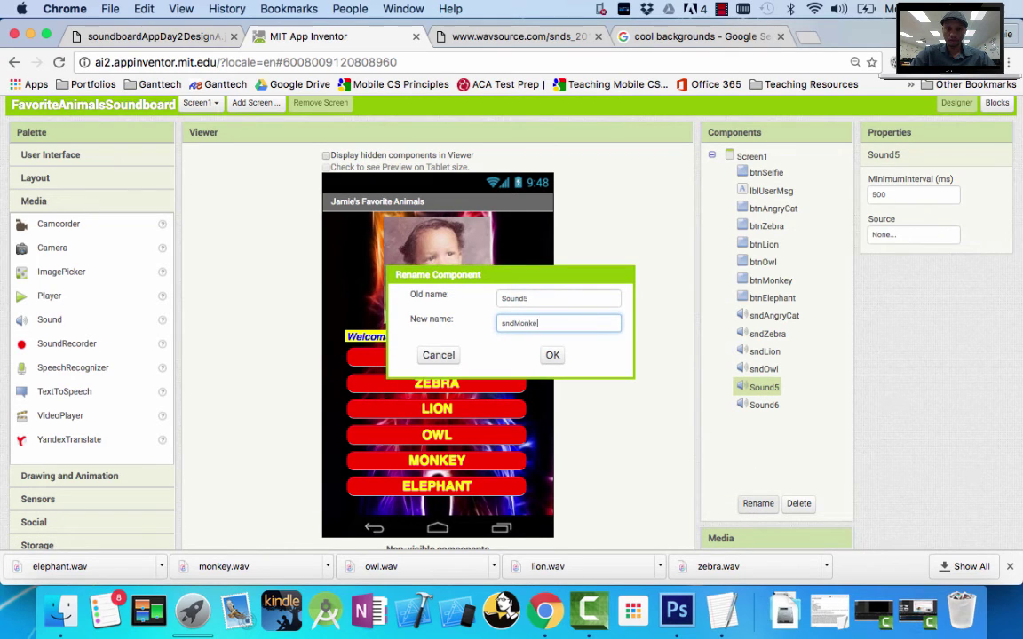
type("y")
left_click(552, 356)
Step: Upload monkey.wav from the Desktop as sndMonkey's Source
left_click(926, 234)
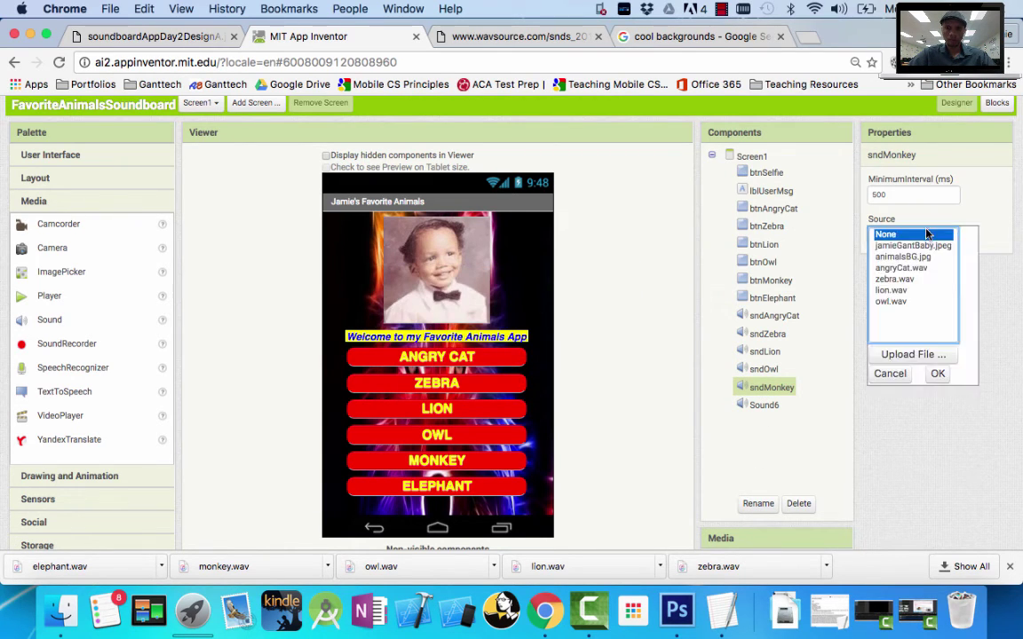
left_click(906, 357)
left_click(402, 243)
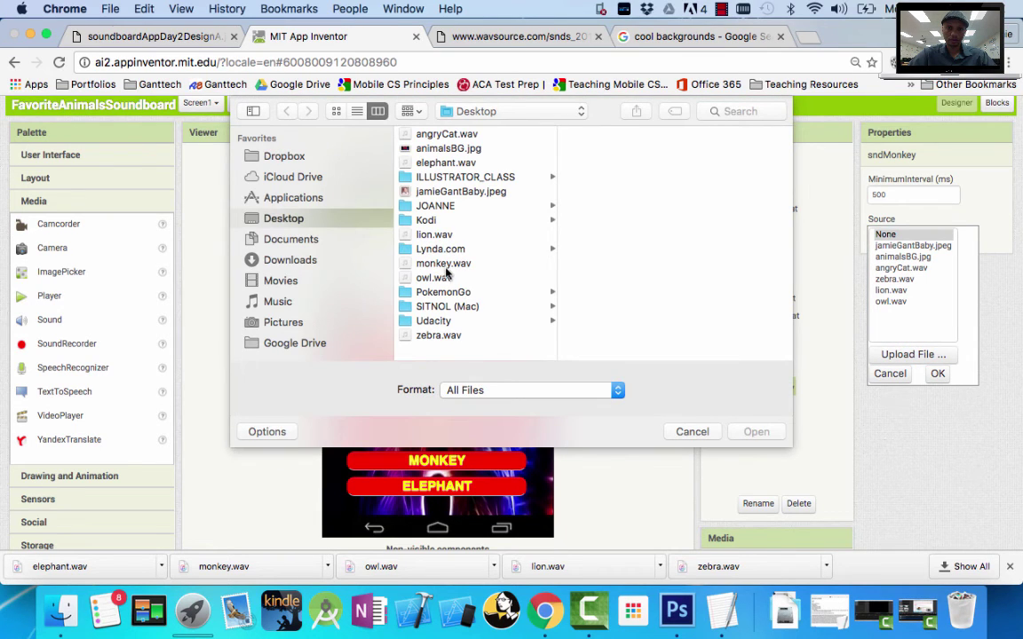
left_click(418, 263)
left_click(746, 431)
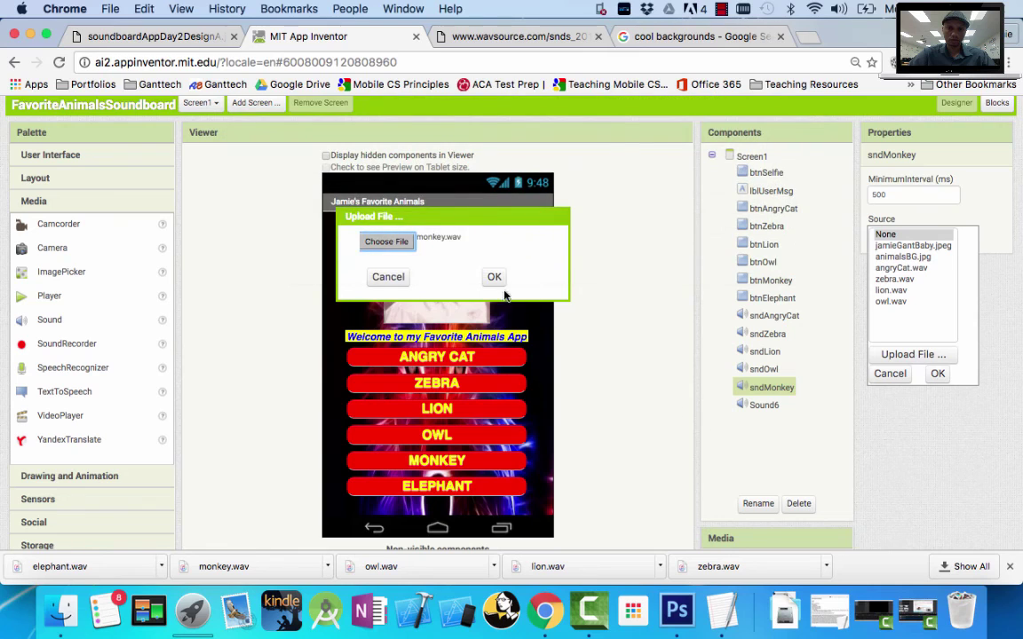
left_click(494, 277)
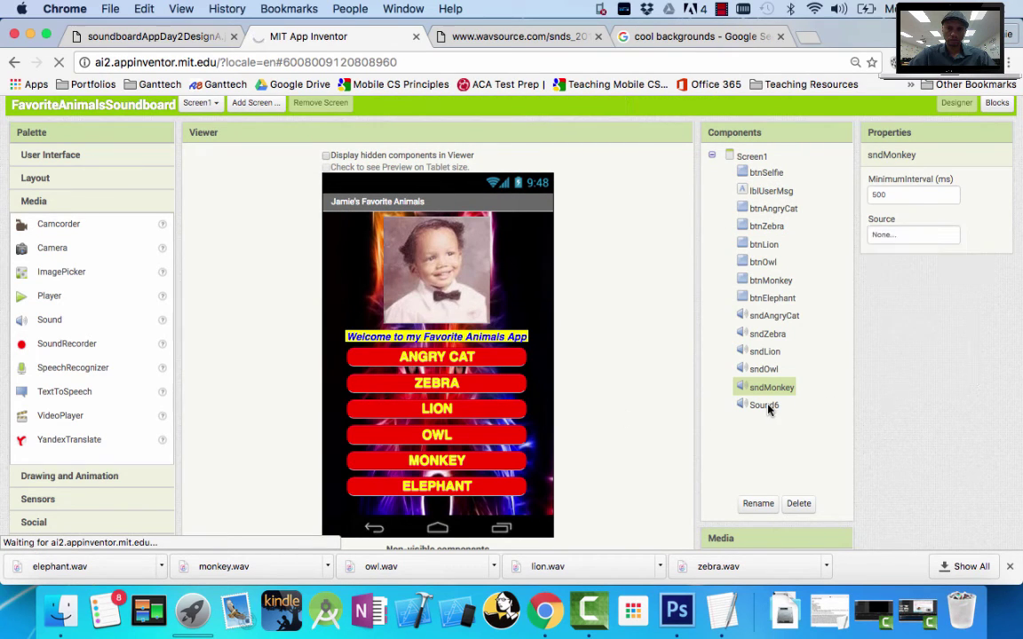
Step: Rename Sound6 to sndElephant
left_click(759, 408)
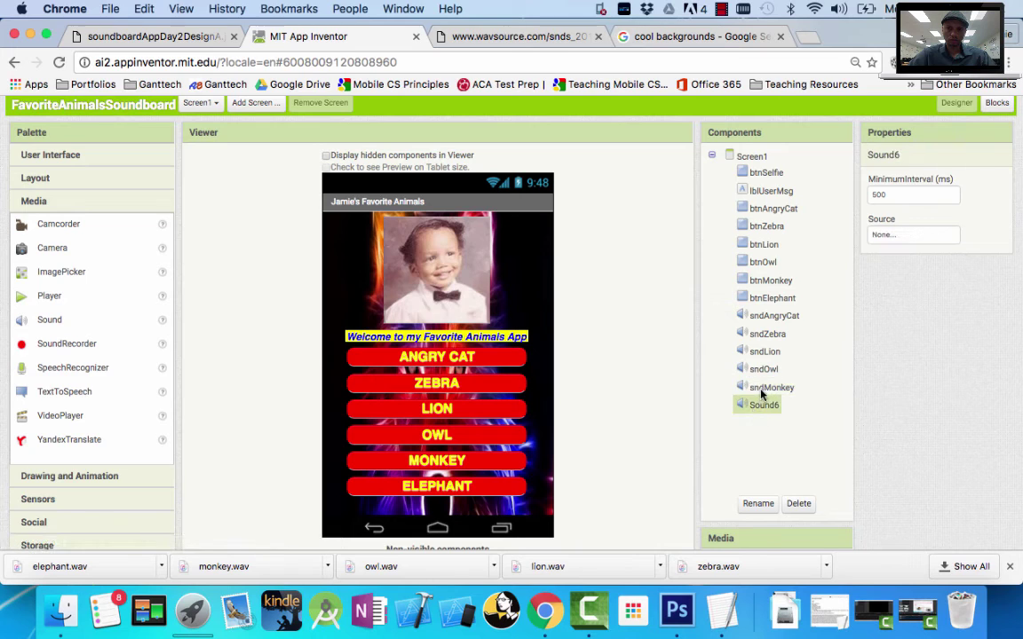
left_click(757, 504)
type("snd")
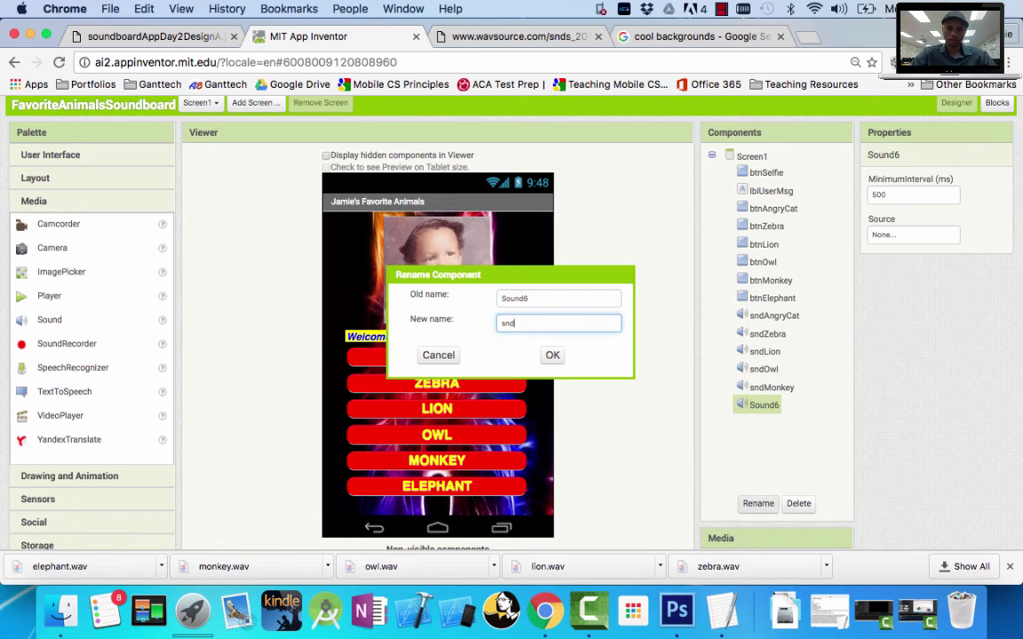
type("Elephant")
key("Return")
Step: Upload elephant.wav as sndElephant's Source
left_click(924, 243)
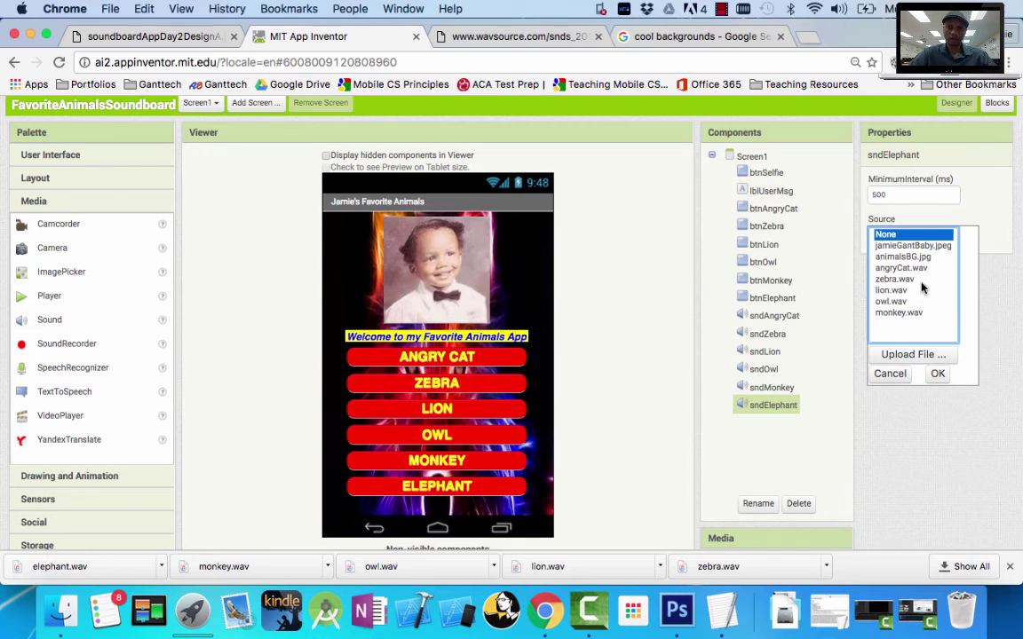
left_click(897, 354)
left_click(407, 246)
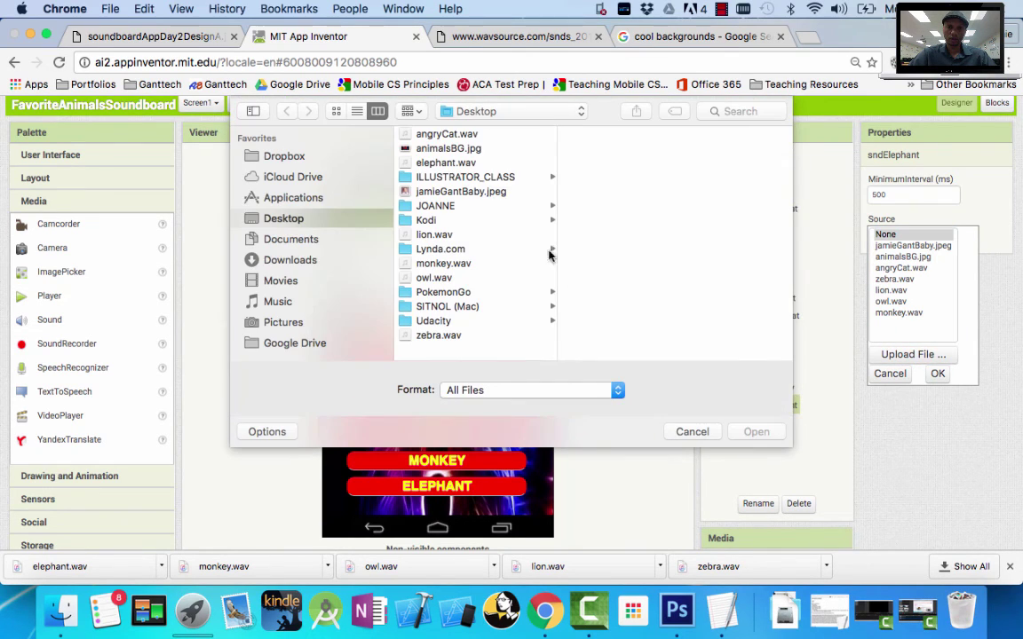
left_click(446, 164)
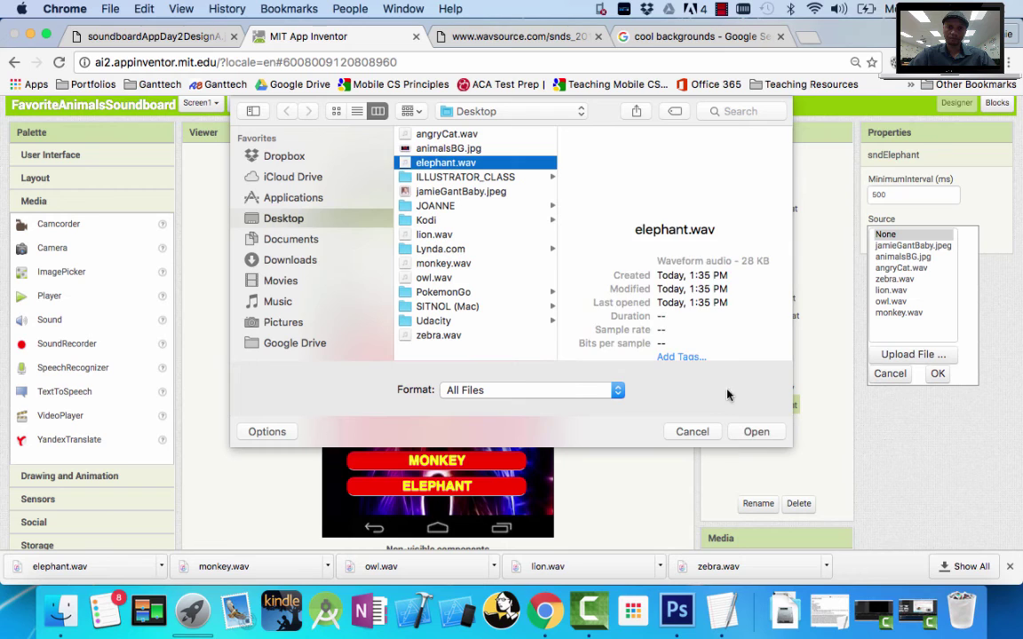
left_click(755, 432)
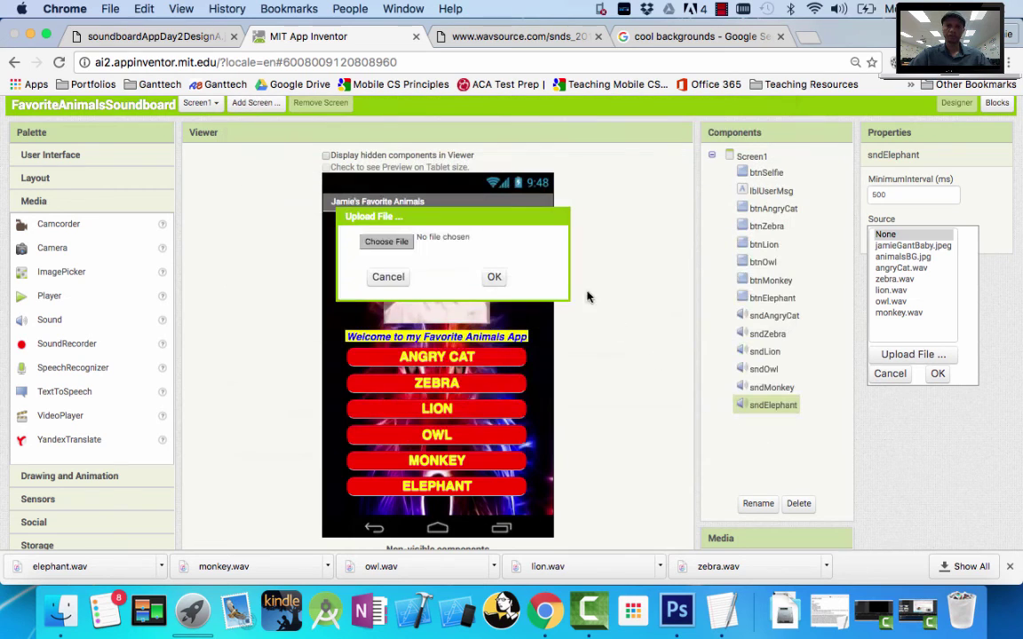
left_click(494, 276)
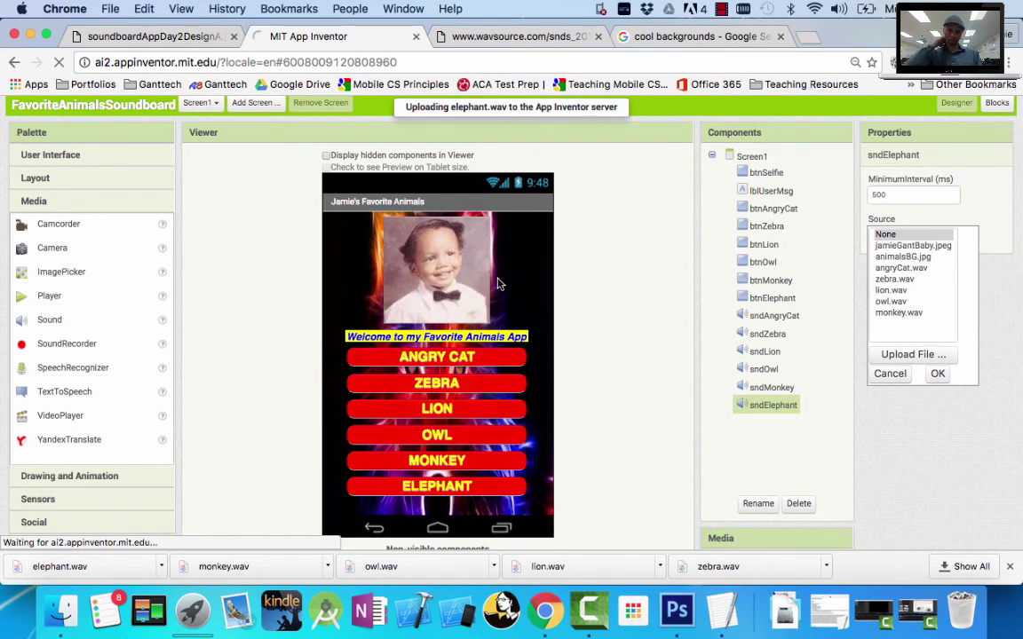
scroll(605, 388, "down", 3)
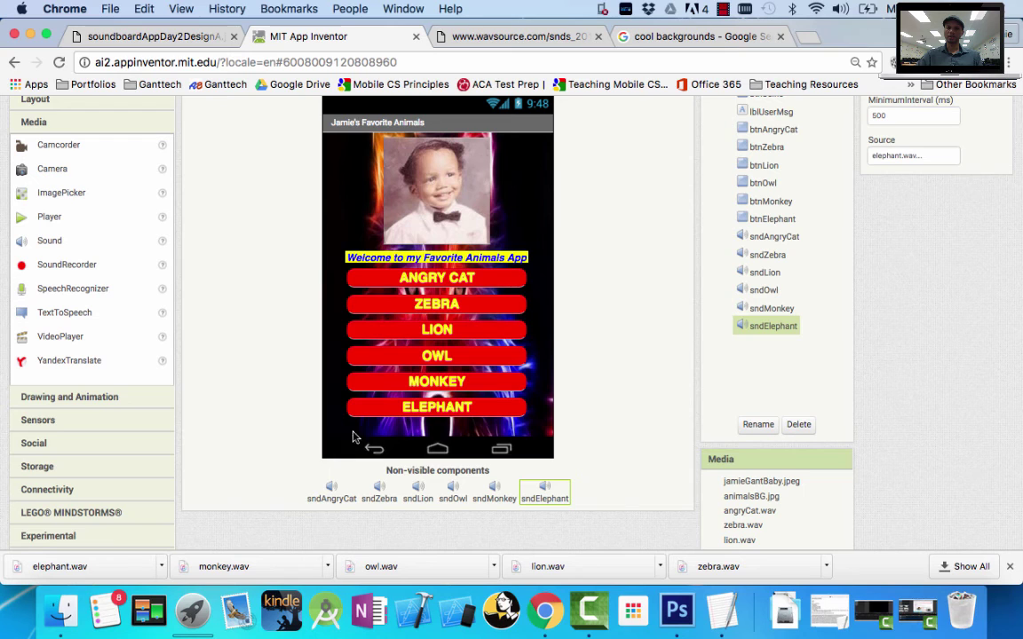
scroll(277, 395, "up", 3)
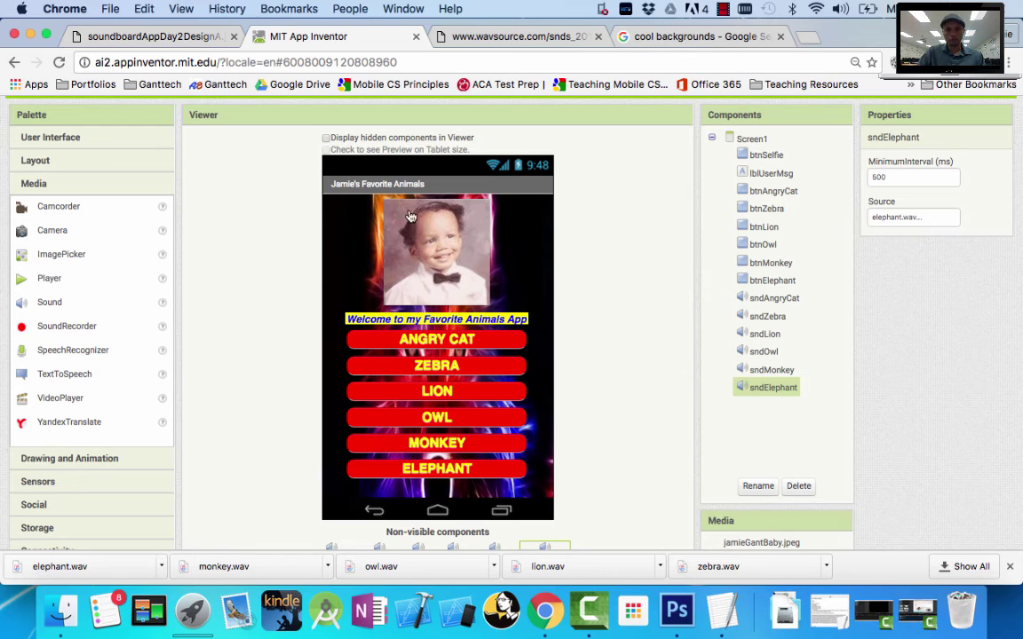
left_click(444, 218)
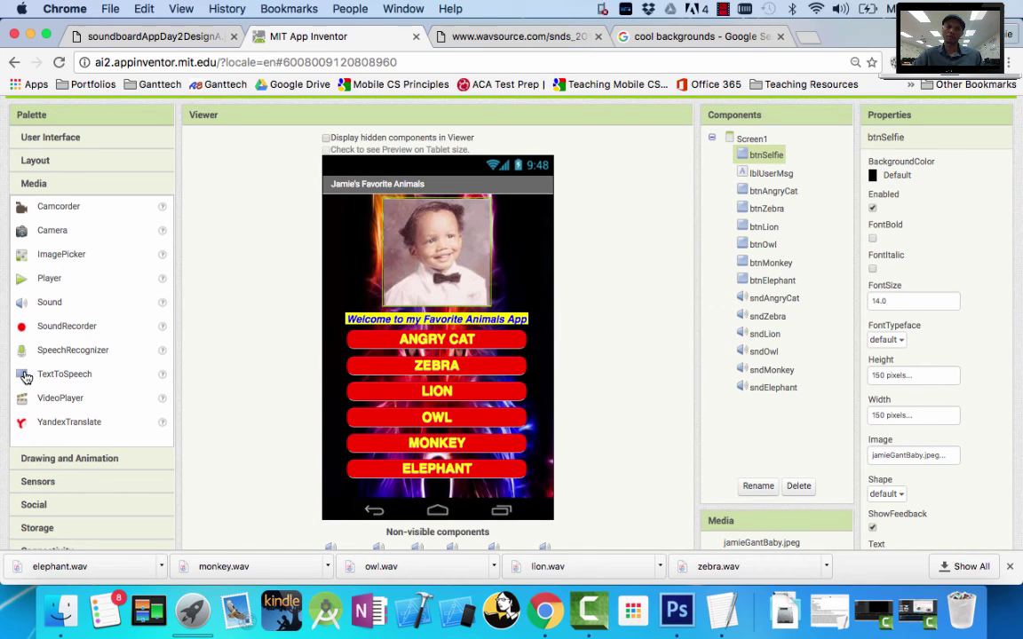
Step: Add a TextToSpeech component to the Viewer and select Screen1 to show its properties
left_click_drag(25, 377, 435, 256)
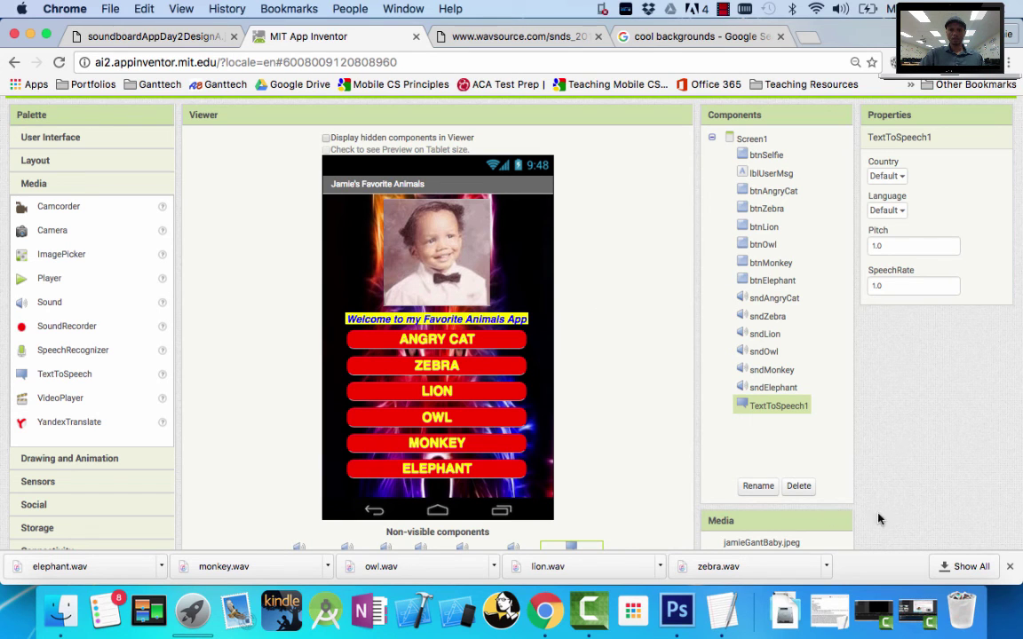
scroll(755, 444, "down", 2)
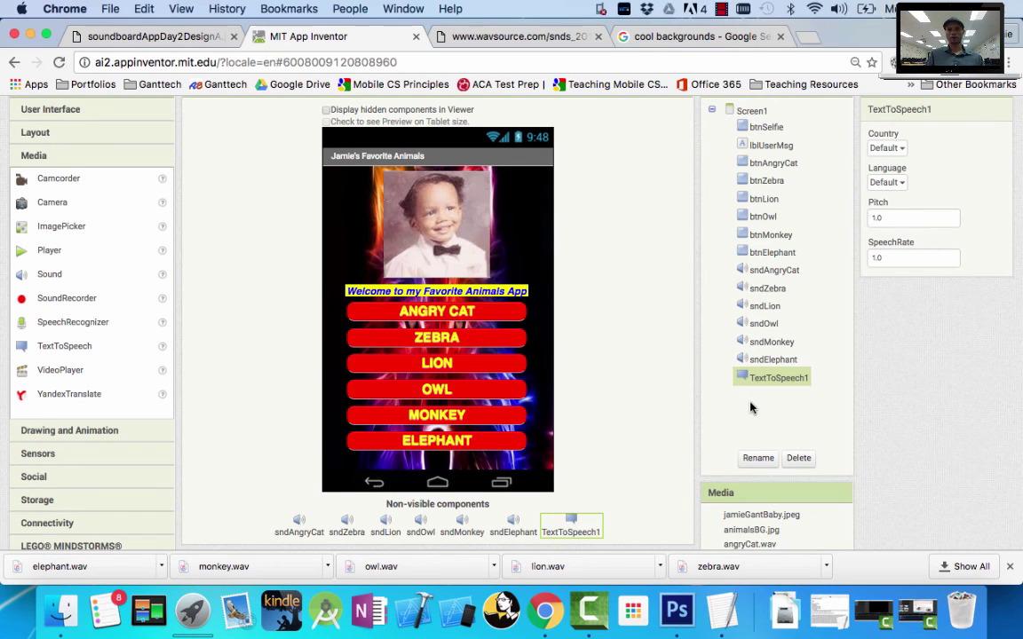
left_click(546, 225)
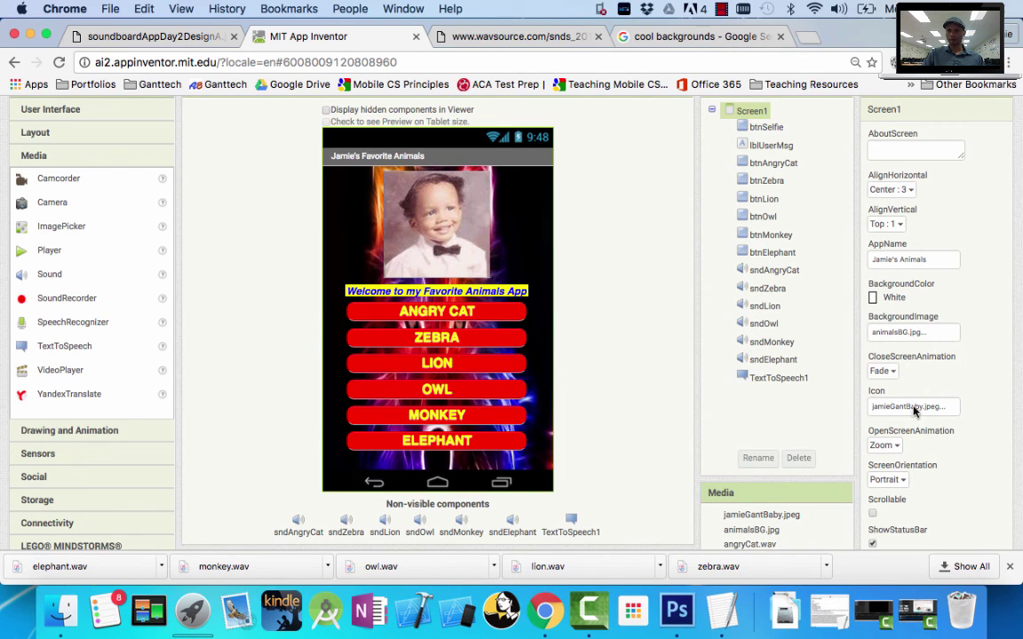
scroll(922, 419, "down", 3)
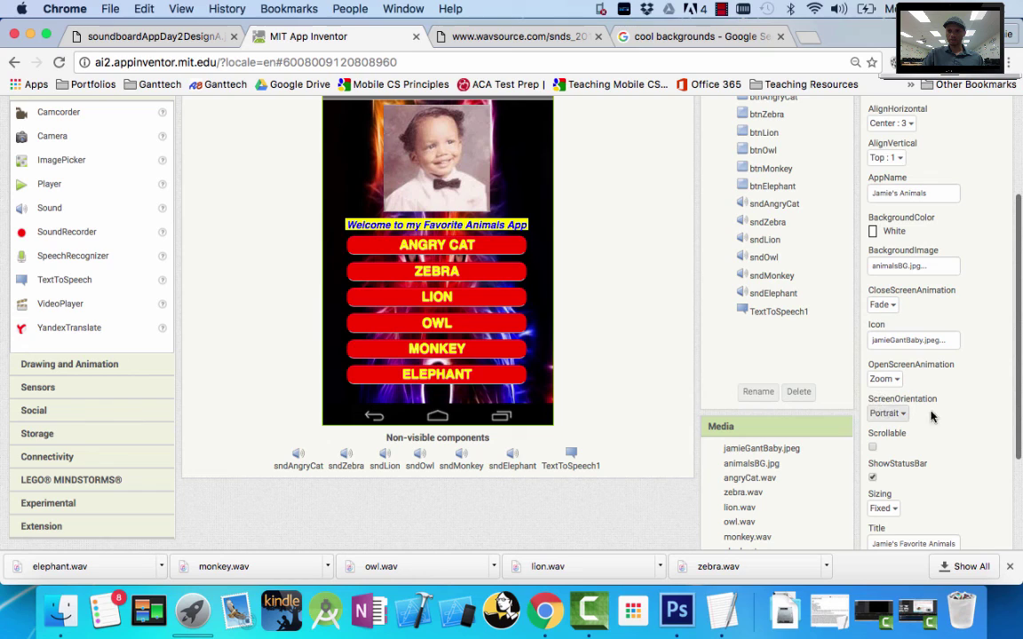
left_click(901, 415)
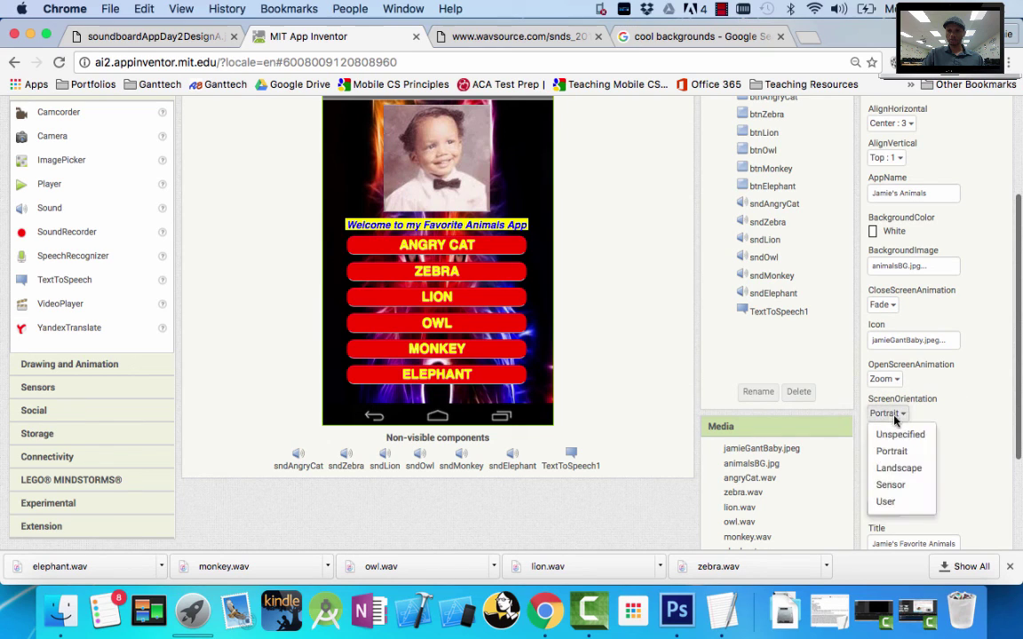
left_click(901, 450)
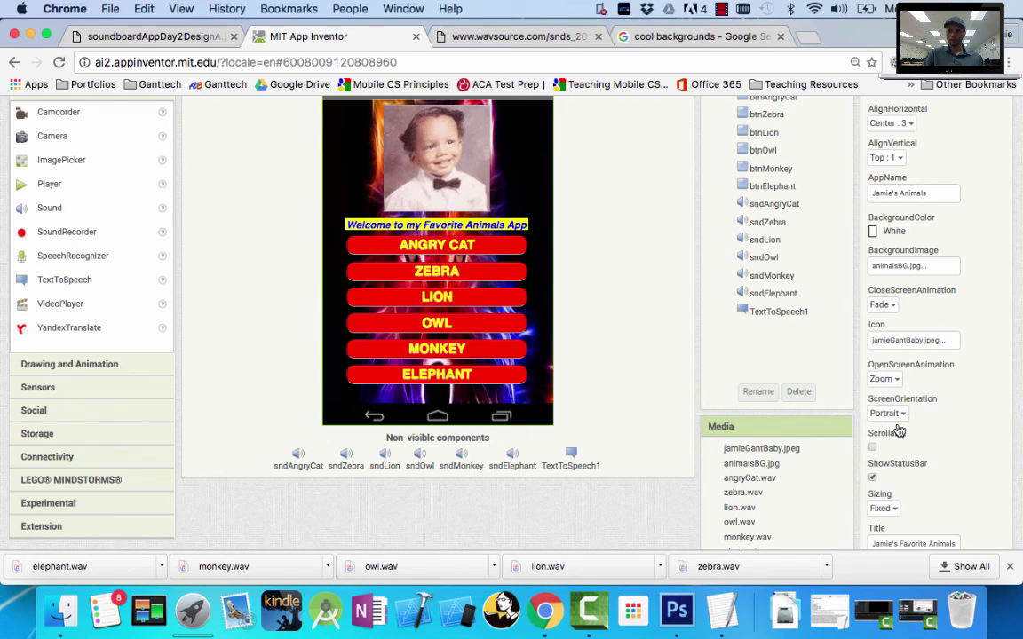
left_click(898, 413)
left_click(905, 473)
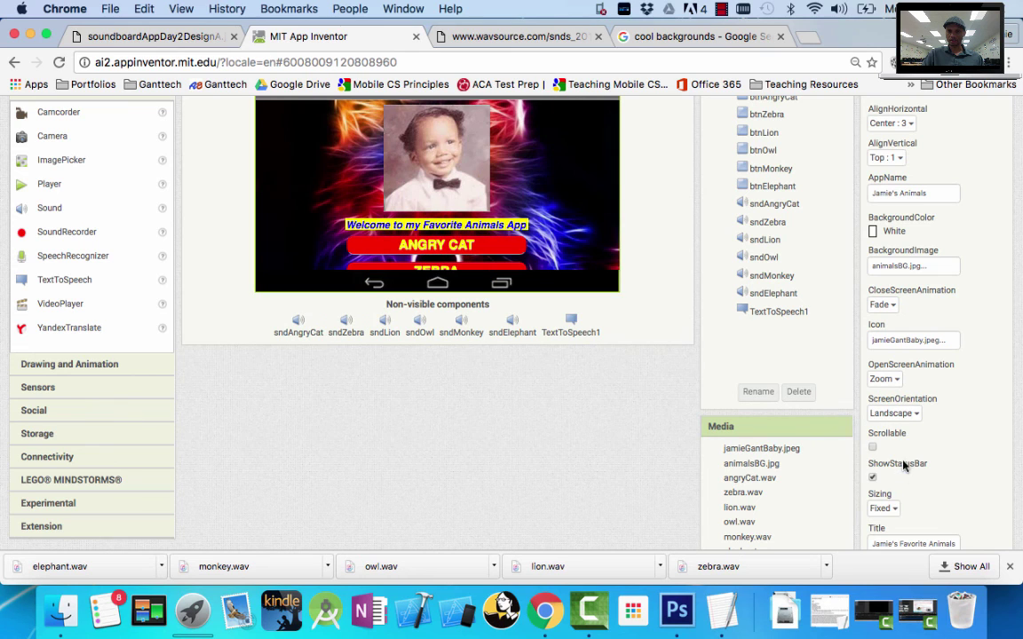
left_click(899, 414)
left_click(904, 450)
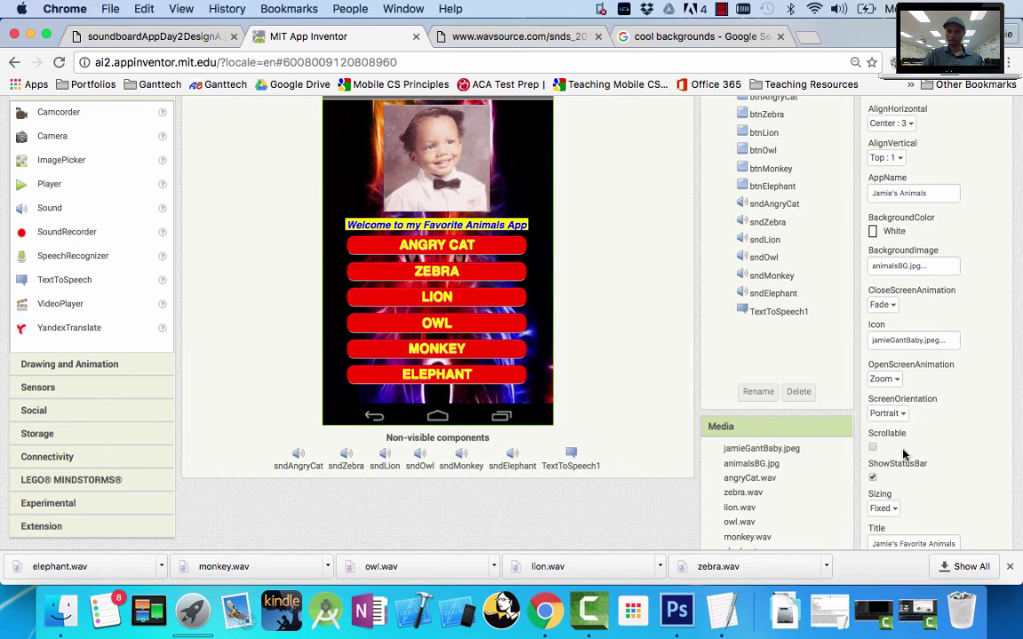
scroll(915, 502, "down", 2)
left_click(888, 455)
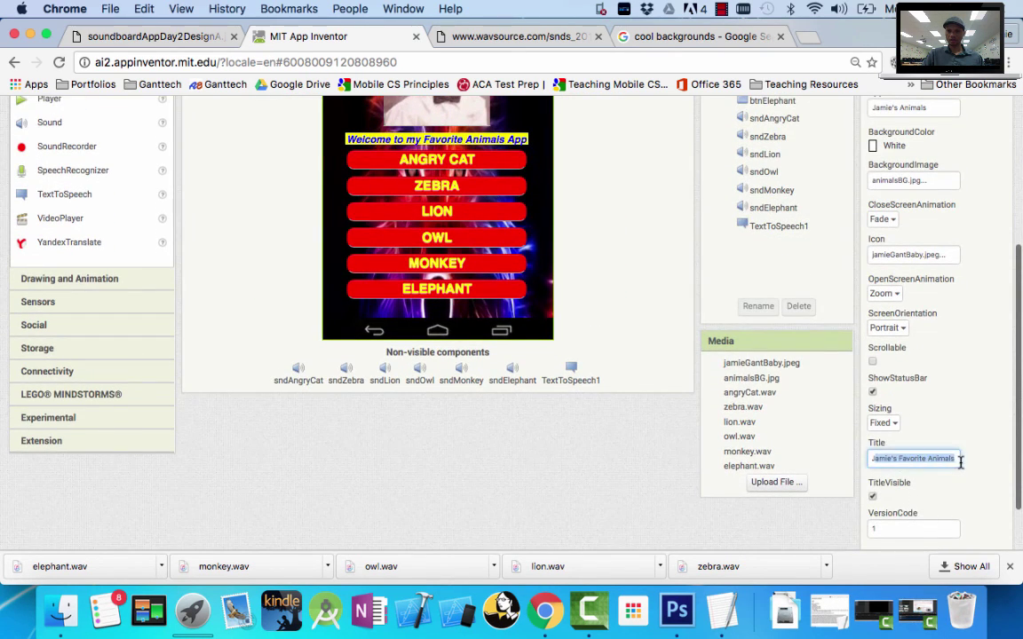
scroll(960, 462, "up", 3)
scroll(960, 462, "up", 2)
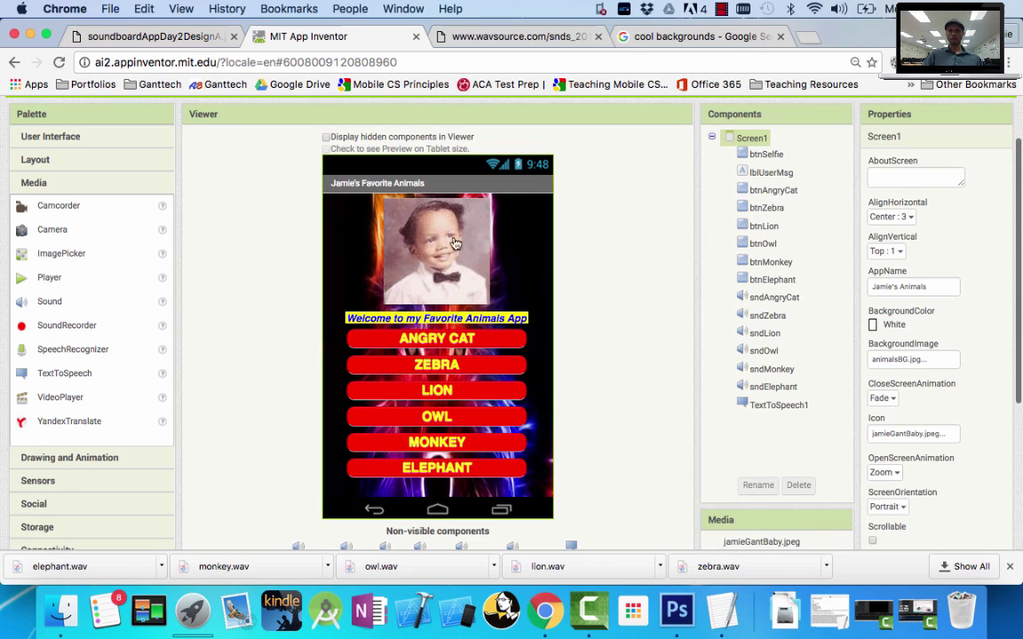
left_click(401, 222)
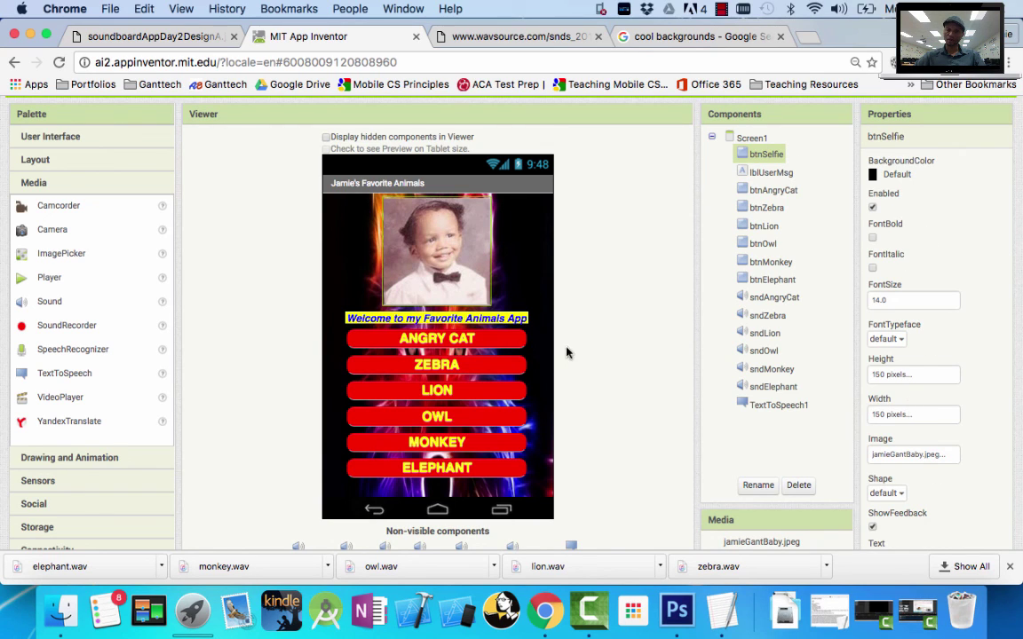
left_click(379, 316)
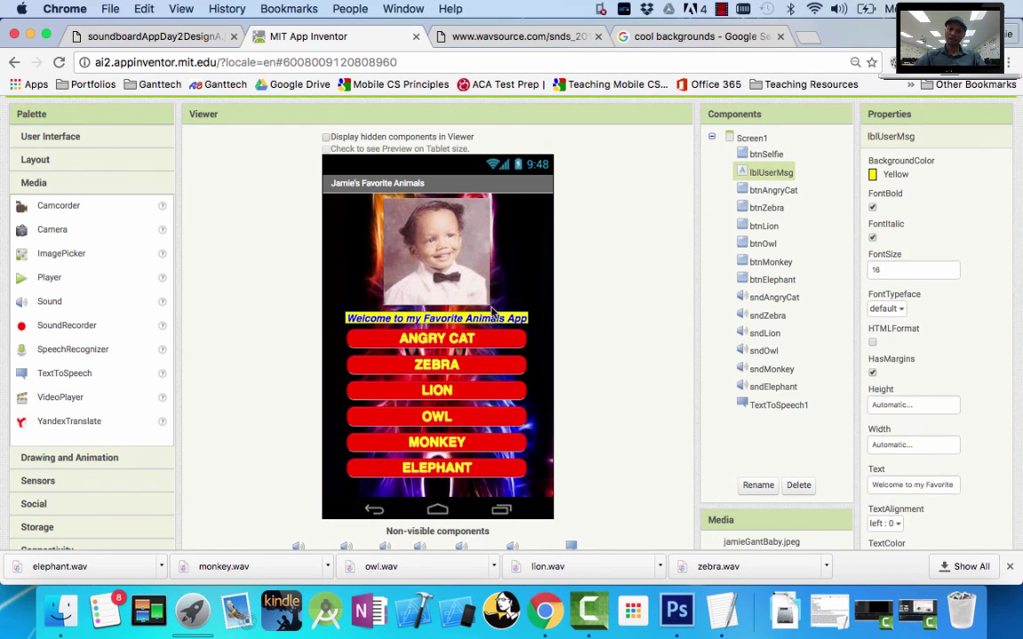
left_click(760, 192)
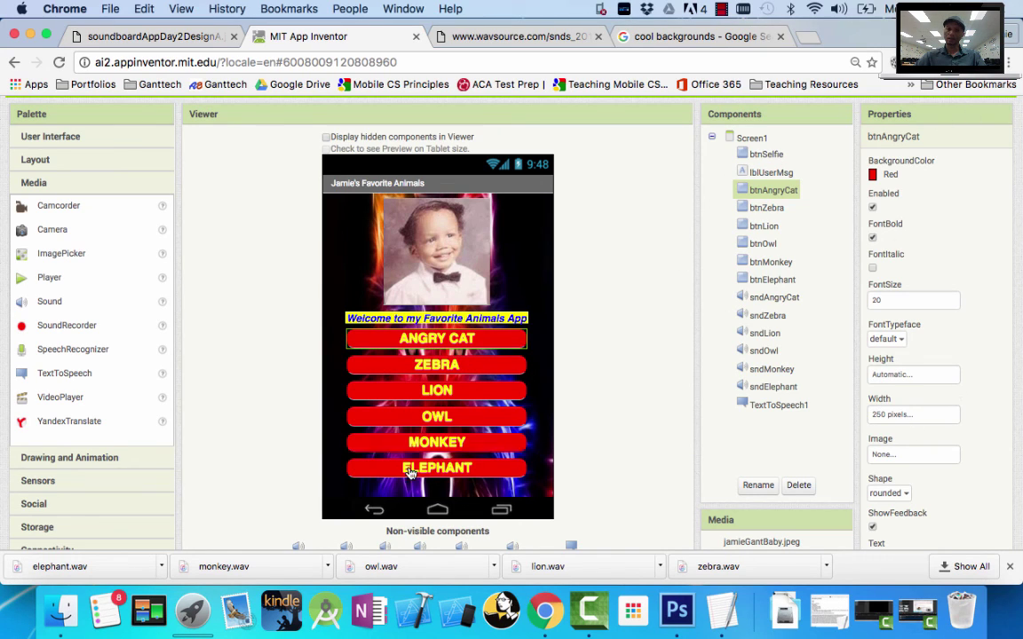
scroll(456, 467, "down", 2)
scroll(456, 467, "down", 1)
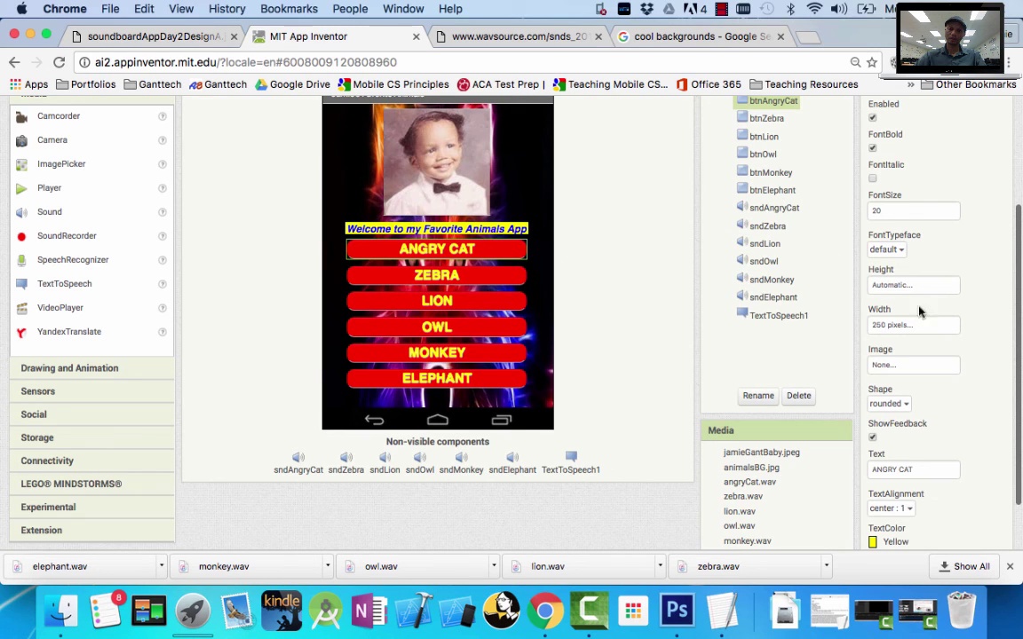
left_click(769, 226)
scroll(769, 175, "up", 2)
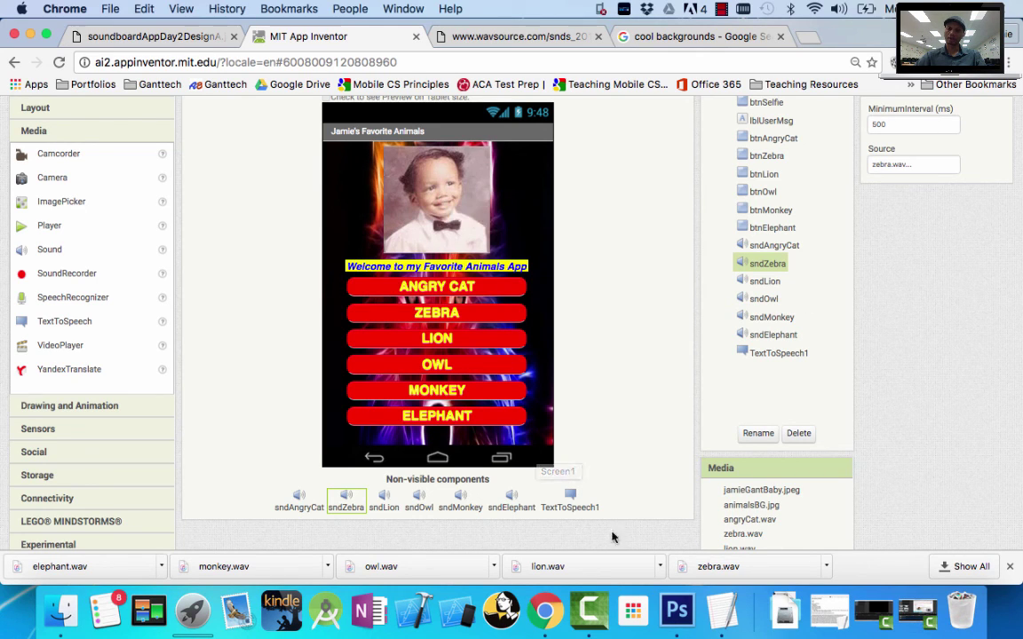
scroll(639, 369, "up", 3)
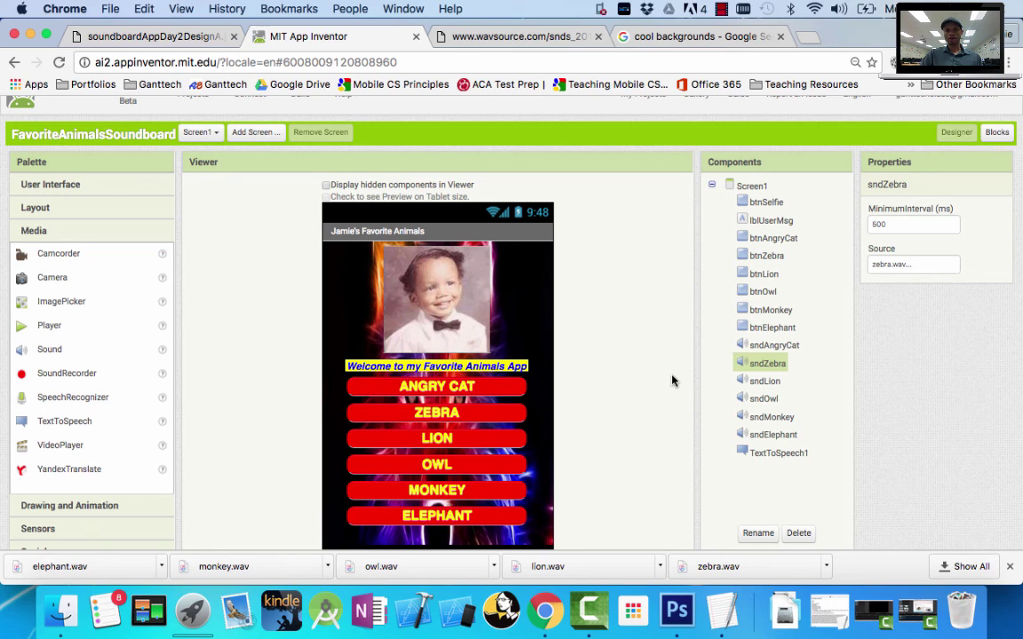
scroll(672, 380, "down", 1)
scroll(673, 381, "up", 2)
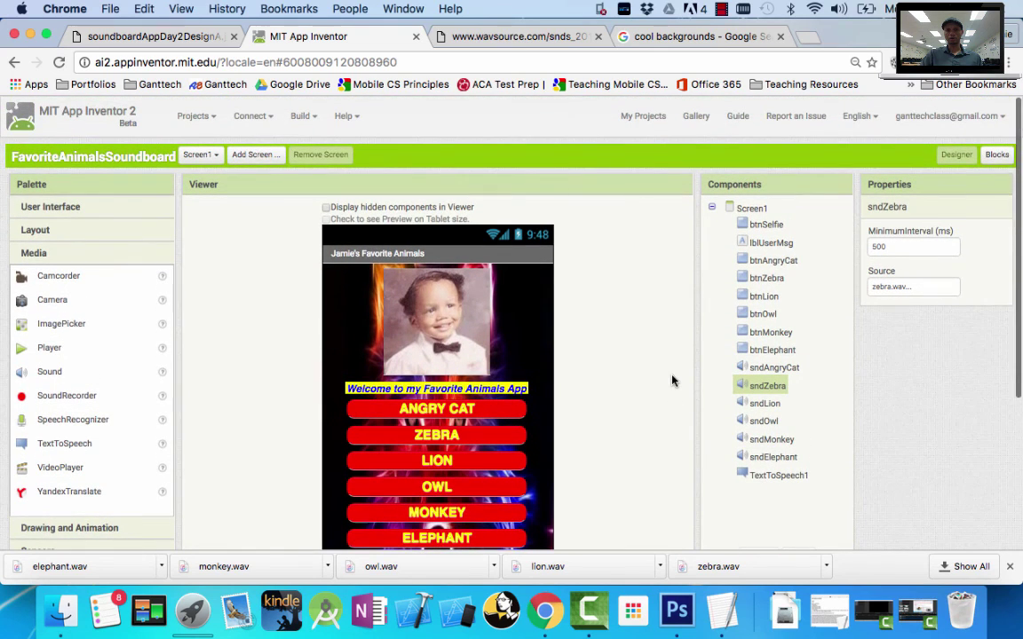